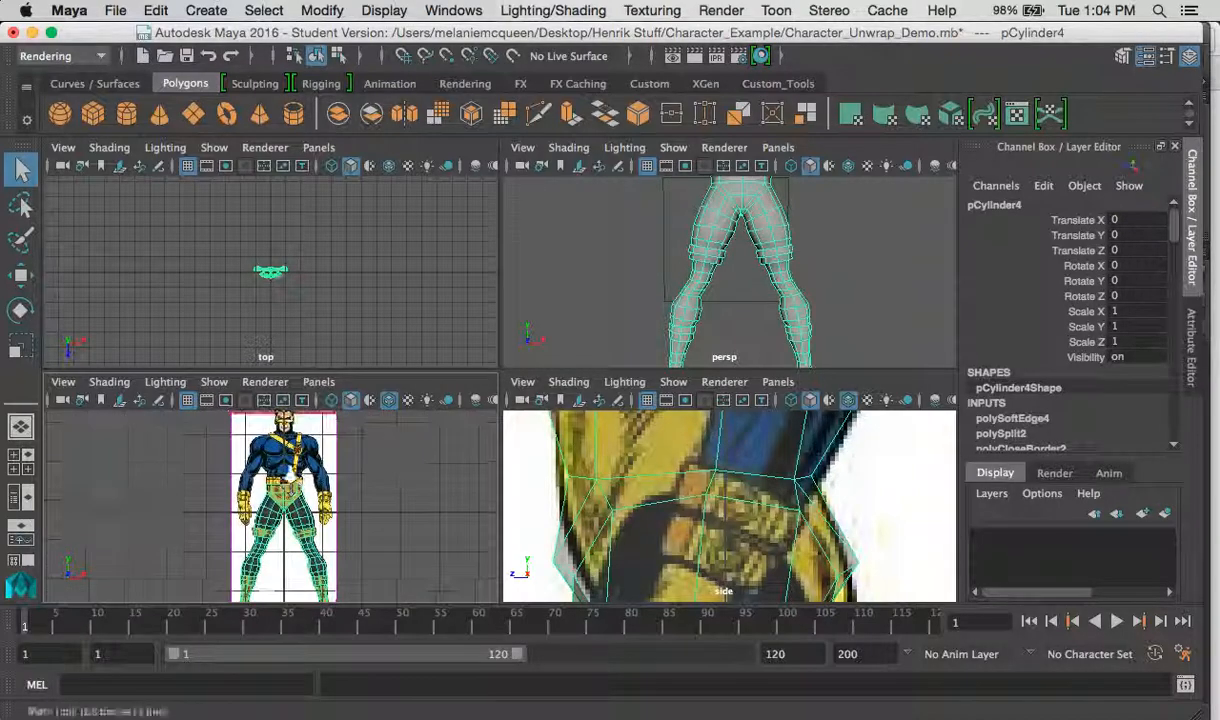
Deselect the legs mesh and frame the full character reference images in the side and front views.
{"action": "right_click_drag", "start_coordinate": [745, 500], "coordinate": [606, 427], "text": "alt"}
{"action": "right_click_drag", "start_coordinate": [665, 512], "coordinate": [678, 460], "text": "alt"}
{"action": "middle_click_drag", "start_coordinate": [677, 460], "coordinate": [621, 487], "text": "alt"}
{"action": "left_click", "coordinate": [638, 488]}
{"action": "right_click_drag", "start_coordinate": [621, 487], "coordinate": [598, 468], "text": "alt"}
{"action": "right_click_drag", "start_coordinate": [303, 480], "coordinate": [292, 462], "text": "alt"}
{"action": "mouse_move", "coordinate": [298, 449]}
{"action": "middle_mouse_down", "text": "alt"}
{"action": "mouse_move", "coordinate": [307, 436]}
{"action": "mouse_move", "coordinate": [313, 448]}
{"action": "middle_mouse_up", "text": "alt"}
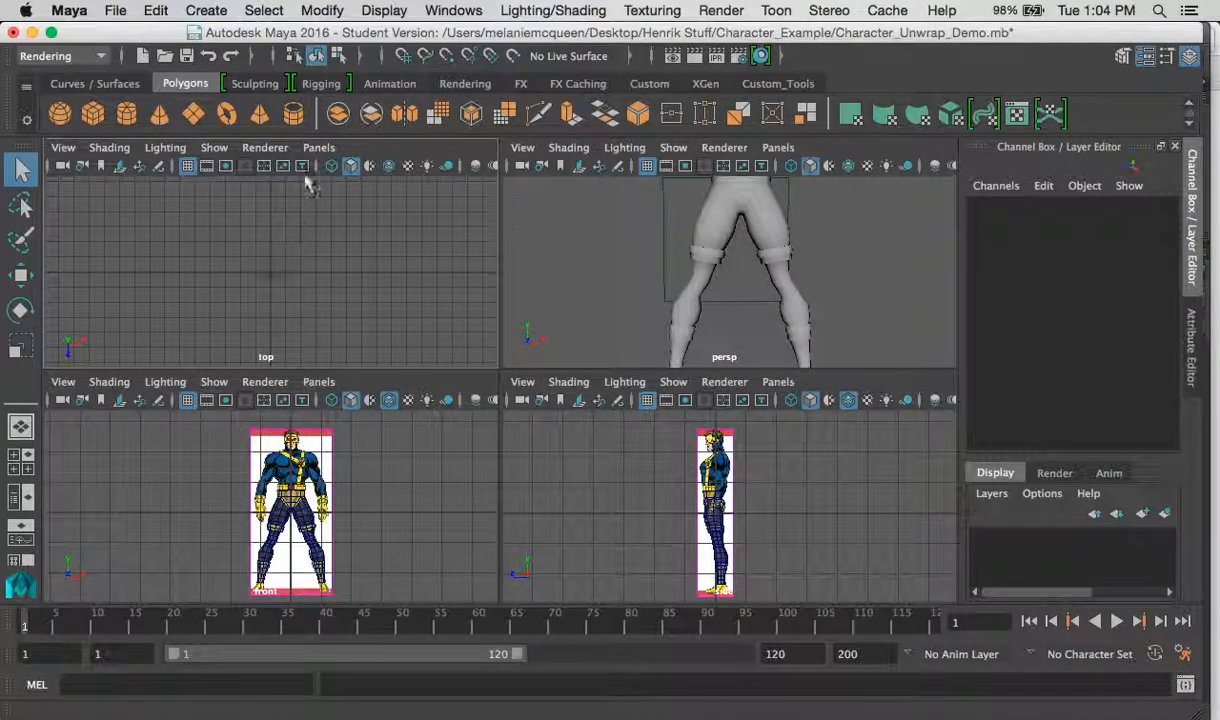
Switch the top-view pane to the back camera and enable Wireframe on Shaded display in it.
{"action": "left_click", "coordinate": [319, 147]}
{"action": "mouse_move", "coordinate": [395, 204]}
{"action": "left_click", "coordinate": [530, 198]}
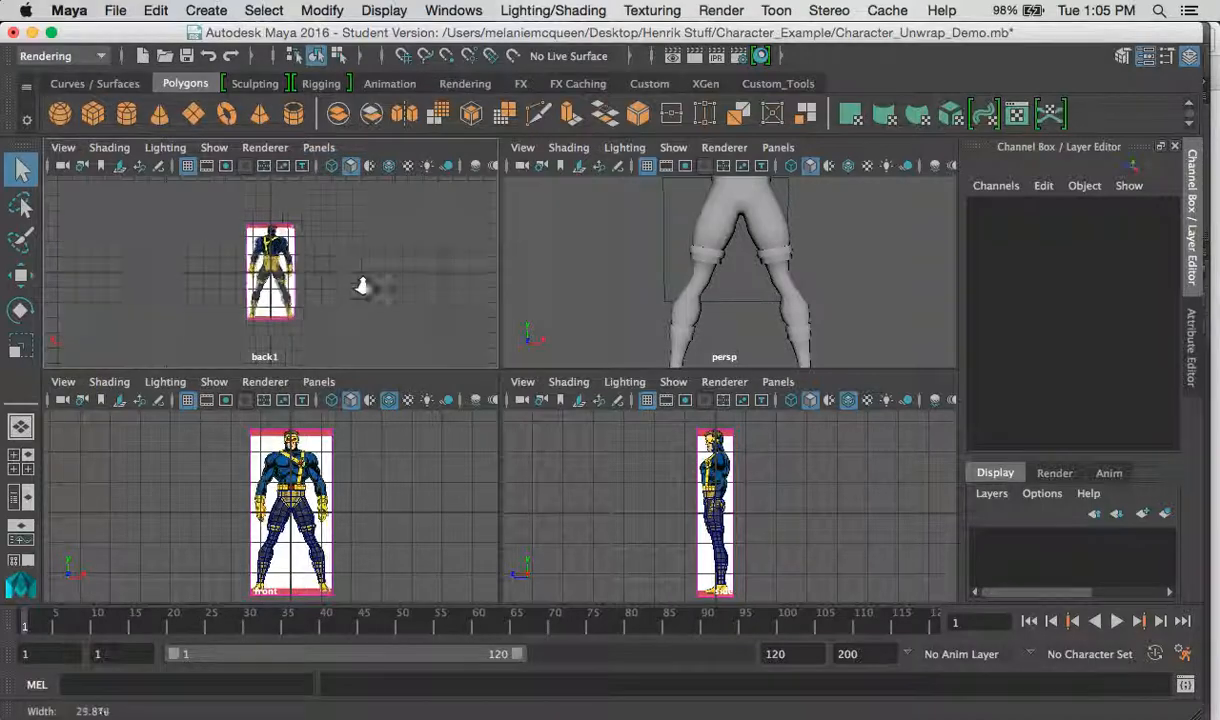
{"action": "right_click_drag", "start_coordinate": [358, 282], "coordinate": [373, 327], "text": "alt"}
{"action": "left_click", "coordinate": [112, 147]}
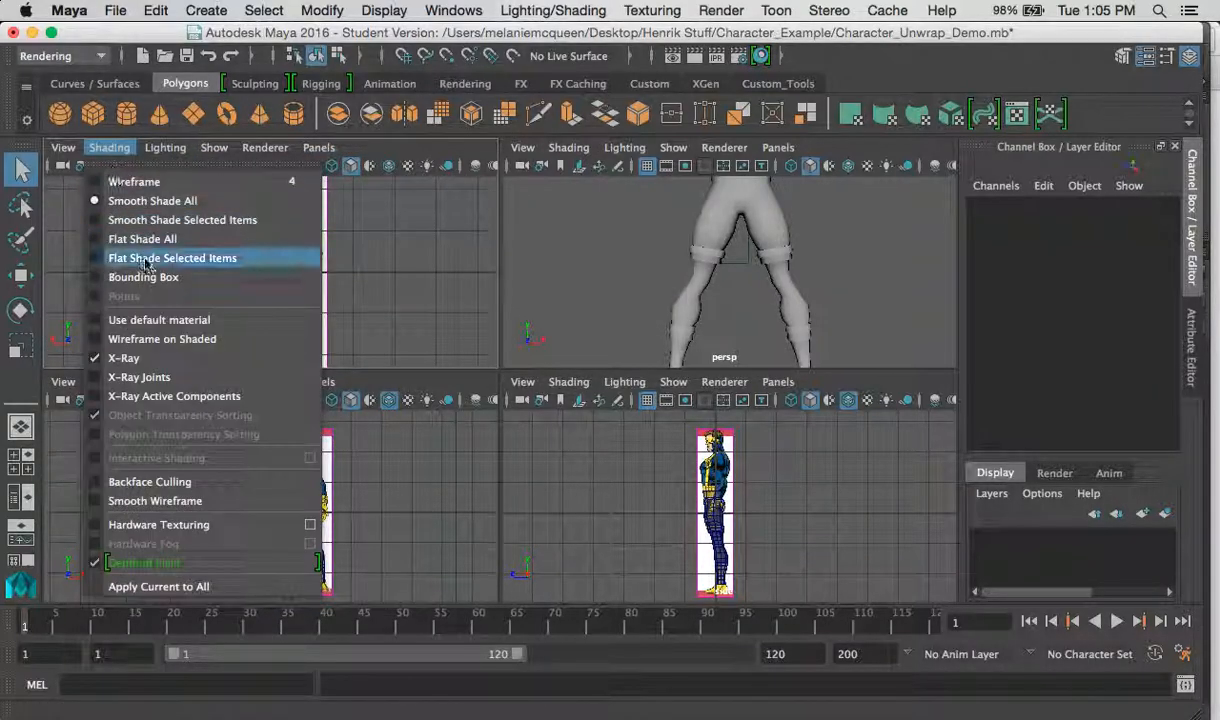
{"action": "left_click", "coordinate": [140, 338]}
{"action": "left_click", "coordinate": [294, 312]}
Change the workspace to the saved Persp/UV Editor layout.
{"action": "middle_click_drag", "start_coordinate": [590, 258], "coordinate": [630, 236], "text": "alt"}
{"action": "left_click_drag", "start_coordinate": [705, 256], "coordinate": [808, 278], "text": "alt"}
{"action": "left_click", "coordinate": [606, 264]}
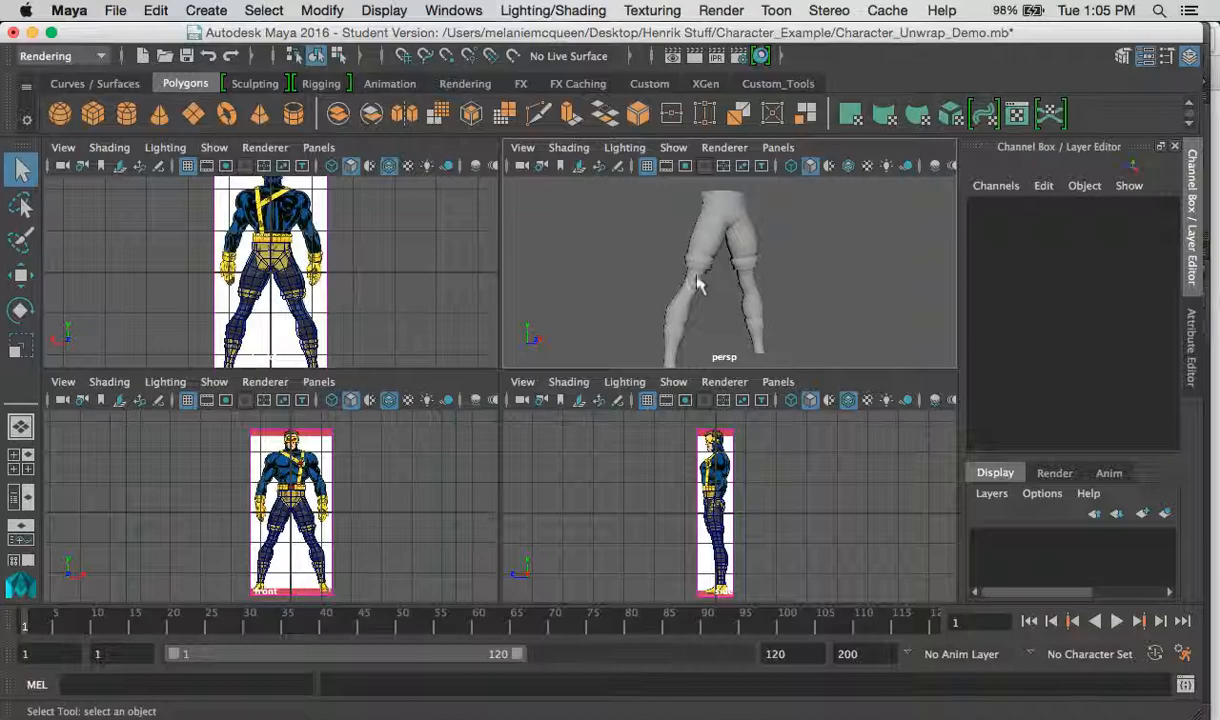
{"action": "left_click_drag", "start_coordinate": [698, 283], "coordinate": [676, 261], "text": "alt"}
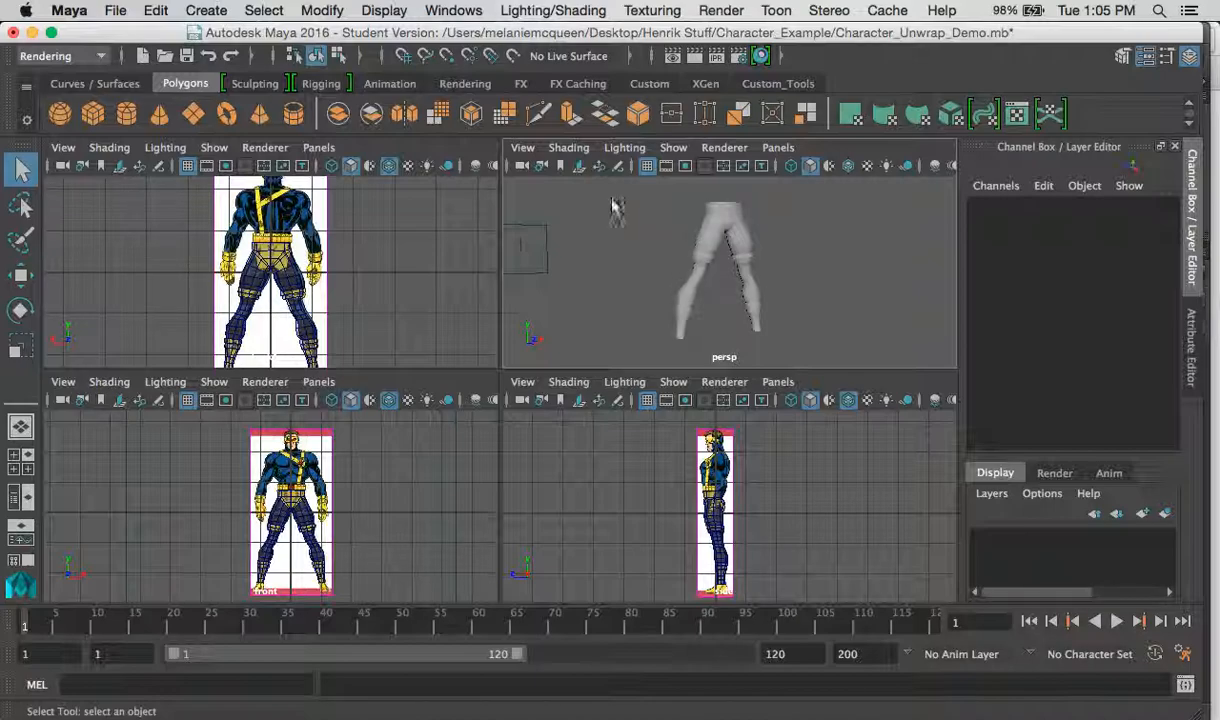
{"action": "left_click_drag", "start_coordinate": [616, 207], "coordinate": [633, 250], "text": "alt"}
{"action": "left_click", "coordinate": [320, 150]}
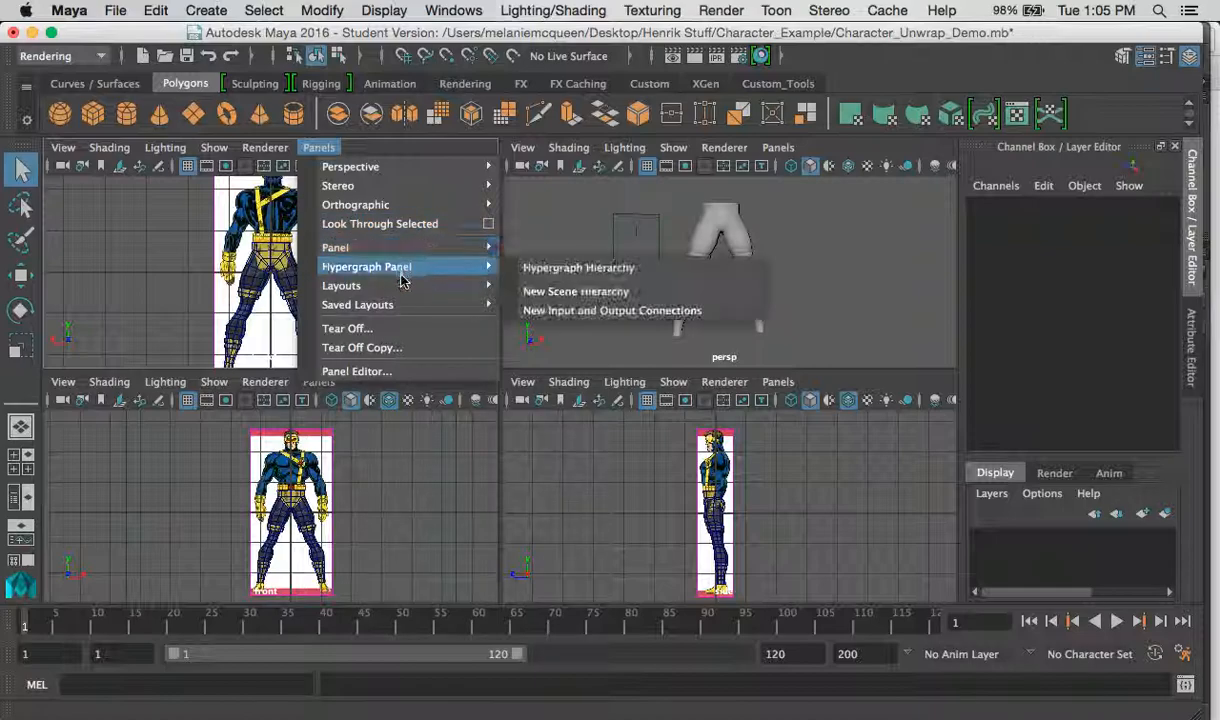
{"action": "mouse_move", "coordinate": [411, 285]}
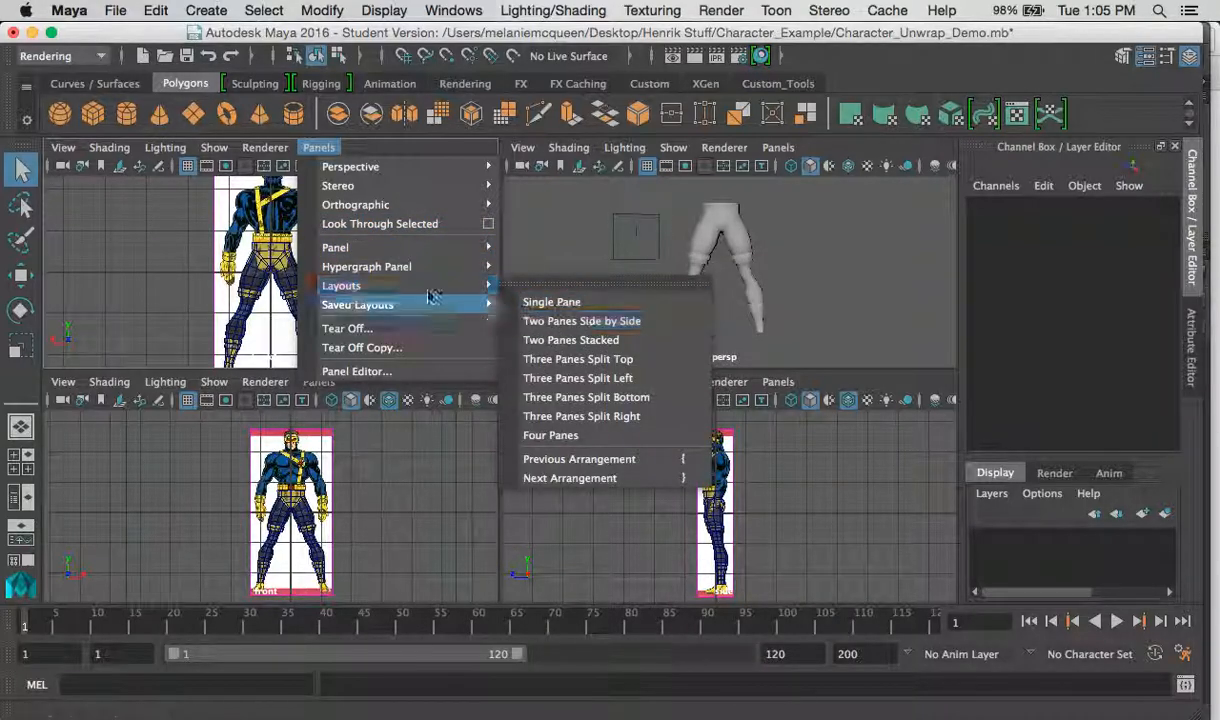
{"action": "mouse_move", "coordinate": [485, 304]}
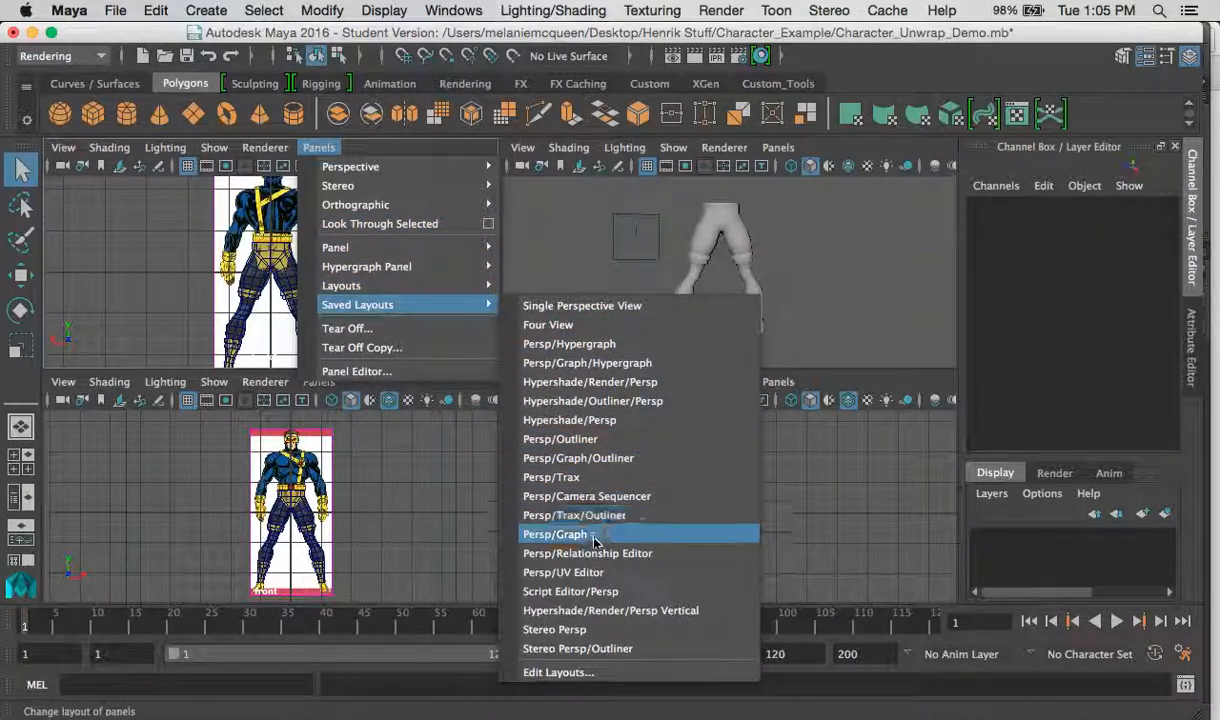
{"action": "left_click", "coordinate": [600, 572]}
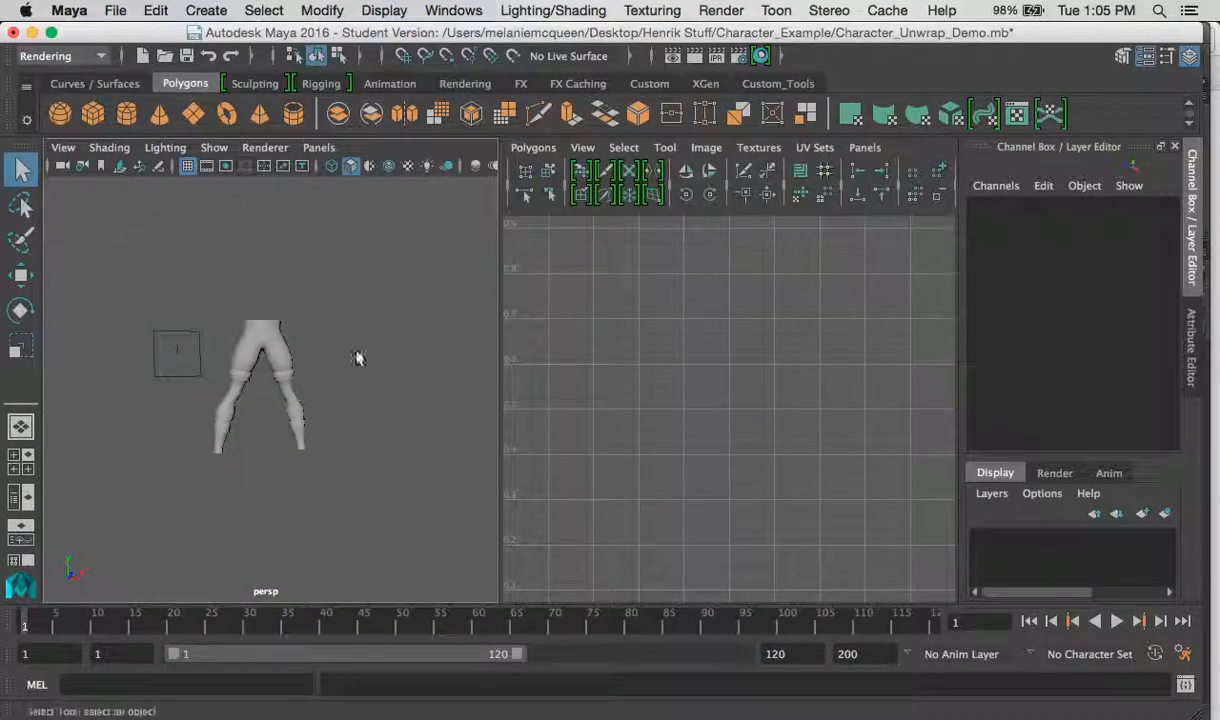
Select the ring of faces around one upper thigh of the legs mesh, directly below the hip.
{"action": "left_click", "coordinate": [264, 343]}
{"action": "left_click_drag", "start_coordinate": [326, 341], "coordinate": [305, 326], "text": "alt"}
{"action": "right_click_drag", "start_coordinate": [305, 326], "coordinate": [348, 386], "text": "alt"}
{"action": "middle_click_drag", "start_coordinate": [348, 386], "coordinate": [358, 412], "text": "alt"}
{"action": "right_click_drag", "start_coordinate": [358, 412], "coordinate": [176, 186], "text": "alt"}
{"action": "left_click", "coordinate": [260, 280]}
{"action": "left_click", "coordinate": [260, 282], "text": "shift"}
{"action": "left_click_drag", "start_coordinate": [288, 292], "coordinate": [329, 373], "text": "alt"}
{"action": "scroll", "coordinate": [291, 283], "scroll_direction": "up", "scroll_amount": 5}
{"action": "left_click", "coordinate": [311, 355], "text": "shift"}
{"action": "double_click", "coordinate": [387, 317], "text": "shift"}
{"action": "scroll", "coordinate": [308, 315], "scroll_direction": "down", "scroll_amount": 5}
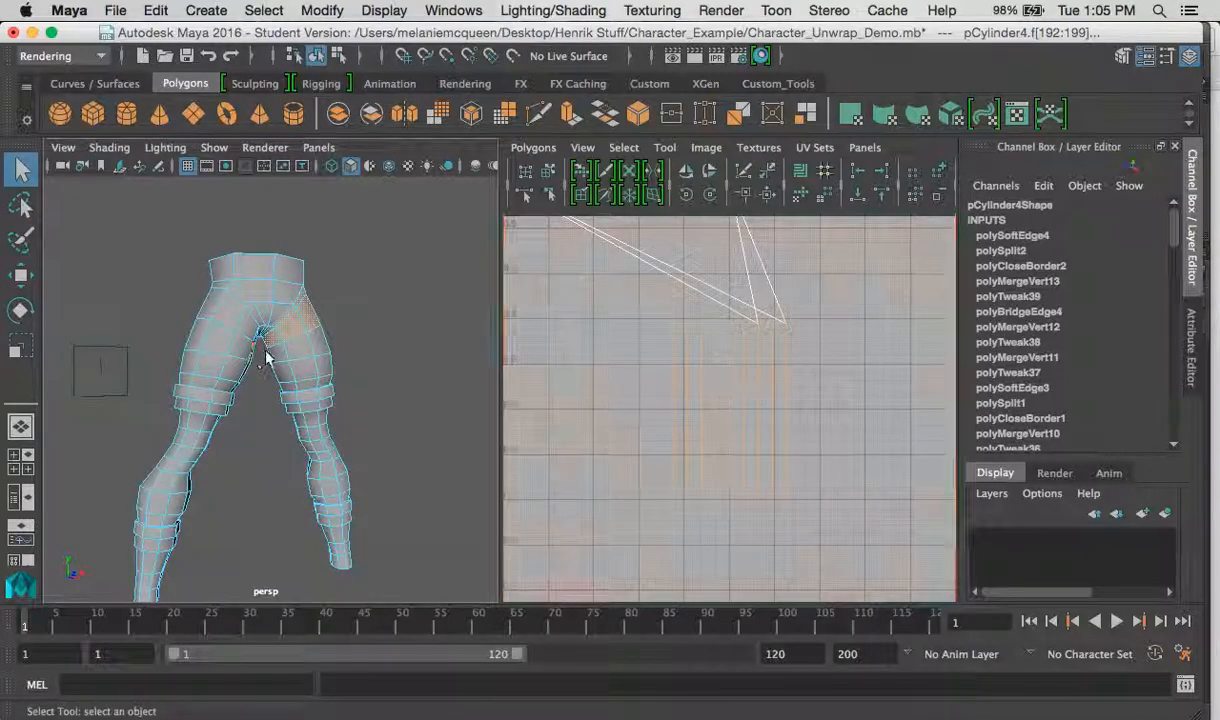
Try to isolate the selected thigh faces, undo it, and reselect the legs mesh in object mode.
{"action": "left_click_drag", "start_coordinate": [372, 470], "coordinate": [84, 455], "text": "alt"}
{"action": "key", "text": "ctrl+1"}
{"action": "left_click_drag", "start_coordinate": [150, 422], "coordinate": [424, 410], "text": "alt"}
{"action": "key", "text": "super+z"}
{"action": "right_click_drag", "start_coordinate": [244, 194], "coordinate": [313, 168]}
{"action": "left_click", "coordinate": [260, 278]}
{"action": "right_click", "coordinate": [228, 273]}
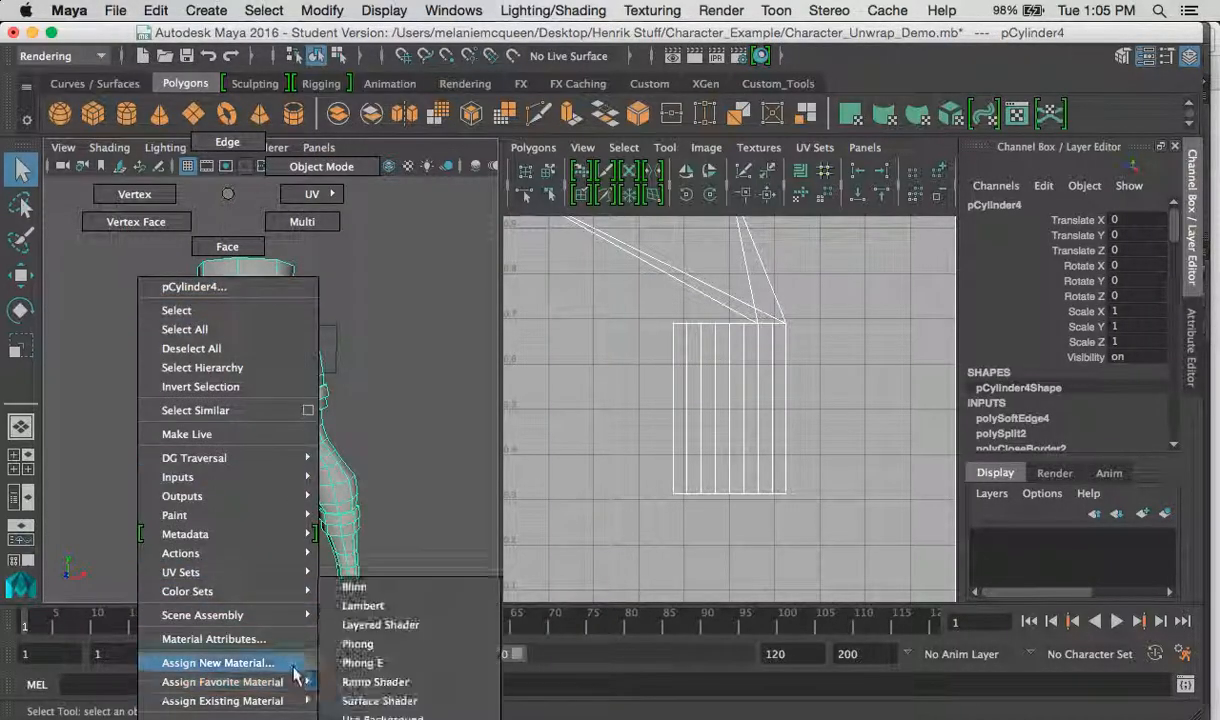
{"action": "left_click", "coordinate": [294, 663]}
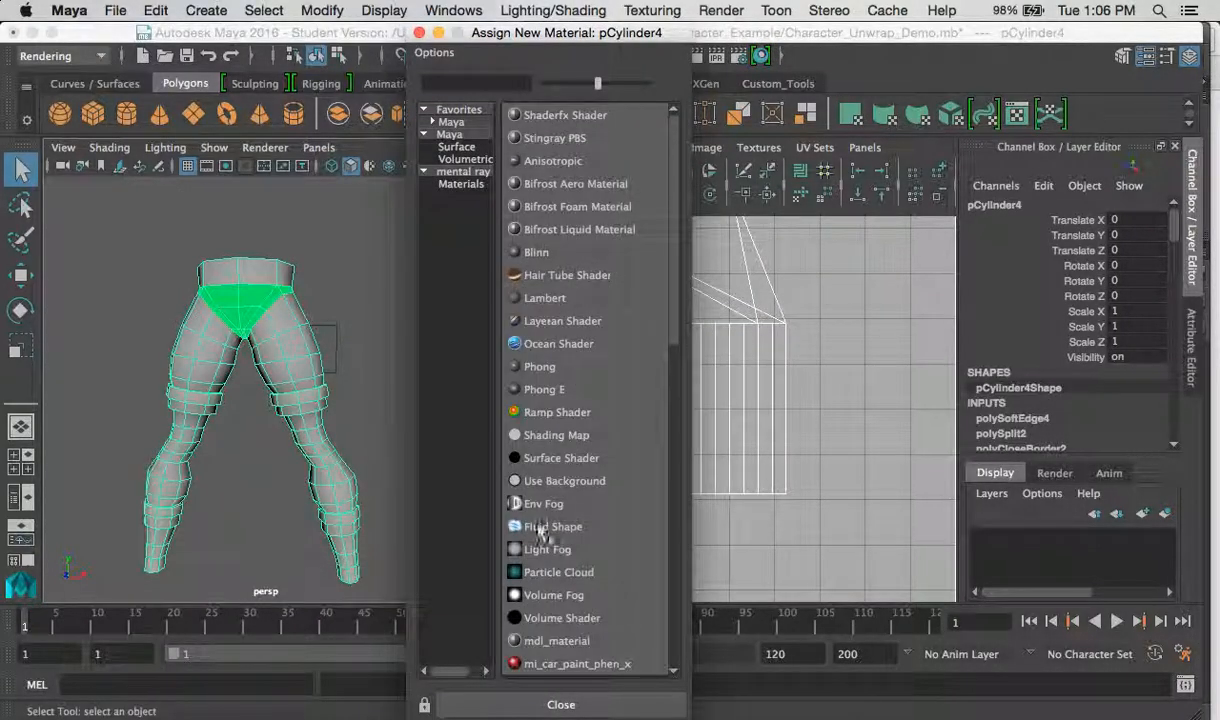
{"action": "left_click", "coordinate": [553, 703]}
{"action": "right_click", "coordinate": [245, 193]}
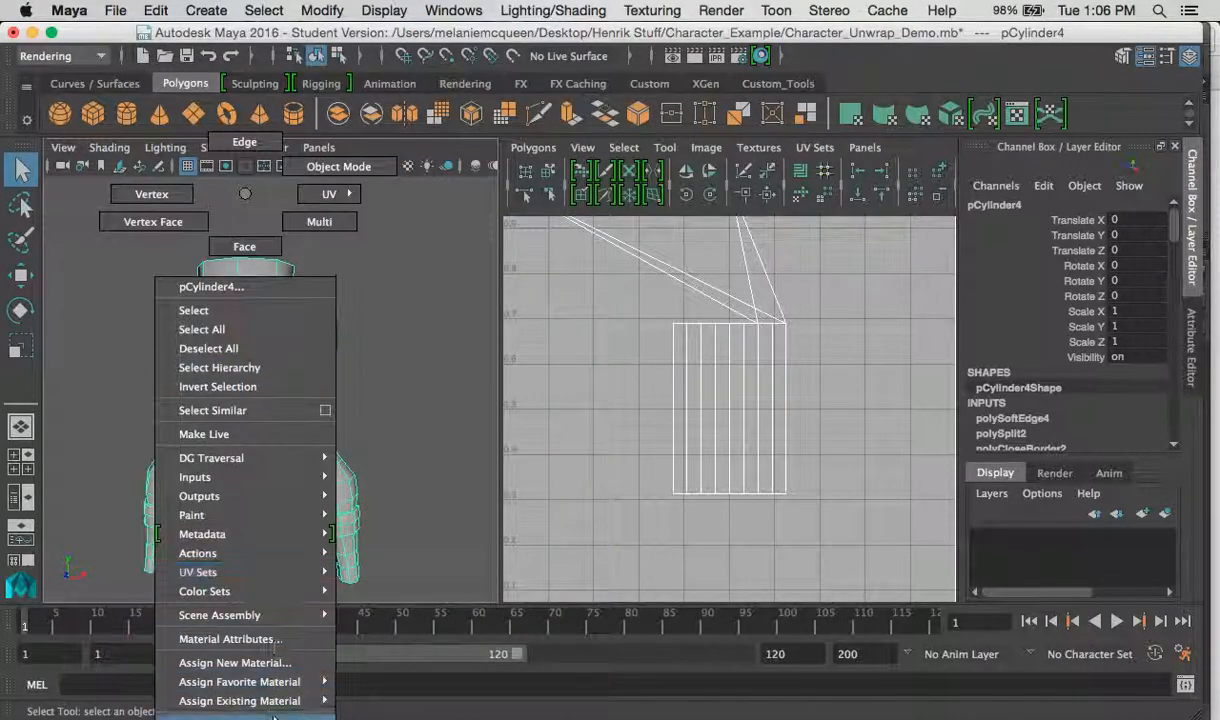
{"action": "mouse_move", "coordinate": [275, 703]}
{"action": "right_click_drag", "start_coordinate": [275, 702], "coordinate": [245, 193]}
{"action": "left_click", "coordinate": [384, 335]}
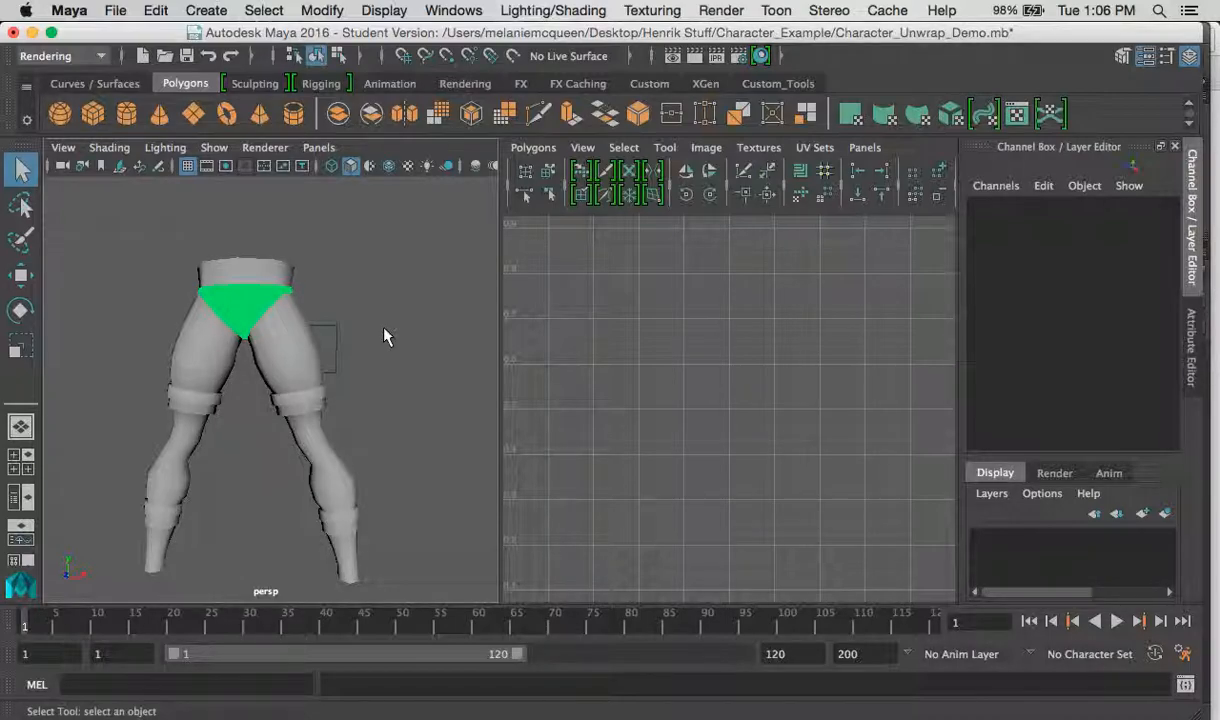
Examine the green pelvis region and its borders with the thighs and waist from several angles.
{"action": "left_click_drag", "start_coordinate": [389, 319], "coordinate": [261, 313], "text": "alt"}
{"action": "left_click", "coordinate": [245, 305]}
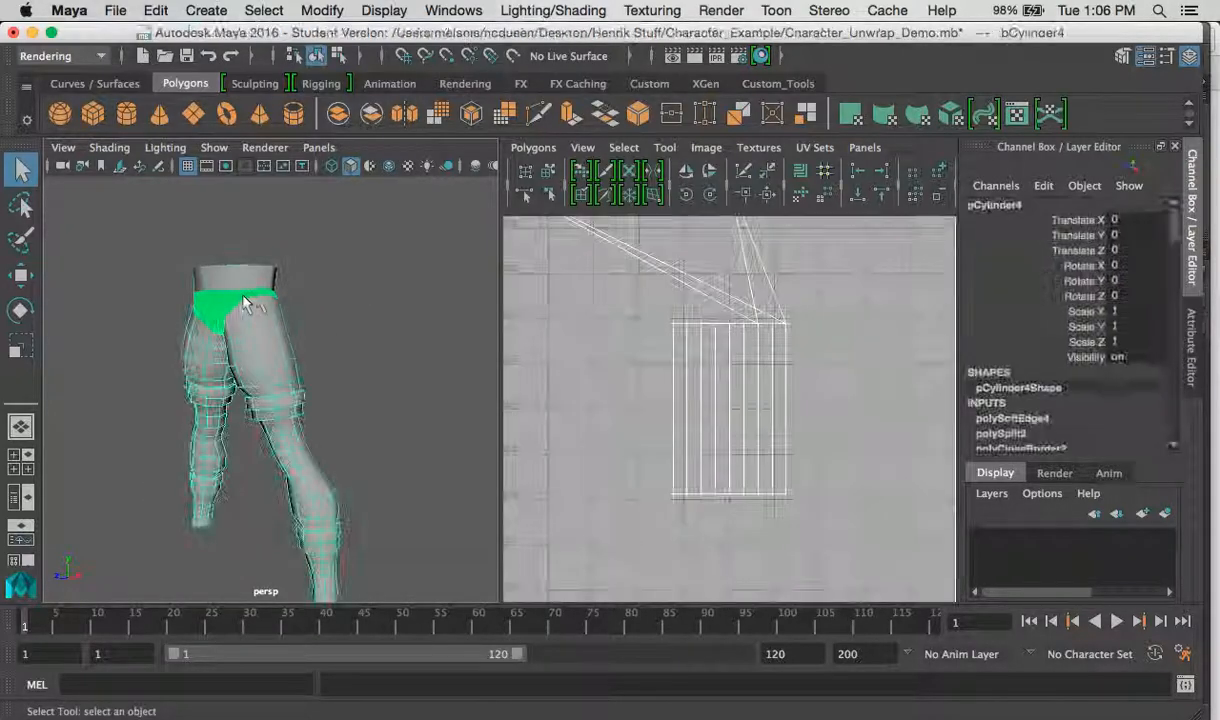
{"action": "scroll", "coordinate": [335, 381], "scroll_direction": "up", "scroll_amount": 6}
{"action": "middle_click_drag", "start_coordinate": [300, 322], "coordinate": [298, 356], "text": "alt"}
{"action": "left_click", "coordinate": [397, 340]}
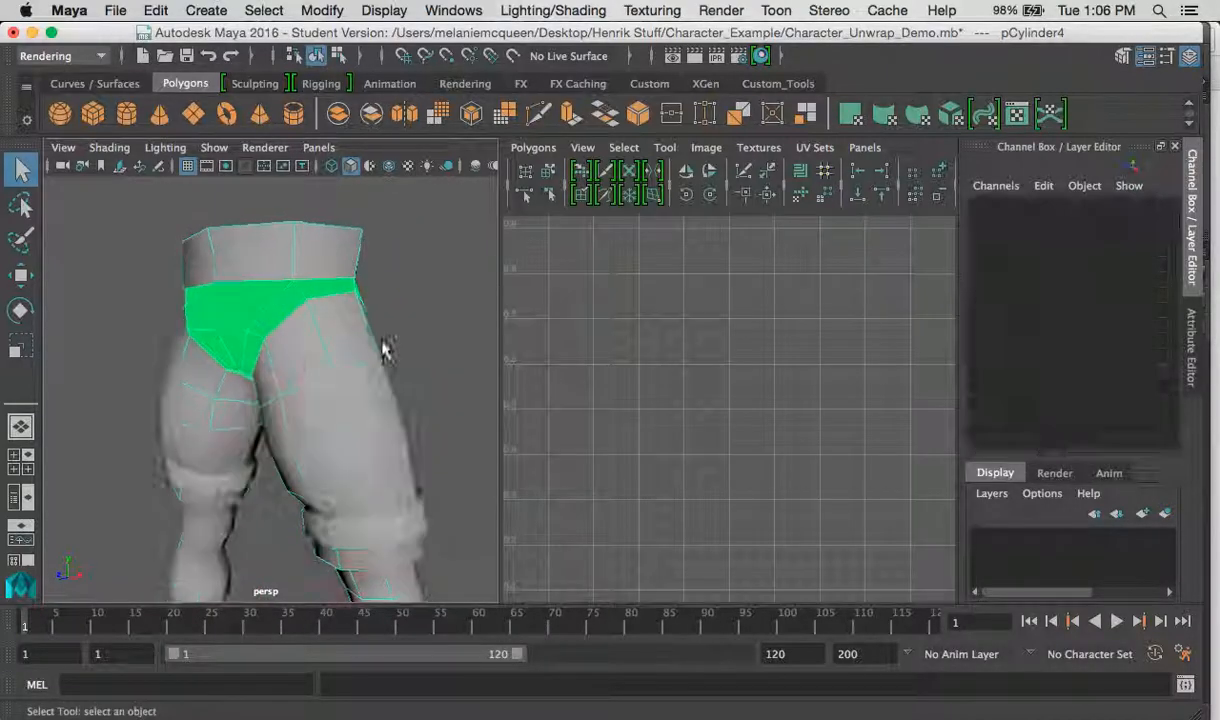
{"action": "left_click_drag", "start_coordinate": [330, 343], "coordinate": [403, 350], "text": "alt"}
{"action": "left_click", "coordinate": [304, 326]}
{"action": "left_click_drag", "start_coordinate": [304, 326], "coordinate": [278, 347], "text": "alt"}
{"action": "left_click", "coordinate": [158, 272]}
{"action": "left_click_drag", "start_coordinate": [158, 272], "coordinate": [330, 297], "text": "alt"}
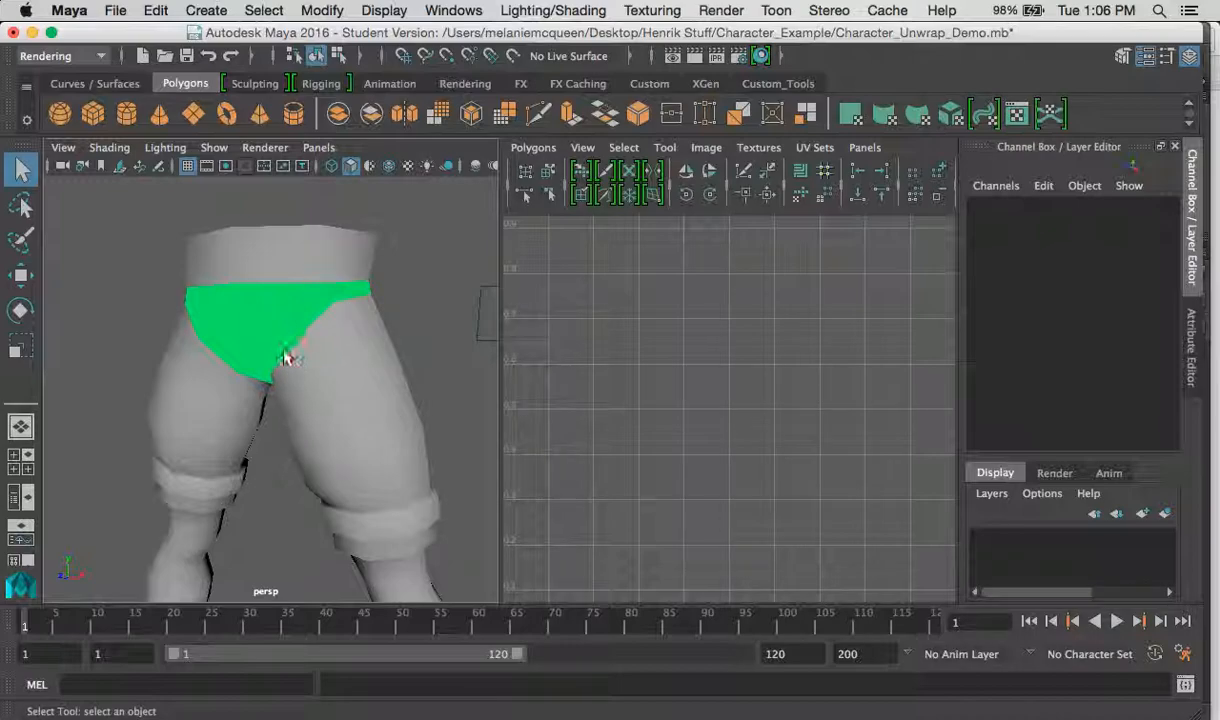
{"action": "left_click_drag", "start_coordinate": [297, 346], "coordinate": [280, 378], "text": "alt"}
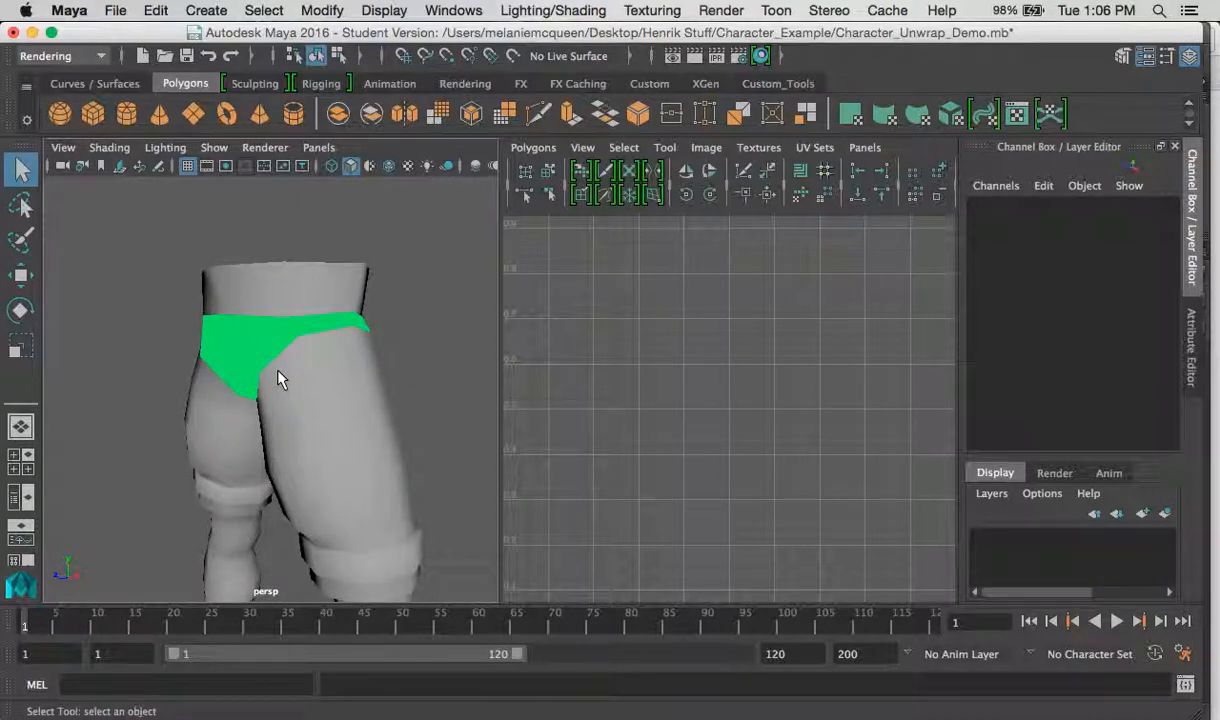
{"action": "left_click_drag", "start_coordinate": [258, 331], "coordinate": [192, 343], "text": "alt"}
{"action": "left_click", "coordinate": [258, 332]}
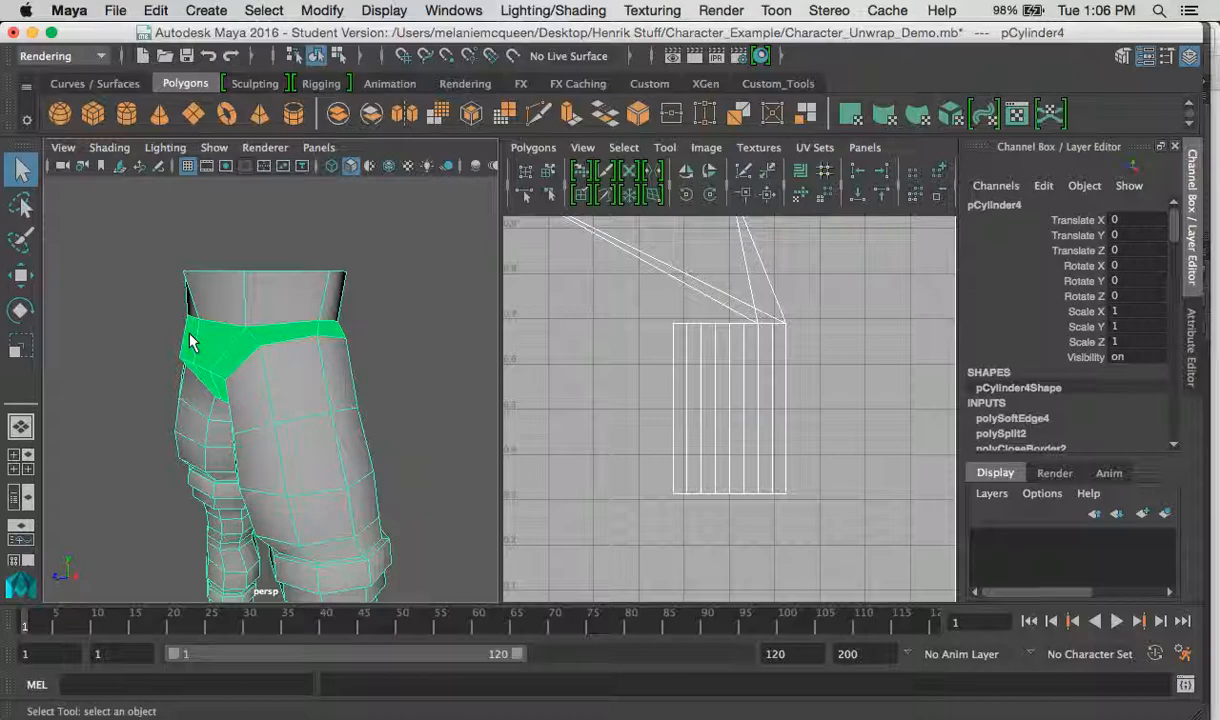
{"action": "left_click_drag", "start_coordinate": [221, 343], "coordinate": [205, 315], "text": "alt"}
{"action": "left_click", "coordinate": [133, 275]}
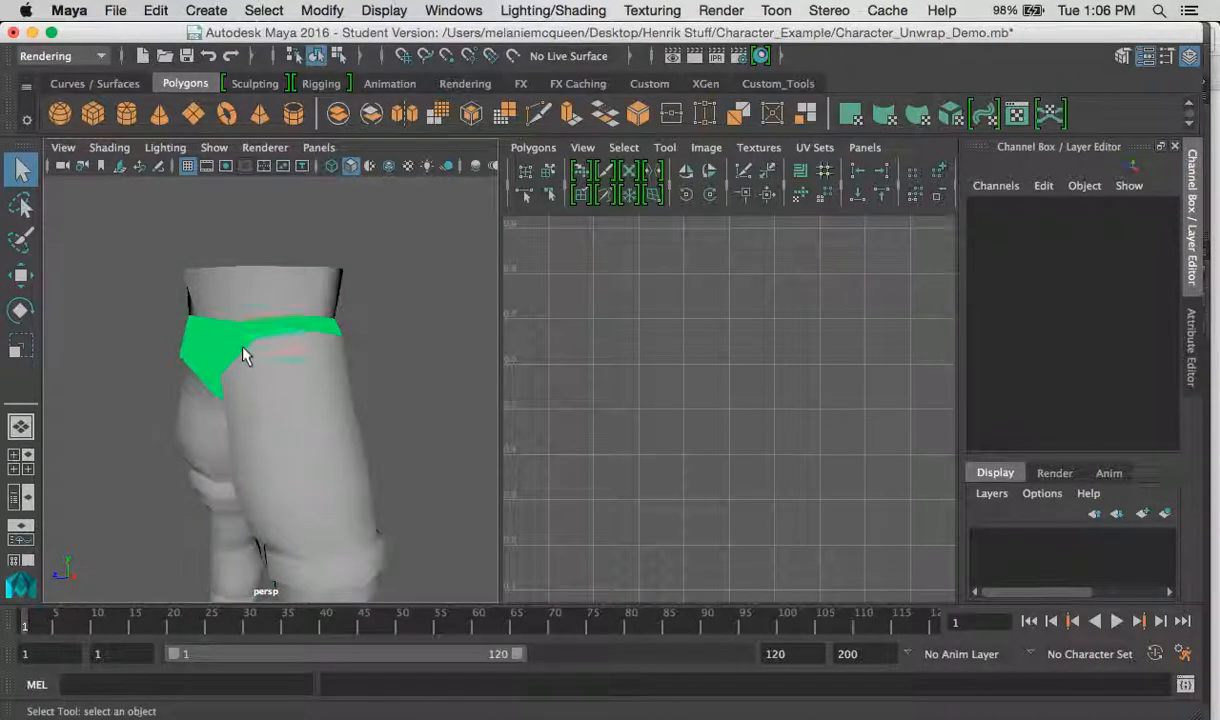
{"action": "left_click", "coordinate": [209, 345]}
{"action": "left_click_drag", "start_coordinate": [206, 358], "coordinate": [322, 372], "text": "alt"}
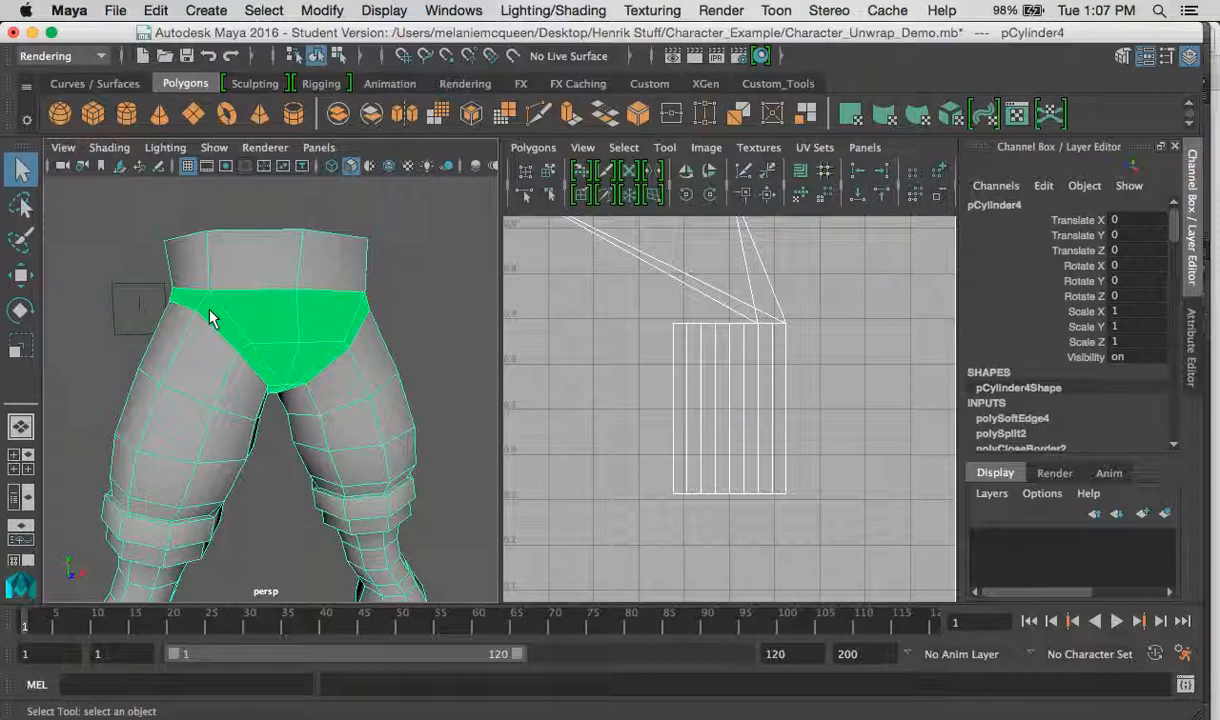
{"action": "left_click_drag", "start_coordinate": [259, 315], "coordinate": [261, 313], "text": "alt"}
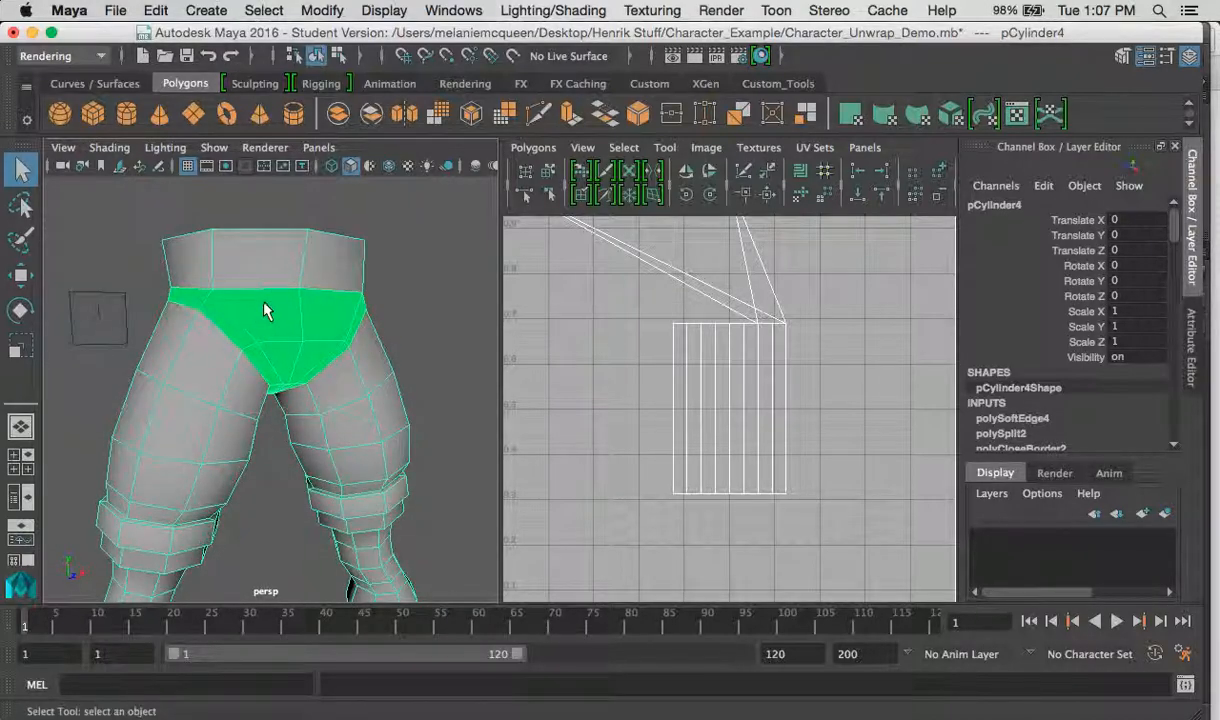
{"action": "left_click_drag", "start_coordinate": [272, 327], "coordinate": [304, 266], "text": "alt"}
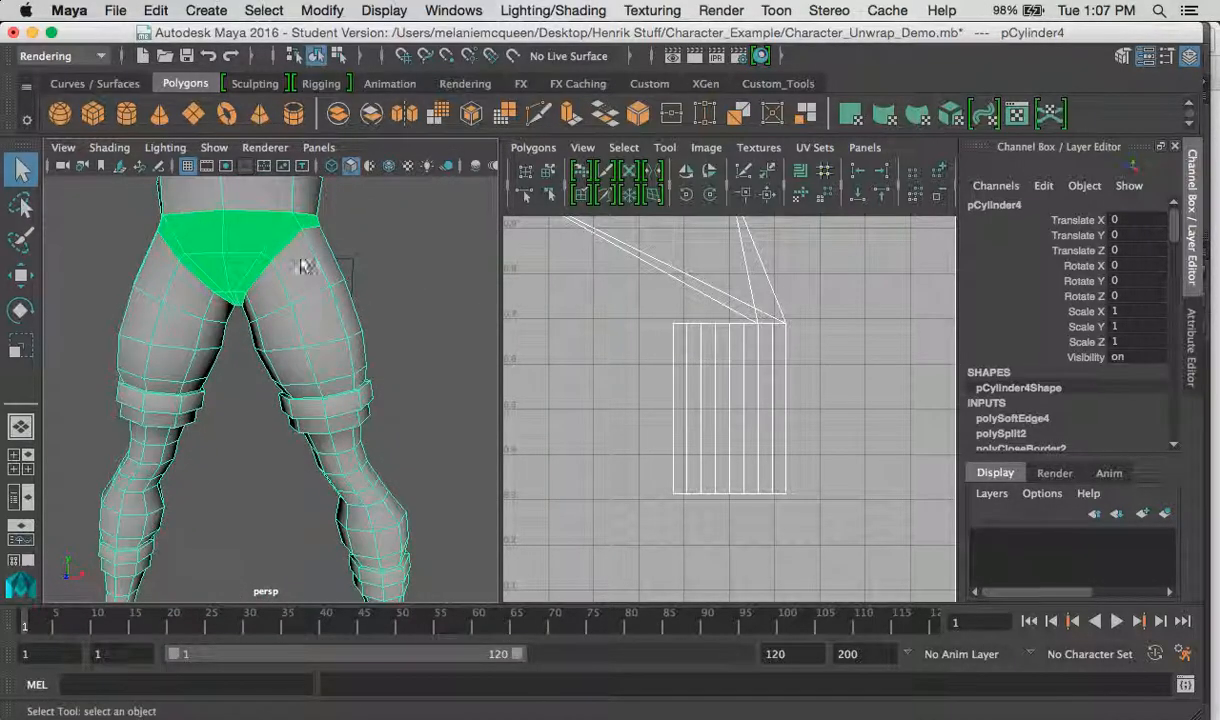
Select the rings of faces around both upper thighs, directly beside the green pelvis region.
{"action": "right_click_drag", "start_coordinate": [302, 264], "coordinate": [303, 273]}
{"action": "left_click", "coordinate": [303, 273]}
{"action": "double_click", "coordinate": [279, 290], "text": "shift"}
{"action": "left_click_drag", "start_coordinate": [291, 341], "coordinate": [313, 300], "text": "alt"}
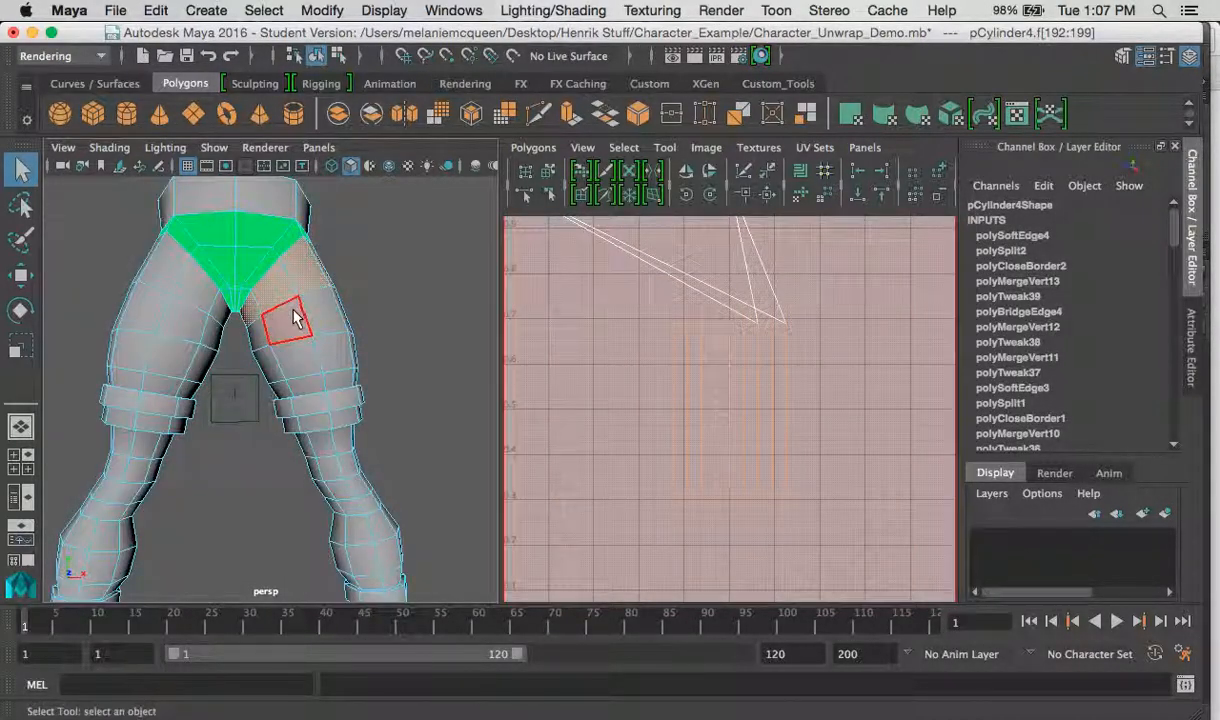
{"action": "left_click_drag", "start_coordinate": [292, 393], "coordinate": [308, 436], "text": "alt"}
{"action": "left_click_drag", "start_coordinate": [190, 298], "coordinate": [190, 349], "text": "alt"}
{"action": "left_click", "coordinate": [170, 355], "text": "shift"}
{"action": "double_click", "coordinate": [188, 392], "text": "shift"}
{"action": "left_click_drag", "start_coordinate": [190, 400], "coordinate": [213, 296], "text": "alt"}
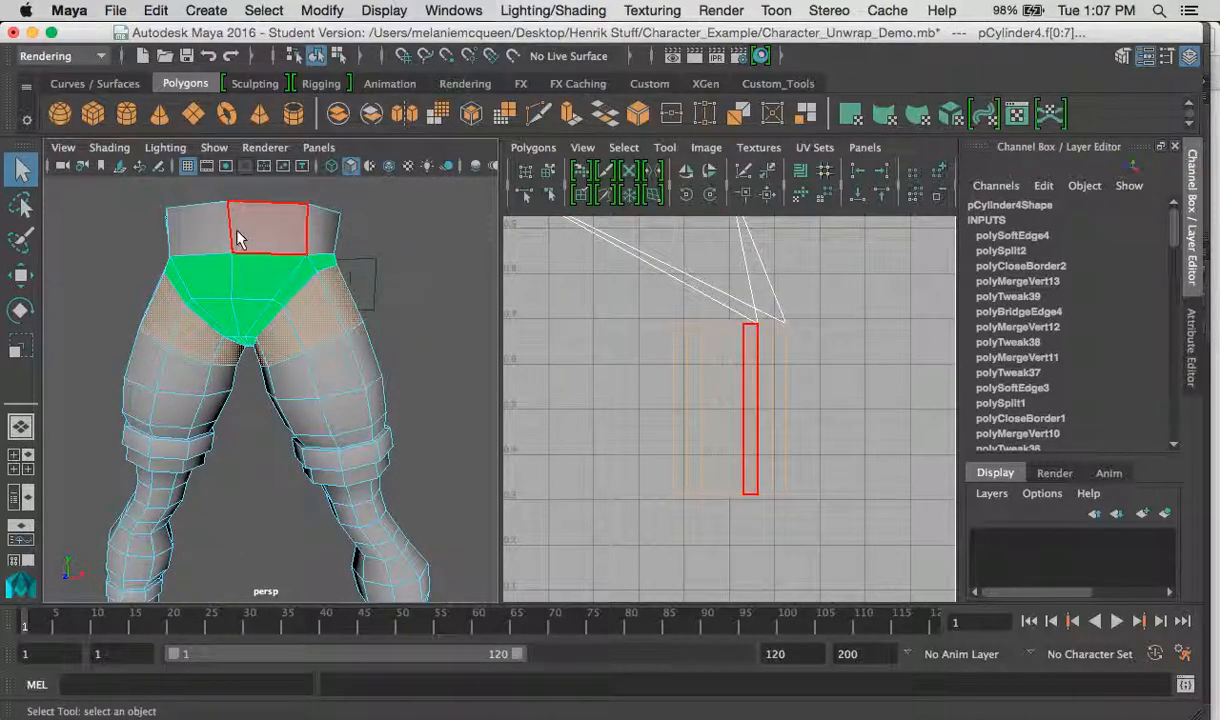
Select the waistband face ring and individual faces at the hip, and return the mesh to object mode.
{"action": "double_click", "coordinate": [203, 228]}
{"action": "left_click_drag", "start_coordinate": [234, 259], "coordinate": [400, 340], "text": "alt"}
{"action": "left_click_drag", "start_coordinate": [258, 283], "coordinate": [272, 322], "text": "alt"}
{"action": "scroll", "coordinate": [190, 333], "scroll_direction": "up", "scroll_amount": 3}
{"action": "left_click", "coordinate": [186, 309]}
{"action": "left_click", "coordinate": [145, 260], "text": "shift"}
{"action": "left_click", "coordinate": [172, 229]}
{"action": "left_click", "coordinate": [212, 262]}
{"action": "left_click_drag", "start_coordinate": [212, 262], "coordinate": [186, 254], "text": "alt"}
{"action": "right_click_drag", "start_coordinate": [183, 194], "coordinate": [283, 170]}
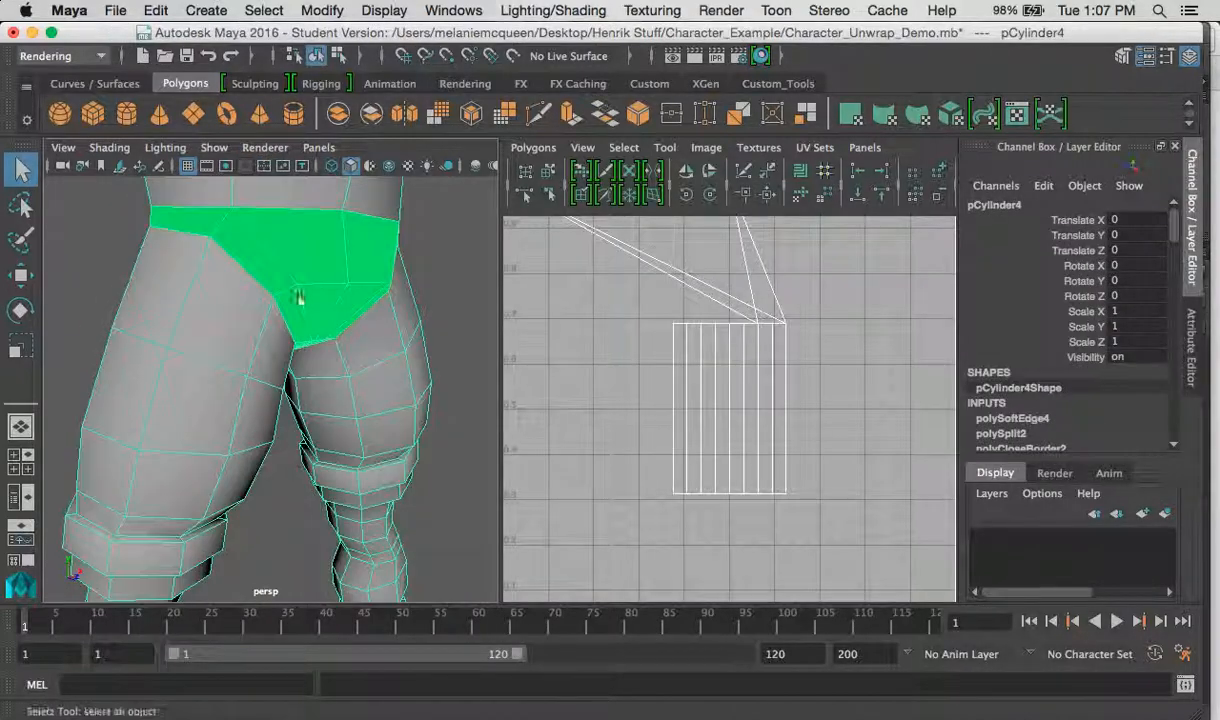
Assign an existing plain grey material to the whole legs mesh to replace the green pelvis colouring.
{"action": "left_click_drag", "start_coordinate": [300, 300], "coordinate": [406, 327], "text": "alt"}
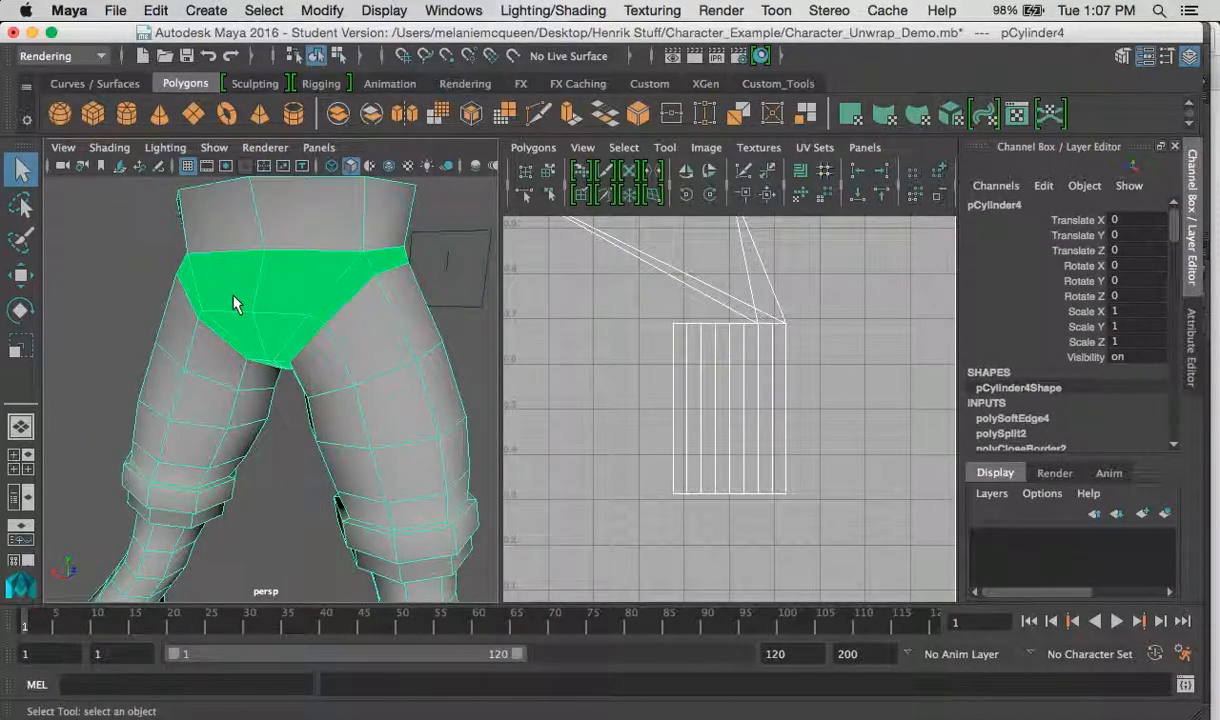
{"action": "left_click_drag", "start_coordinate": [237, 302], "coordinate": [192, 337], "text": "alt"}
{"action": "left_click", "coordinate": [99, 312]}
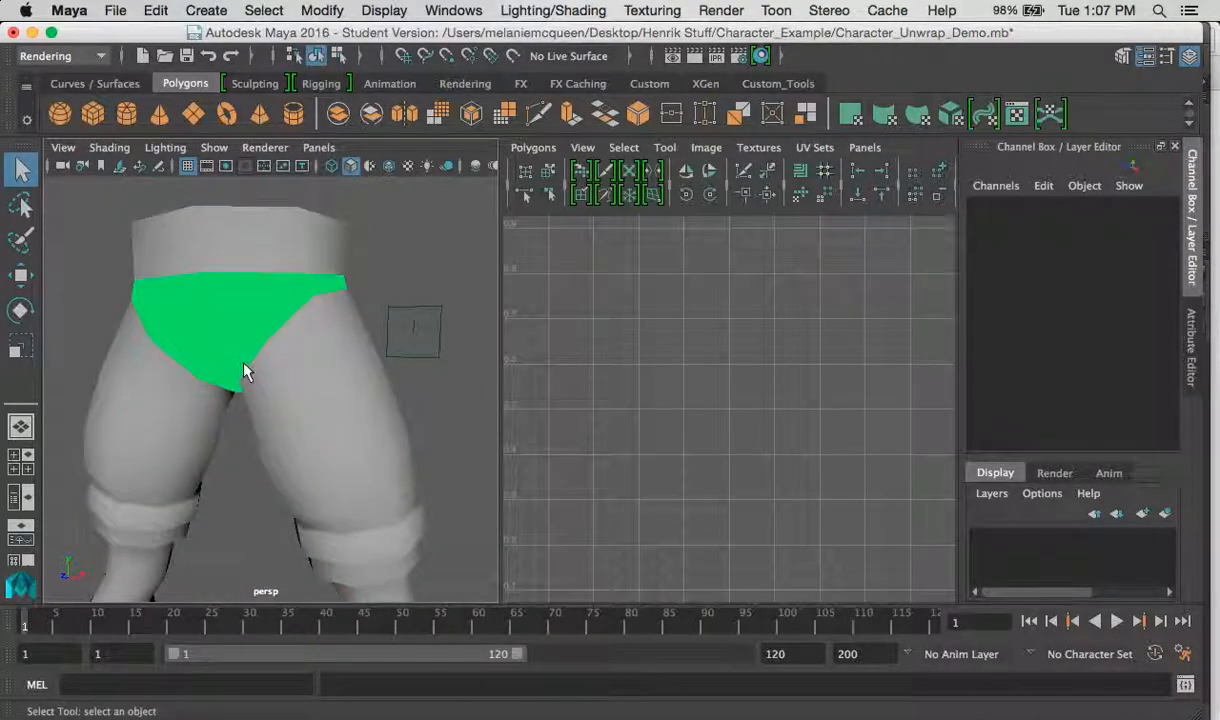
{"action": "left_click", "coordinate": [185, 327]}
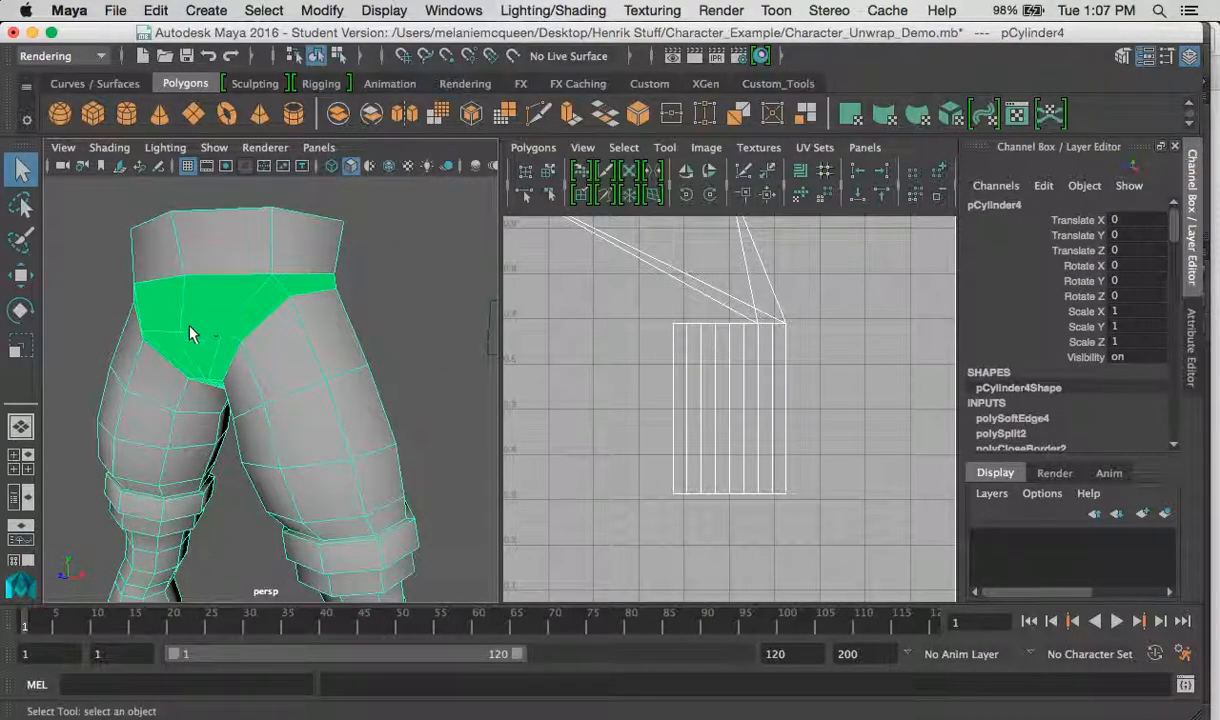
{"action": "mouse_move", "coordinate": [218, 347]}
{"action": "left_mouse_down", "text": "alt"}
{"action": "mouse_move", "coordinate": [182, 346]}
{"action": "mouse_move", "coordinate": [294, 327]}
{"action": "mouse_move", "coordinate": [215, 347]}
{"action": "left_mouse_up", "text": "alt"}
{"action": "right_click_drag", "start_coordinate": [232, 194], "coordinate": [355, 701]}
{"action": "left_click", "coordinate": [165, 330]}
{"action": "left_click_drag", "start_coordinate": [165, 330], "coordinate": [280, 340], "text": "alt"}
{"action": "right_click_drag", "start_coordinate": [280, 340], "coordinate": [270, 332], "text": "alt"}
{"action": "left_click_drag", "start_coordinate": [270, 332], "coordinate": [226, 302], "text": "alt"}
{"action": "left_click_drag", "start_coordinate": [190, 312], "coordinate": [172, 319], "text": "alt"}
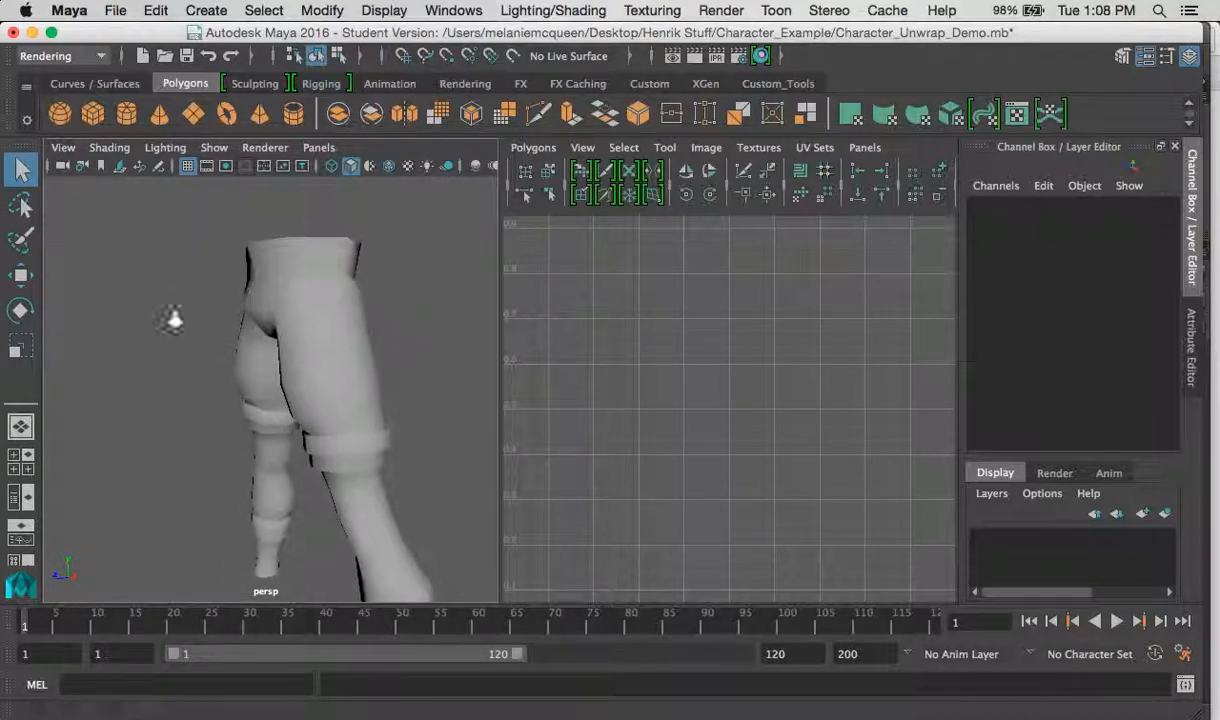
Select the legs mesh and switch it to face selection mode.
{"action": "right_click_drag", "start_coordinate": [172, 319], "coordinate": [218, 398], "text": "alt"}
{"action": "left_click_drag", "start_coordinate": [218, 398], "coordinate": [248, 388], "text": "alt"}
{"action": "left_click", "coordinate": [247, 390]}
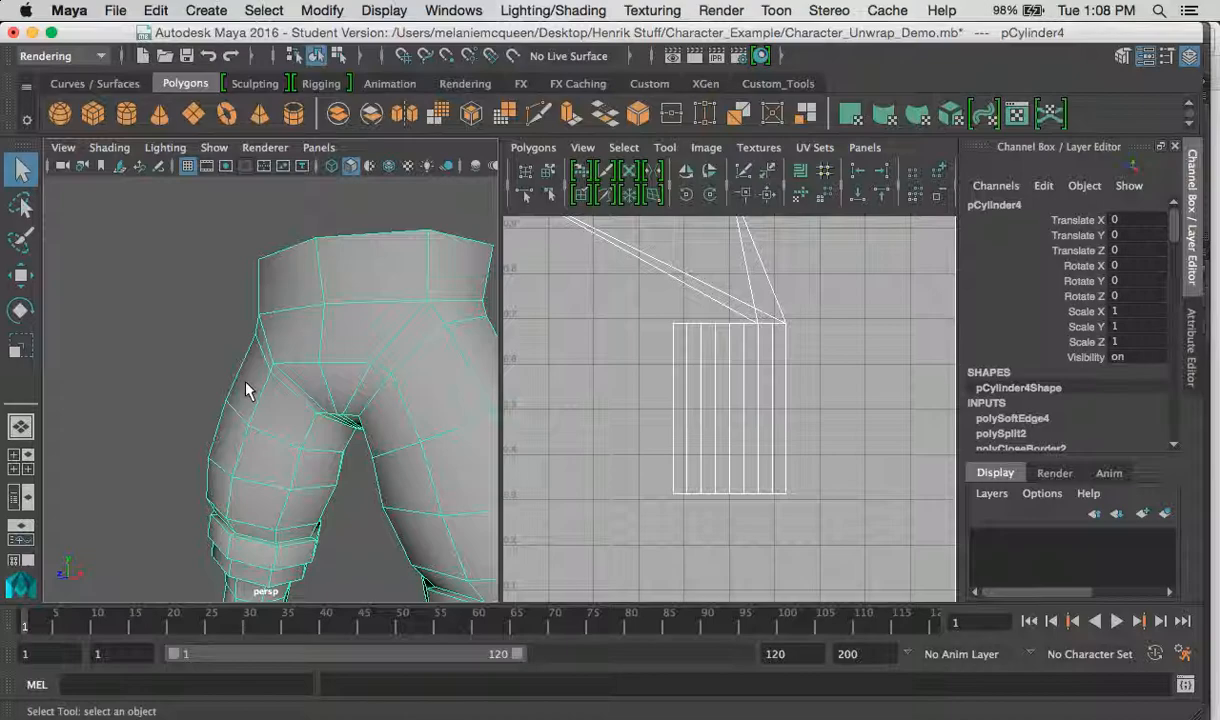
{"action": "middle_click_drag", "start_coordinate": [248, 389], "coordinate": [190, 387], "text": "alt"}
{"action": "right_click_drag", "start_coordinate": [278, 384], "coordinate": [260, 334], "text": "alt"}
{"action": "middle_click_drag", "start_coordinate": [279, 366], "coordinate": [275, 327], "text": "alt"}
{"action": "scroll", "coordinate": [283, 409], "scroll_direction": "down", "scroll_amount": 3}
{"action": "right_click_drag", "start_coordinate": [282, 194], "coordinate": [282, 267]}
{"action": "left_click_drag", "start_coordinate": [268, 264], "coordinate": [270, 335], "text": "alt"}
{"action": "right_click_drag", "start_coordinate": [270, 335], "coordinate": [321, 366], "text": "alt"}
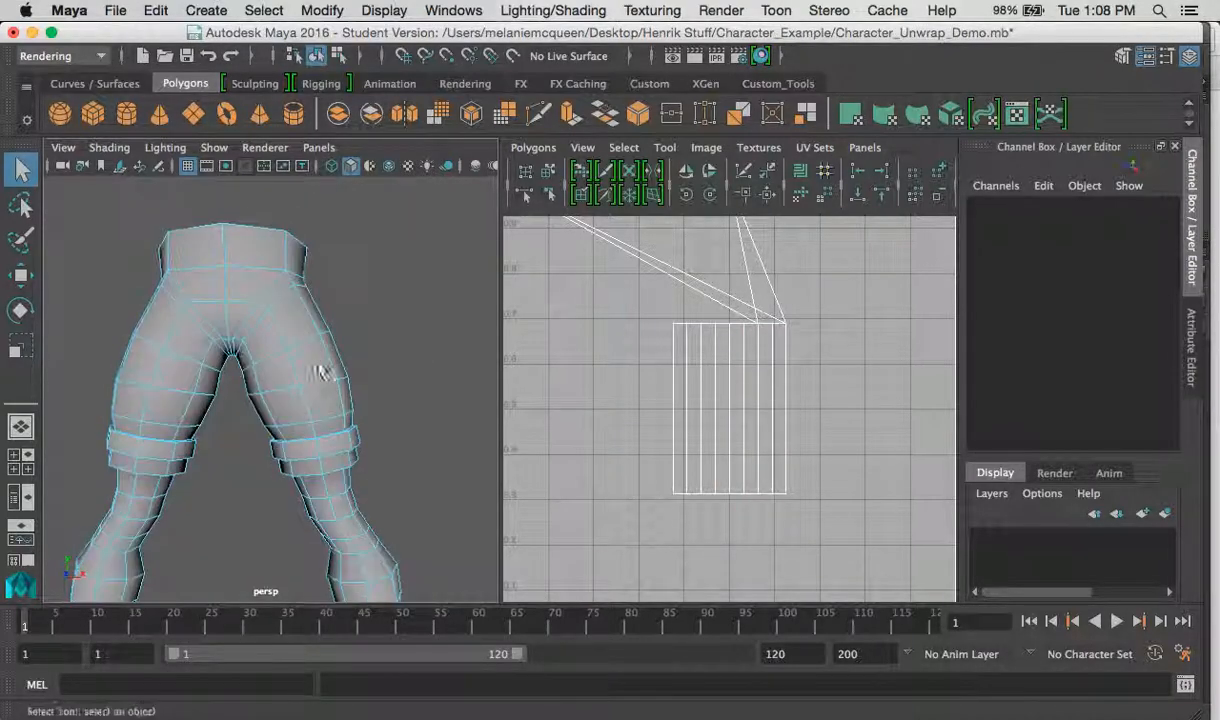
Select all faces of one leg, from the ring at the top of the thigh down to the ankle.
{"action": "left_click", "coordinate": [287, 312]}
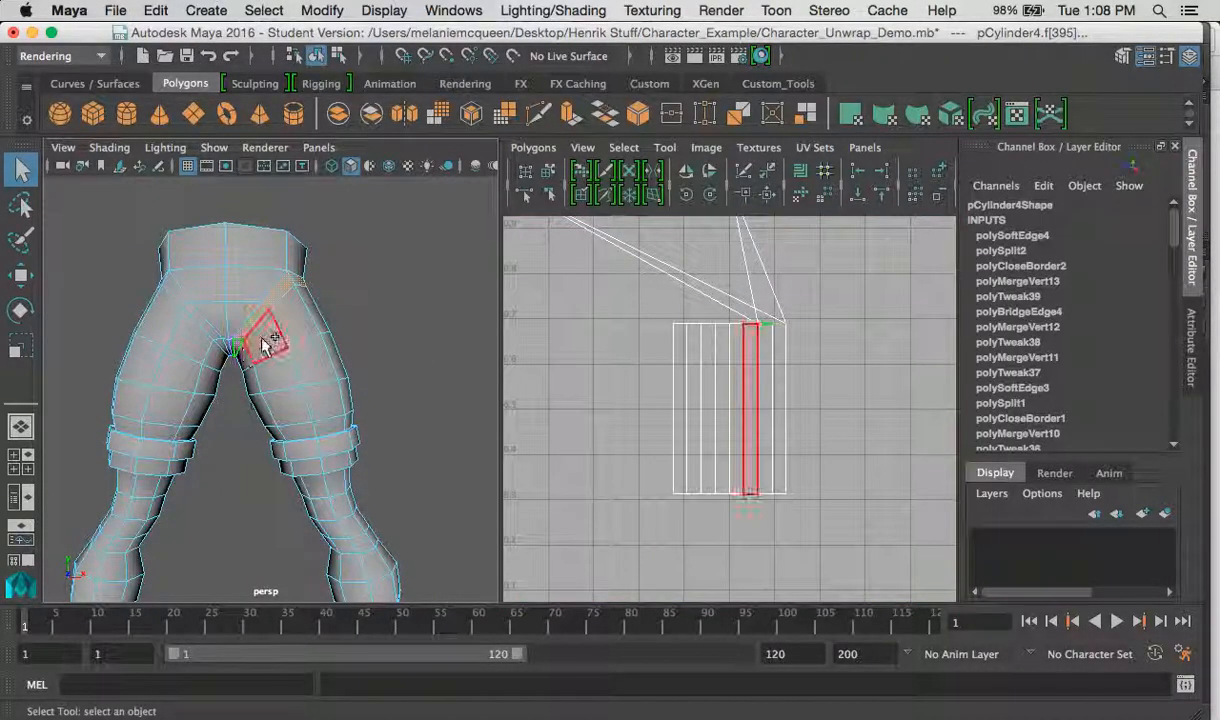
{"action": "double_click", "coordinate": [287, 322], "text": "shift"}
{"action": "left_click", "coordinate": [286, 366], "text": "shift"}
{"action": "double_click", "coordinate": [267, 374], "text": "shift"}
{"action": "left_click_drag", "start_coordinate": [268, 376], "coordinate": [275, 349], "text": "alt"}
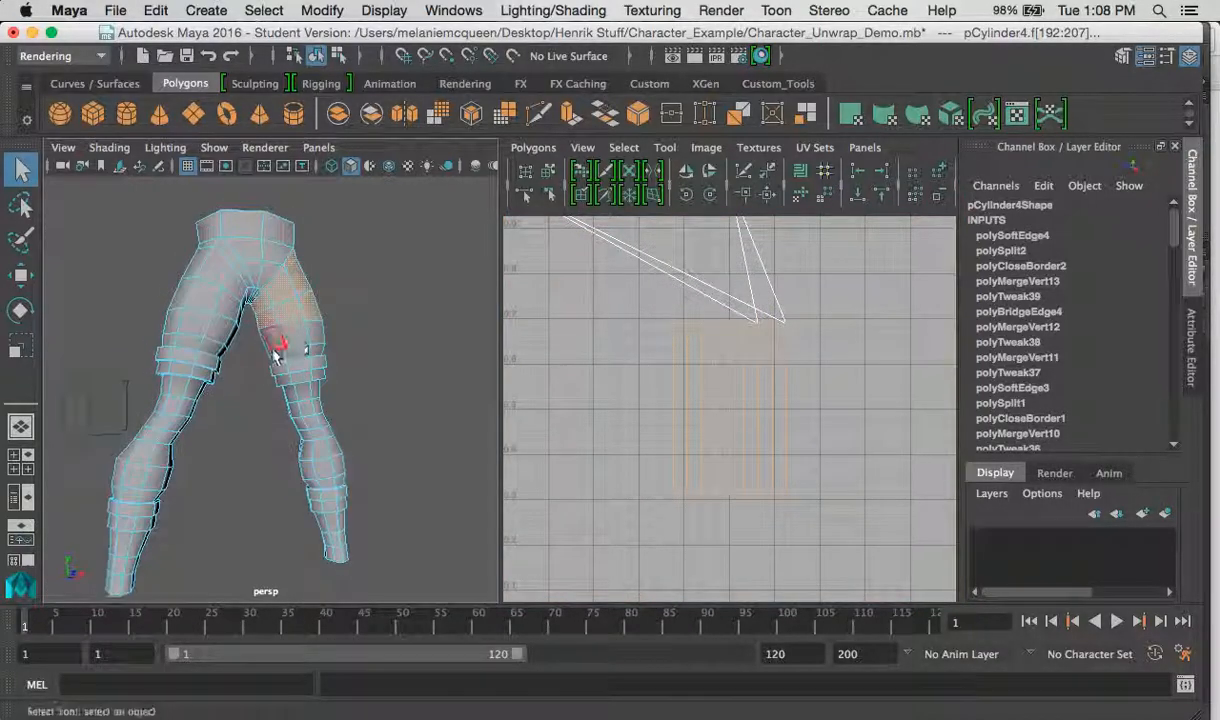
{"action": "left_click_drag", "start_coordinate": [418, 569], "coordinate": [418, 569], "text": "shift"}
{"action": "left_click_drag", "start_coordinate": [385, 480], "coordinate": [280, 494], "text": "alt"}
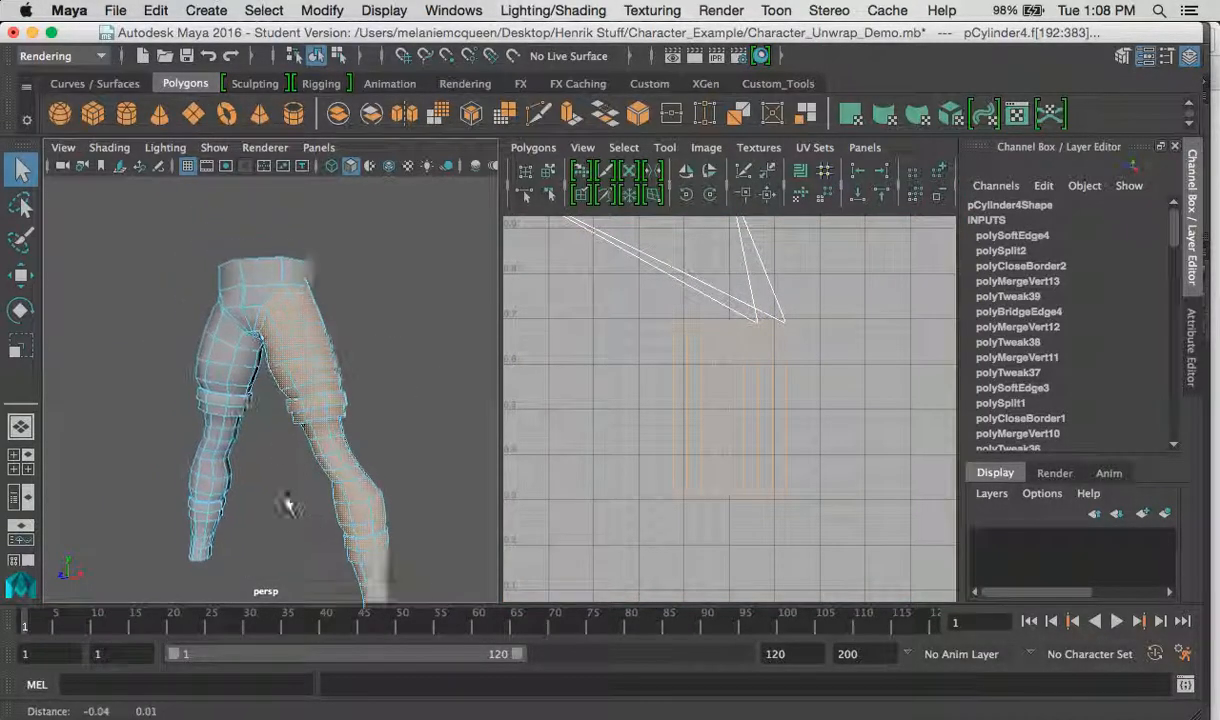
Switch to the Modeling menu set with the leg faces still selected.
{"action": "left_click_drag", "start_coordinate": [240, 302], "coordinate": [261, 321], "text": "alt"}
{"action": "middle_click_drag", "start_coordinate": [262, 328], "coordinate": [264, 291], "text": "alt"}
{"action": "right_click_drag", "start_coordinate": [264, 291], "coordinate": [320, 305], "text": "alt"}
{"action": "left_click_drag", "start_coordinate": [320, 305], "coordinate": [204, 335], "text": "alt"}
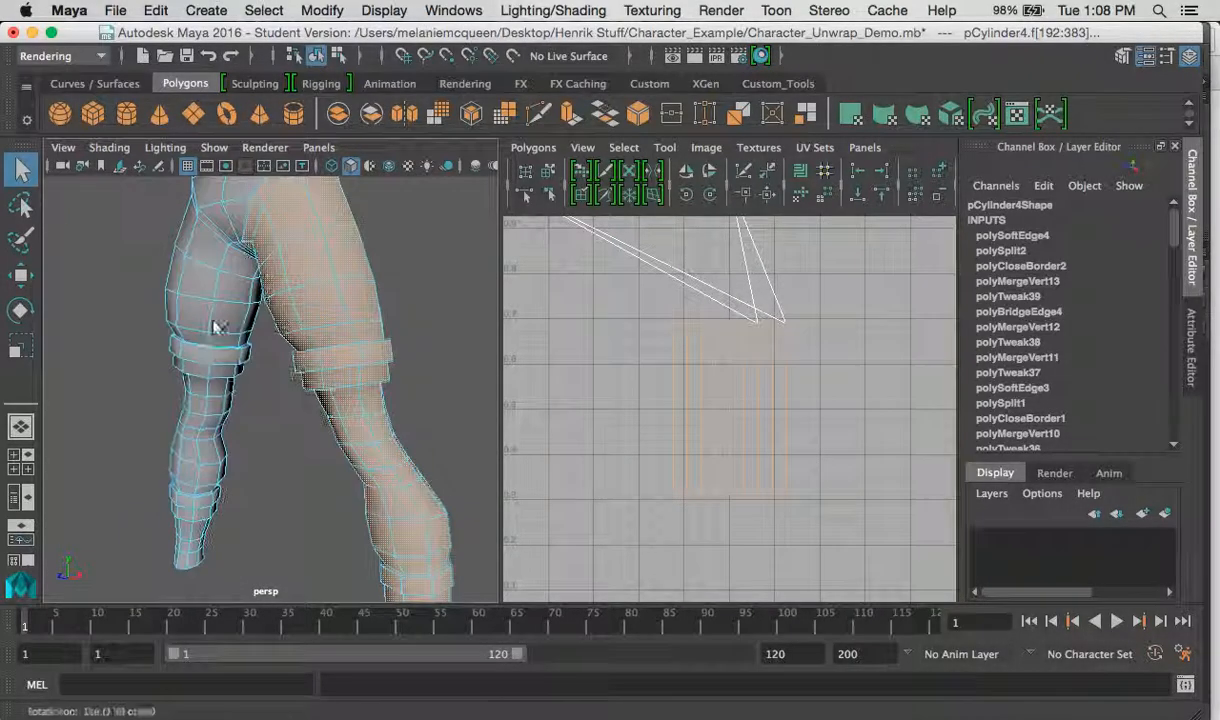
{"action": "right_click_drag", "start_coordinate": [204, 335], "coordinate": [155, 275], "text": "alt"}
{"action": "left_click_drag", "start_coordinate": [155, 275], "coordinate": [210, 285], "text": "alt"}
{"action": "right_click_drag", "start_coordinate": [680, 451], "coordinate": [592, 293], "text": "alt"}
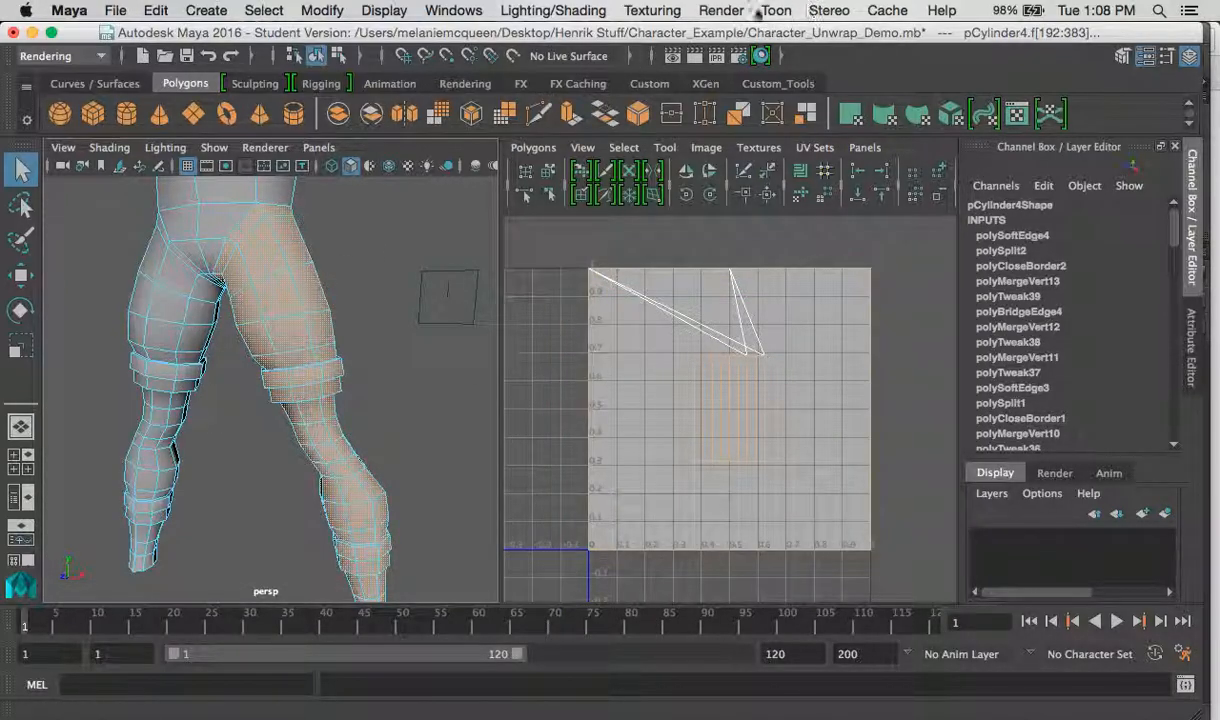
{"action": "left_click", "coordinate": [57, 57]}
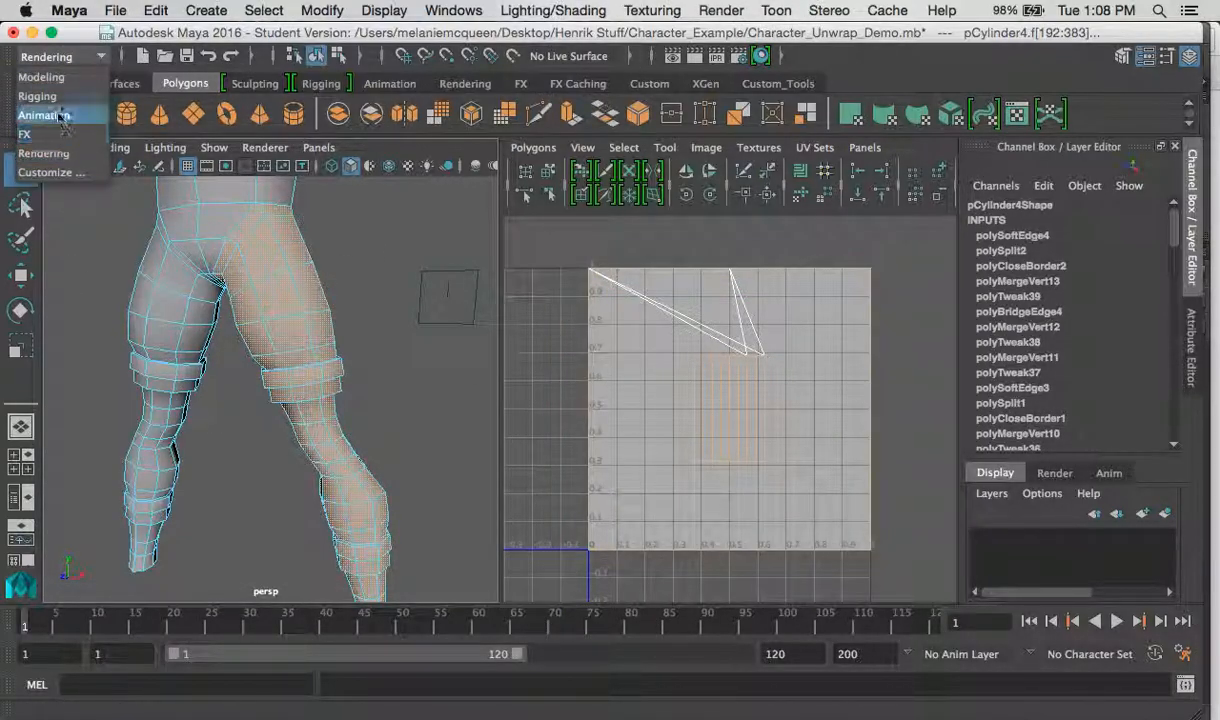
{"action": "left_click", "coordinate": [49, 76]}
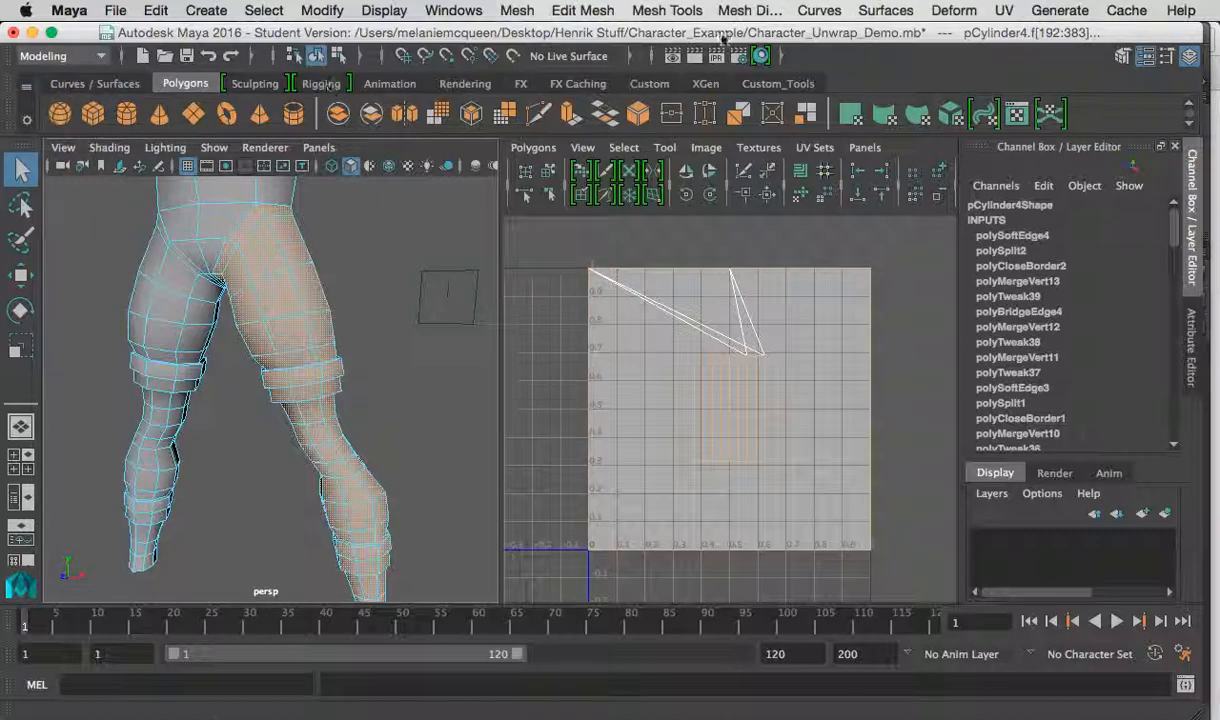
Apply a cylindrical UV projection to the selected leg faces.
{"action": "left_click", "coordinate": [1003, 10]}
{"action": "left_click", "coordinate": [1003, 10]}
{"action": "left_click", "coordinate": [1003, 10]}
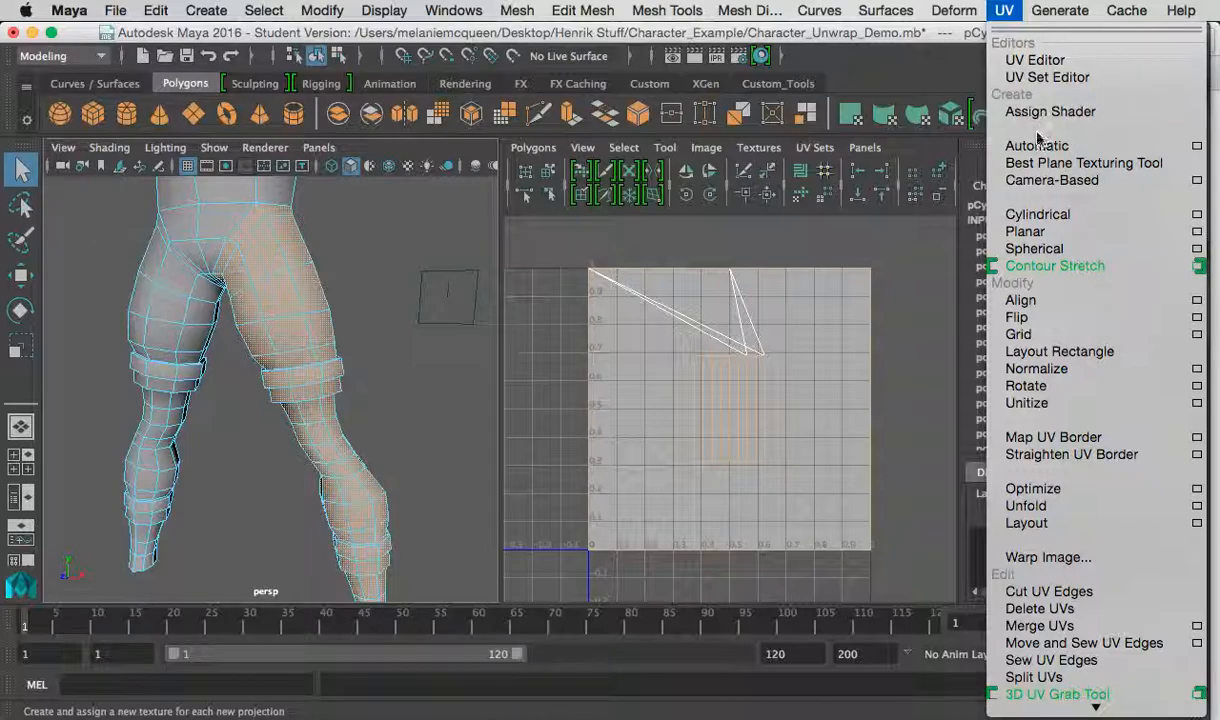
{"action": "left_click", "coordinate": [1040, 213]}
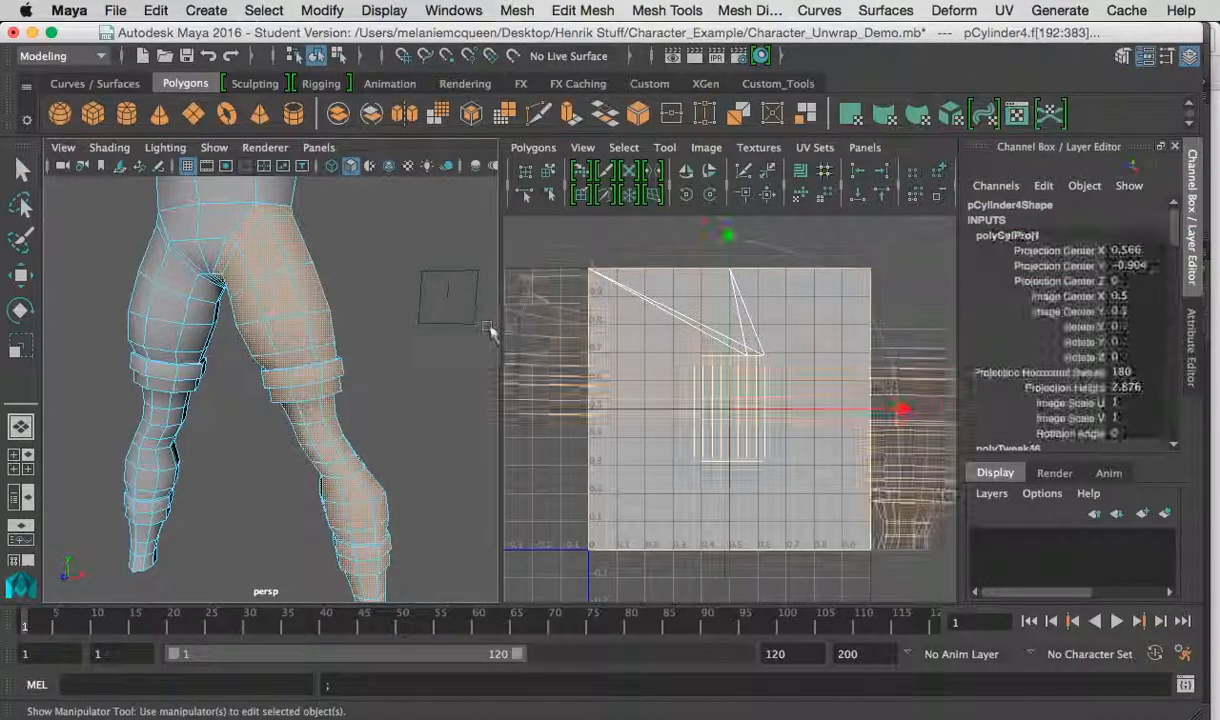
Examine how the cylindrical projection manipulator sits around the leg from the front and side.
{"action": "left_click_drag", "start_coordinate": [413, 390], "coordinate": [426, 451], "text": "alt"}
{"action": "right_click_drag", "start_coordinate": [426, 451], "coordinate": [379, 346], "text": "alt"}
{"action": "left_click_drag", "start_coordinate": [379, 346], "coordinate": [395, 331], "text": "alt"}
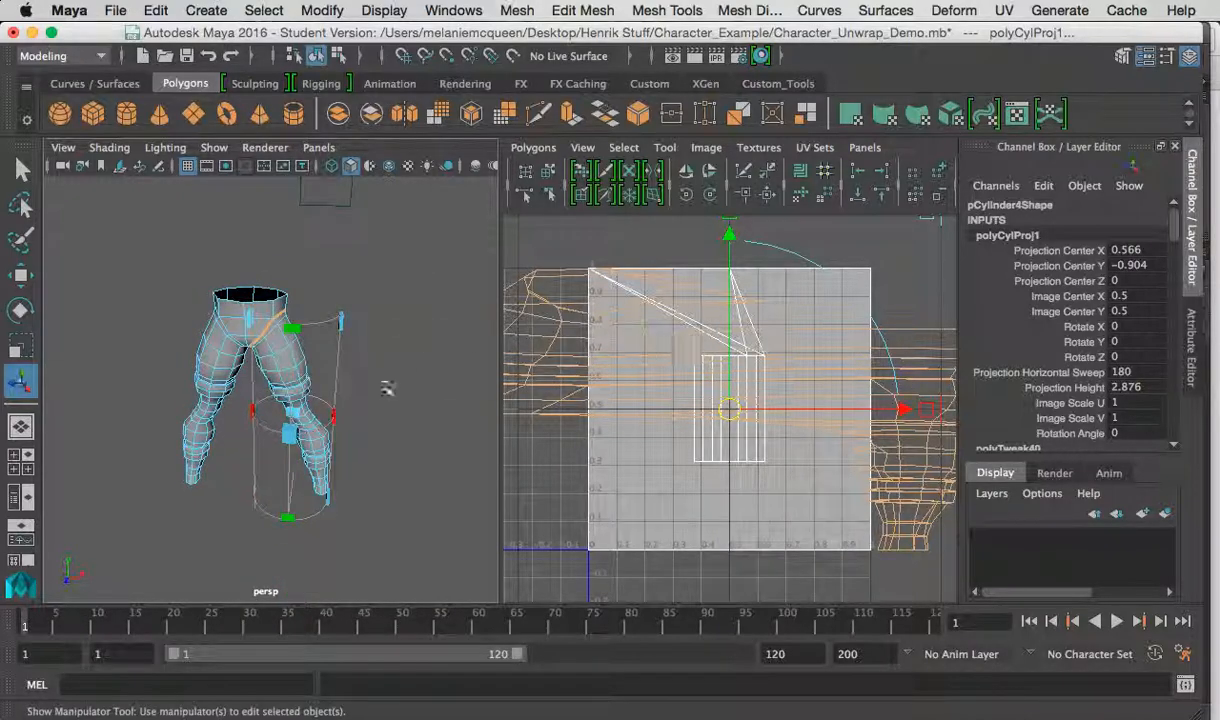
{"action": "left_click_drag", "start_coordinate": [280, 373], "coordinate": [268, 440], "text": "alt"}
{"action": "left_click_drag", "start_coordinate": [346, 390], "coordinate": [190, 385], "text": "alt"}
{"action": "left_click_drag", "start_coordinate": [302, 352], "coordinate": [240, 346], "text": "alt"}
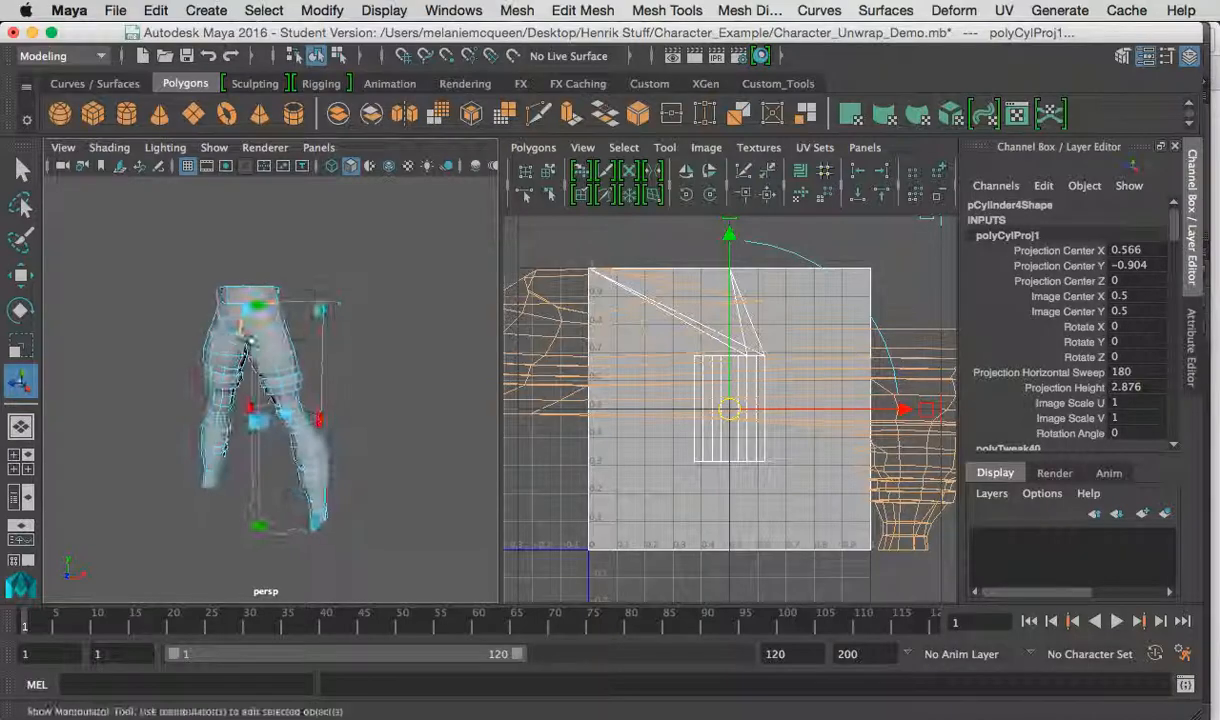
{"action": "right_click_drag", "start_coordinate": [240, 346], "coordinate": [272, 406], "text": "alt"}
{"action": "left_click_drag", "start_coordinate": [272, 406], "coordinate": [215, 404], "text": "alt"}
{"action": "middle_click_drag", "start_coordinate": [215, 404], "coordinate": [312, 404], "text": "alt"}
{"action": "right_click_drag", "start_coordinate": [308, 404], "coordinate": [274, 334], "text": "alt"}
{"action": "left_click_drag", "start_coordinate": [274, 334], "coordinate": [325, 340], "text": "alt"}
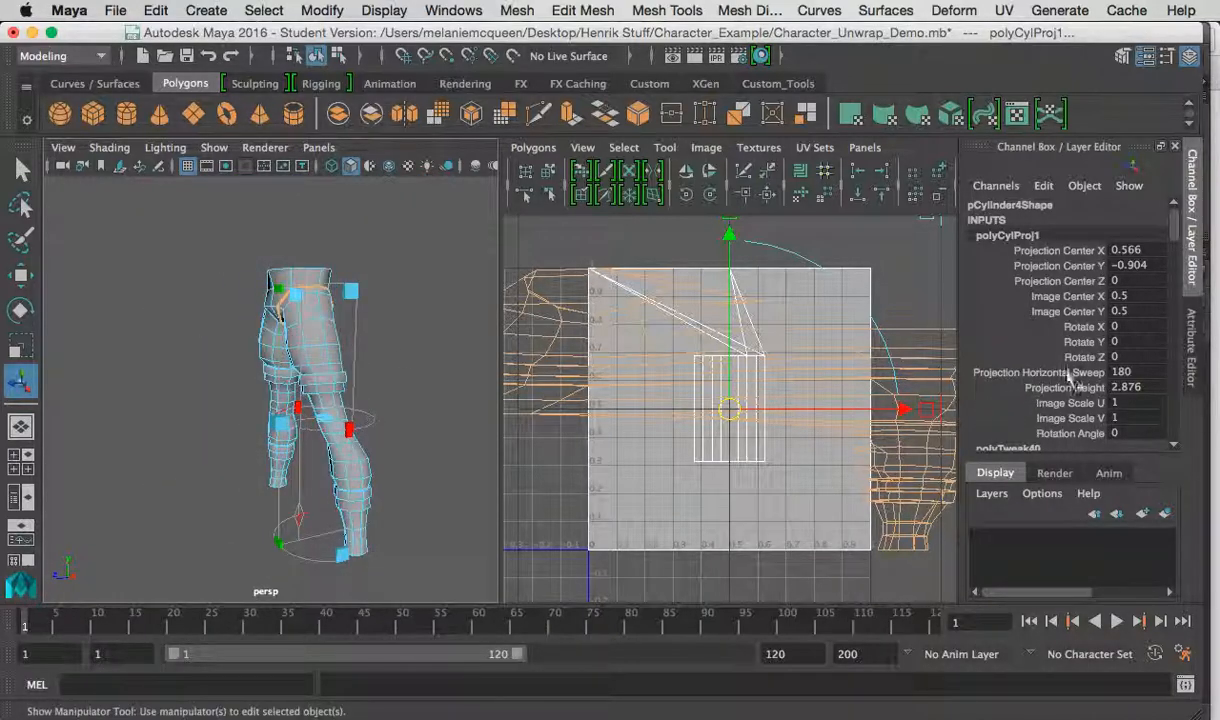
Set the cylindrical projection's Rotate Y to 90.
{"action": "double_click", "coordinate": [1131, 342]}
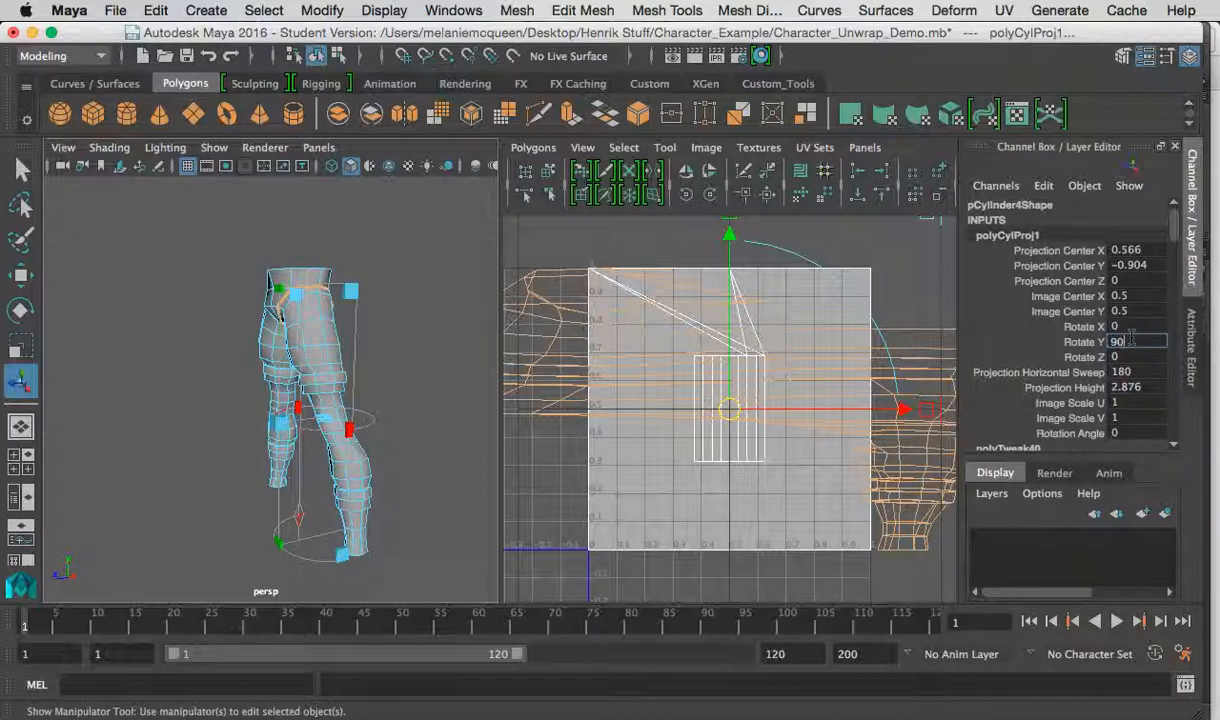
{"action": "key", "text": "Return"}
{"action": "left_click_drag", "start_coordinate": [395, 553], "coordinate": [372, 418], "text": "alt"}
{"action": "left_click_drag", "start_coordinate": [518, 413], "coordinate": [388, 404], "text": "alt"}
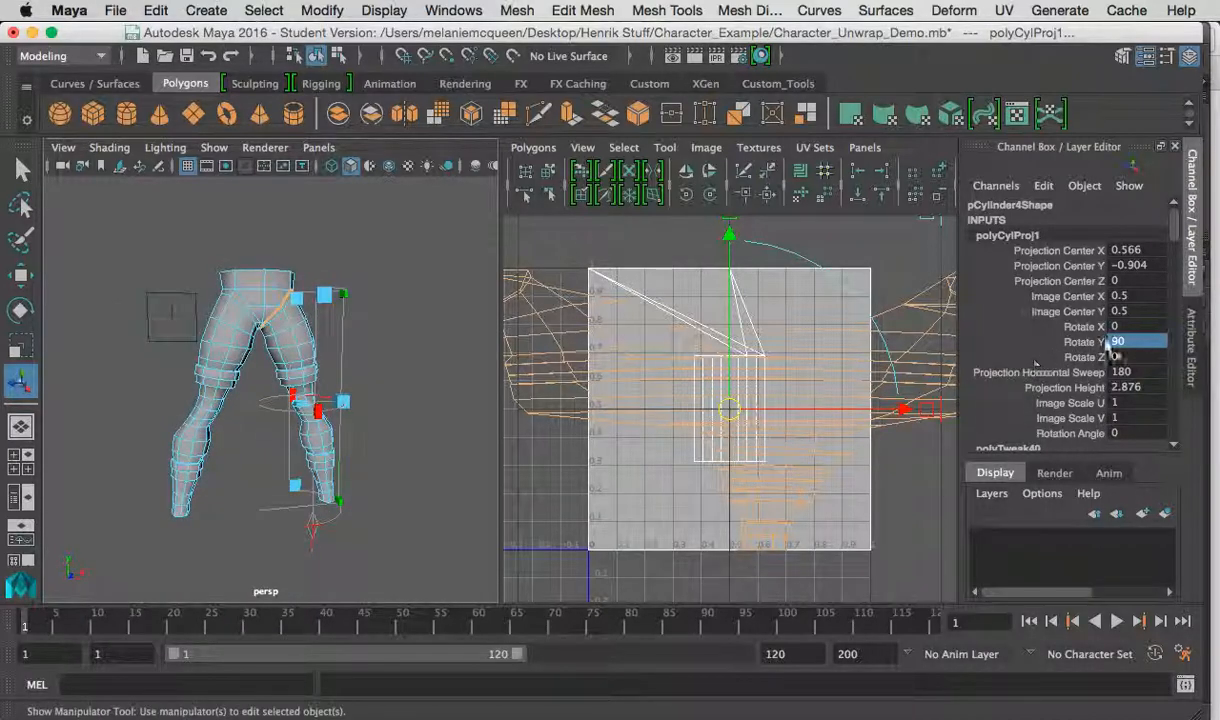
Check the rotated projection manipulator's alignment with the leg from several angles.
{"action": "left_click_drag", "start_coordinate": [170, 446], "coordinate": [228, 403], "text": "alt"}
{"action": "left_click_drag", "start_coordinate": [320, 373], "coordinate": [225, 345], "text": "alt"}
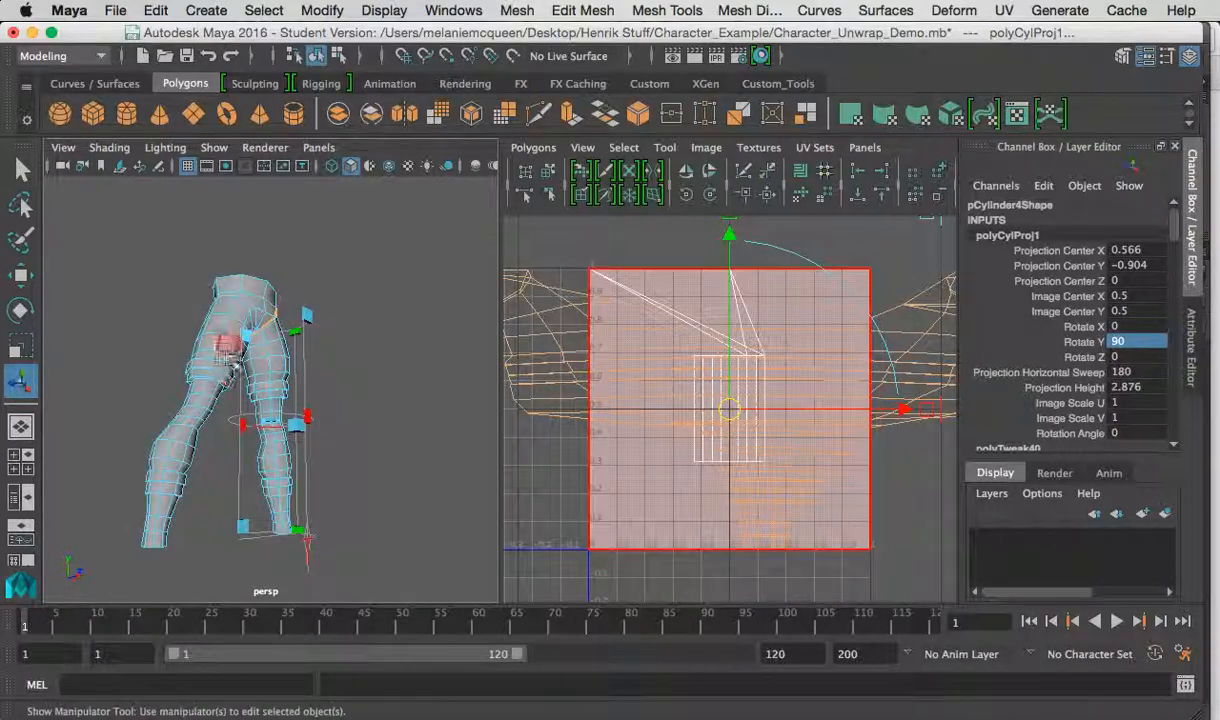
{"action": "left_click_drag", "start_coordinate": [268, 435], "coordinate": [250, 457], "text": "alt"}
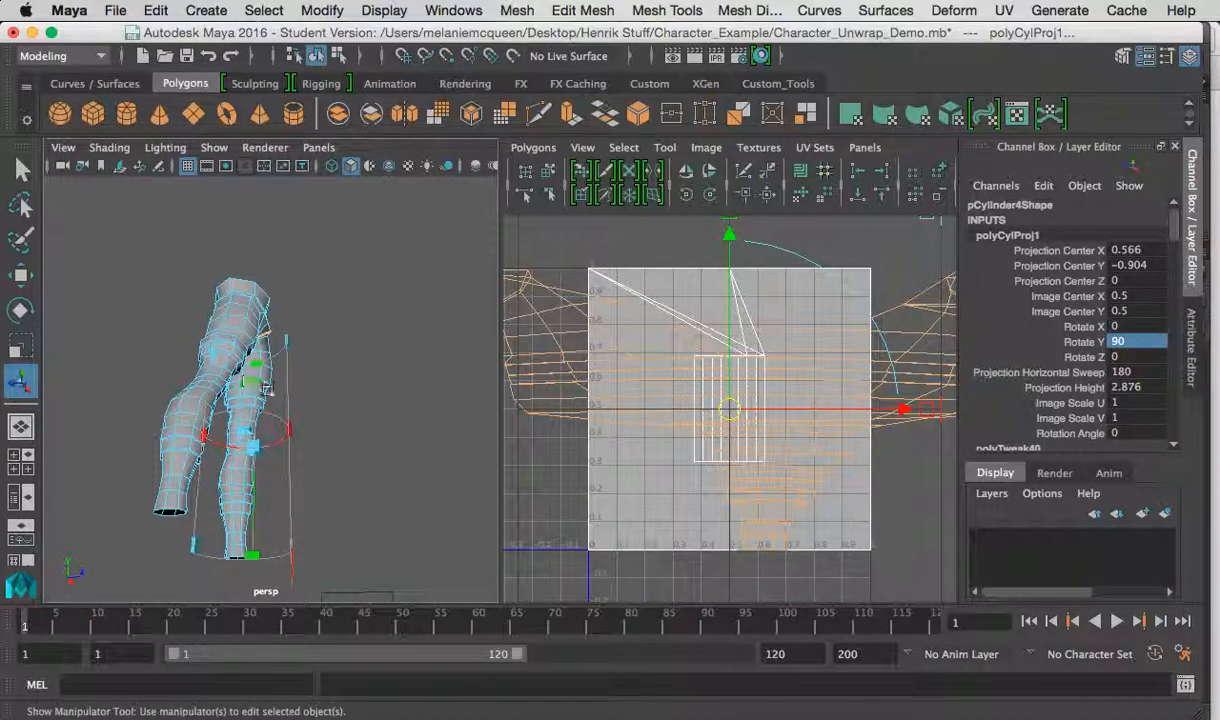
{"action": "left_click_drag", "start_coordinate": [258, 388], "coordinate": [231, 346], "text": "alt"}
{"action": "right_click_drag", "start_coordinate": [231, 346], "coordinate": [305, 471], "text": "alt"}
{"action": "left_click_drag", "start_coordinate": [305, 471], "coordinate": [375, 445], "text": "alt"}
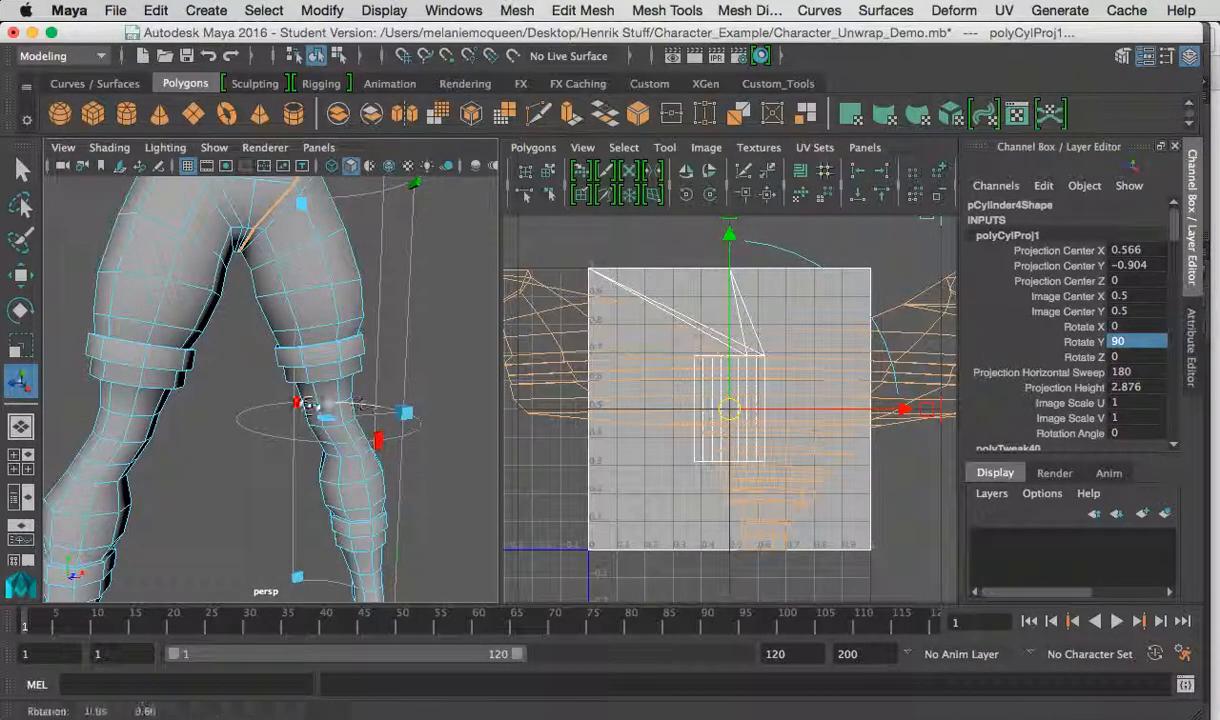
{"action": "right_click_drag", "start_coordinate": [320, 405], "coordinate": [250, 395], "text": "alt"}
{"action": "left_click_drag", "start_coordinate": [245, 400], "coordinate": [330, 372], "text": "alt"}
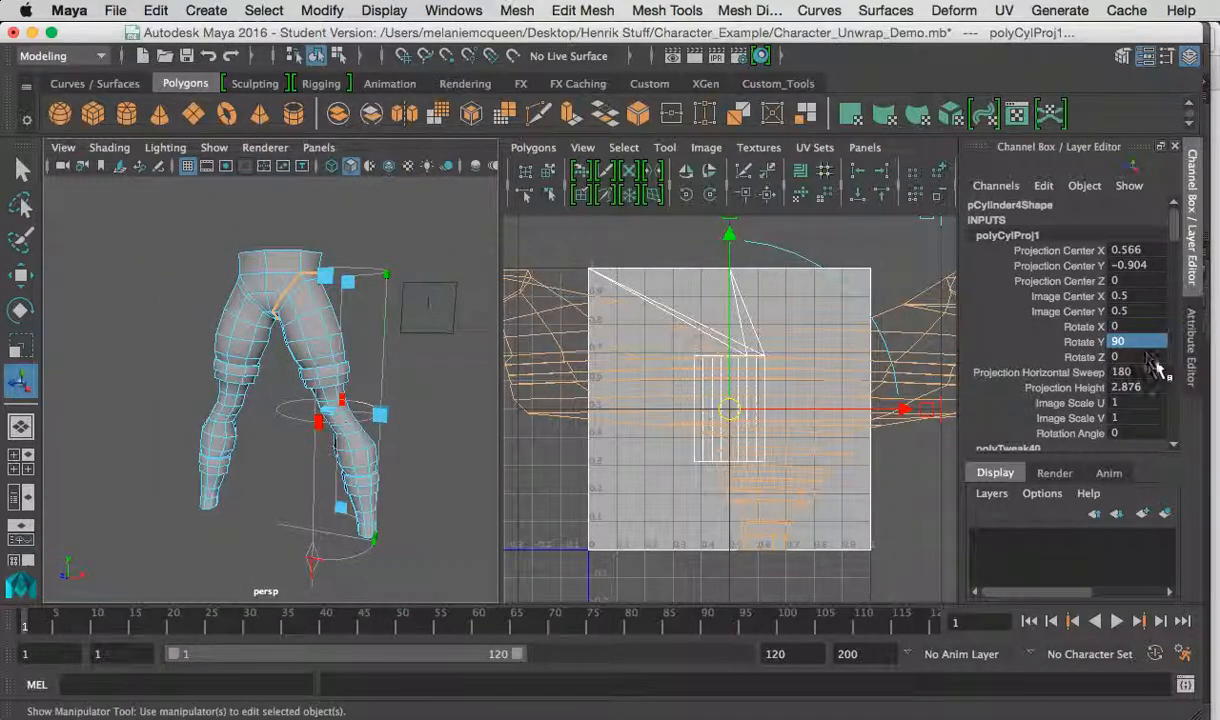
Try adjusting the projection's Rotate Z interactively, and undo back to before the cylindrical projection was applied.
{"action": "left_click", "coordinate": [1115, 359]}
{"action": "middle_click_drag", "start_coordinate": [333, 412], "coordinate": [360, 408]}
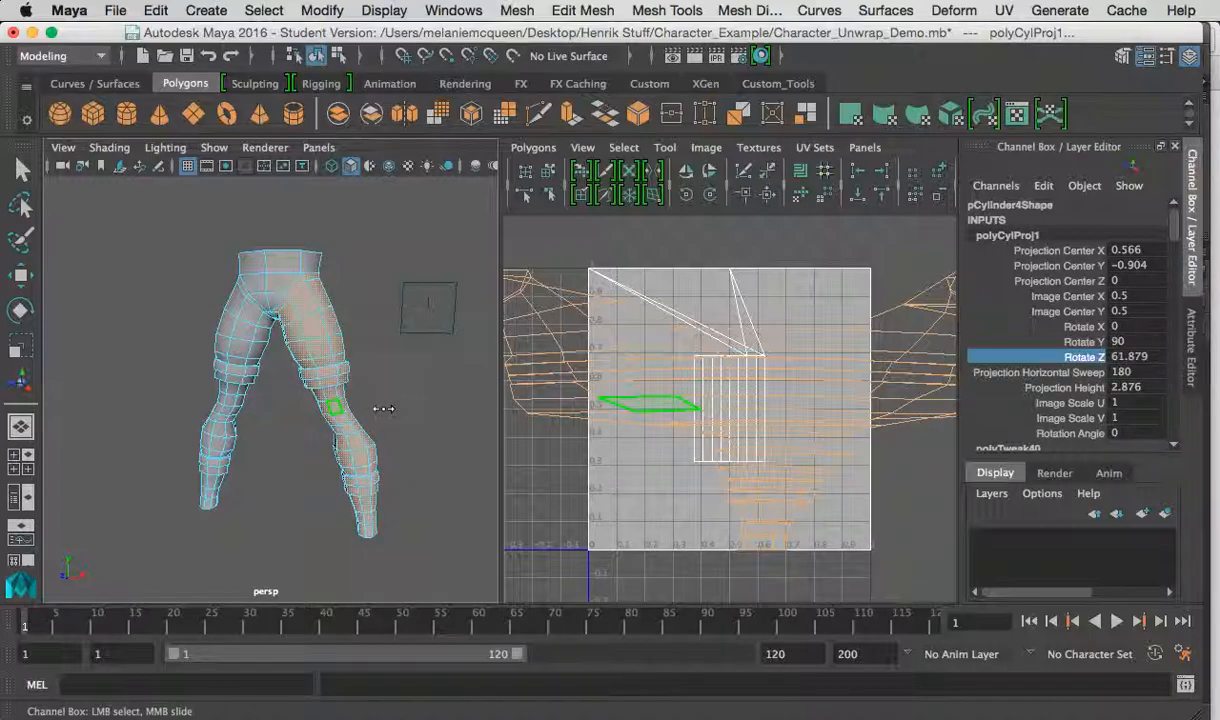
{"action": "key", "text": "ctrl+z"}
{"action": "key", "text": "ctrl+z"}
{"action": "key", "text": "ctrl+z"}
{"action": "key", "text": "ctrl+z"}
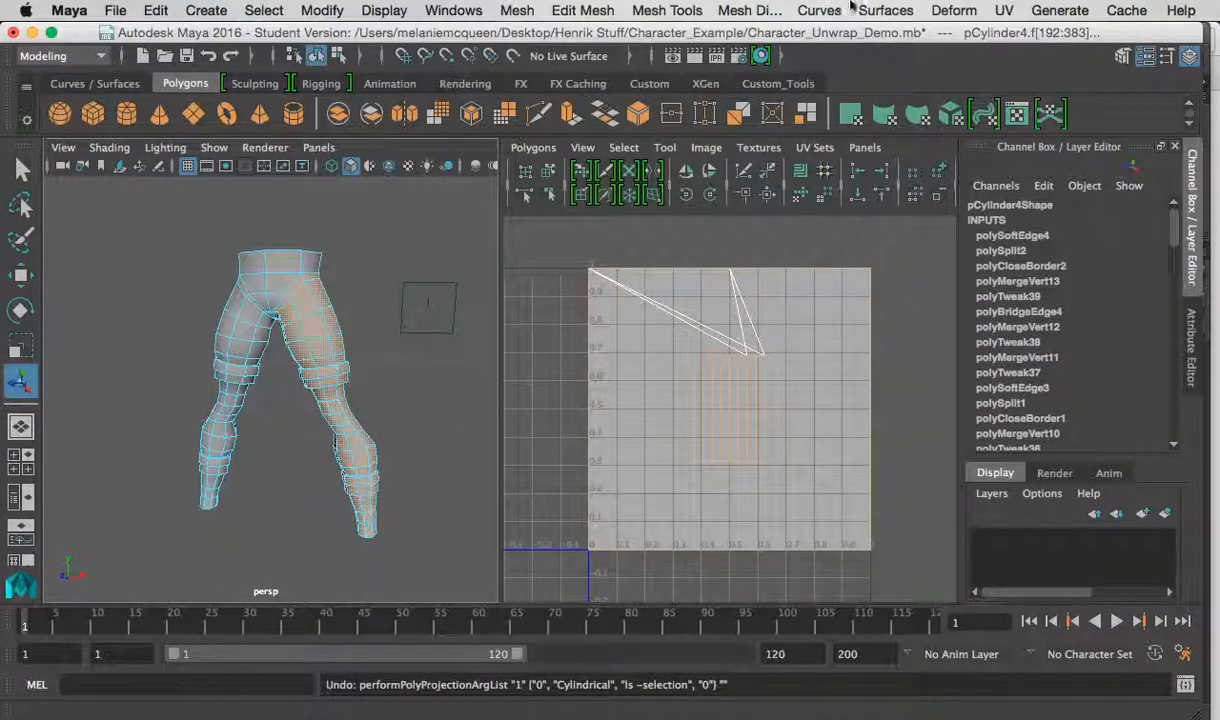
Reapply the cylindrical UV projection to the selected leg faces with Rotate Y set to 90.
{"action": "left_click", "coordinate": [1001, 10]}
{"action": "left_click", "coordinate": [1040, 210]}
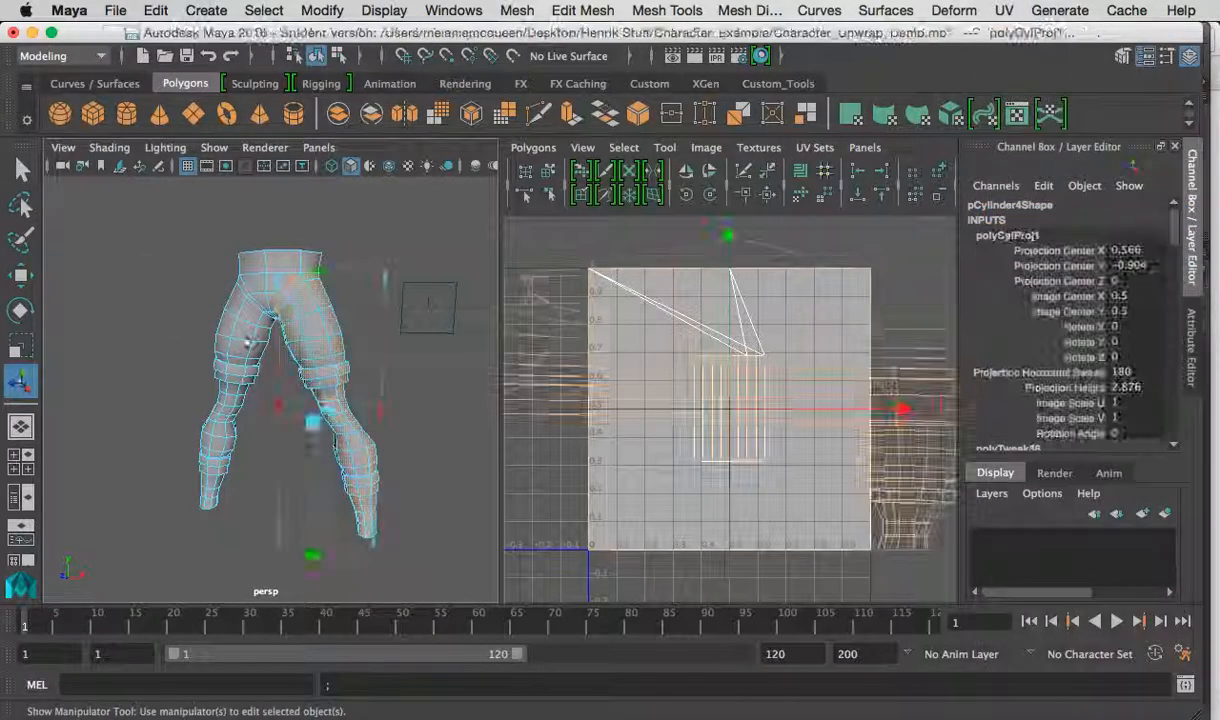
{"action": "key", "text": "Return"}
Try a Rotate Z value of 45 on the cylindrical projection and check its tilt against the leg.
{"action": "left_click", "coordinate": [1160, 357]}
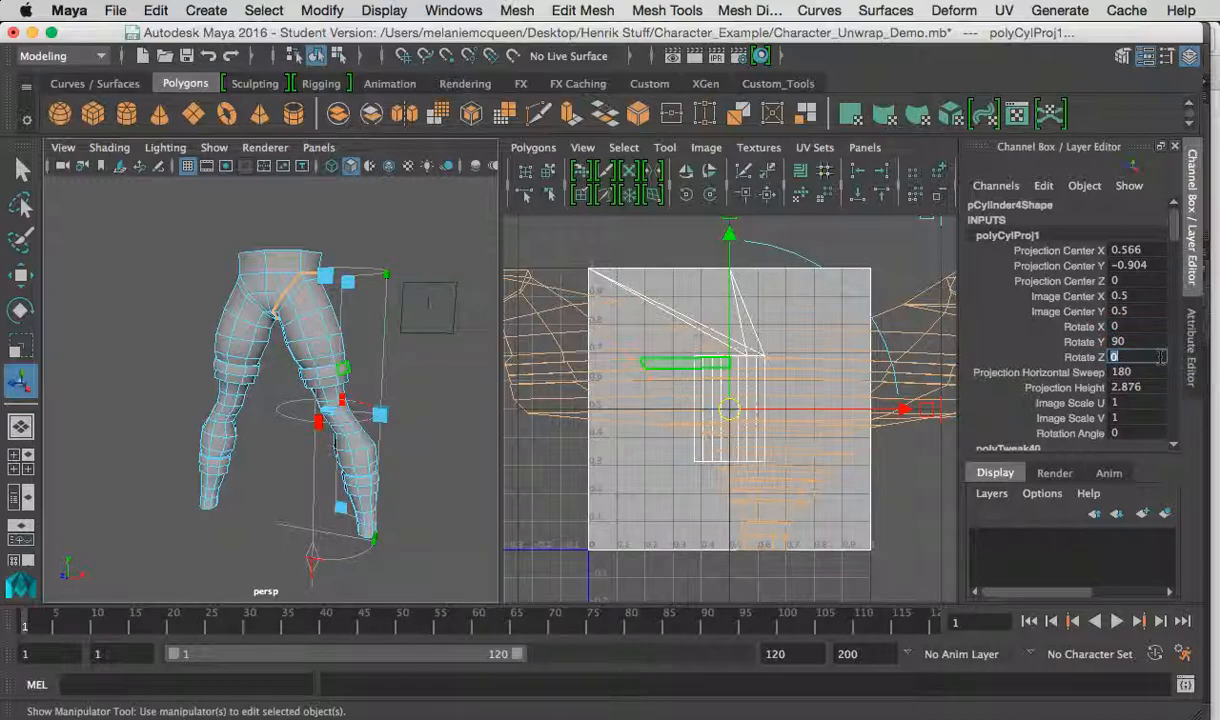
{"action": "key", "text": "Return"}
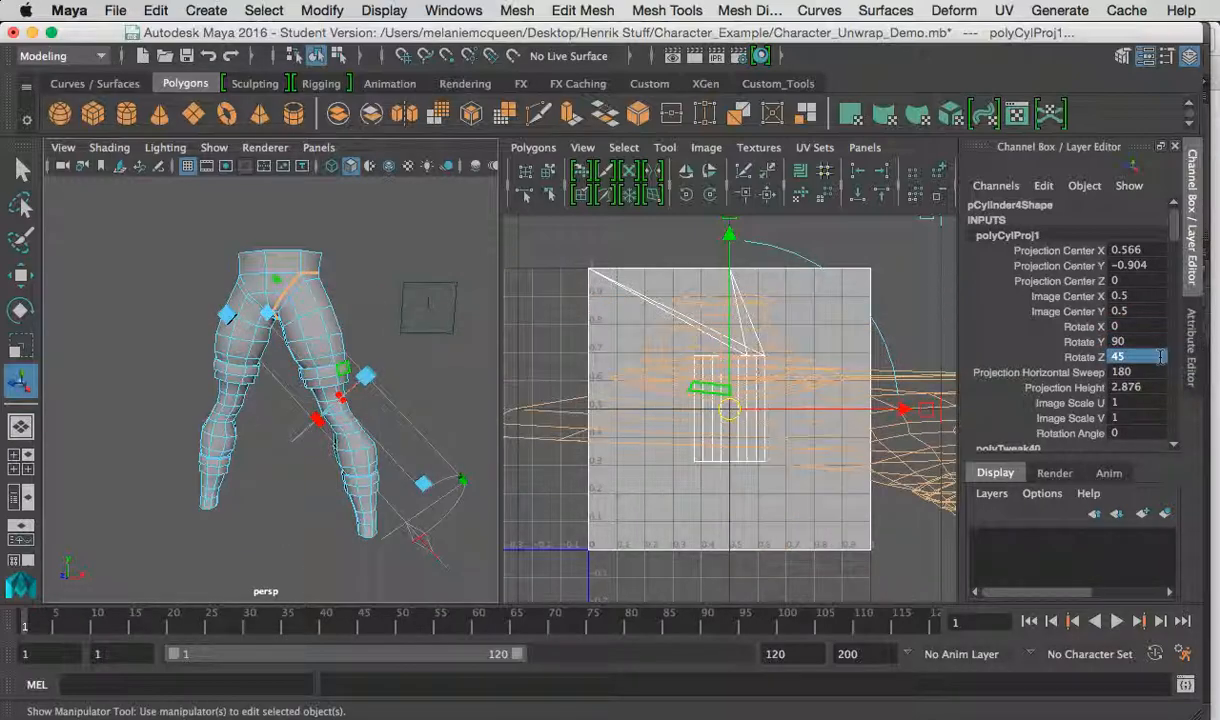
{"action": "left_click_drag", "start_coordinate": [284, 441], "coordinate": [223, 468], "text": "alt"}
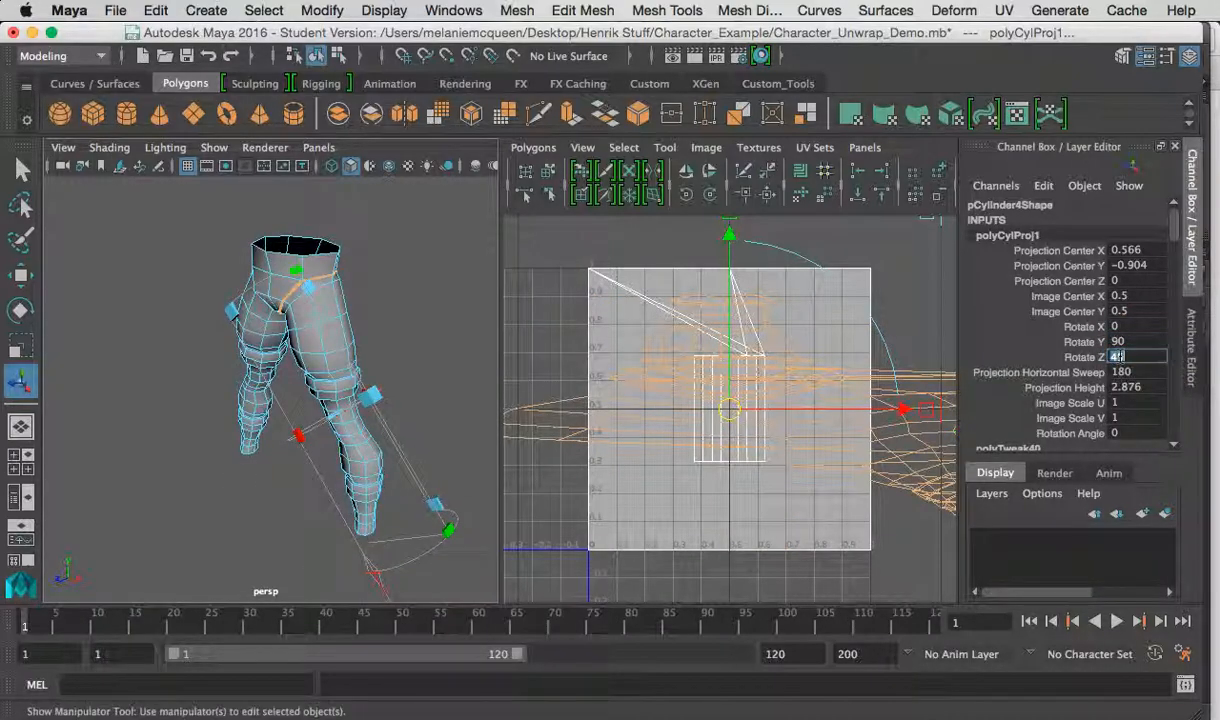
Set the cylindrical projection's Rotate Z to 15 so that it follows the leg's slant.
{"action": "type", "text": "15"}
{"action": "key", "text": "Return"}
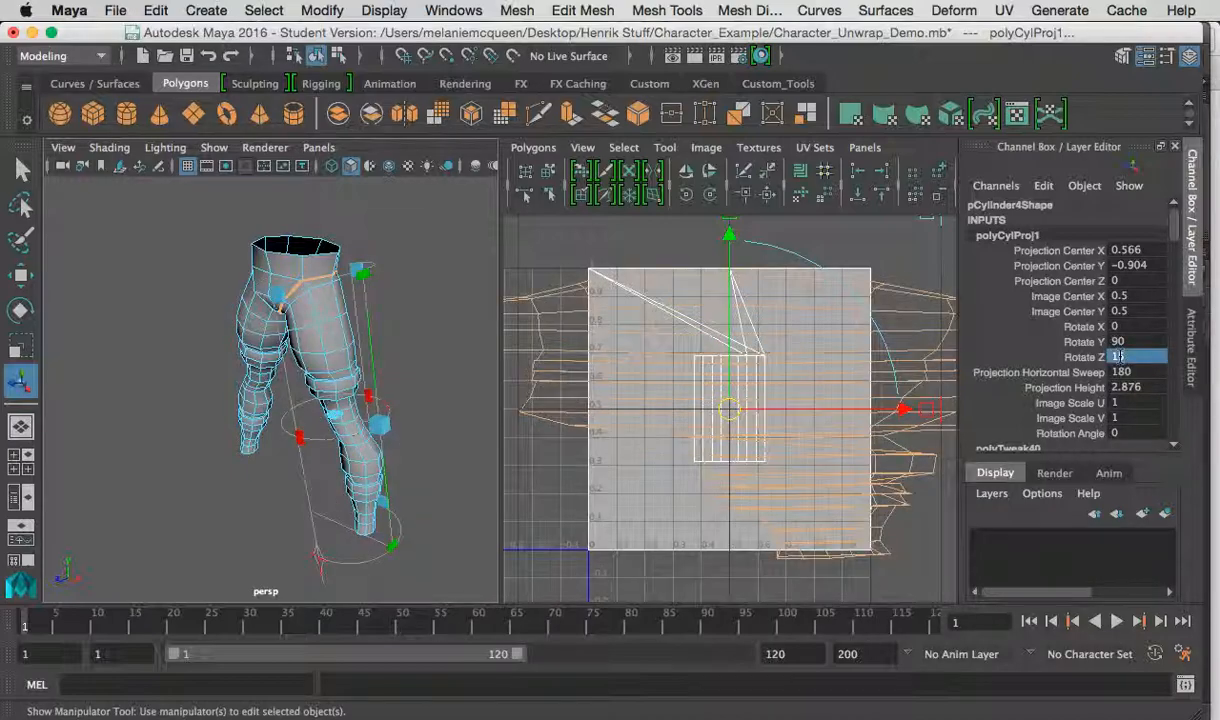
{"action": "left_click_drag", "start_coordinate": [450, 350], "coordinate": [348, 406], "text": "alt"}
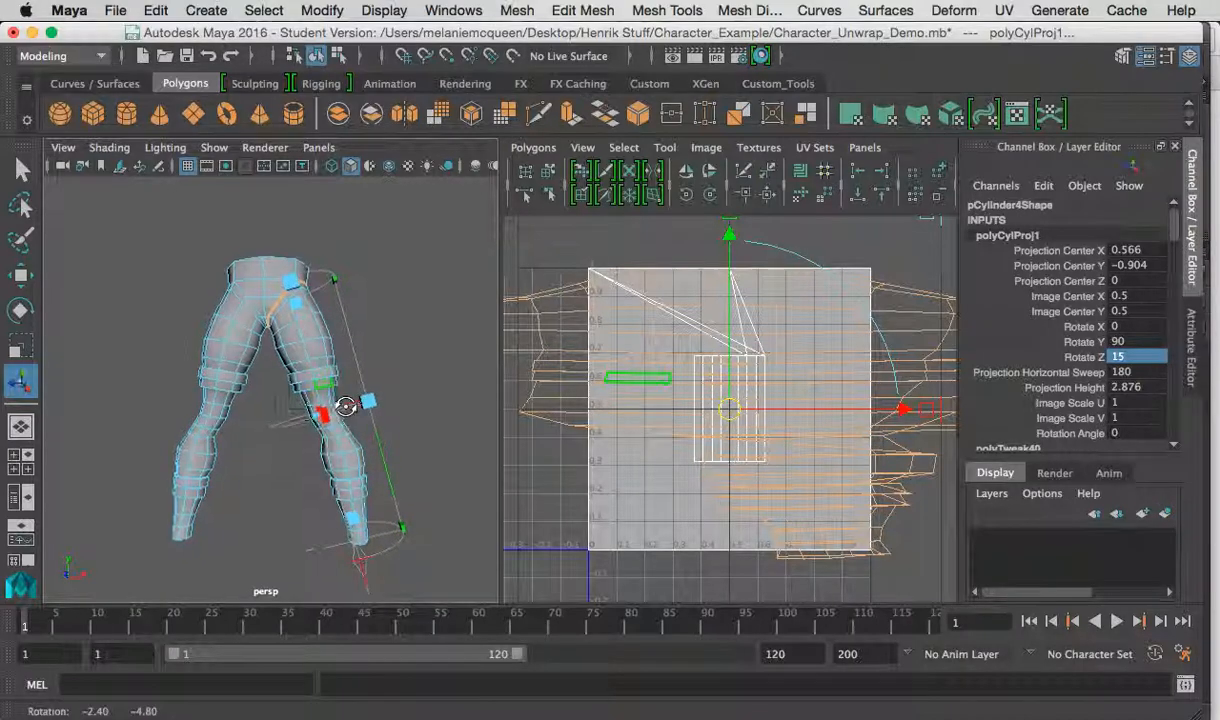
{"action": "middle_click_drag", "start_coordinate": [352, 382], "coordinate": [395, 330], "text": "alt"}
{"action": "left_click_drag", "start_coordinate": [395, 330], "coordinate": [372, 338], "text": "alt"}
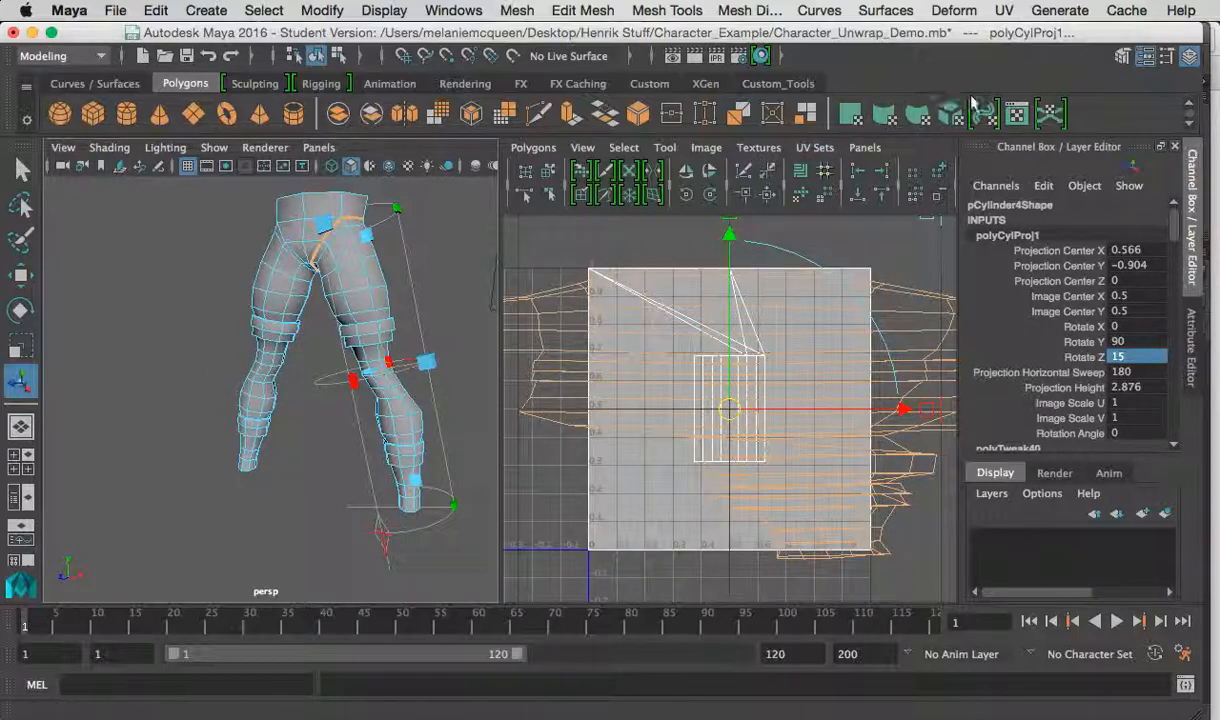
Maximise the UV editor, frame the leg's projected UVs, and turn on shaded UV display.
{"action": "left_click_drag", "start_coordinate": [488, 248], "coordinate": [393, 256]}
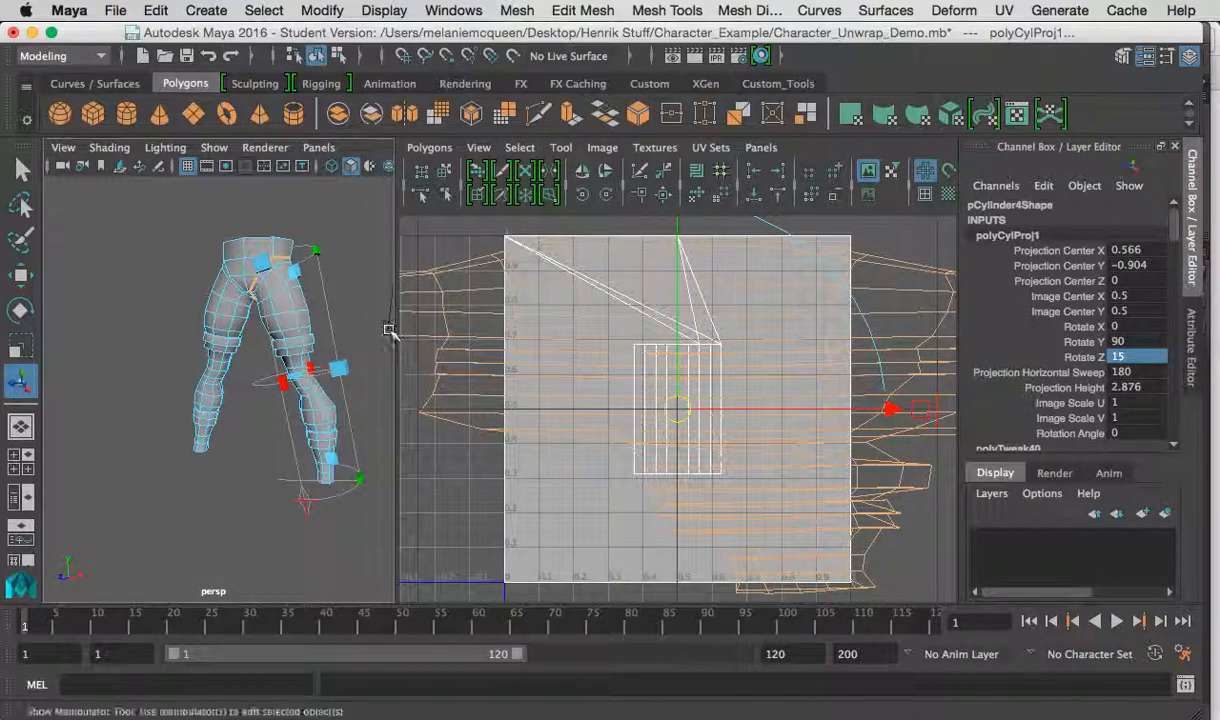
{"action": "left_click_drag", "start_coordinate": [394, 332], "coordinate": [480, 340]}
{"action": "key", "text": "space"}
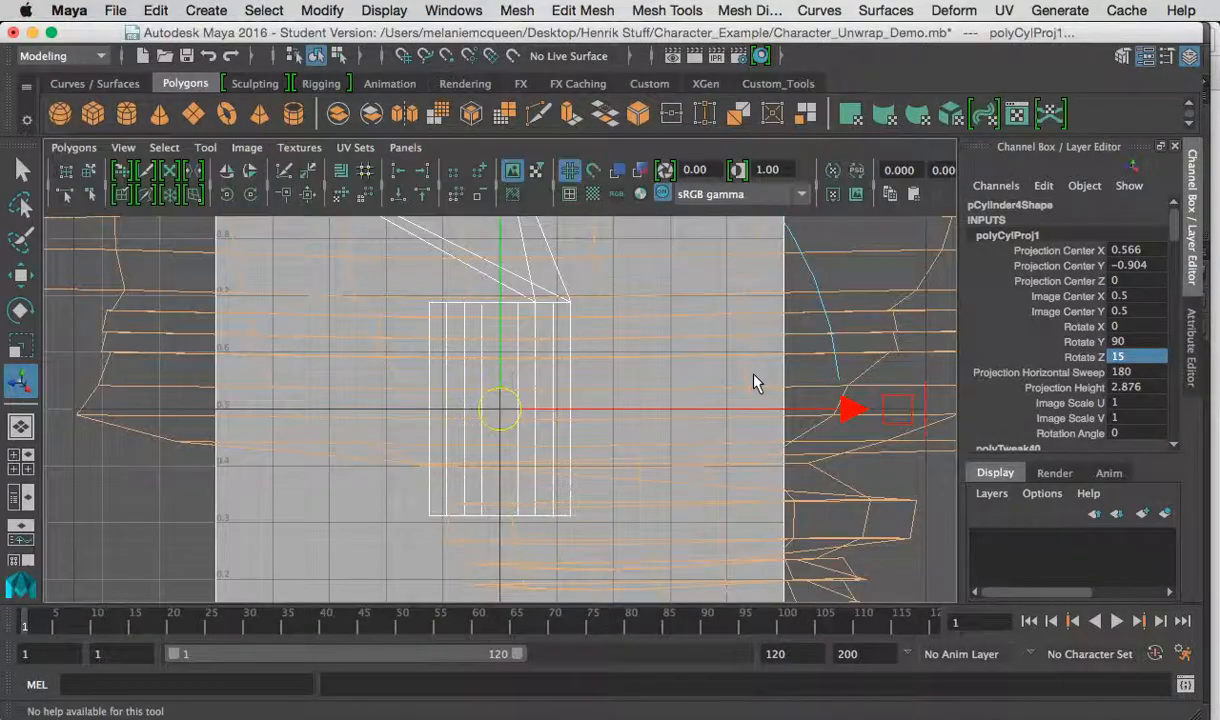
{"action": "scroll", "coordinate": [697, 410], "scroll_direction": "down", "scroll_amount": 3}
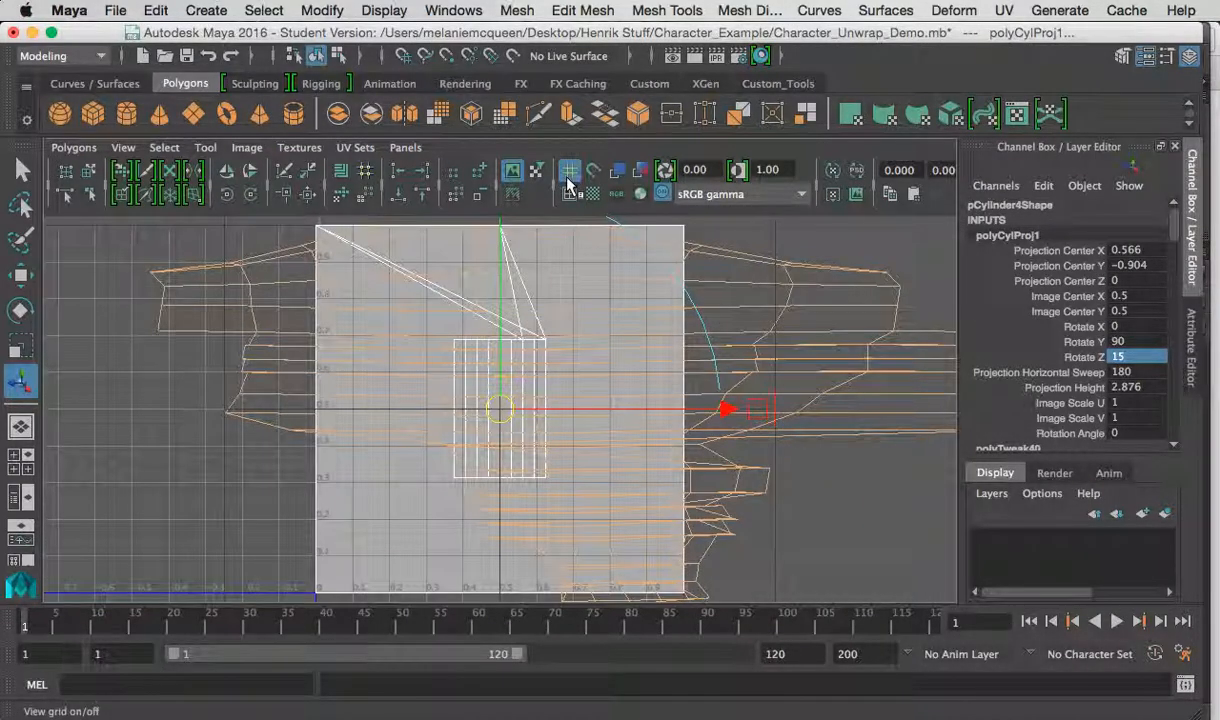
{"action": "scroll", "coordinate": [817, 349], "scroll_direction": "down", "scroll_amount": 2}
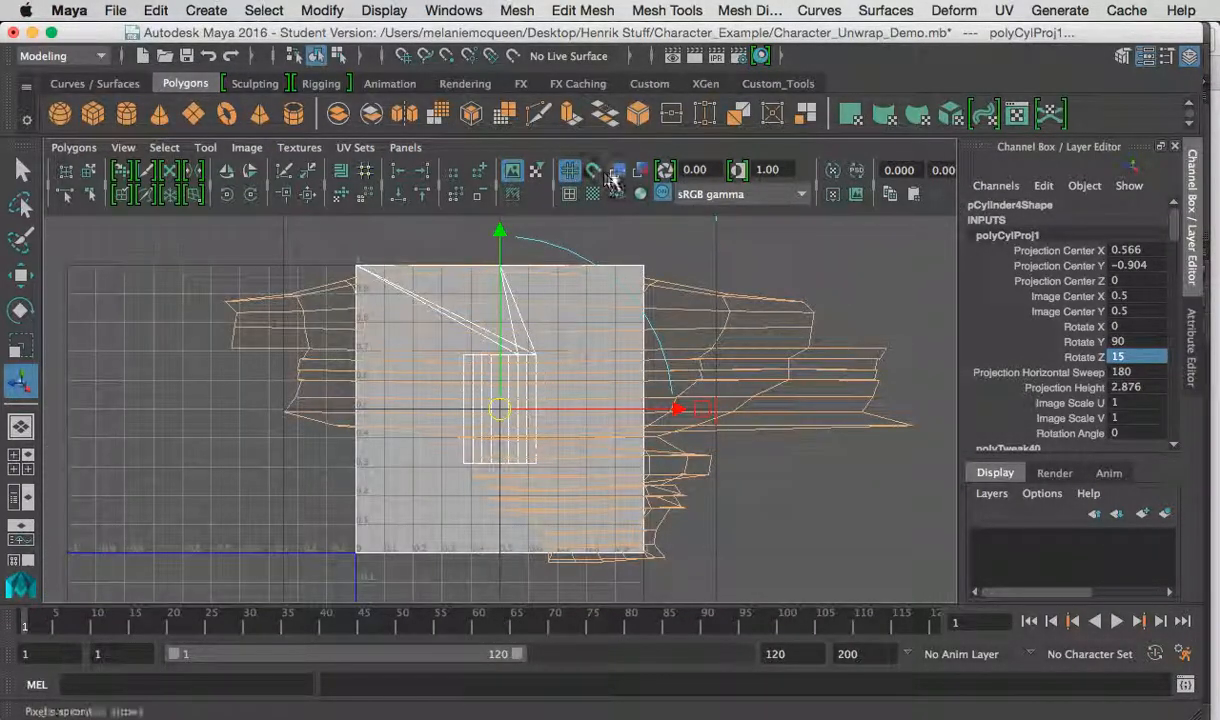
{"action": "left_click", "coordinate": [617, 172]}
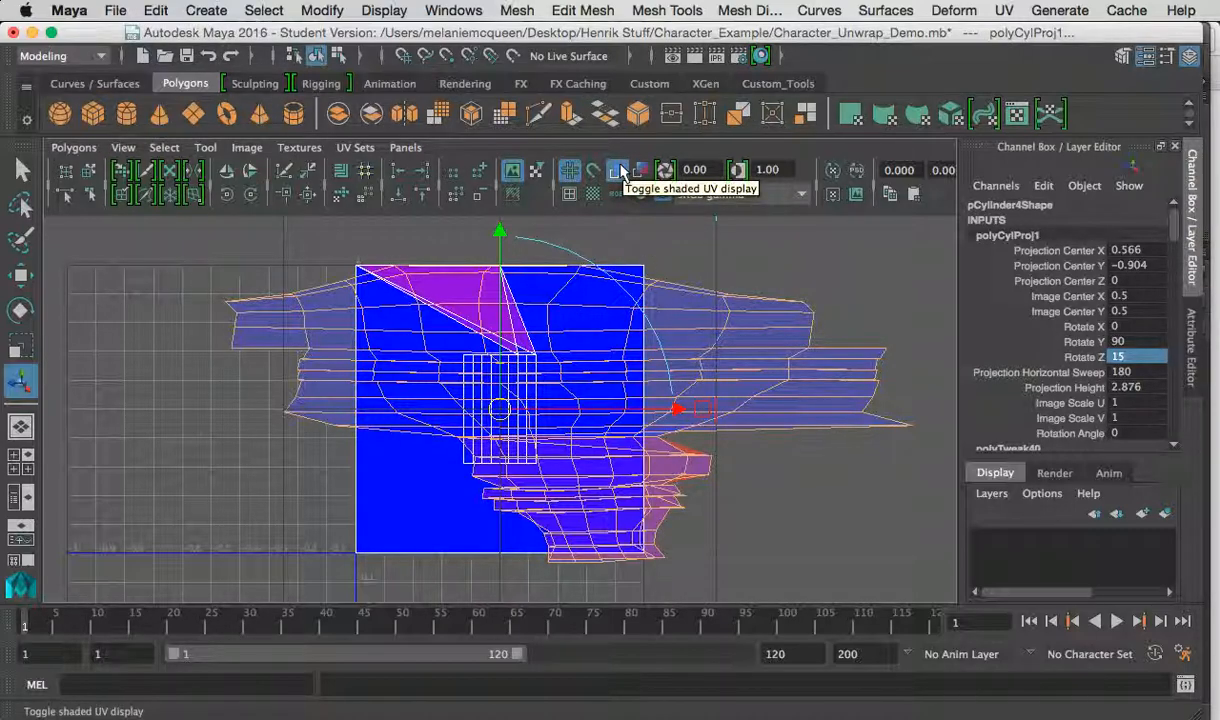
Review the projected leg in the perspective view and return to the maximised UV editor.
{"action": "key", "text": "space"}
{"action": "key", "text": "space"}
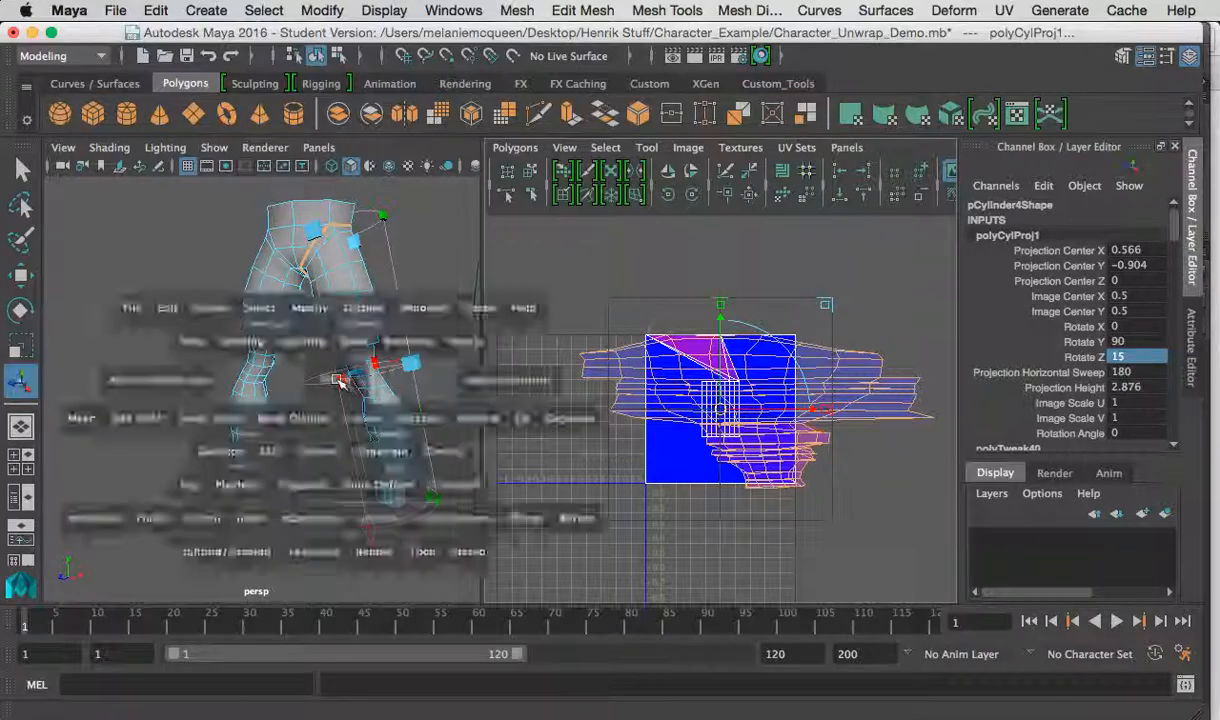
{"action": "left_click_drag", "start_coordinate": [332, 384], "coordinate": [541, 215], "text": "alt"}
{"action": "left_click_drag", "start_coordinate": [499, 326], "coordinate": [471, 373], "text": "alt"}
{"action": "key", "text": "space"}
{"action": "key", "text": "space"}
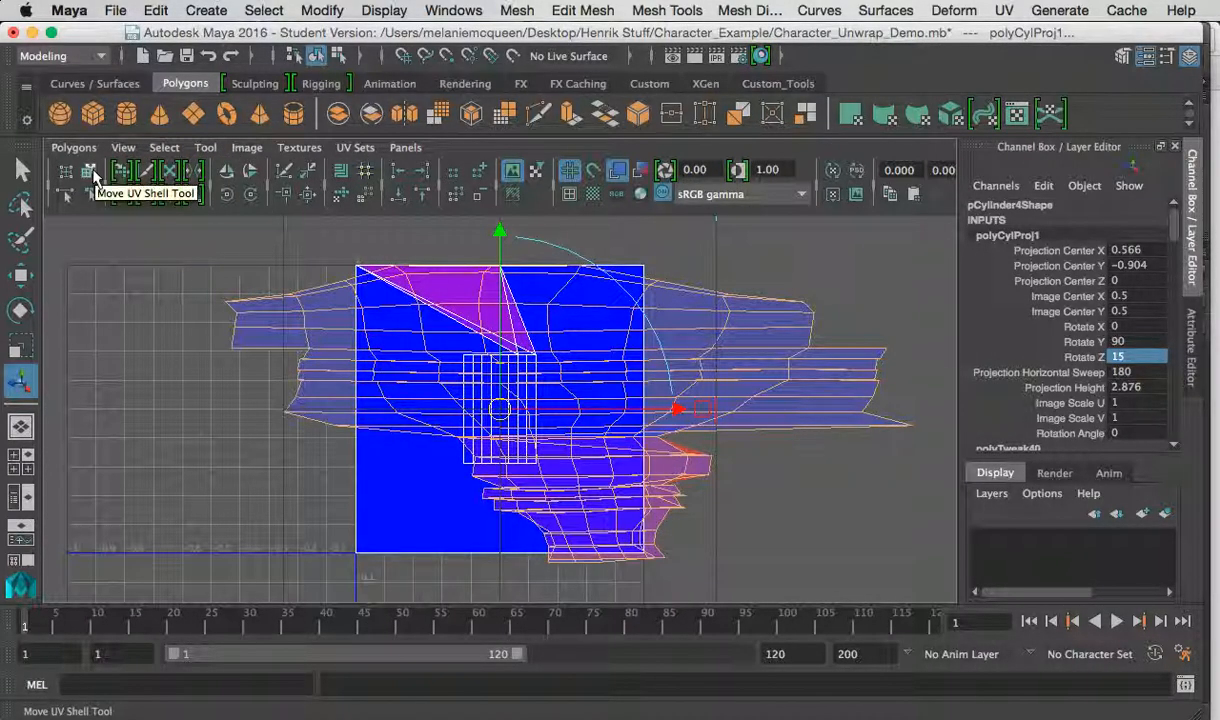
Move the leg's UV shell out to the right of the 0–1 texture square with the Move UV Shell Tool.
{"action": "left_click", "coordinate": [88, 172]}
{"action": "left_click", "coordinate": [620, 417]}
{"action": "left_click_drag", "start_coordinate": [571, 415], "coordinate": [844, 290]}
{"action": "key", "text": "super+z"}
{"action": "middle_click_drag", "start_coordinate": [768, 281], "coordinate": [436, 267], "text": "alt"}
{"action": "right_click_drag", "start_coordinate": [436, 267], "coordinate": [383, 188], "text": "alt"}
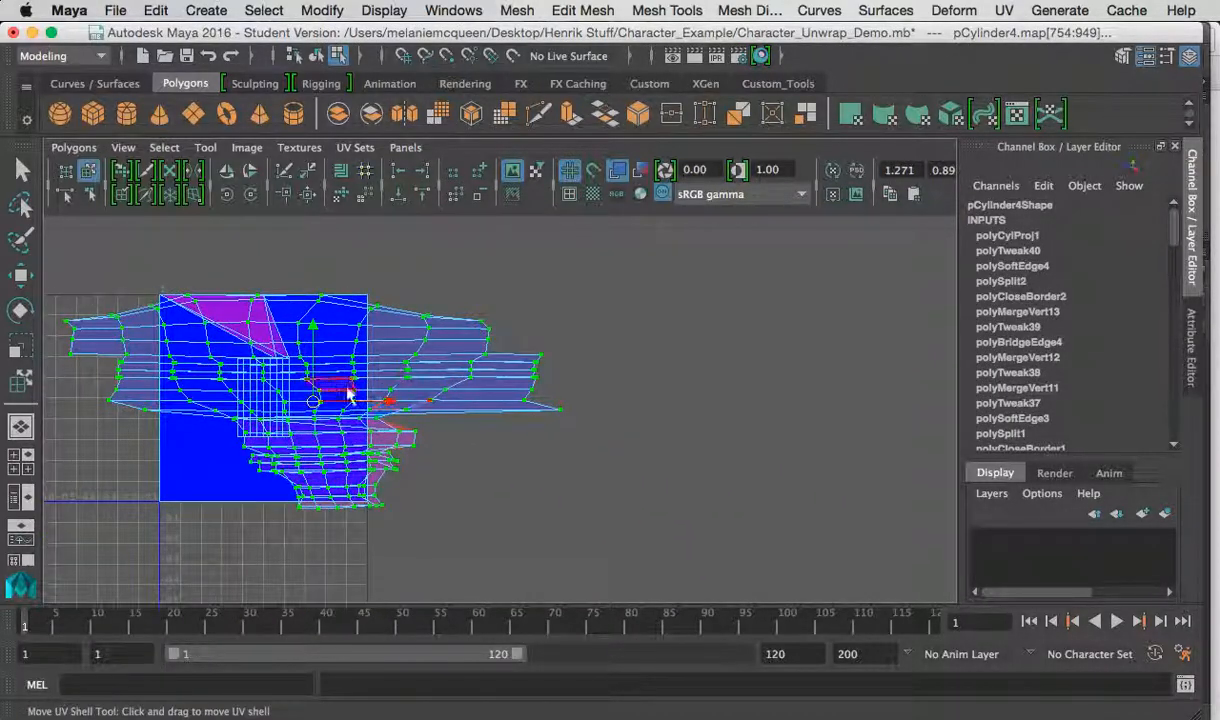
{"action": "left_click_drag", "start_coordinate": [316, 405], "coordinate": [648, 333]}
{"action": "middle_click_drag", "start_coordinate": [480, 406], "coordinate": [346, 438], "text": "alt"}
{"action": "right_click_drag", "start_coordinate": [346, 438], "coordinate": [348, 371], "text": "alt"}
Select the line of edges running down the inner side of the projected leg to use as its seam.
{"action": "key", "text": "space"}
{"action": "key", "text": "space"}
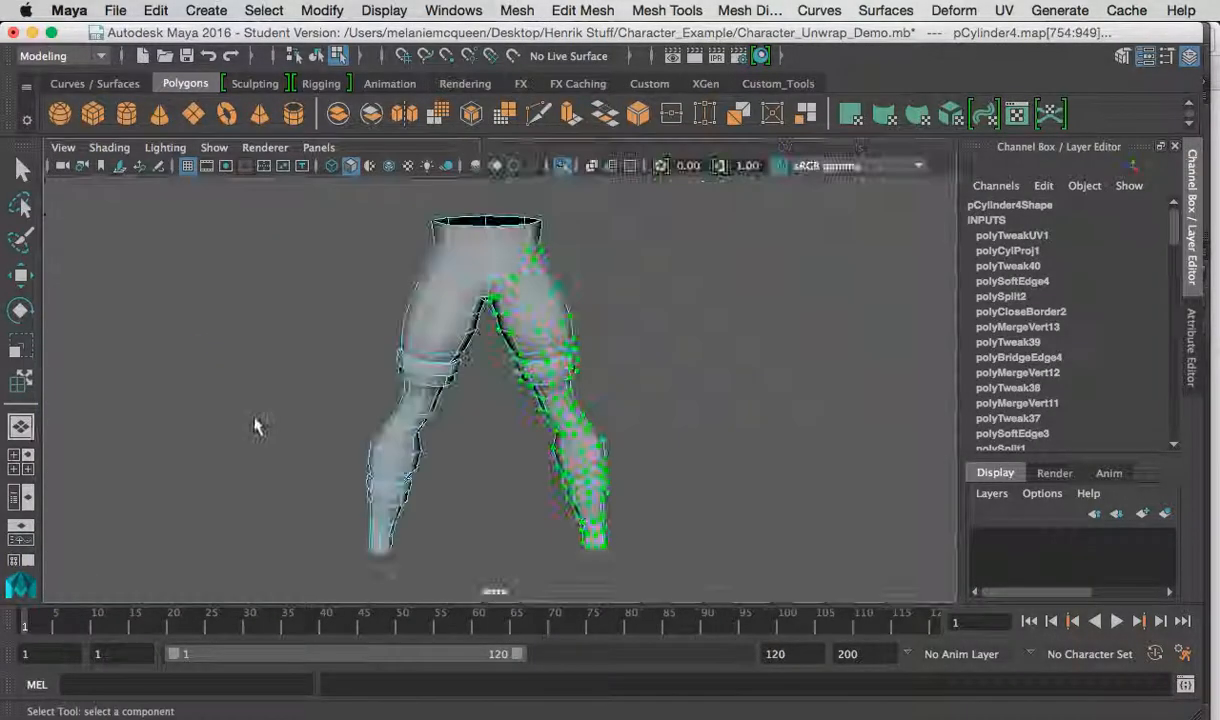
{"action": "left_click_drag", "start_coordinate": [253, 422], "coordinate": [447, 320], "text": "alt"}
{"action": "middle_click_drag", "start_coordinate": [447, 320], "coordinate": [407, 246], "text": "alt"}
{"action": "right_click_drag", "start_coordinate": [407, 246], "coordinate": [504, 425], "text": "alt"}
{"action": "left_click_drag", "start_coordinate": [504, 425], "coordinate": [430, 428], "text": "alt"}
{"action": "right_click_drag", "start_coordinate": [512, 479], "coordinate": [507, 140]}
{"action": "left_click_drag", "start_coordinate": [509, 507], "coordinate": [546, 382], "text": "alt"}
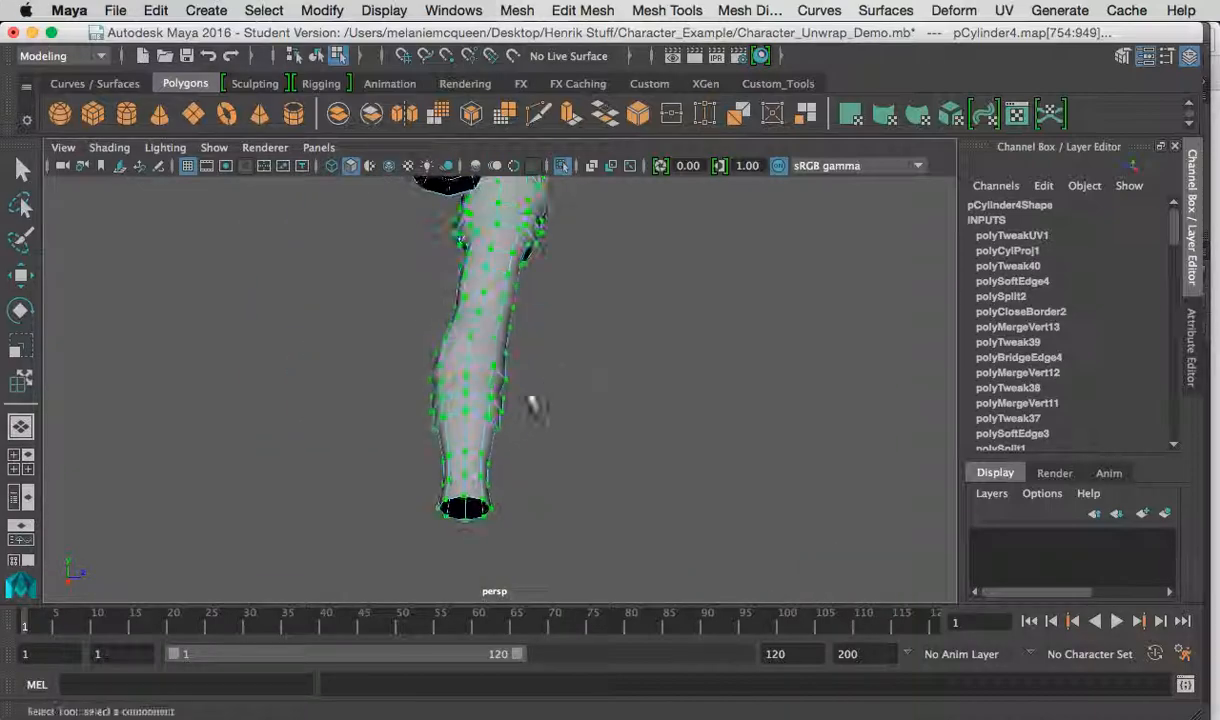
{"action": "double_click", "coordinate": [465, 443]}
{"action": "left_click_drag", "start_coordinate": [470, 424], "coordinate": [400, 438], "text": "alt"}
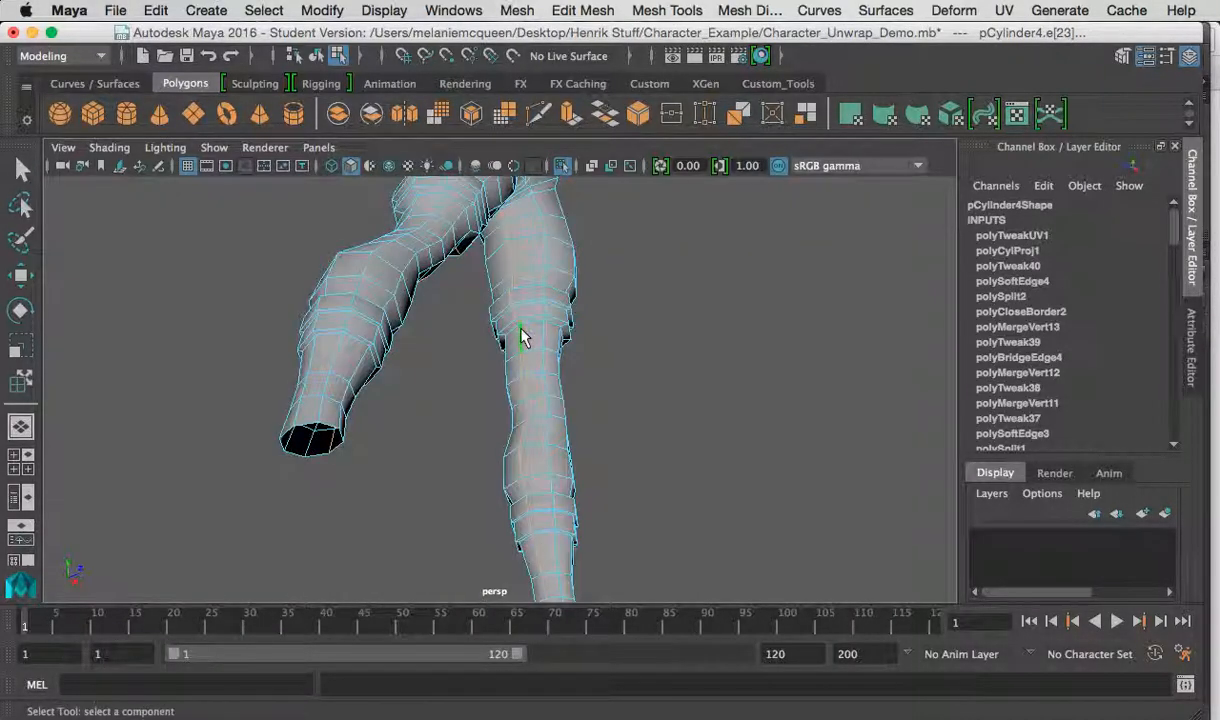
Cut the UVs along the selected inner-leg seam edges and frame the leg's shell in the UV editor.
{"action": "key", "text": "space"}
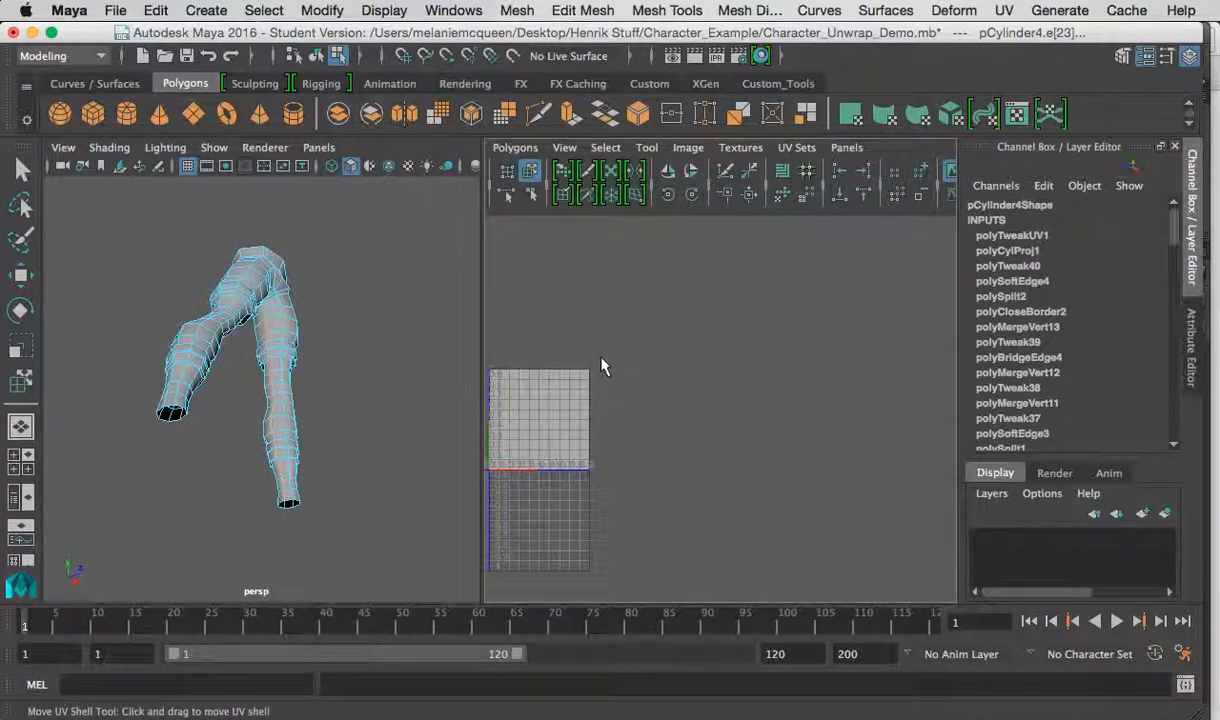
{"action": "scroll", "coordinate": [594, 365], "scroll_direction": "down", "scroll_amount": 3}
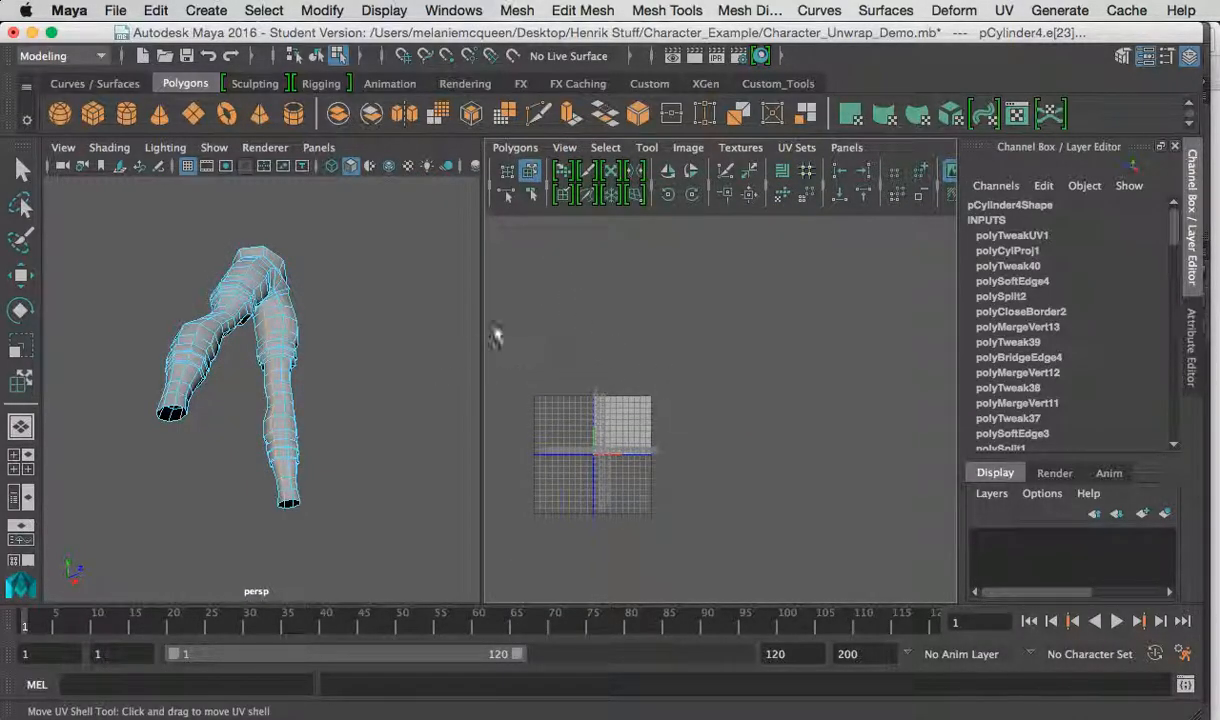
{"action": "left_click", "coordinate": [515, 148]}
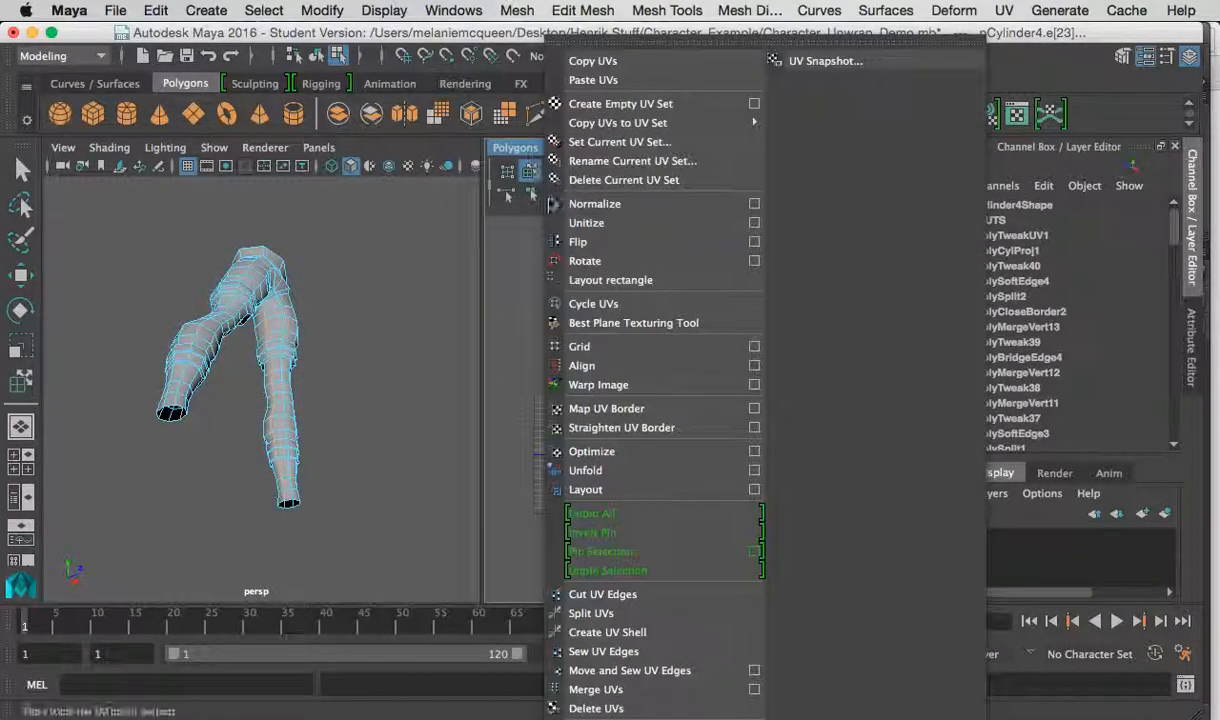
{"action": "left_click", "coordinate": [600, 596]}
{"action": "key", "text": "f"}
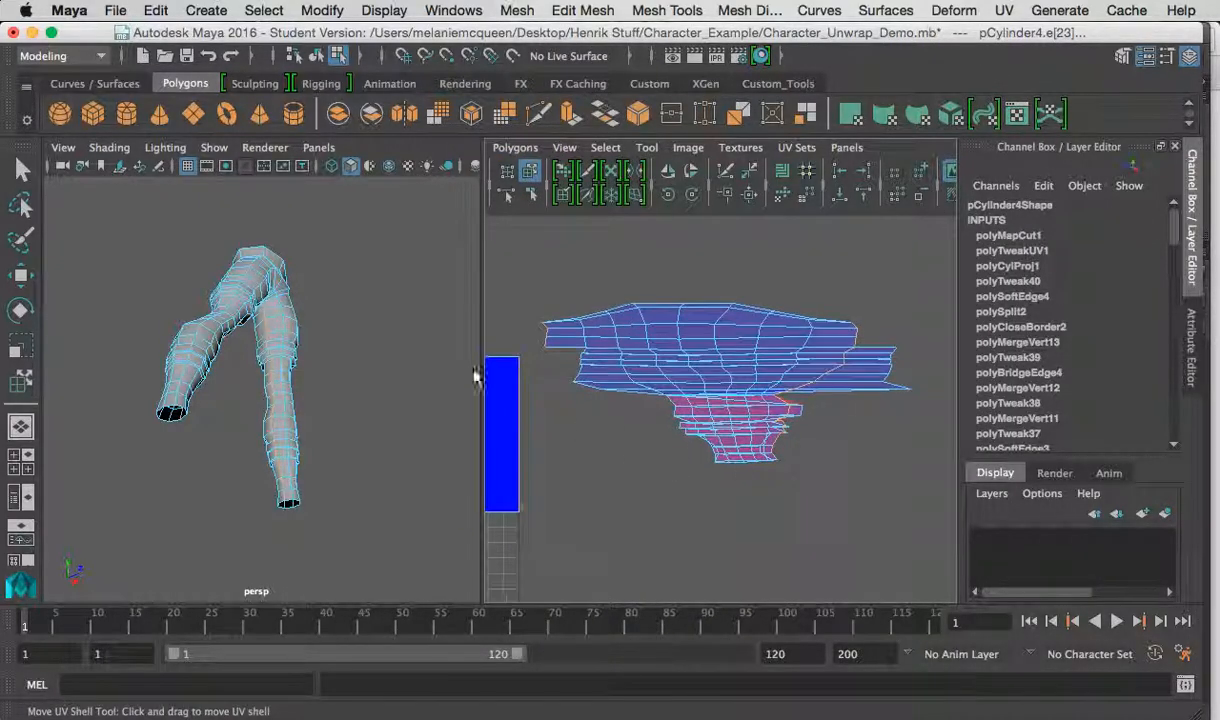
Select the leg's entire UV shell and reposition it with the Move UV Shell Tool.
{"action": "left_click_drag", "start_coordinate": [200, 270], "coordinate": [436, 226], "text": "alt"}
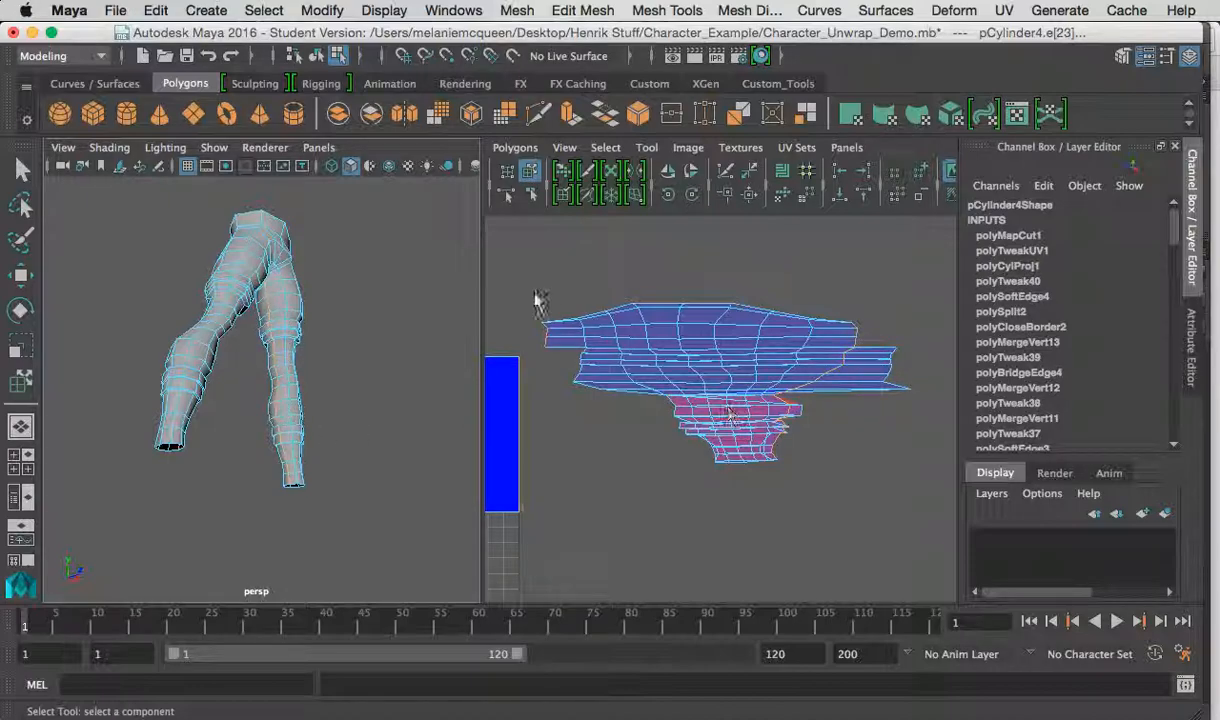
{"action": "left_click", "coordinate": [508, 170]}
{"action": "left_click", "coordinate": [706, 402]}
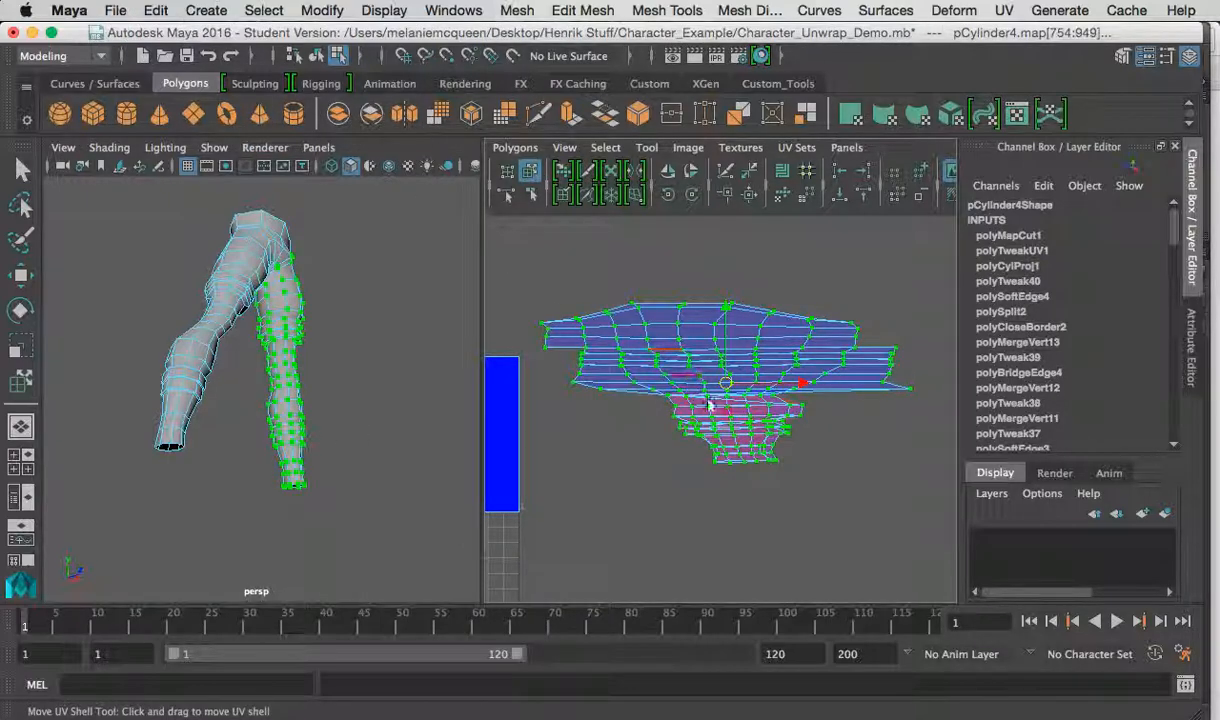
{"action": "left_click_drag", "start_coordinate": [733, 390], "coordinate": [557, 400]}
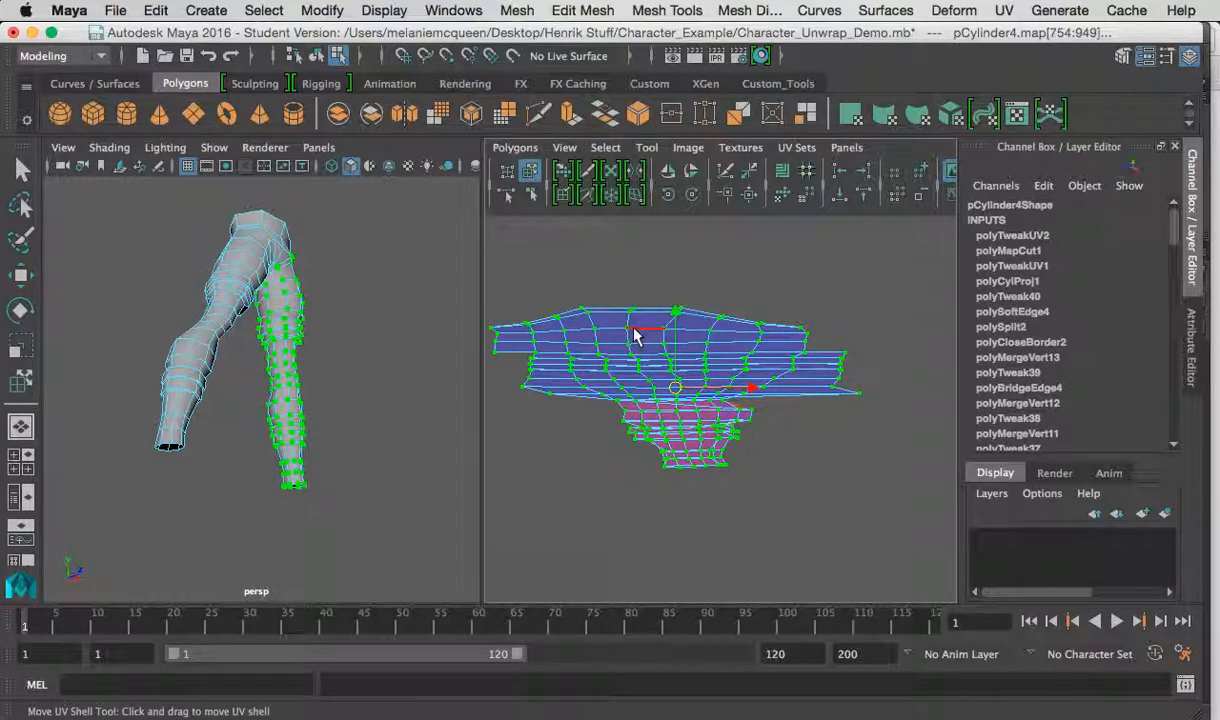
Unfold the leg's UV shell repeatedly with the Smooth UV Tool to flatten its stretched and overlapping faces.
{"action": "left_click", "coordinate": [650, 148]}
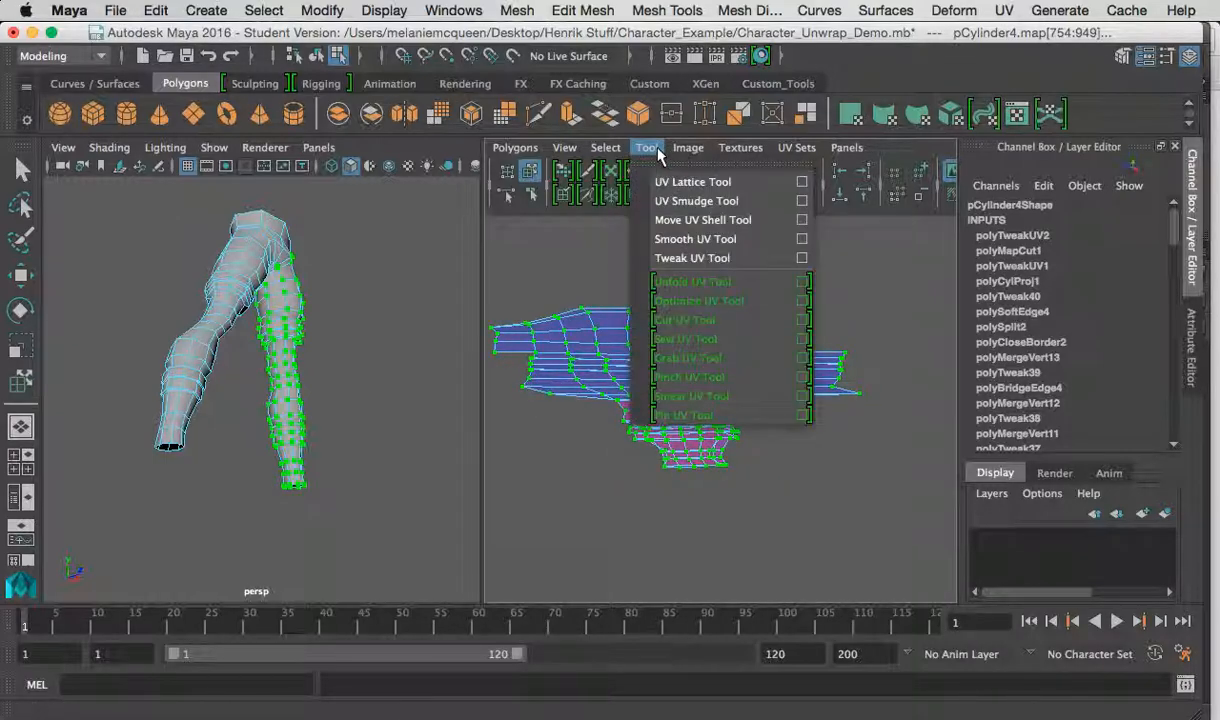
{"action": "left_click", "coordinate": [686, 240]}
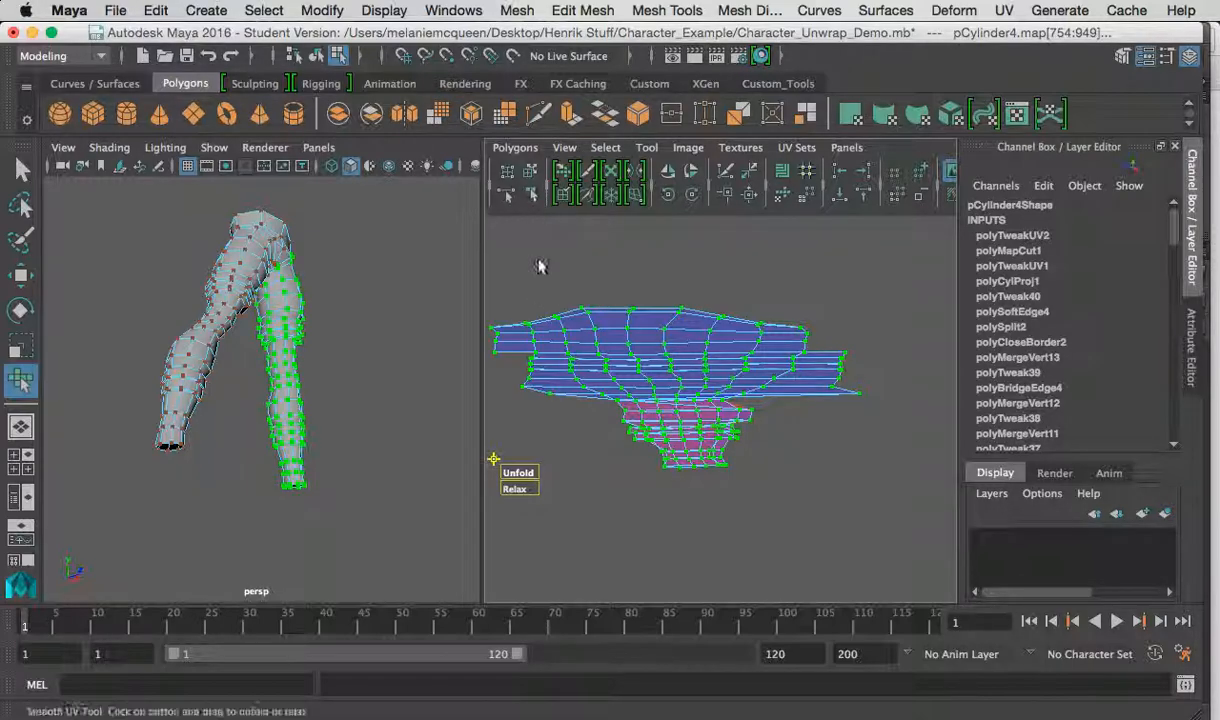
{"action": "left_click_drag", "start_coordinate": [524, 478], "coordinate": [1185, 474]}
{"action": "left_click_drag", "start_coordinate": [543, 480], "coordinate": [610, 480]}
{"action": "left_click_drag", "start_coordinate": [533, 474], "coordinate": [1093, 489]}
{"action": "left_click_drag", "start_coordinate": [527, 477], "coordinate": [1211, 480]}
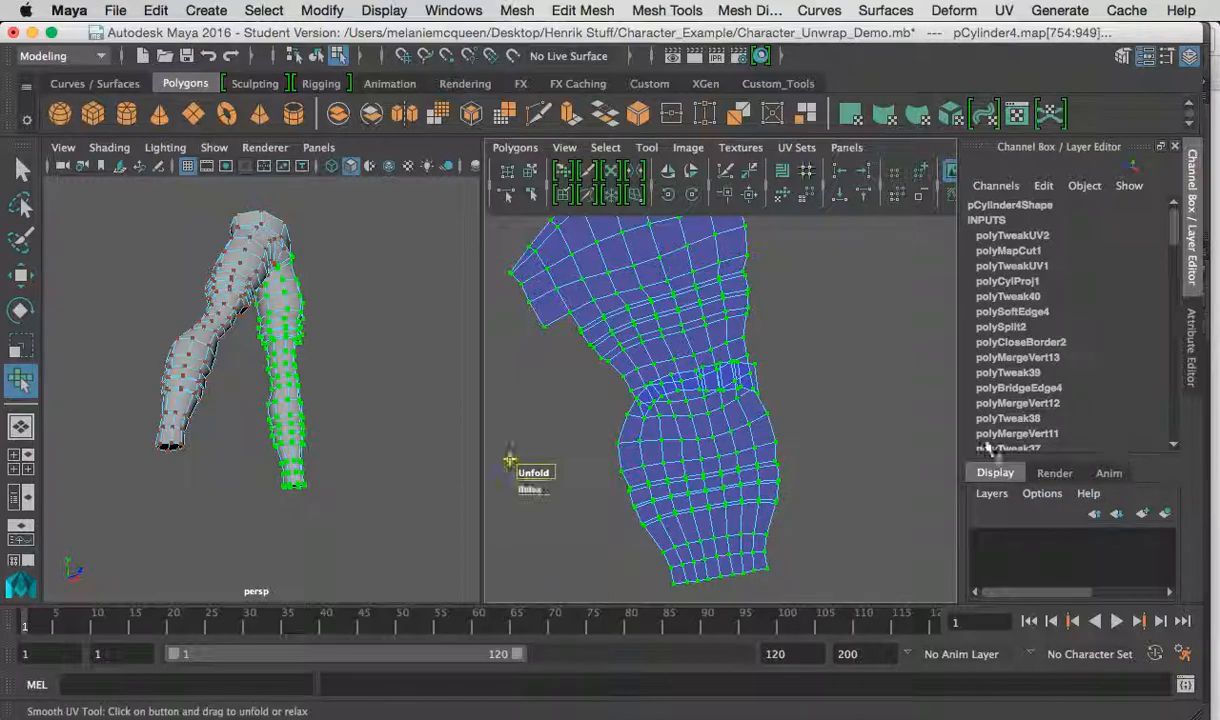
{"action": "middle_click_drag", "start_coordinate": [836, 424], "coordinate": [825, 449], "text": "alt"}
{"action": "right_click_drag", "start_coordinate": [825, 452], "coordinate": [748, 320], "text": "alt"}
{"action": "left_click_drag", "start_coordinate": [590, 492], "coordinate": [1198, 483]}
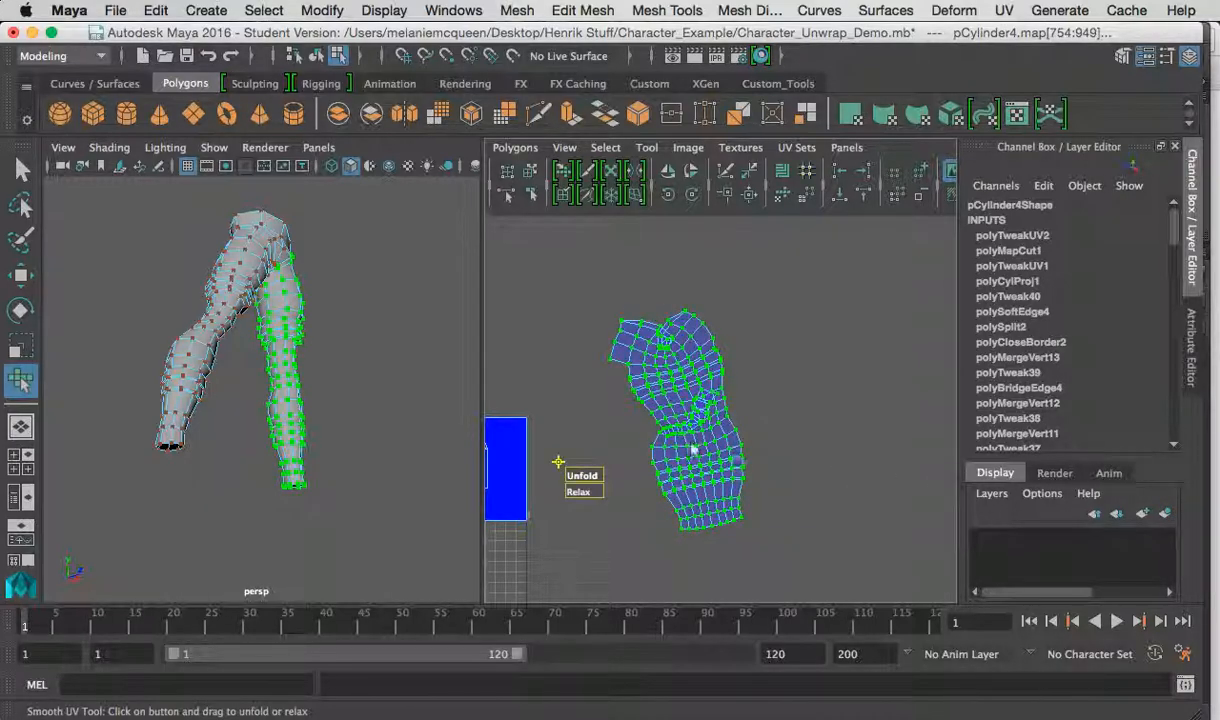
{"action": "left_click_drag", "start_coordinate": [592, 478], "coordinate": [1000, 545]}
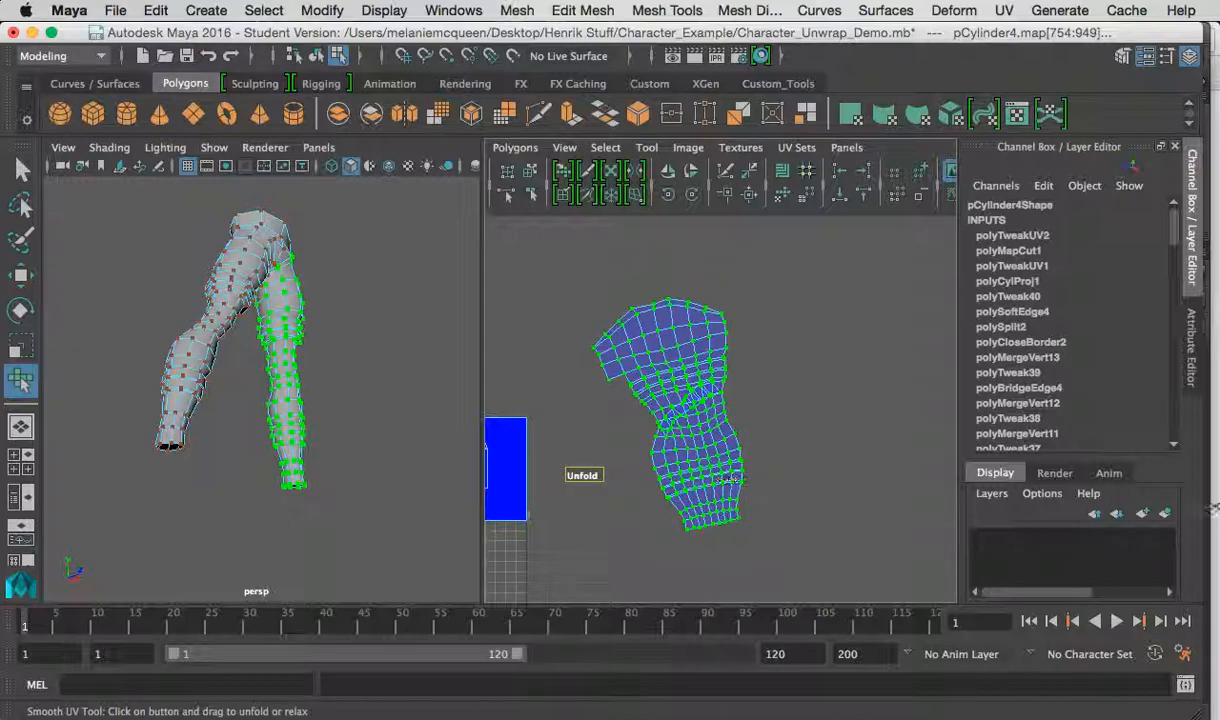
Select the leg shell's split border edges along the thigh and knee cuff and join them with Move and Sew UV Edges.
{"action": "right_click_drag", "start_coordinate": [720, 412], "coordinate": [864, 534], "text": "alt"}
{"action": "middle_click_drag", "start_coordinate": [776, 476], "coordinate": [908, 456], "text": "alt"}
{"action": "right_click_drag", "start_coordinate": [275, 371], "coordinate": [375, 480], "text": "alt"}
{"action": "middle_click_drag", "start_coordinate": [299, 389], "coordinate": [283, 449], "text": "alt"}
{"action": "right_click_drag", "start_coordinate": [286, 325], "coordinate": [282, 298]}
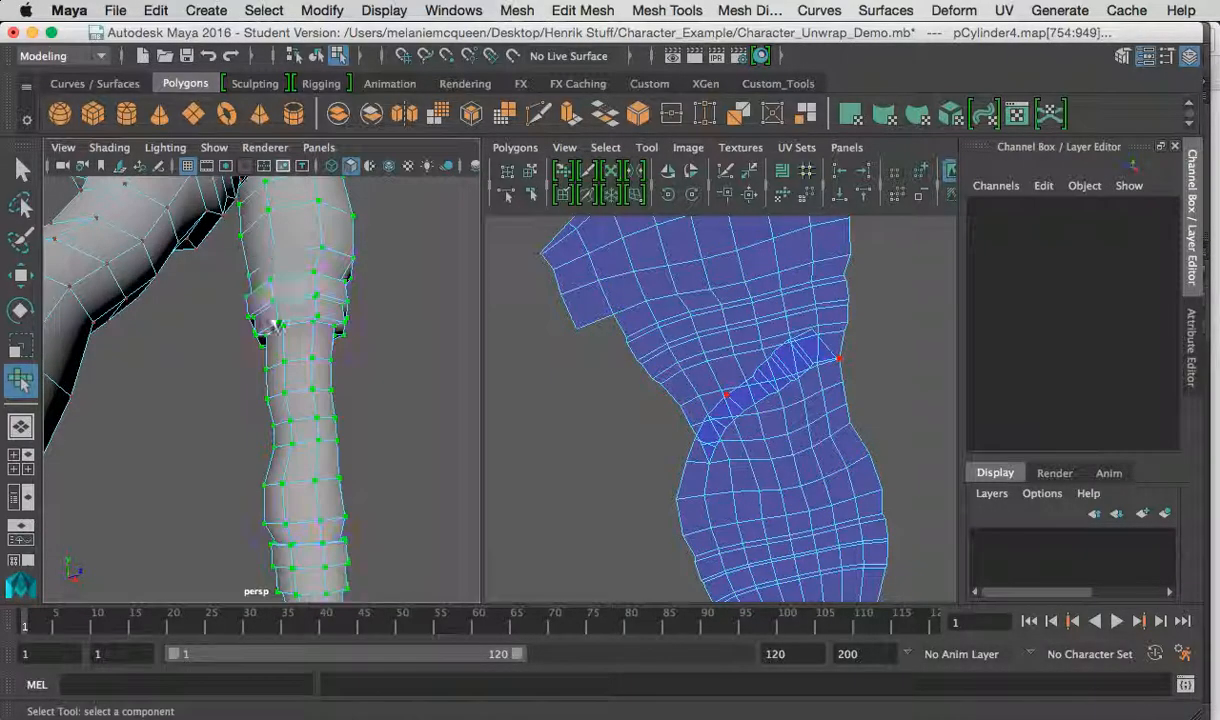
{"action": "left_click", "coordinate": [280, 349]}
{"action": "middle_click_drag", "start_coordinate": [280, 350], "coordinate": [295, 424], "text": "alt"}
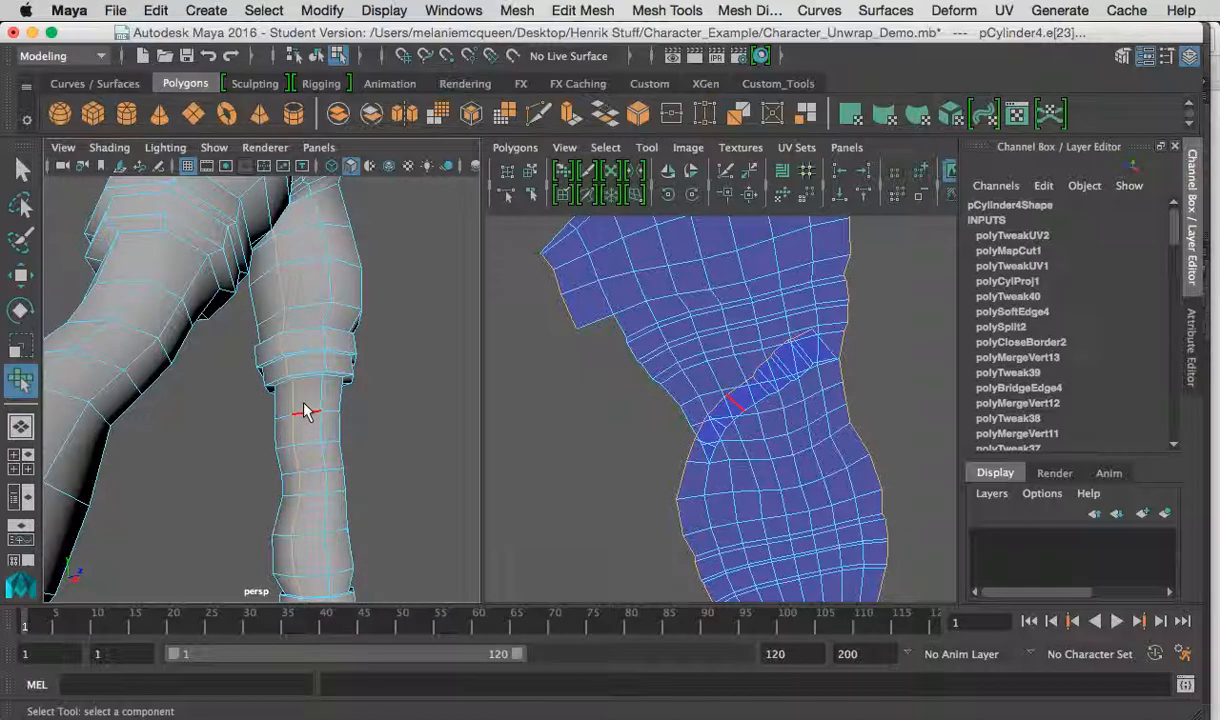
{"action": "left_click", "coordinate": [309, 304]}
{"action": "left_click_drag", "start_coordinate": [309, 306], "coordinate": [308, 325], "text": "alt"}
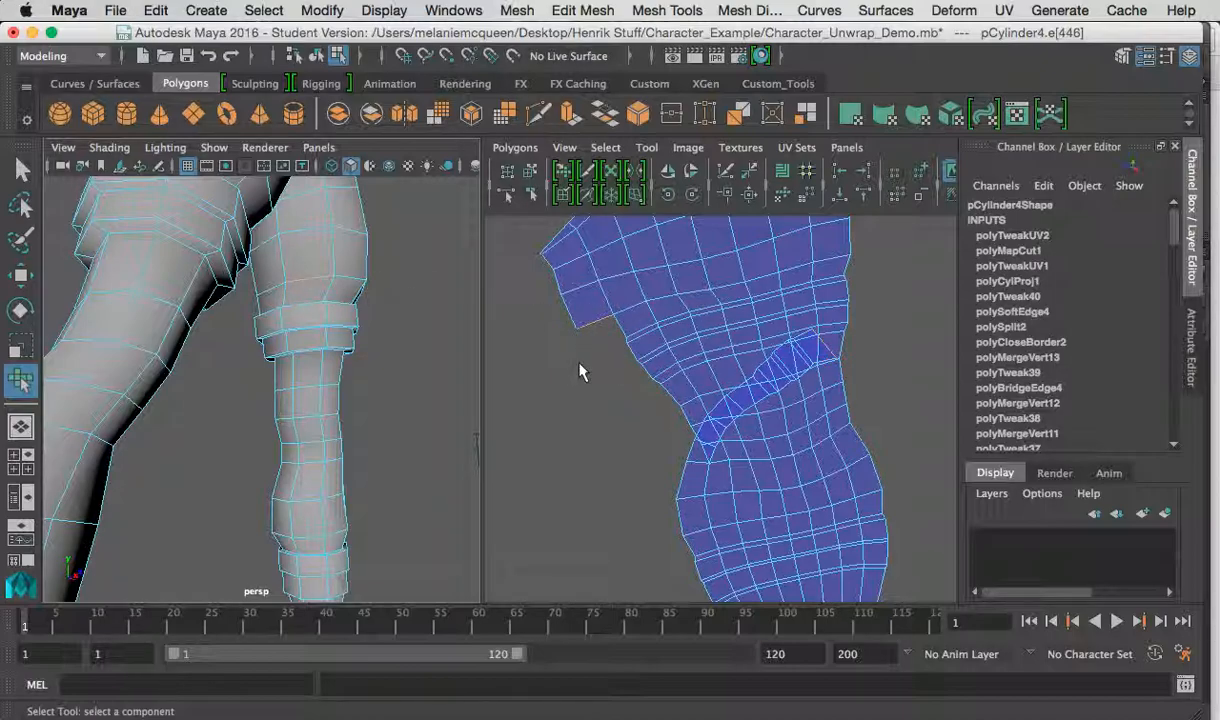
{"action": "left_click", "coordinate": [332, 283]}
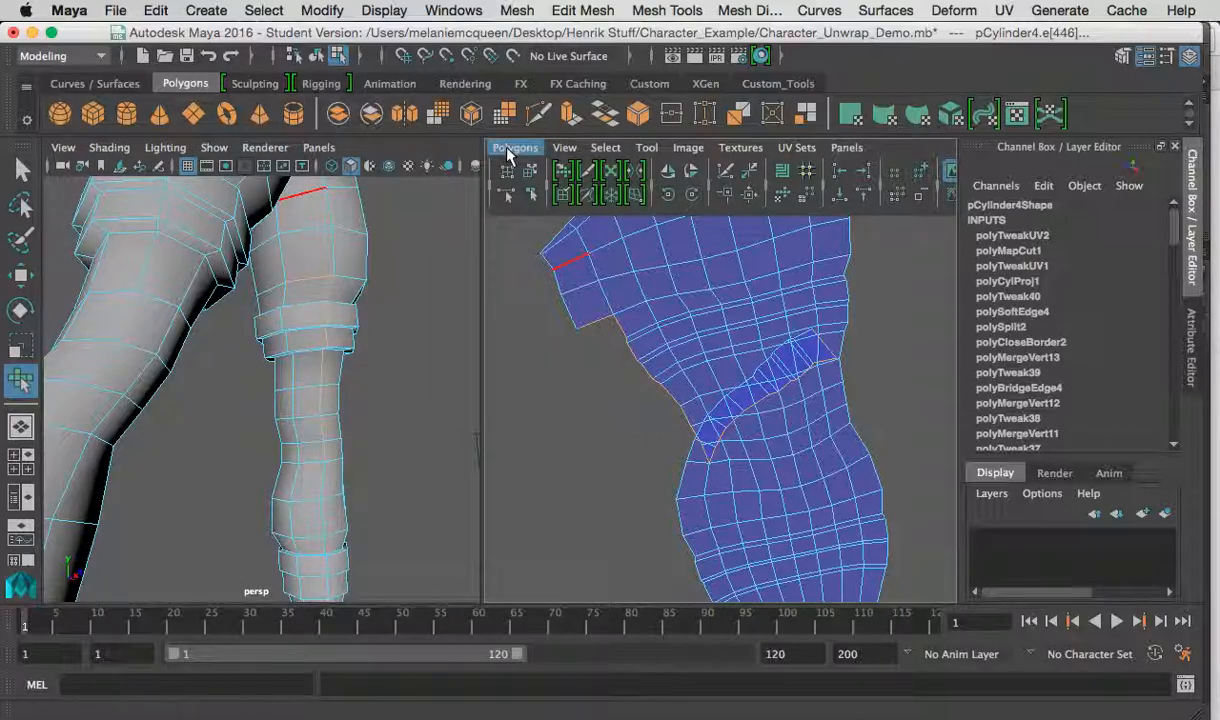
{"action": "left_click", "coordinate": [512, 148]}
{"action": "left_click", "coordinate": [616, 646]}
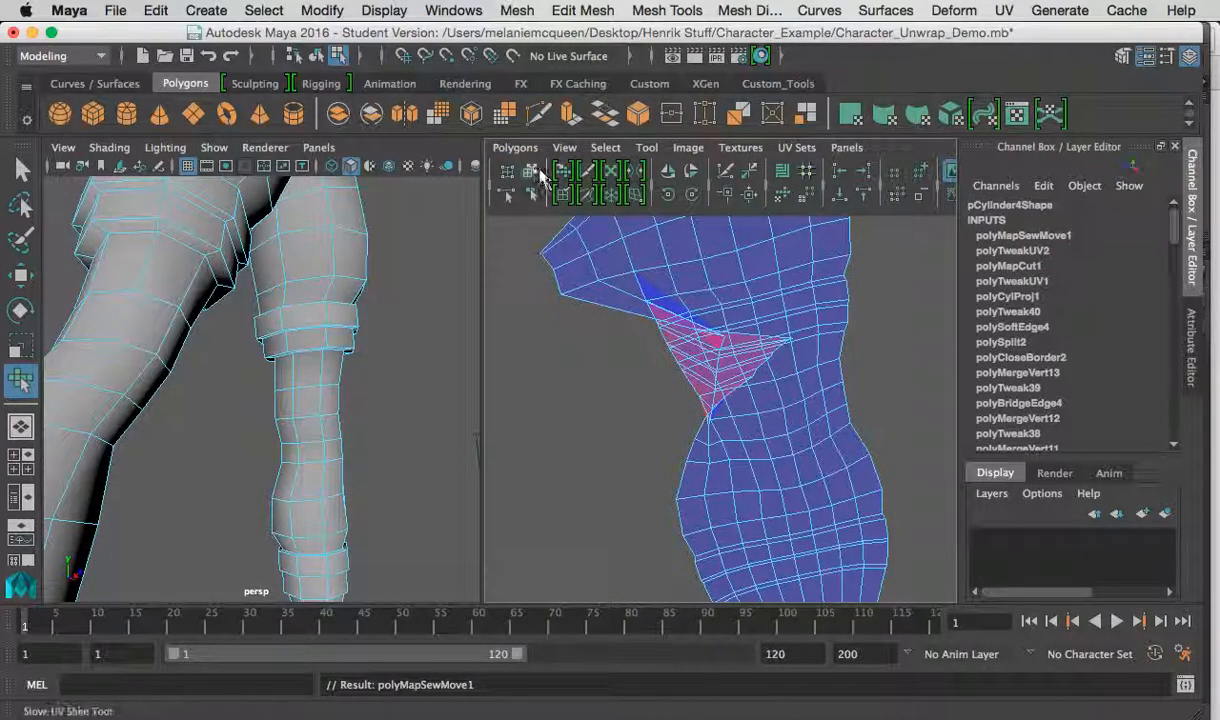
{"action": "left_click", "coordinate": [530, 170]}
{"action": "left_click", "coordinate": [720, 314]}
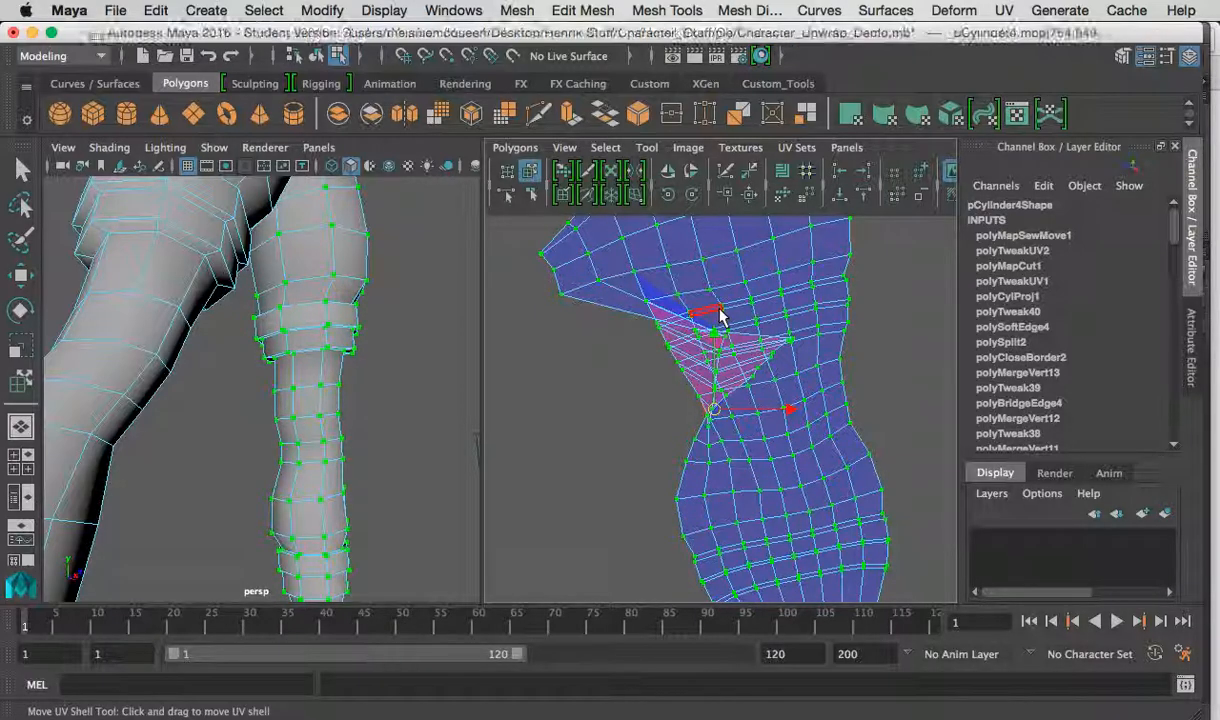
{"action": "left_click", "coordinate": [621, 423]}
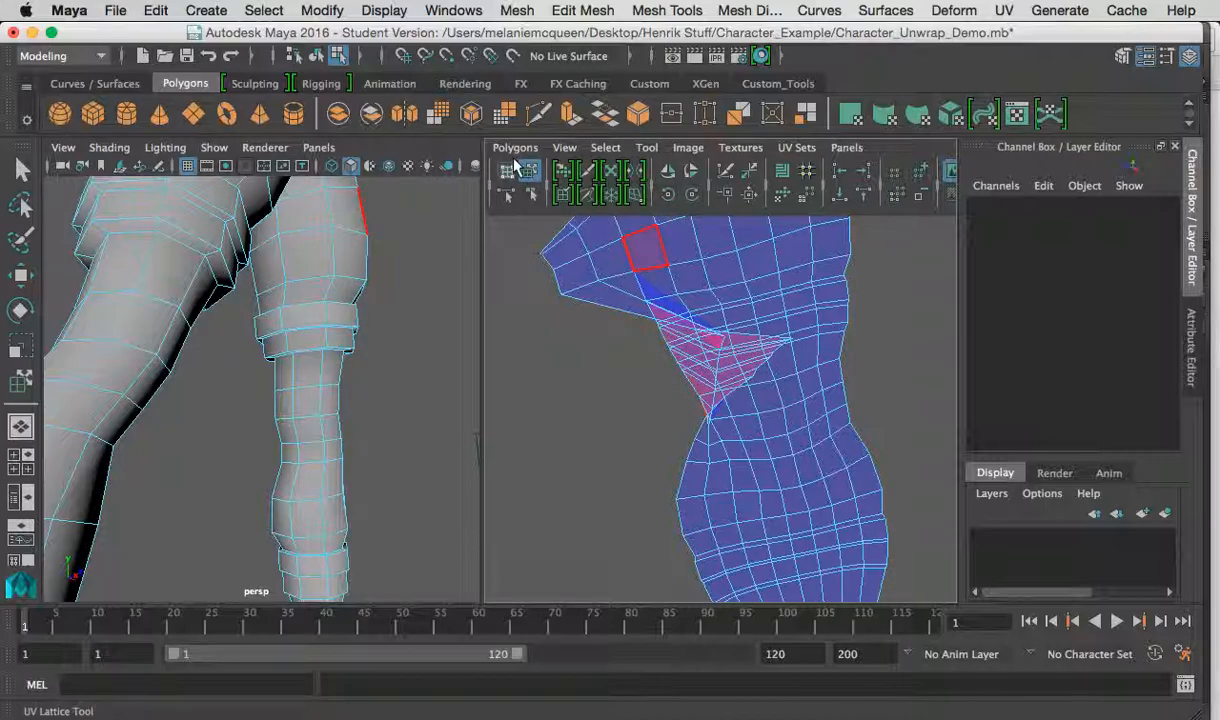
{"action": "left_click", "coordinate": [516, 148]}
{"action": "left_click", "coordinate": [518, 154]}
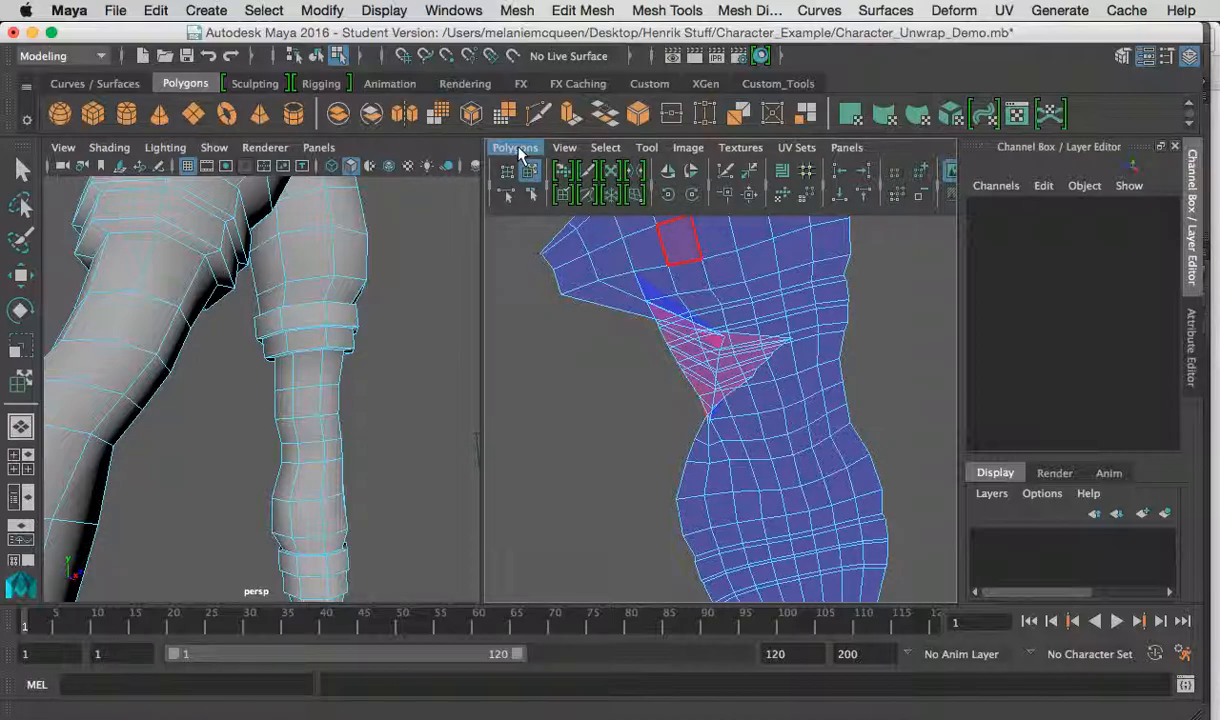
{"action": "left_click", "coordinate": [516, 149]}
{"action": "left_click", "coordinate": [517, 149]}
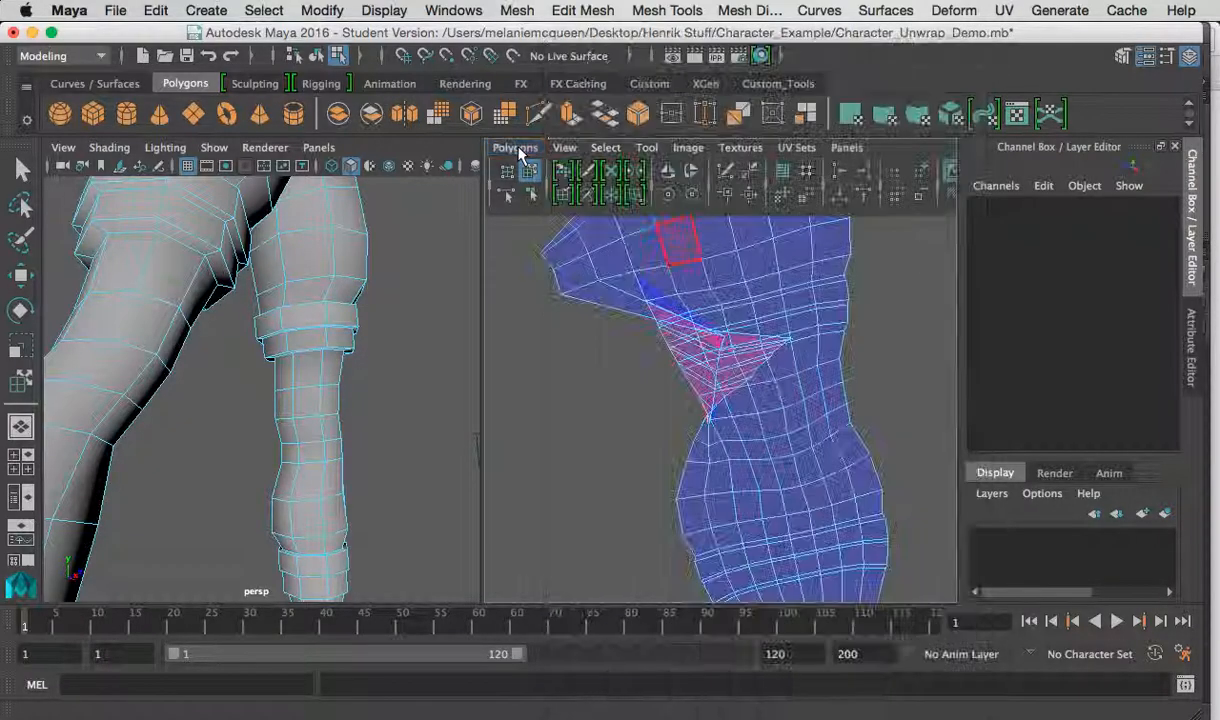
Select the sewn leg shell and unfold it with the Smooth UV Tool until its overlapping faces lie flat.
{"action": "left_click", "coordinate": [646, 148]}
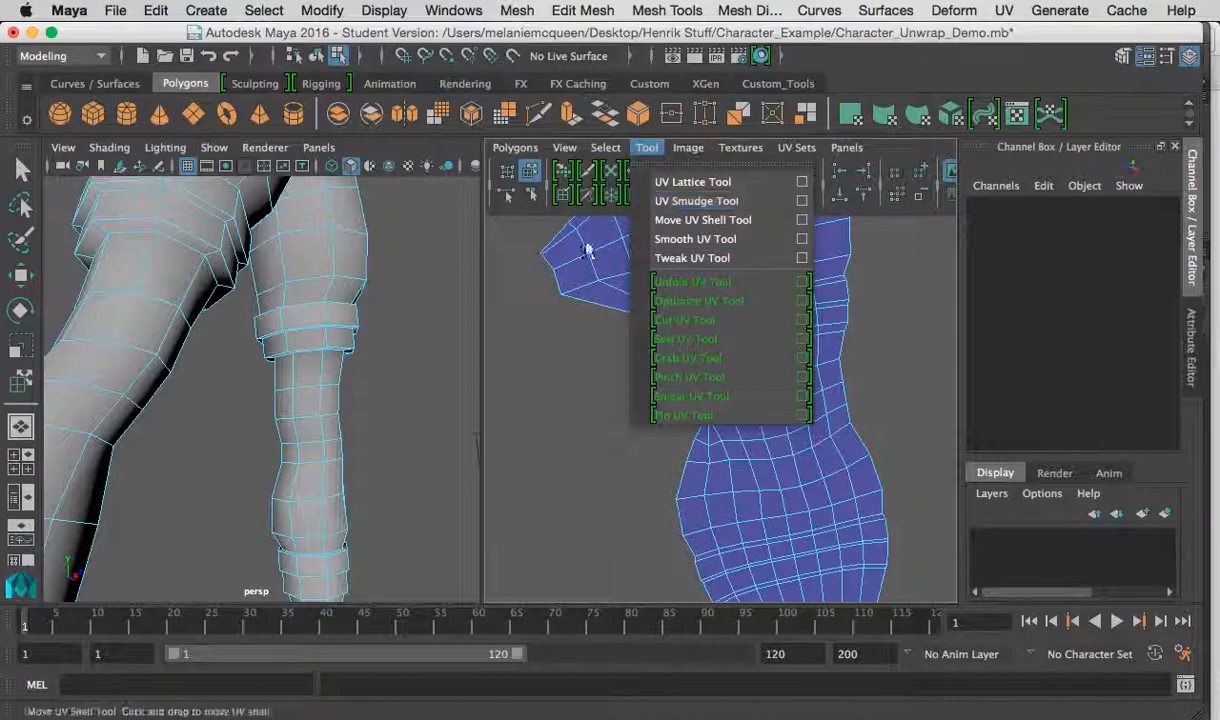
{"action": "left_click", "coordinate": [684, 229]}
{"action": "left_click", "coordinate": [741, 338]}
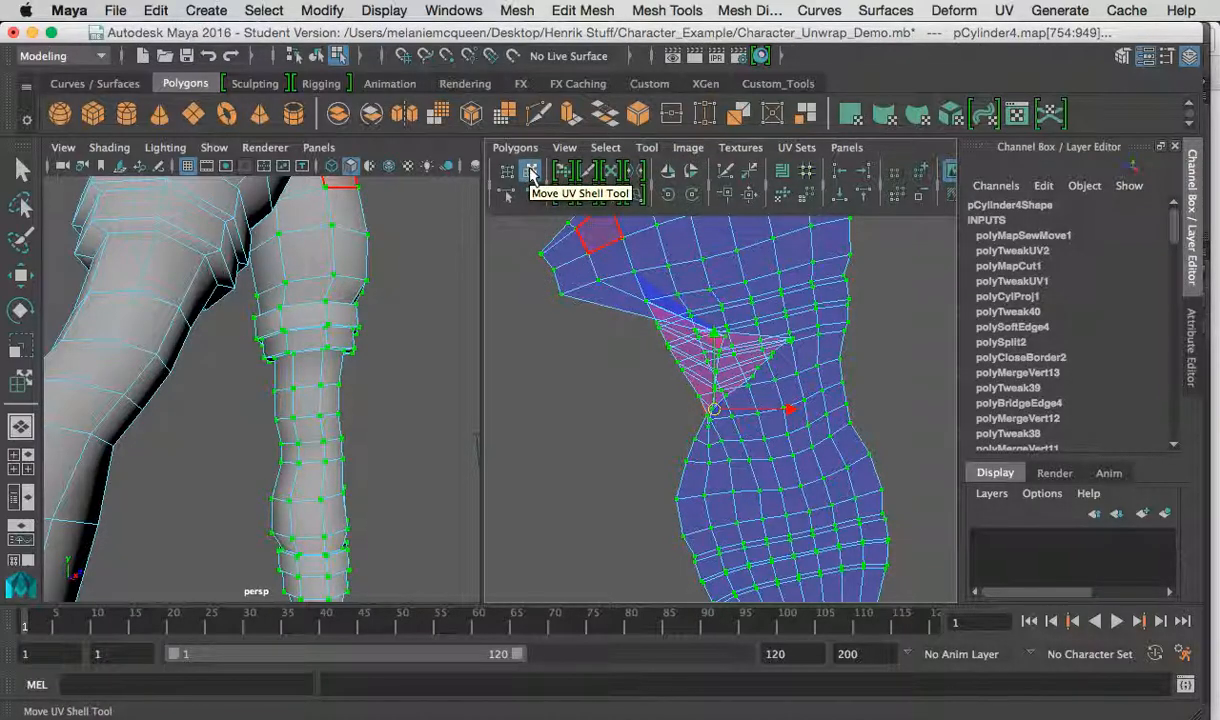
{"action": "left_click", "coordinate": [646, 148]}
{"action": "left_click", "coordinate": [685, 237]}
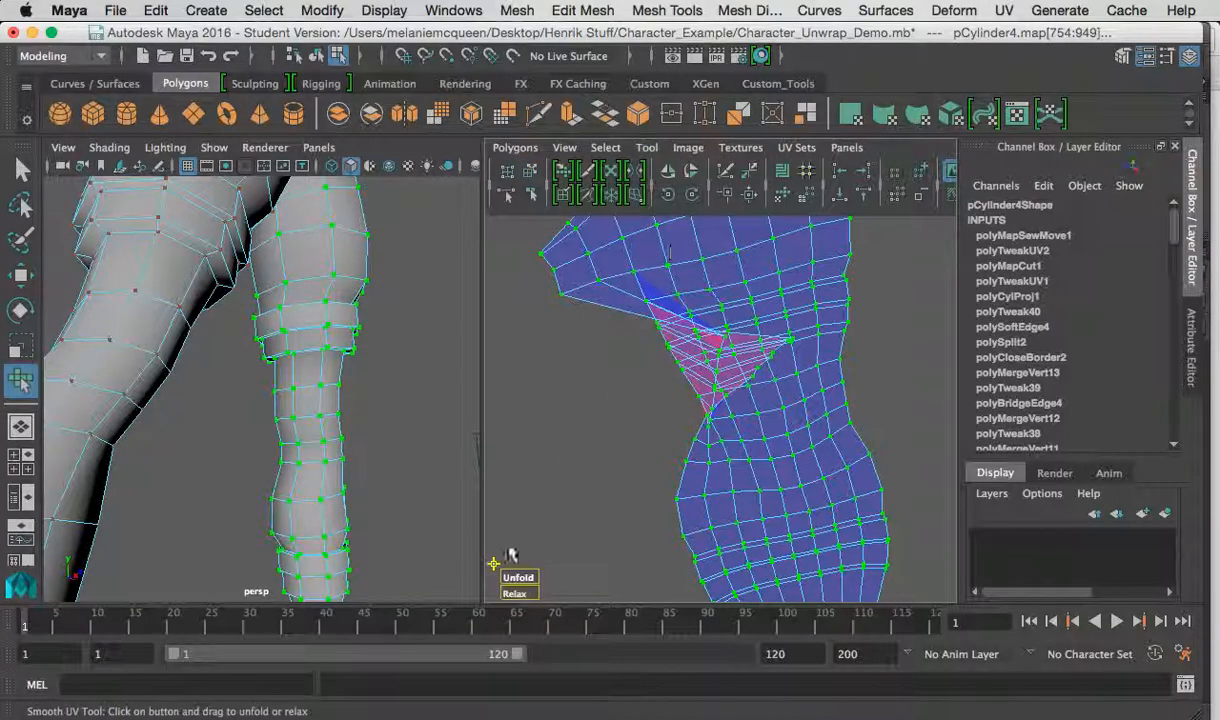
{"action": "left_click_drag", "start_coordinate": [533, 577], "coordinate": [509, 564]}
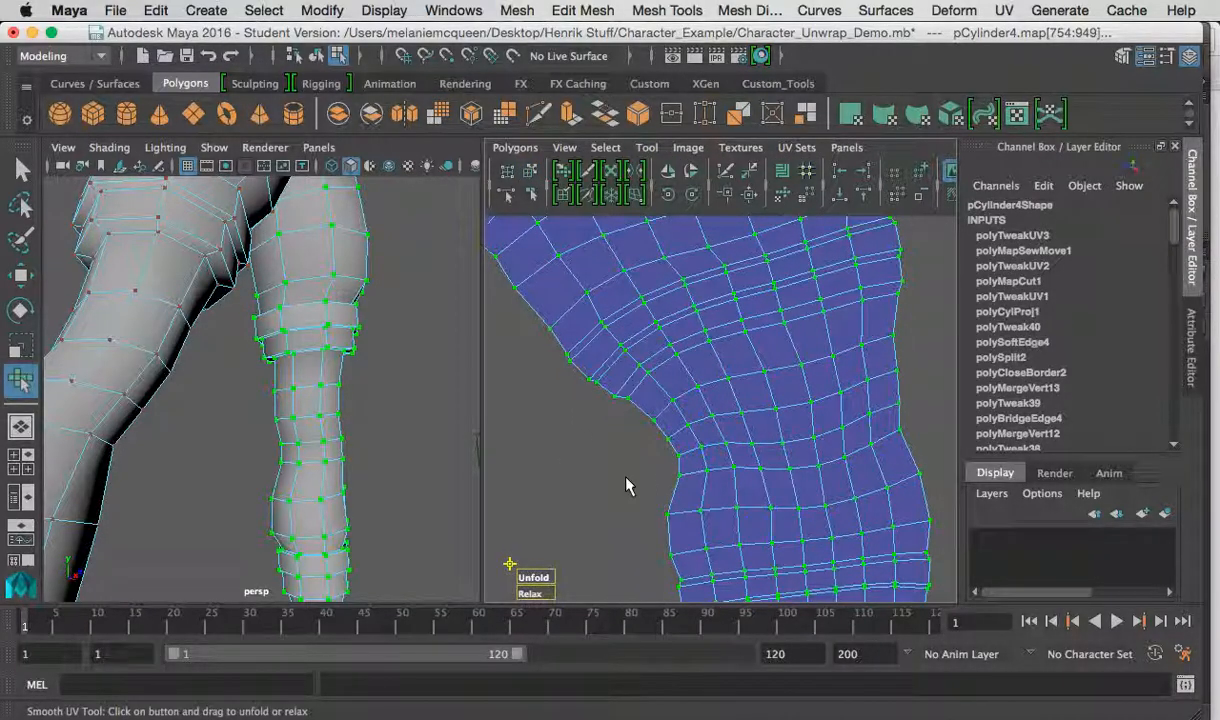
{"action": "right_click_drag", "start_coordinate": [489, 198], "coordinate": [612, 478], "text": "alt"}
{"action": "left_click_drag", "start_coordinate": [618, 494], "coordinate": [1138, 508]}
{"action": "left_click_drag", "start_coordinate": [617, 496], "coordinate": [828, 495]}
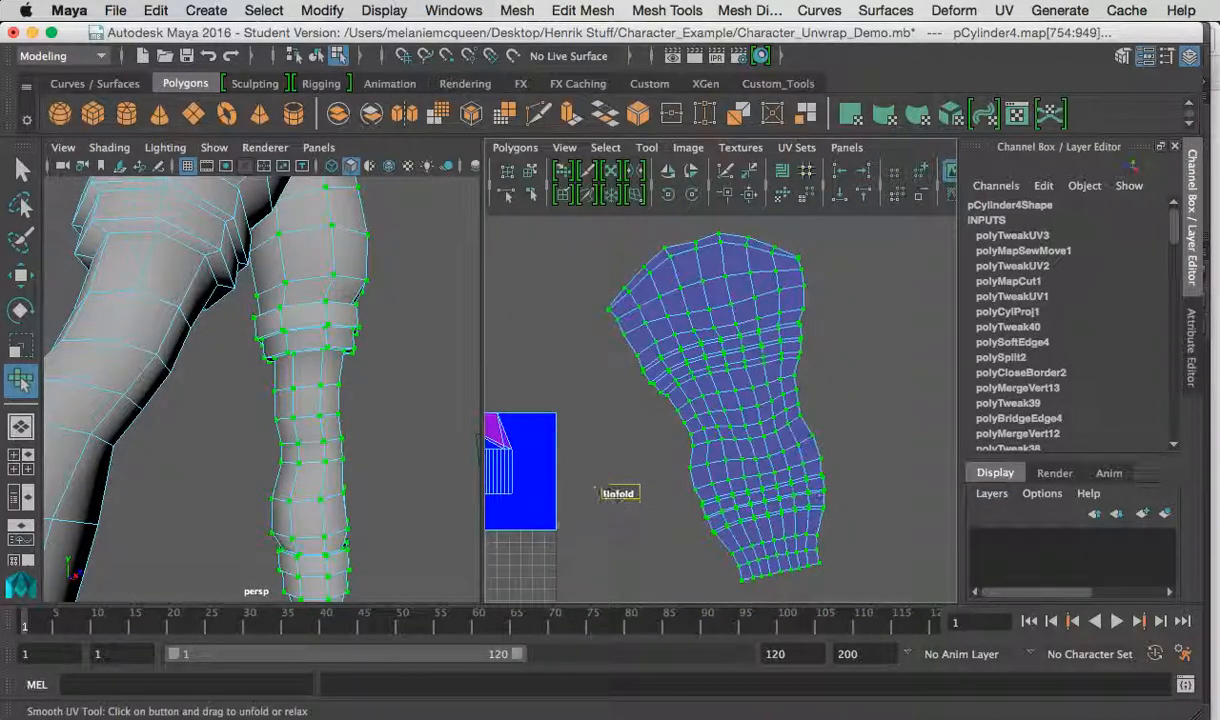
{"action": "left_click_drag", "start_coordinate": [1080, 500], "coordinate": [1130, 508]}
{"action": "left_click_drag", "start_coordinate": [618, 495], "coordinate": [1140, 525]}
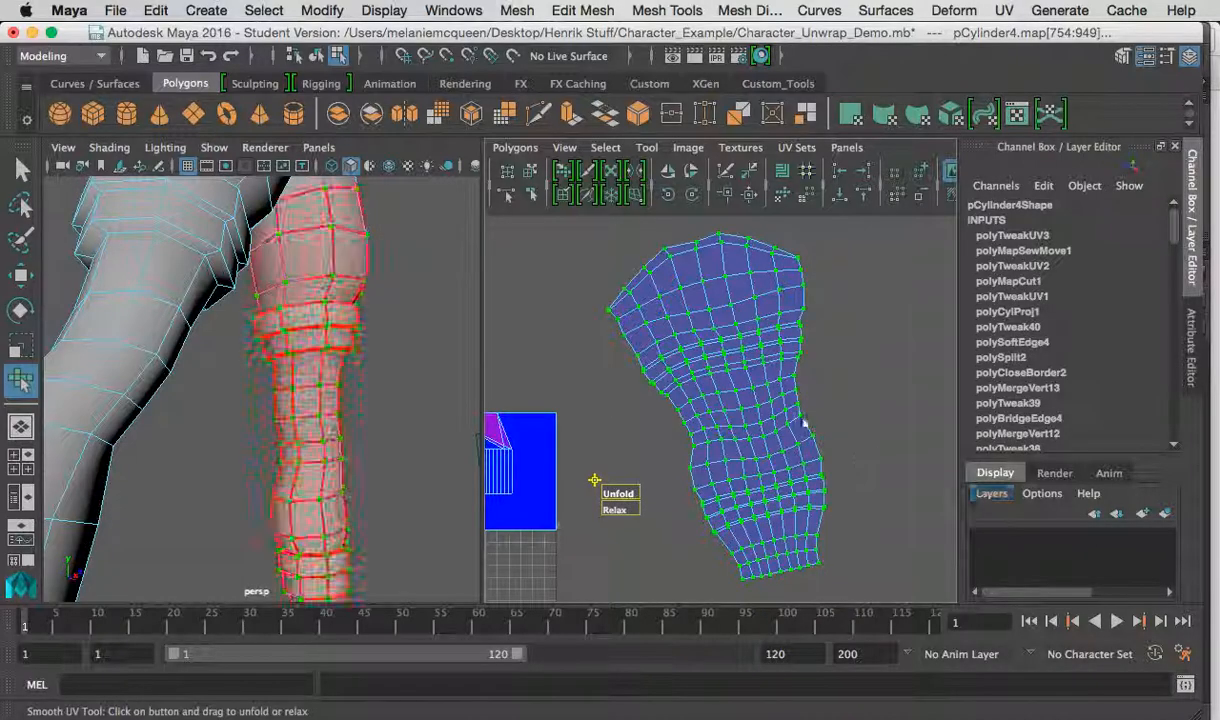
Deselect the finished shell and select all faces of the opposite leg up to the hip in the perspective view.
{"action": "left_click", "coordinate": [530, 171]}
{"action": "left_click", "coordinate": [561, 328]}
{"action": "middle_click_drag", "start_coordinate": [568, 334], "coordinate": [646, 288], "text": "alt"}
{"action": "left_click_drag", "start_coordinate": [310, 338], "coordinate": [388, 372], "text": "alt"}
{"action": "right_click_drag", "start_coordinate": [388, 372], "coordinate": [262, 342], "text": "alt"}
{"action": "left_click_drag", "start_coordinate": [262, 342], "coordinate": [272, 342], "text": "alt"}
{"action": "middle_click_drag", "start_coordinate": [280, 316], "coordinate": [294, 335], "text": "alt"}
{"action": "left_click_drag", "start_coordinate": [340, 338], "coordinate": [308, 615], "text": "alt"}
{"action": "left_click", "coordinate": [278, 286]}
{"action": "left_click_drag", "start_coordinate": [305, 482], "coordinate": [287, 445], "text": "alt"}
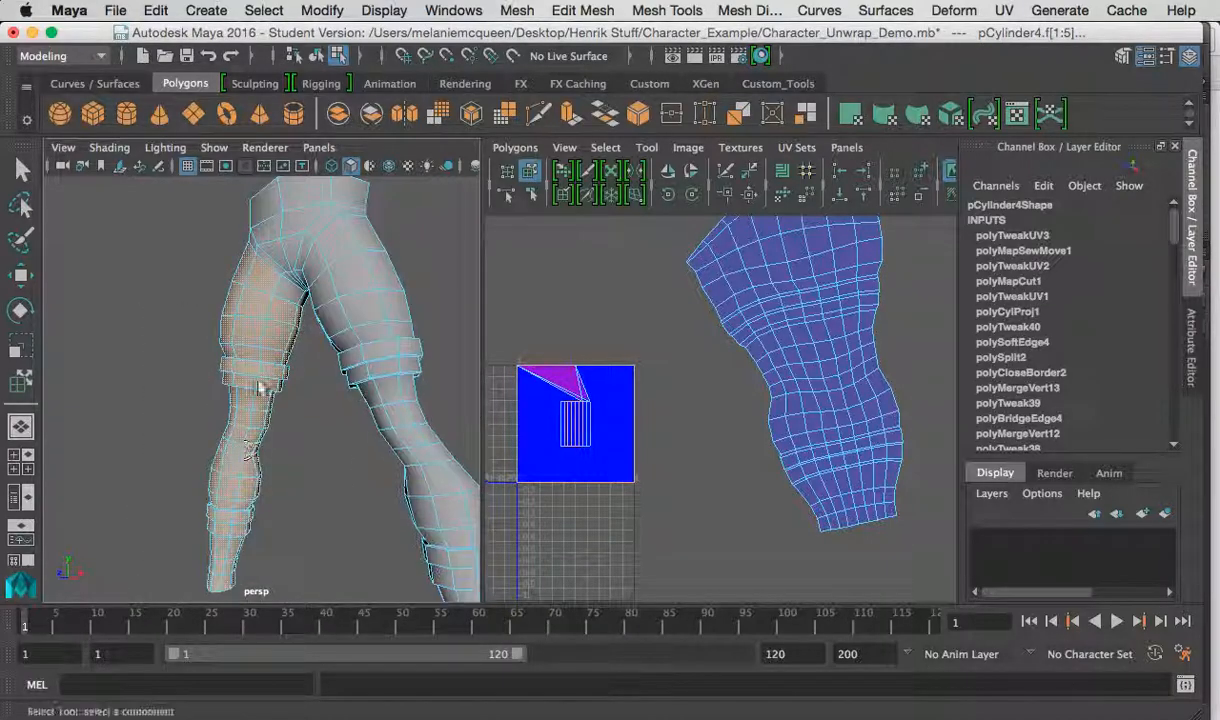
{"action": "left_click", "coordinate": [303, 302], "text": "shift"}
{"action": "left_click_drag", "start_coordinate": [257, 321], "coordinate": [448, 352], "text": "alt"}
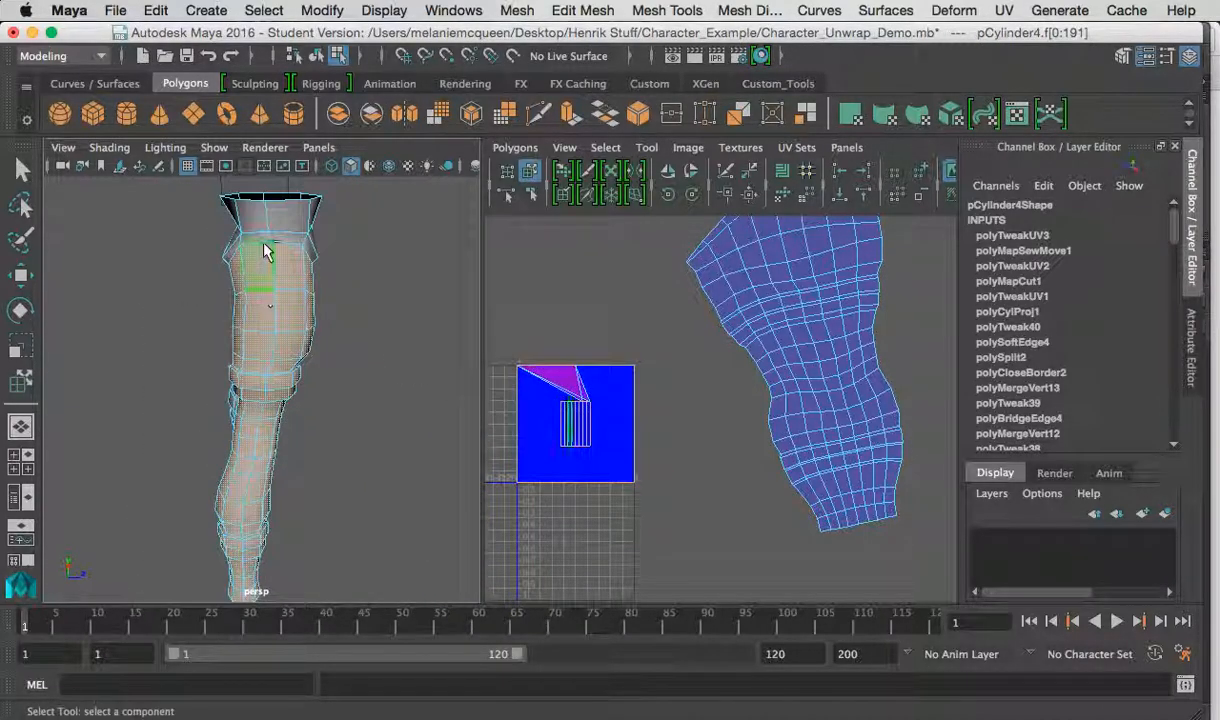
{"action": "left_click", "coordinate": [284, 240], "text": "shift"}
{"action": "left_click_drag", "start_coordinate": [352, 276], "coordinate": [160, 380], "text": "alt"}
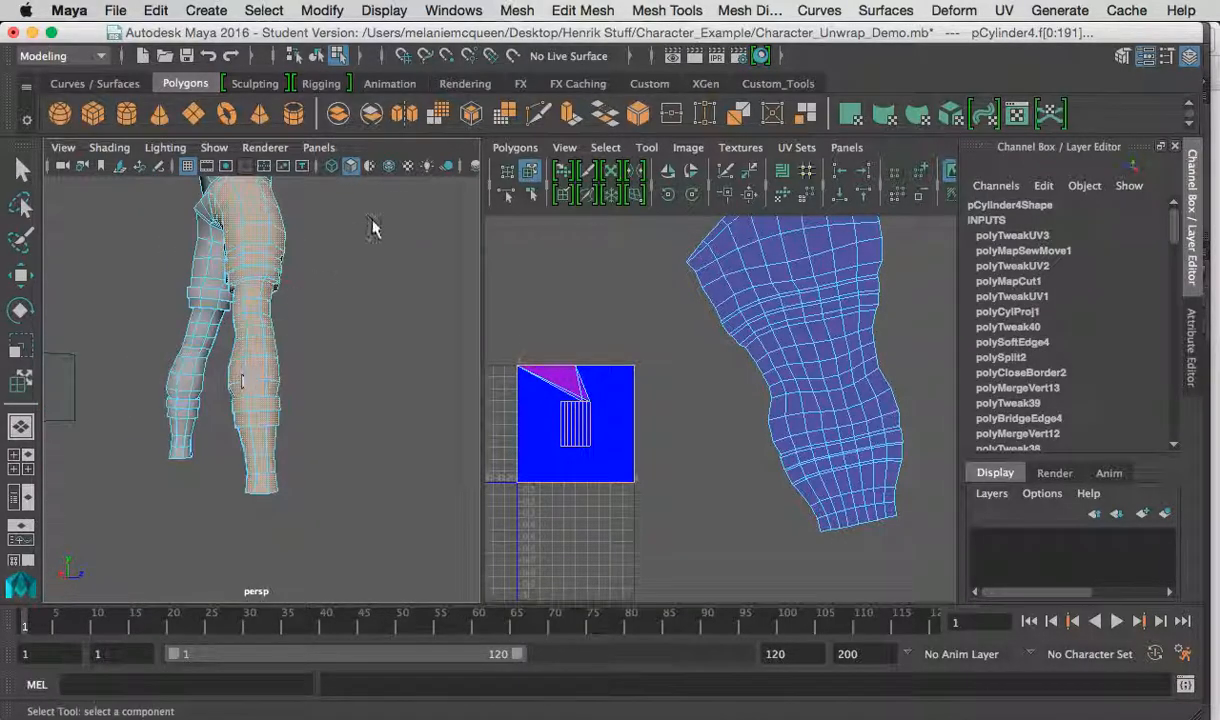
Apply a cylindrical UV projection to the selected faces of the opposite leg.
{"action": "left_click", "coordinate": [688, 12]}
{"action": "left_click", "coordinate": [743, 10]}
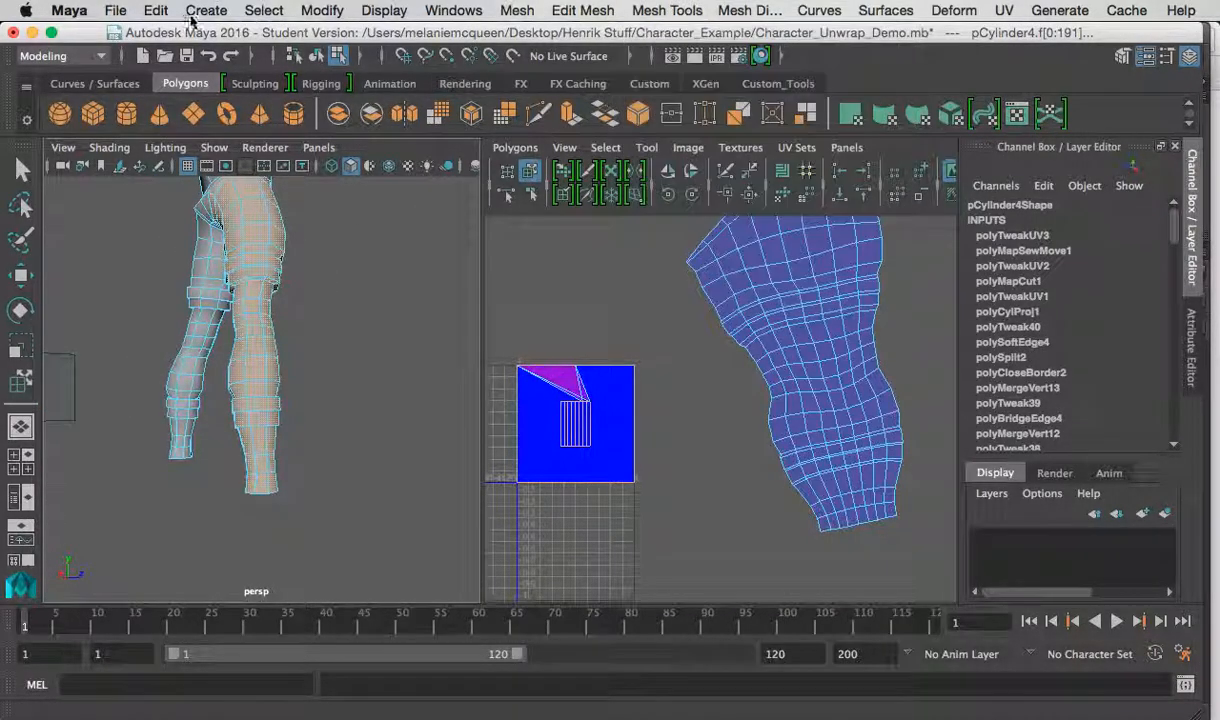
{"action": "left_click", "coordinate": [1004, 10]}
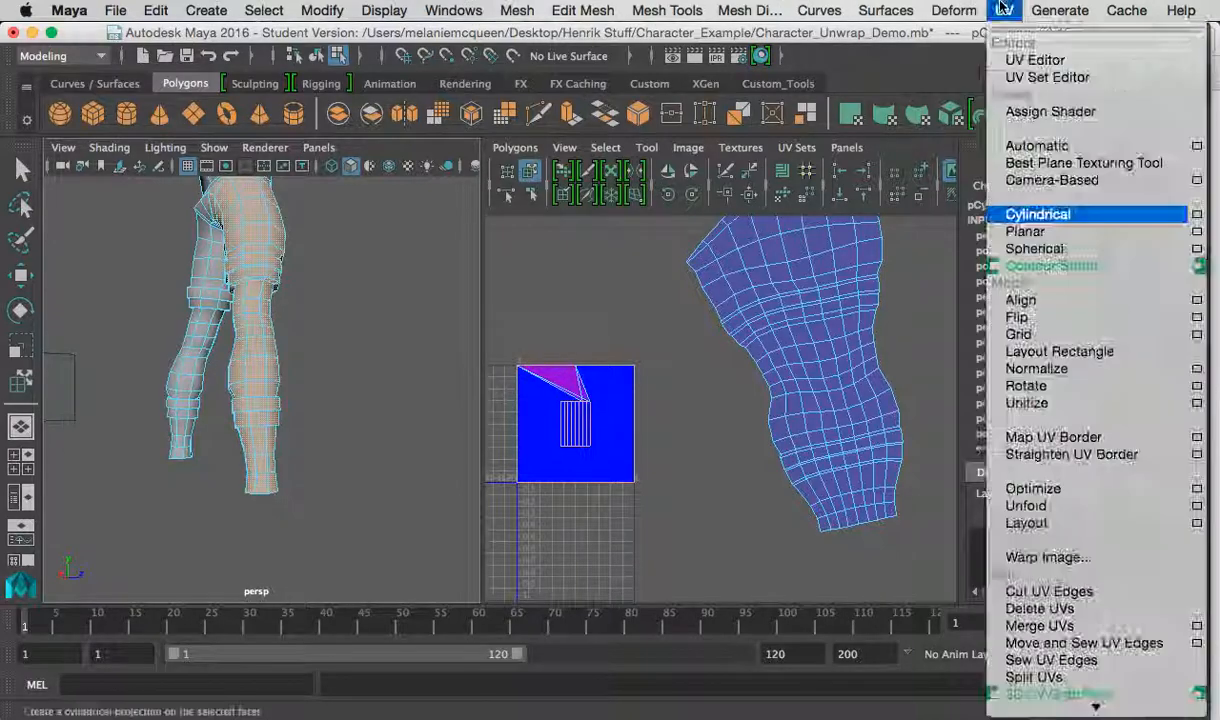
{"action": "left_click", "coordinate": [1040, 210]}
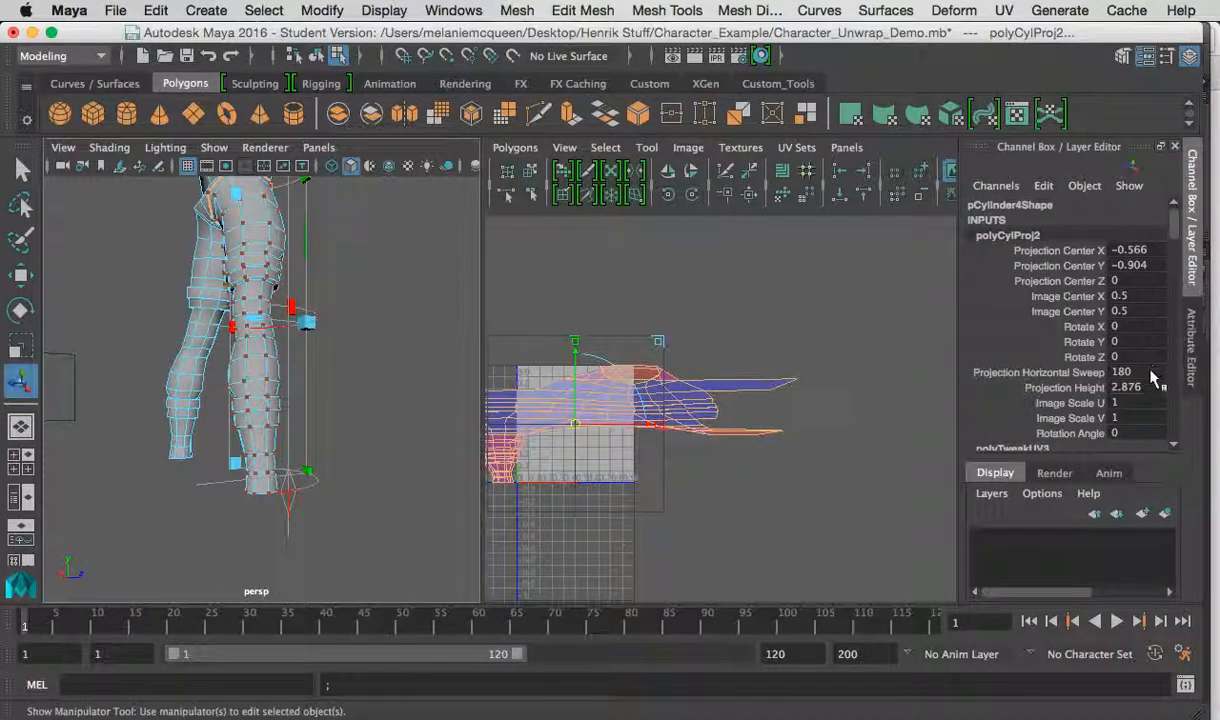
Align the cylindrical projection with the slanted leg by setting Rotate Y to -90 and Rotate Z to -15.
{"action": "left_click_drag", "start_coordinate": [327, 308], "coordinate": [130, 302], "text": "alt"}
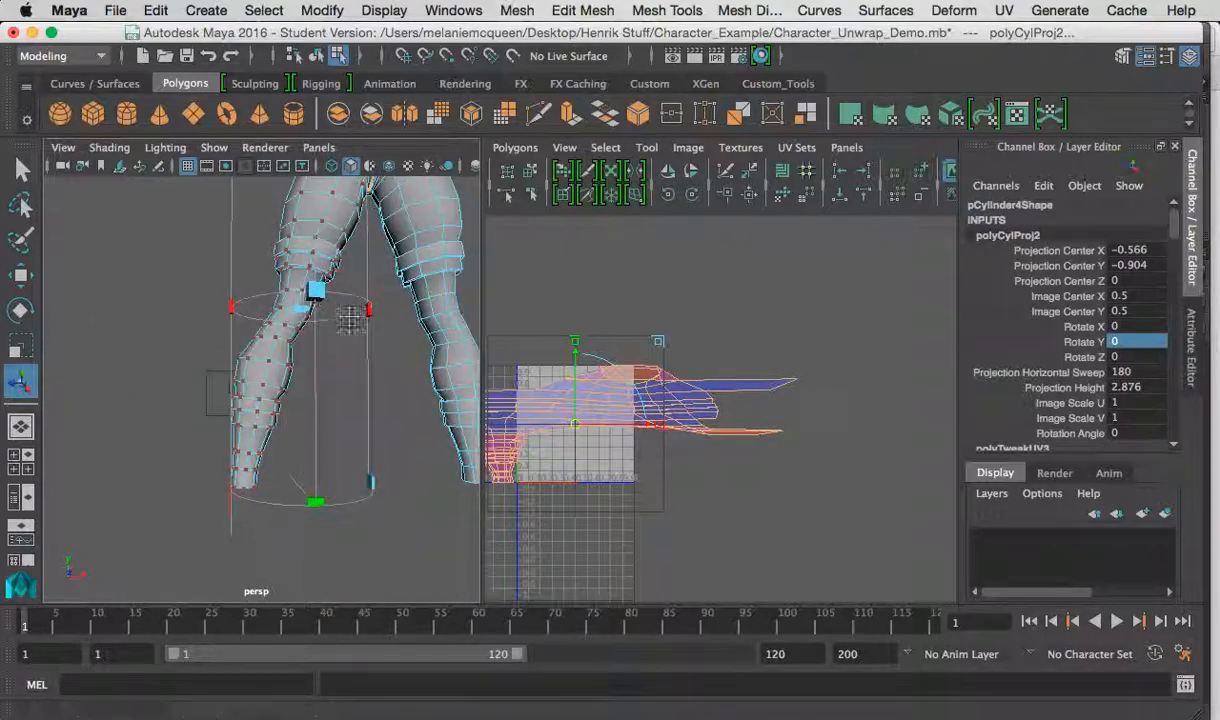
{"action": "middle_click_drag", "start_coordinate": [351, 313], "coordinate": [352, 382], "text": "alt"}
{"action": "right_click_drag", "start_coordinate": [352, 382], "coordinate": [308, 308], "text": "alt"}
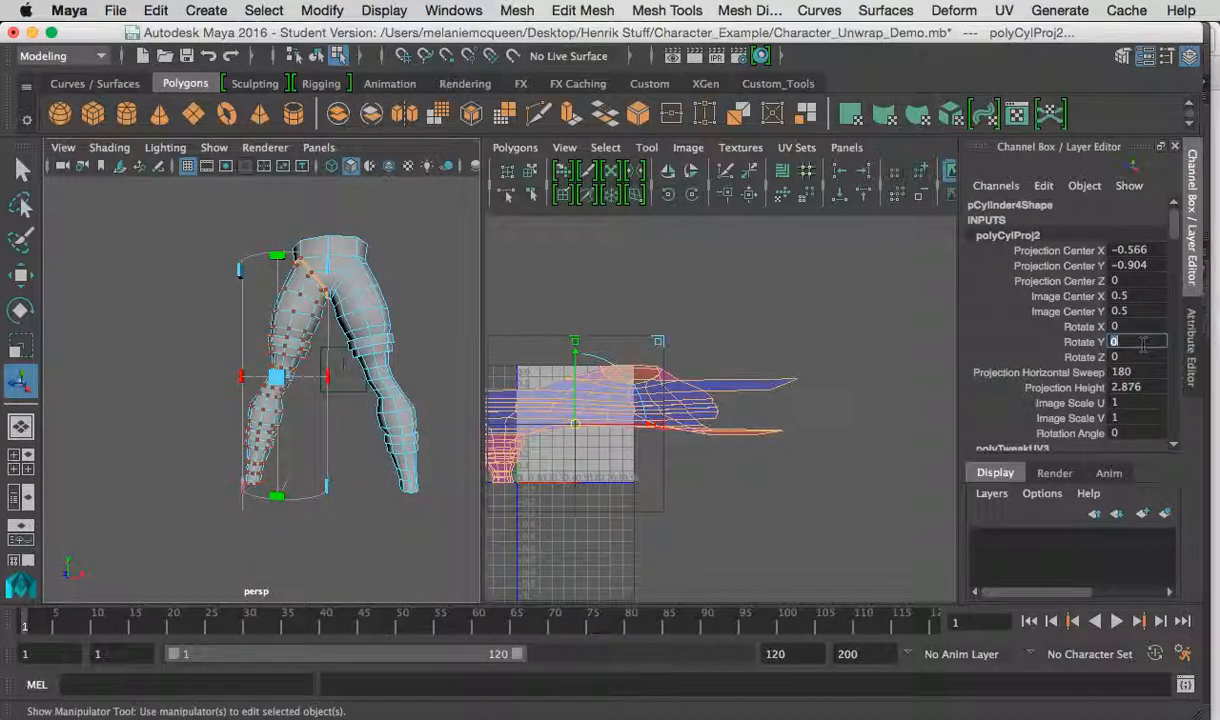
{"action": "type", "text": "0"}
{"action": "key", "text": "Return"}
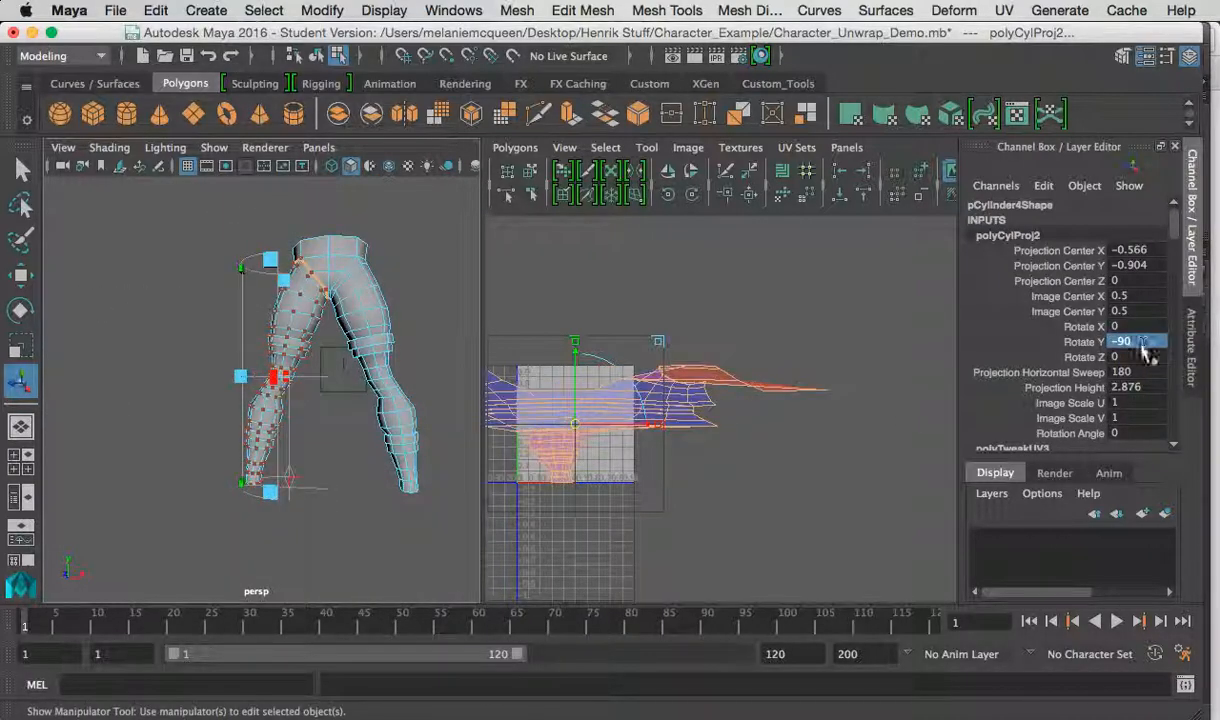
{"action": "double_click", "coordinate": [1140, 357]}
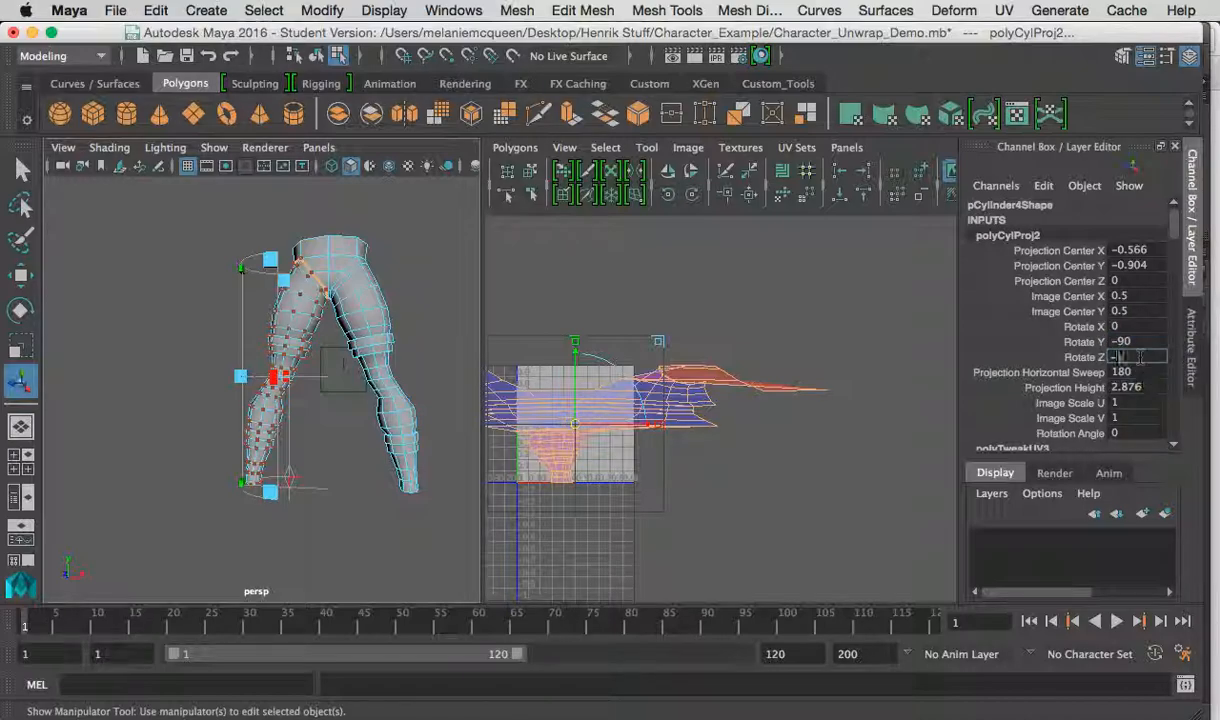
{"action": "key", "text": "Return"}
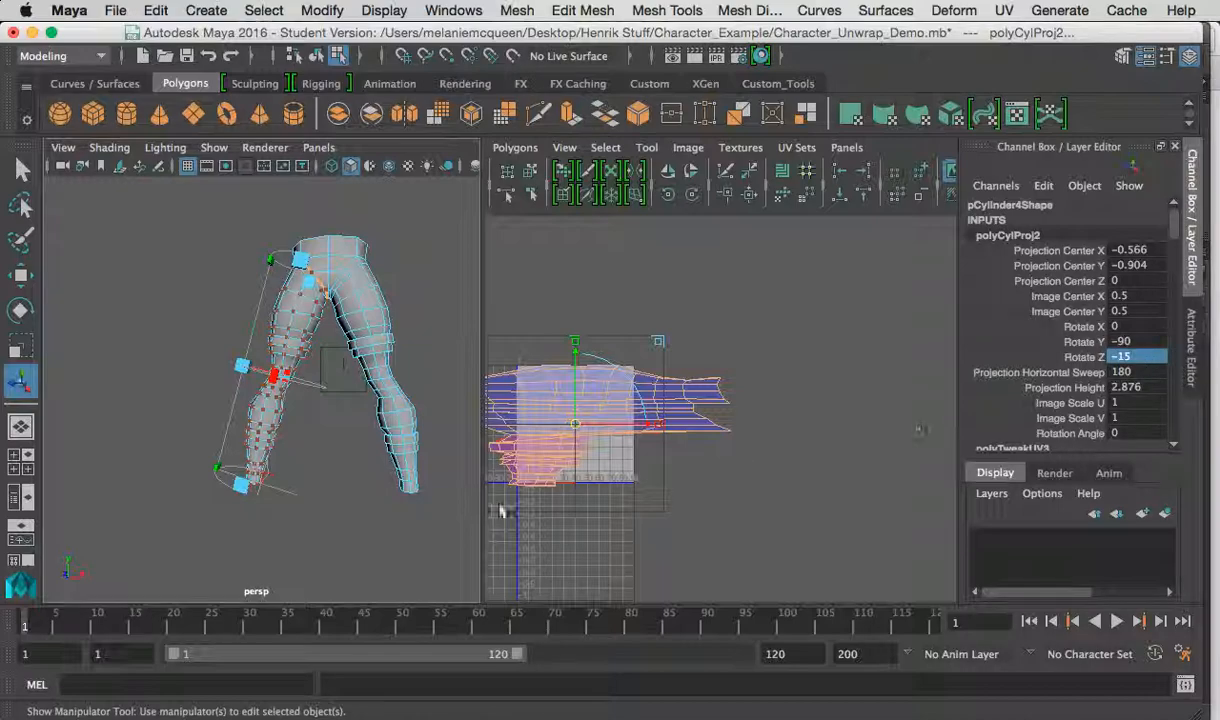
Move the leg's projected UV shell off the texture grid into the empty area of the UV space.
{"action": "left_click", "coordinate": [530, 170]}
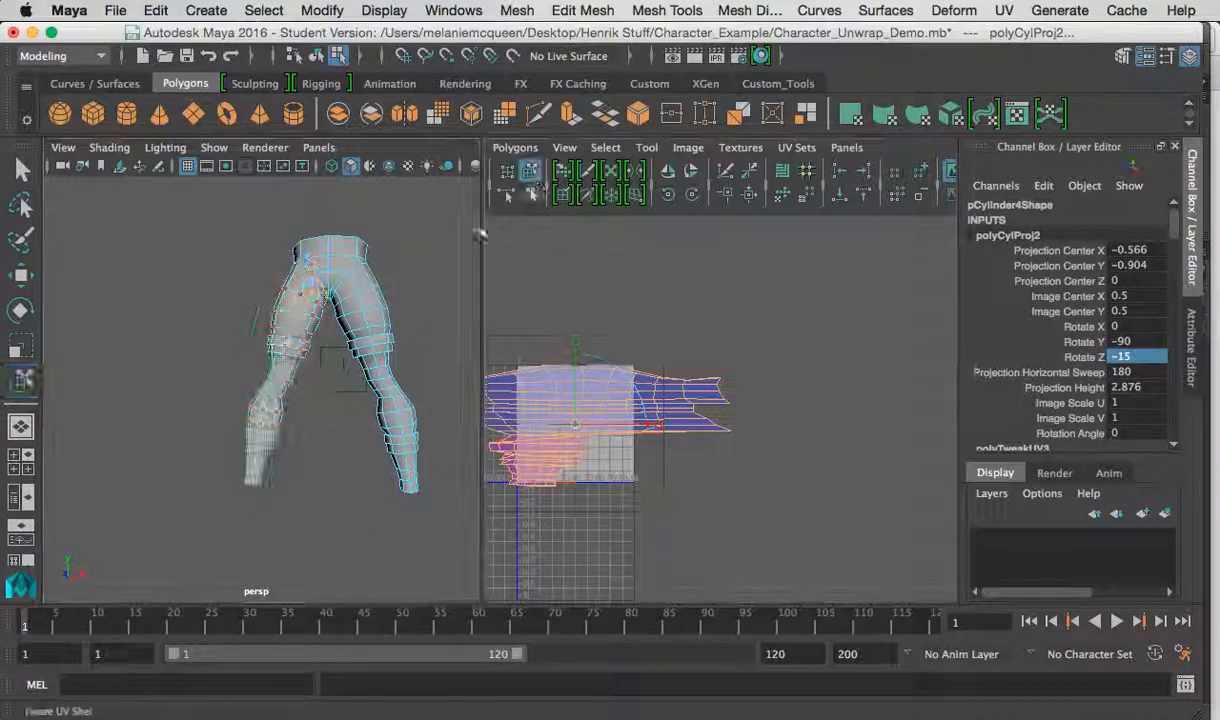
{"action": "left_click", "coordinate": [575, 447]}
{"action": "left_click_drag", "start_coordinate": [596, 428], "coordinate": [855, 560]}
{"action": "middle_click_drag", "start_coordinate": [694, 463], "coordinate": [463, 212]}
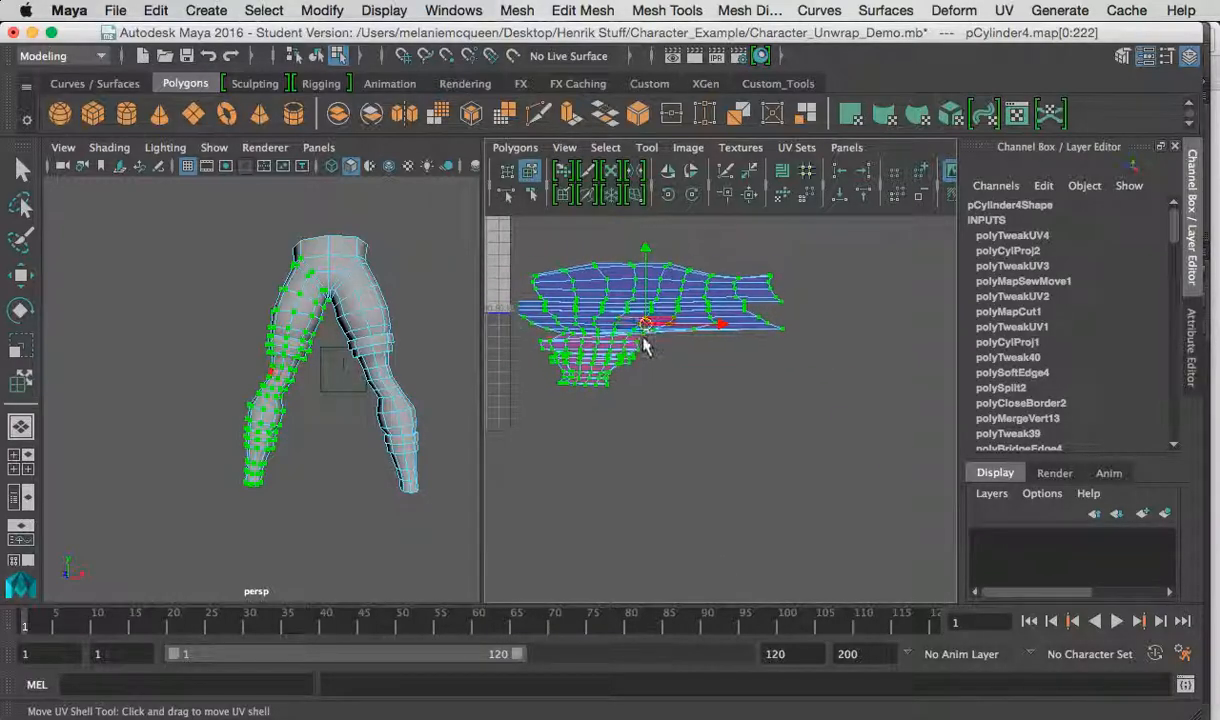
{"action": "middle_click_drag", "start_coordinate": [645, 338], "coordinate": [713, 438], "text": "alt"}
{"action": "left_click", "coordinate": [647, 148]}
{"action": "left_click", "coordinate": [646, 150]}
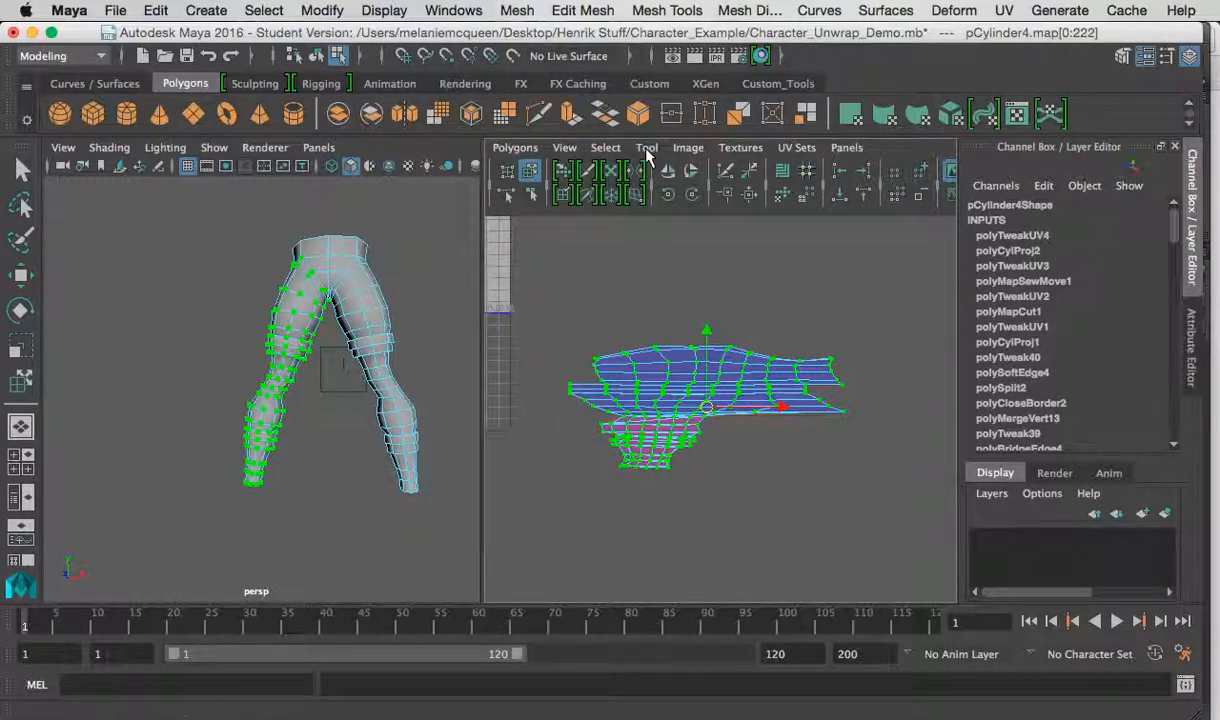
Select the edge line running down the inside of the projected leg and cut its UV edges as a seam.
{"action": "left_click_drag", "start_coordinate": [258, 362], "coordinate": [169, 327], "text": "alt"}
{"action": "right_click_drag", "start_coordinate": [190, 345], "coordinate": [338, 428], "text": "alt"}
{"action": "middle_click_drag", "start_coordinate": [345, 415], "coordinate": [294, 428], "text": "alt"}
{"action": "right_click_drag", "start_coordinate": [333, 372], "coordinate": [336, 205]}
{"action": "left_click_drag", "start_coordinate": [340, 322], "coordinate": [327, 346], "text": "alt"}
{"action": "double_click", "coordinate": [325, 344]}
{"action": "middle_click_drag", "start_coordinate": [324, 343], "coordinate": [302, 422], "text": "alt"}
{"action": "right_click_drag", "start_coordinate": [302, 422], "coordinate": [262, 395], "text": "alt"}
{"action": "left_click_drag", "start_coordinate": [310, 376], "coordinate": [430, 416], "text": "alt"}
{"action": "left_click", "coordinate": [515, 147]}
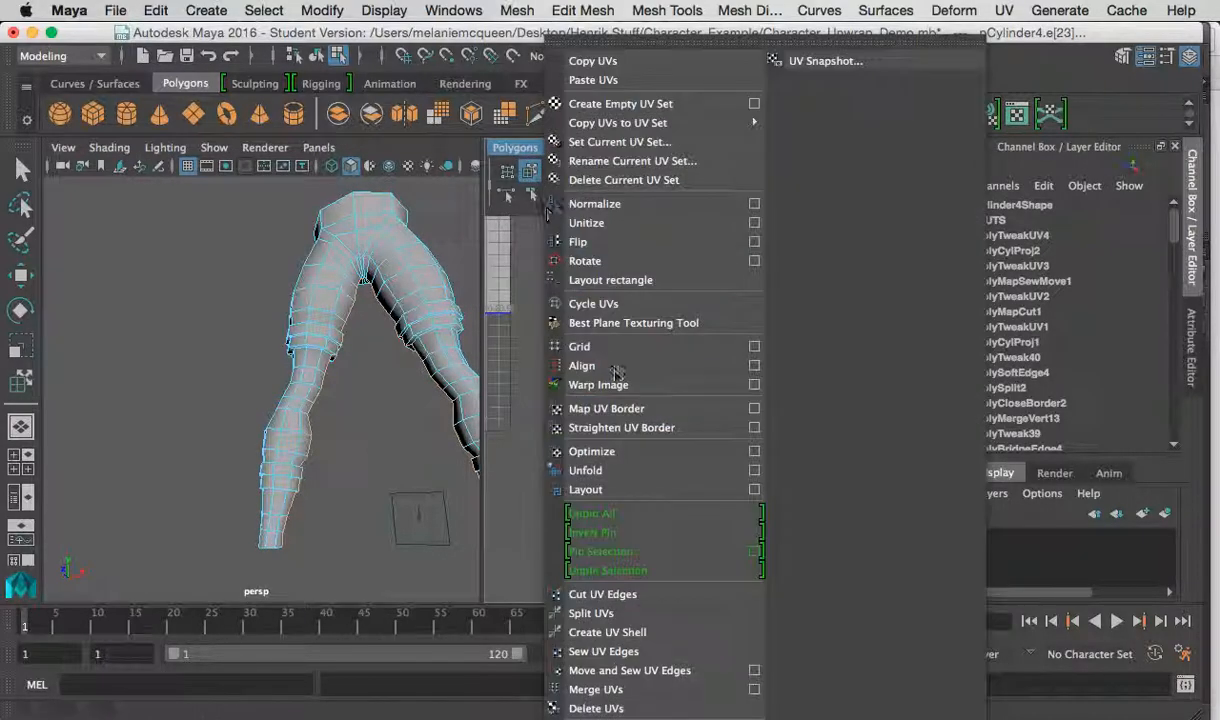
{"action": "left_click", "coordinate": [660, 594]}
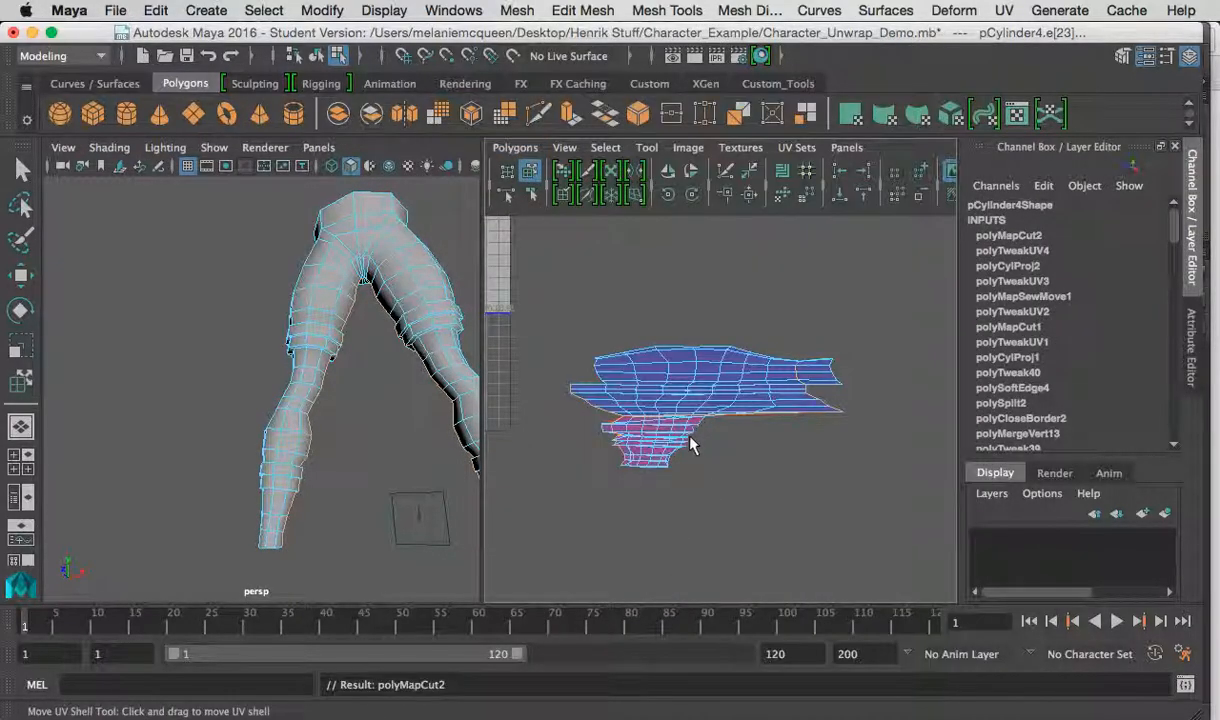
Select the cut leg's main UV shell and unfold it with the Smooth UV Tool until its faces lie flat.
{"action": "left_click", "coordinate": [530, 172]}
{"action": "left_click", "coordinate": [668, 357]}
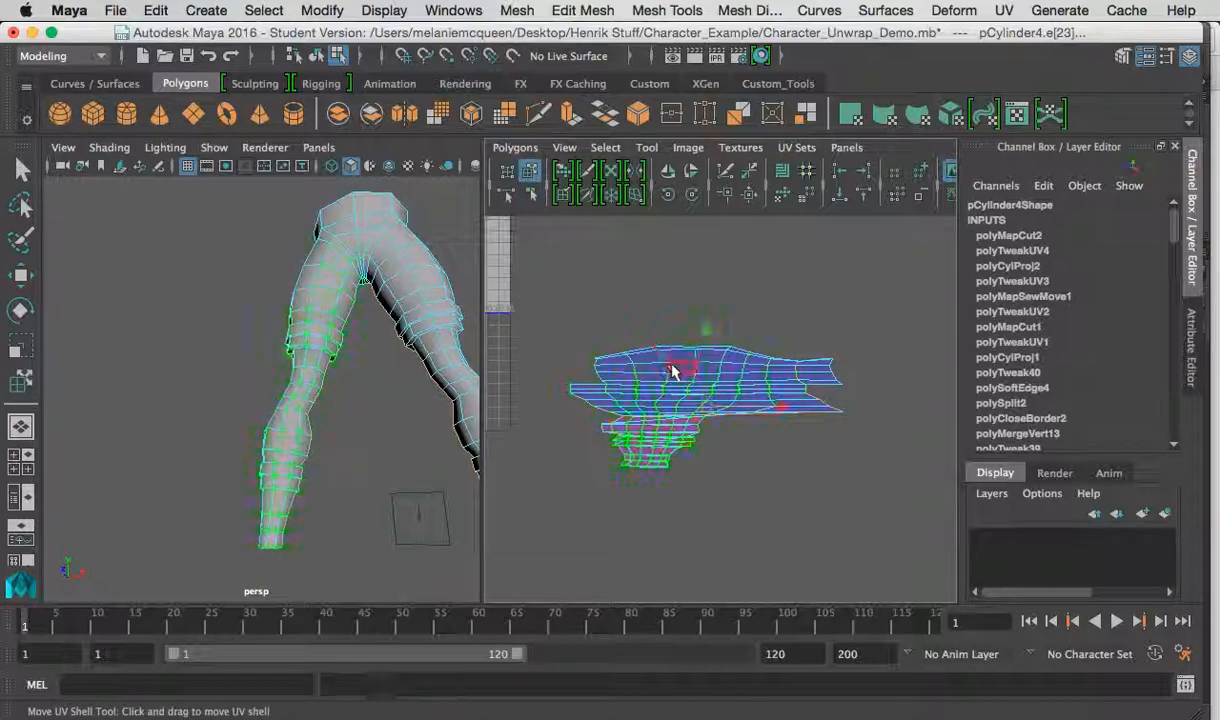
{"action": "left_click", "coordinate": [648, 150]}
{"action": "left_click", "coordinate": [692, 253]}
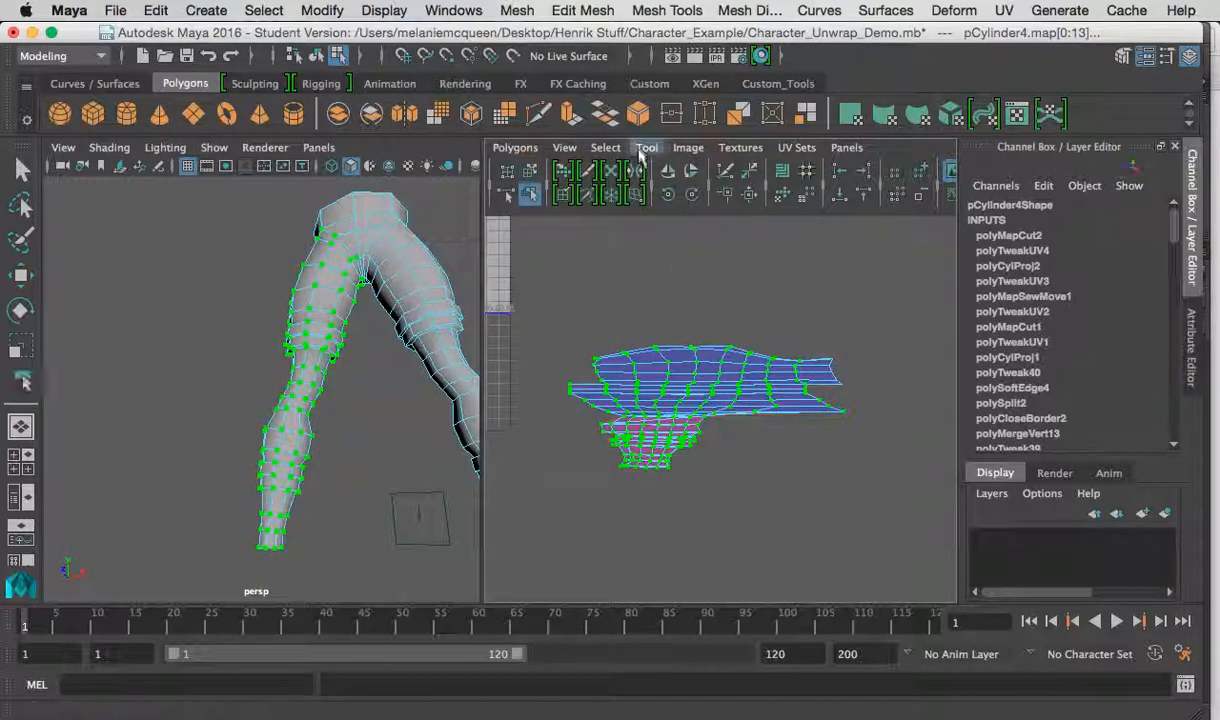
{"action": "left_click", "coordinate": [531, 173]}
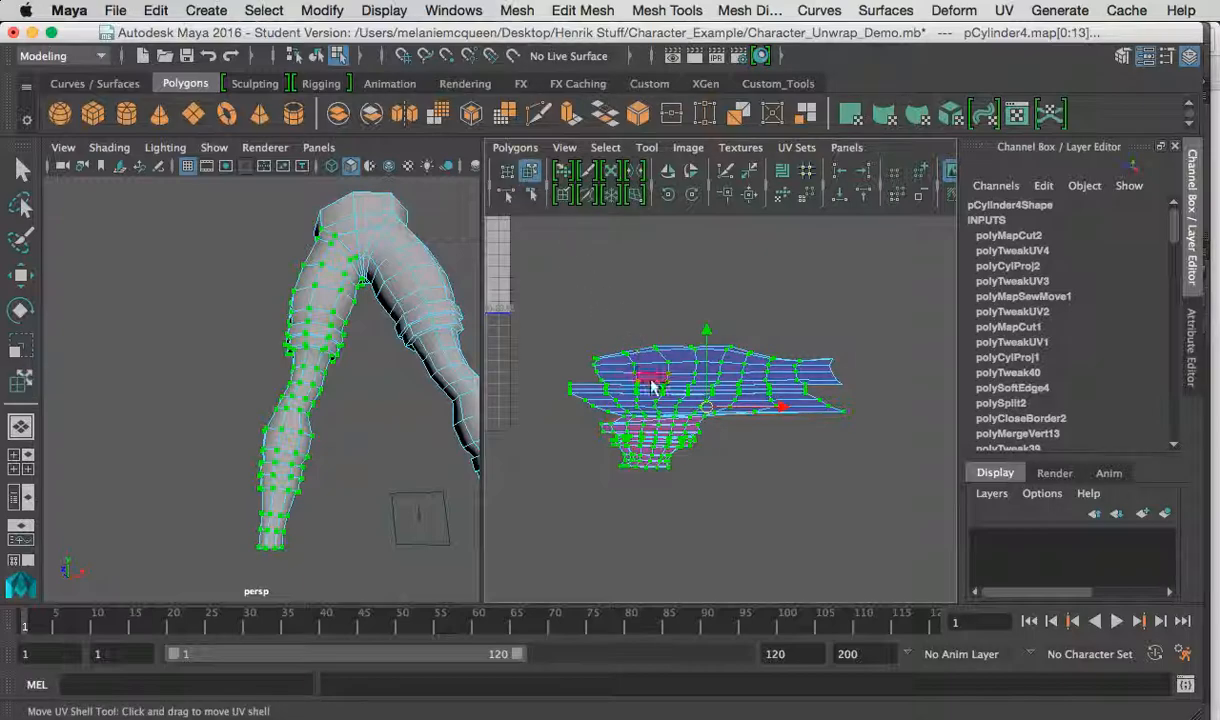
{"action": "left_click", "coordinate": [647, 148]}
{"action": "left_click", "coordinate": [689, 240]}
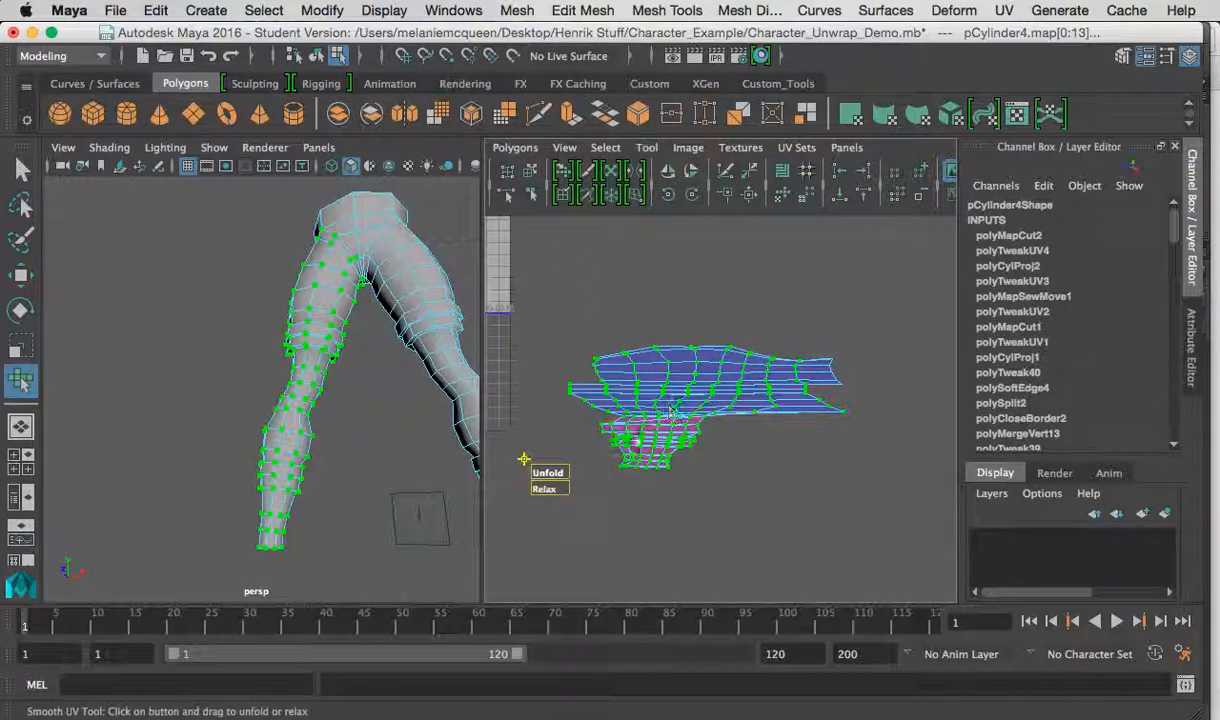
{"action": "mouse_move", "coordinate": [548, 471]}
{"action": "left_mouse_down"}
{"action": "mouse_move", "coordinate": [524, 460]}
{"action": "mouse_move", "coordinate": [540, 470]}
{"action": "left_mouse_up"}
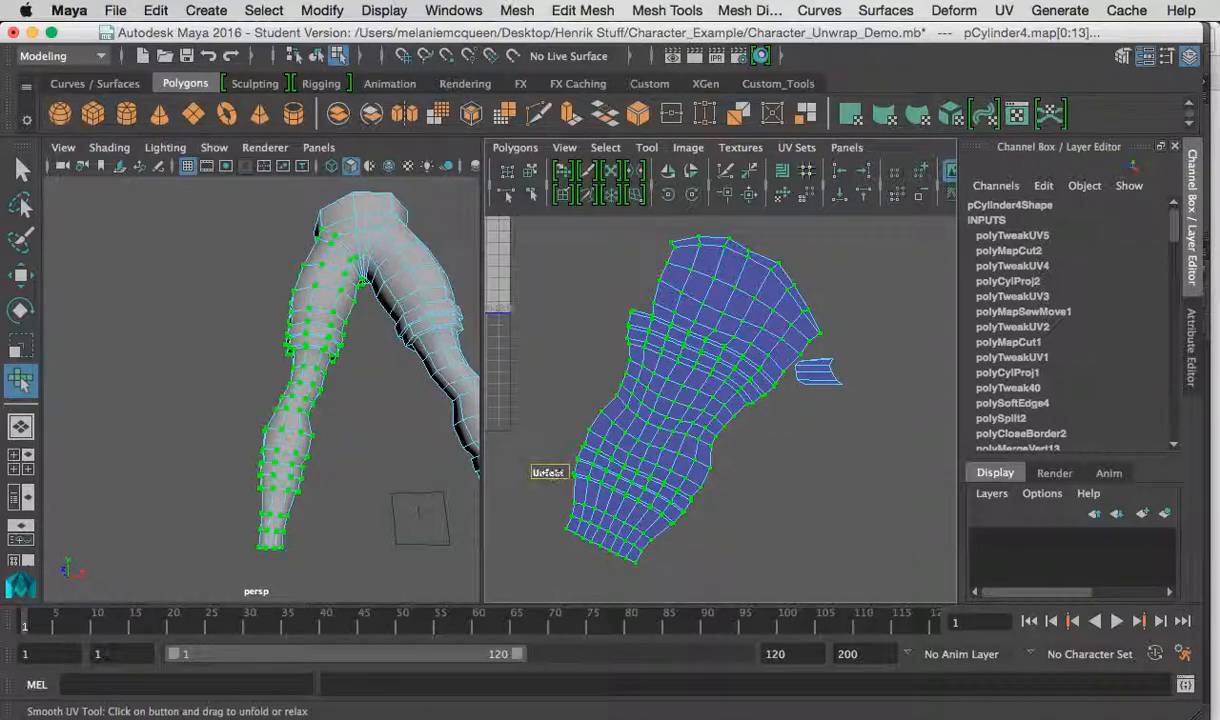
Select the small leftover inner-thigh UV shell and unfold it with the Smooth UV Tool.
{"action": "left_click_drag", "start_coordinate": [758, 378], "coordinate": [718, 389], "text": "alt"}
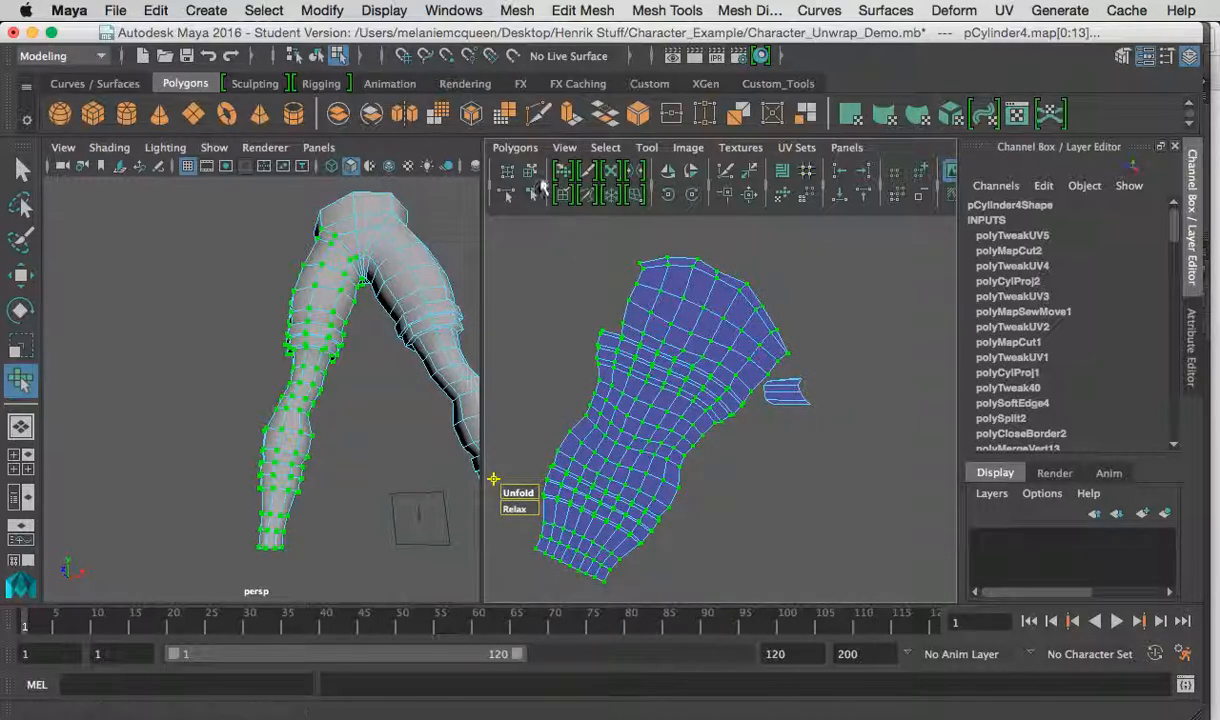
{"action": "left_click", "coordinate": [533, 174]}
{"action": "left_click", "coordinate": [794, 401]}
{"action": "left_click", "coordinate": [794, 404]}
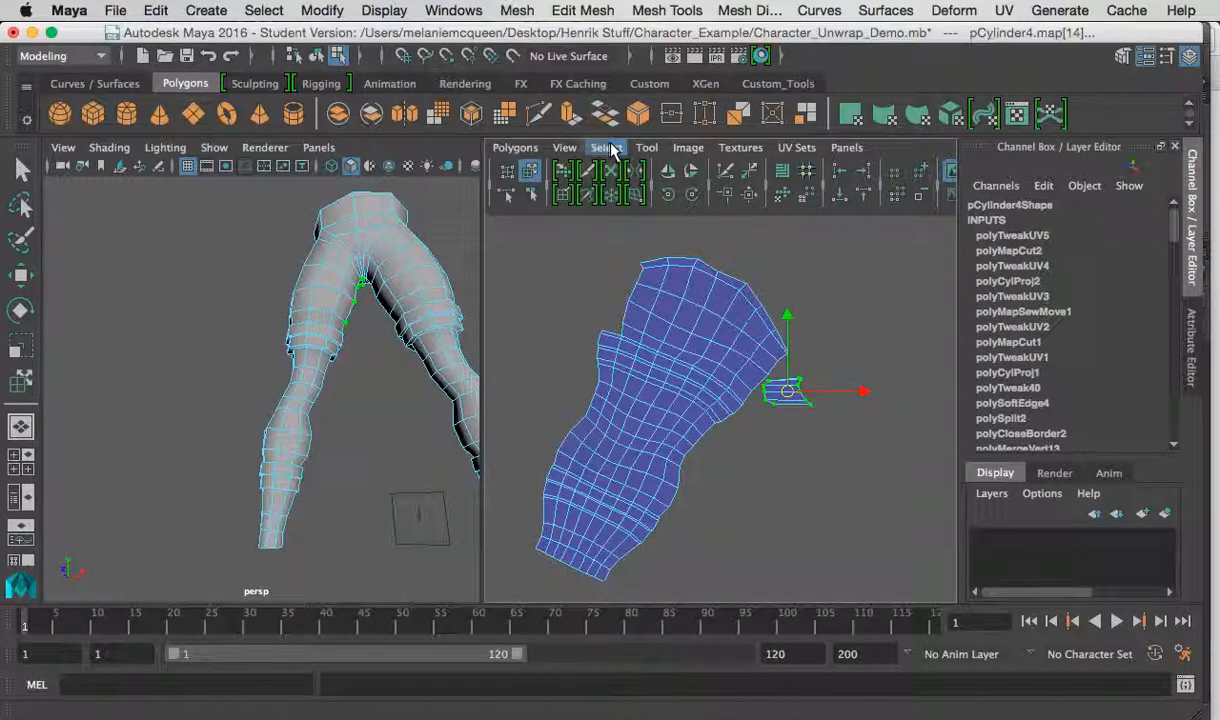
{"action": "left_click", "coordinate": [647, 147]}
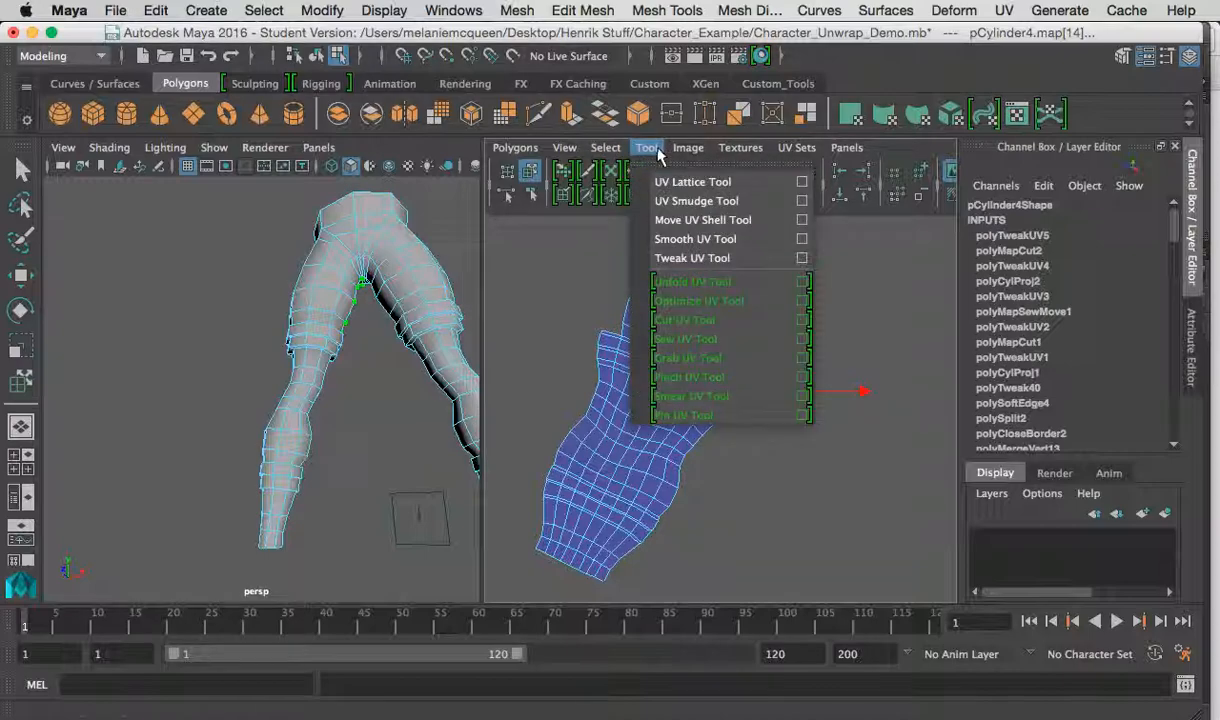
{"action": "left_click", "coordinate": [697, 239]}
{"action": "left_click_drag", "start_coordinate": [741, 409], "coordinate": [1208, 437]}
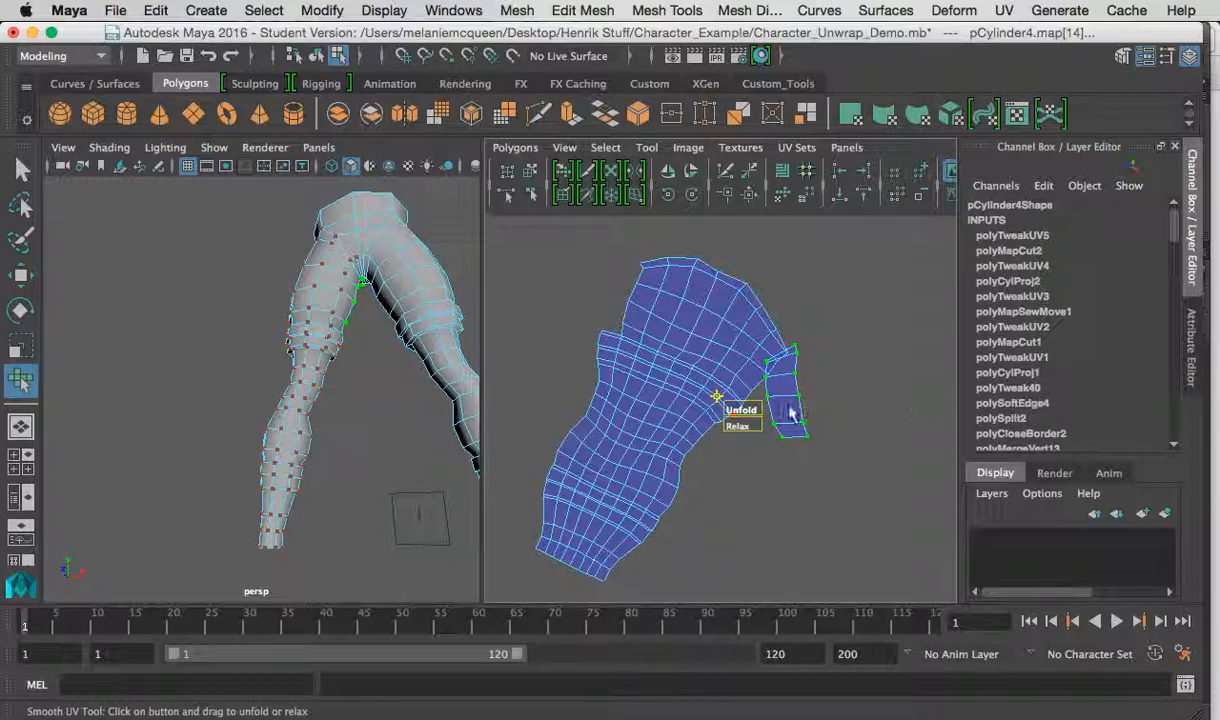
Move the small inner-thigh shell to the notch above the knee cuff on the leg shell and rotate it to fit.
{"action": "key", "text": "w"}
{"action": "left_click_drag", "start_coordinate": [788, 397], "coordinate": [605, 288]}
{"action": "key", "text": "e"}
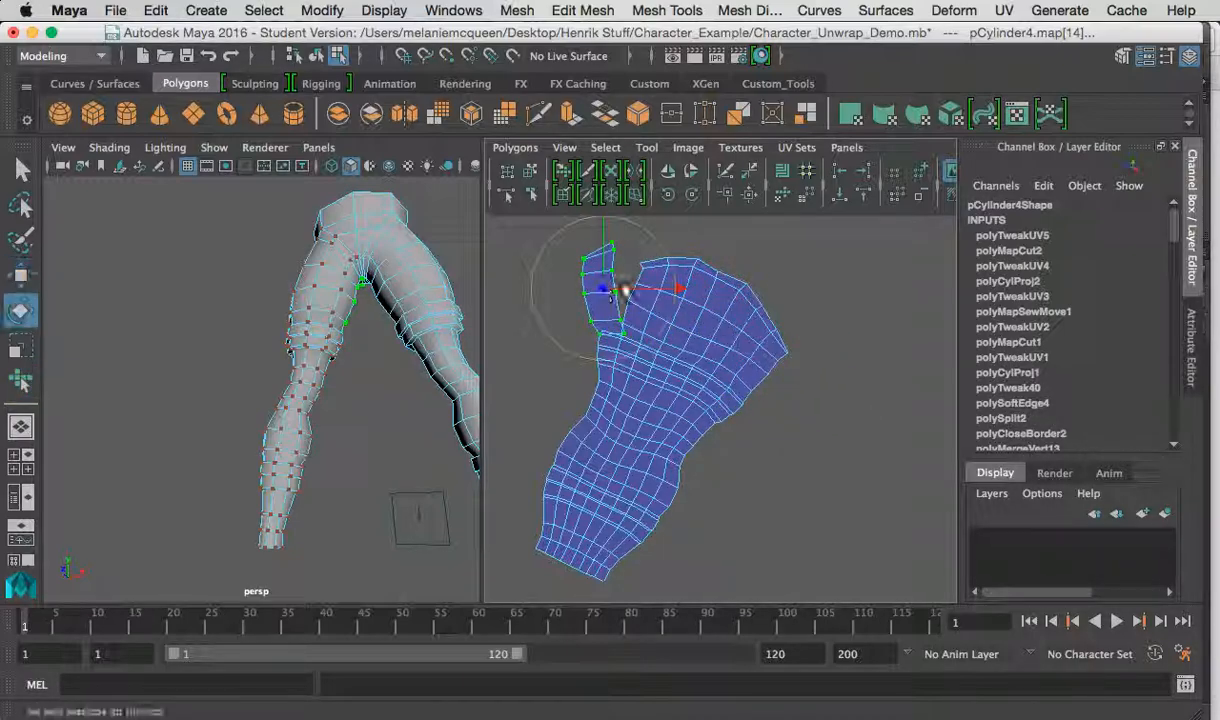
{"action": "left_click_drag", "start_coordinate": [673, 258], "coordinate": [618, 302]}
{"action": "key", "text": "r"}
{"action": "key", "text": "w"}
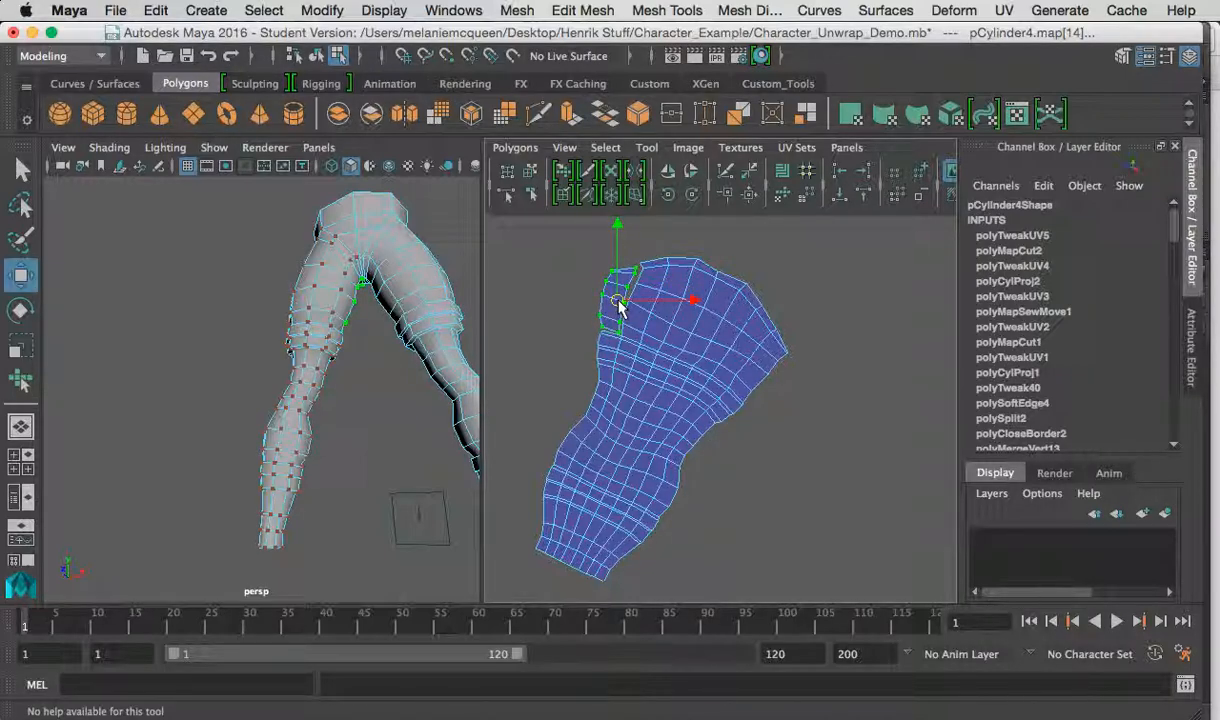
Select the split border edges along the inner thigh and above the knee cuff and join them with Move and Sew UV Edges.
{"action": "scroll", "coordinate": [678, 409], "scroll_direction": "up", "scroll_amount": 5}
{"action": "scroll", "coordinate": [390, 360], "scroll_direction": "up", "scroll_amount": 5}
{"action": "left_click_drag", "start_coordinate": [238, 310], "coordinate": [258, 290], "text": "alt"}
{"action": "right_click_drag", "start_coordinate": [248, 252], "coordinate": [243, 234]}
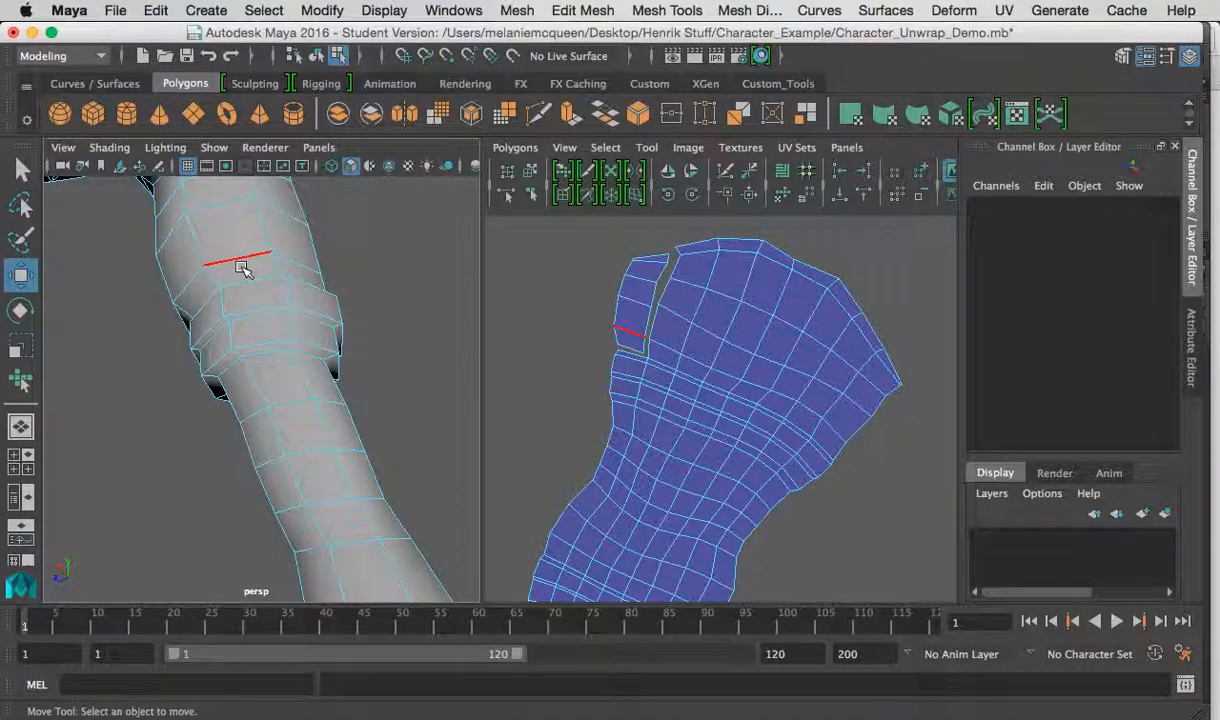
{"action": "left_click_drag", "start_coordinate": [244, 282], "coordinate": [245, 354], "text": "alt"}
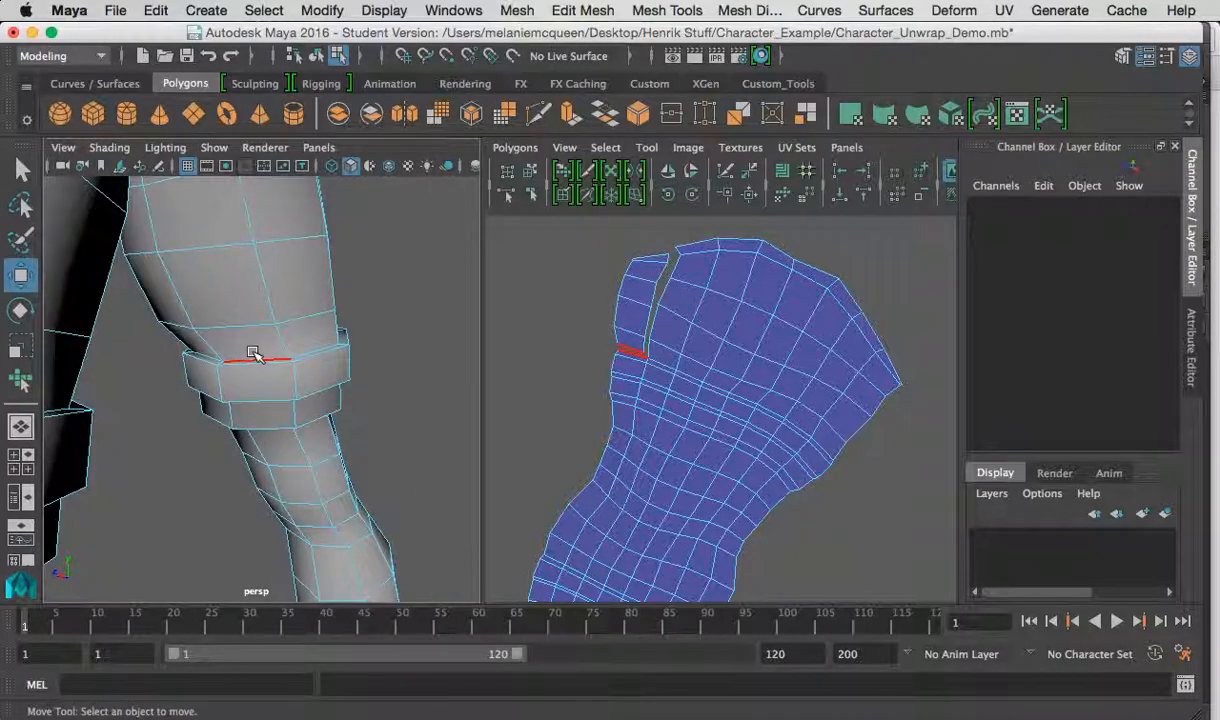
{"action": "left_click", "coordinate": [253, 355]}
{"action": "left_click", "coordinate": [283, 340]}
{"action": "left_click_drag", "start_coordinate": [258, 280], "coordinate": [205, 163], "text": "alt"}
{"action": "left_click", "coordinate": [201, 188], "text": "shift"}
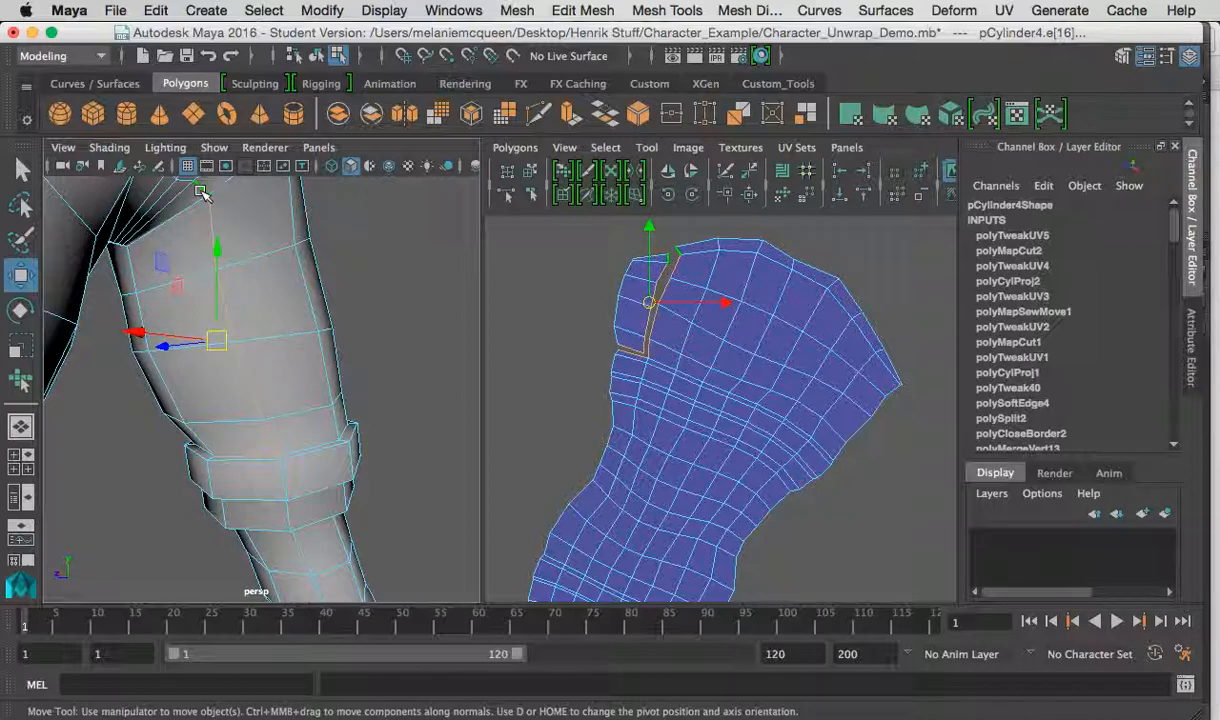
{"action": "left_click", "coordinate": [515, 147]}
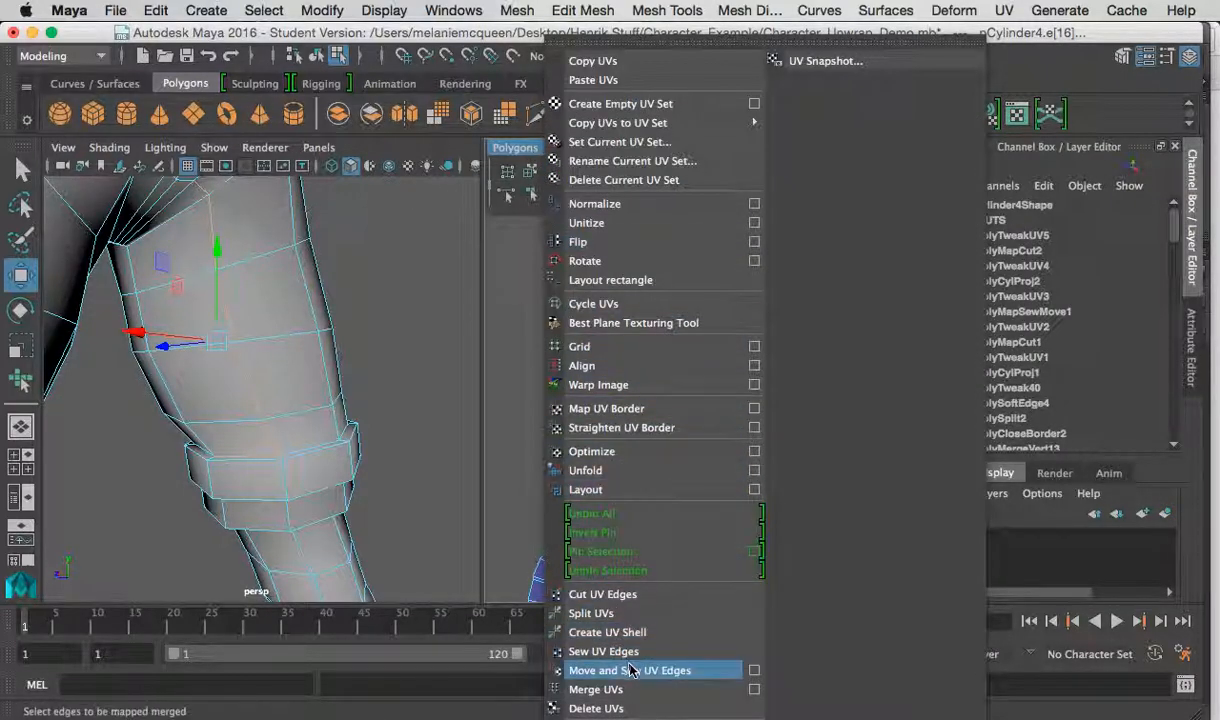
{"action": "left_click", "coordinate": [662, 670]}
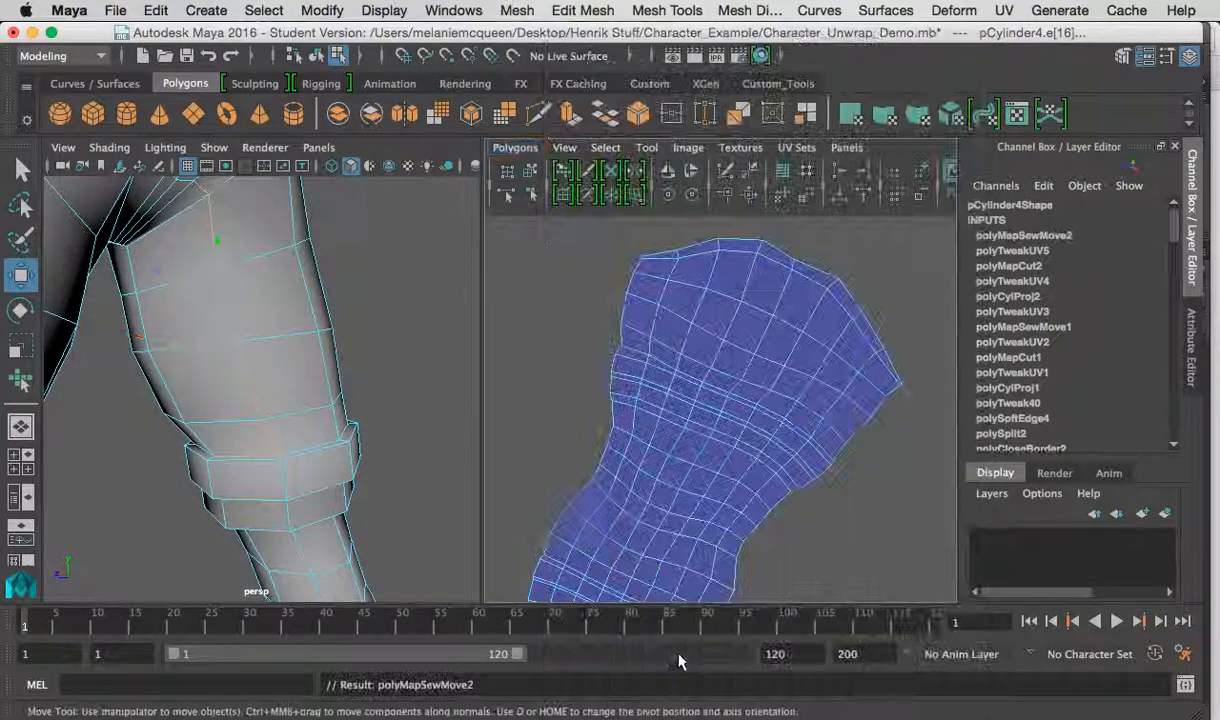
Select the whole sewn leg shell and unfold it again with the Smooth UV Tool to even out its faces.
{"action": "scroll", "coordinate": [621, 362], "scroll_direction": "down", "scroll_amount": 5}
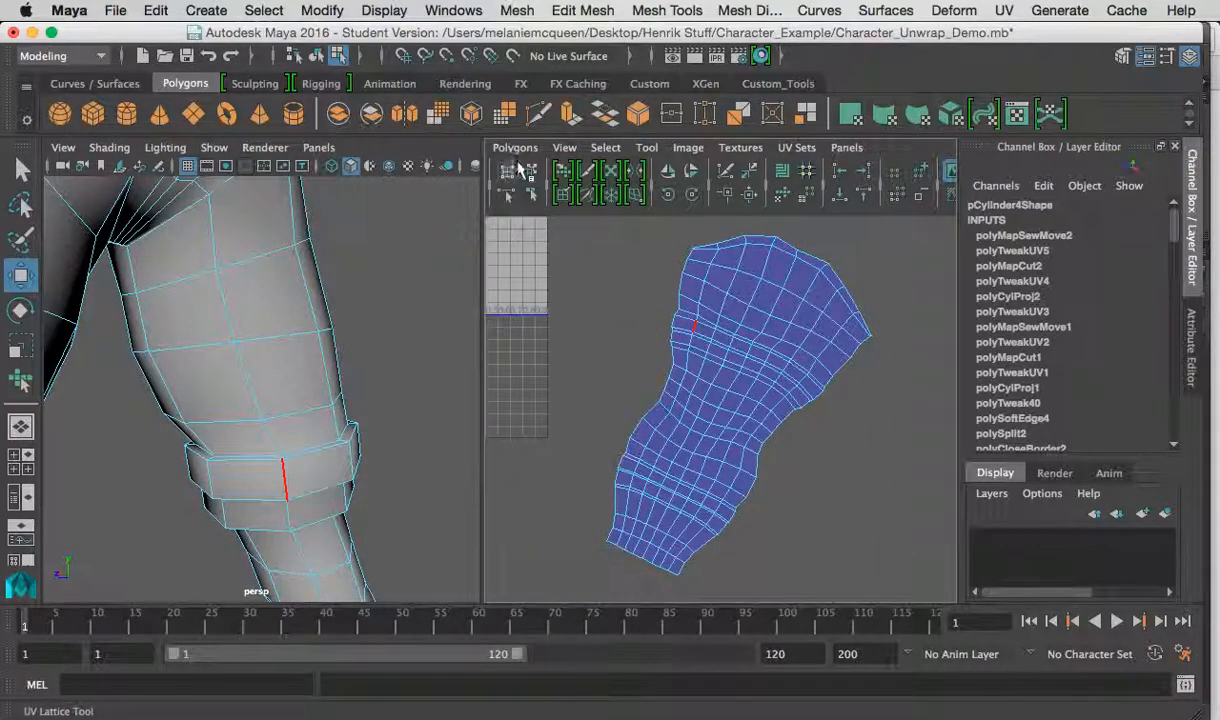
{"action": "left_click", "coordinate": [530, 170]}
{"action": "left_click", "coordinate": [710, 368]}
{"action": "left_click", "coordinate": [648, 147]}
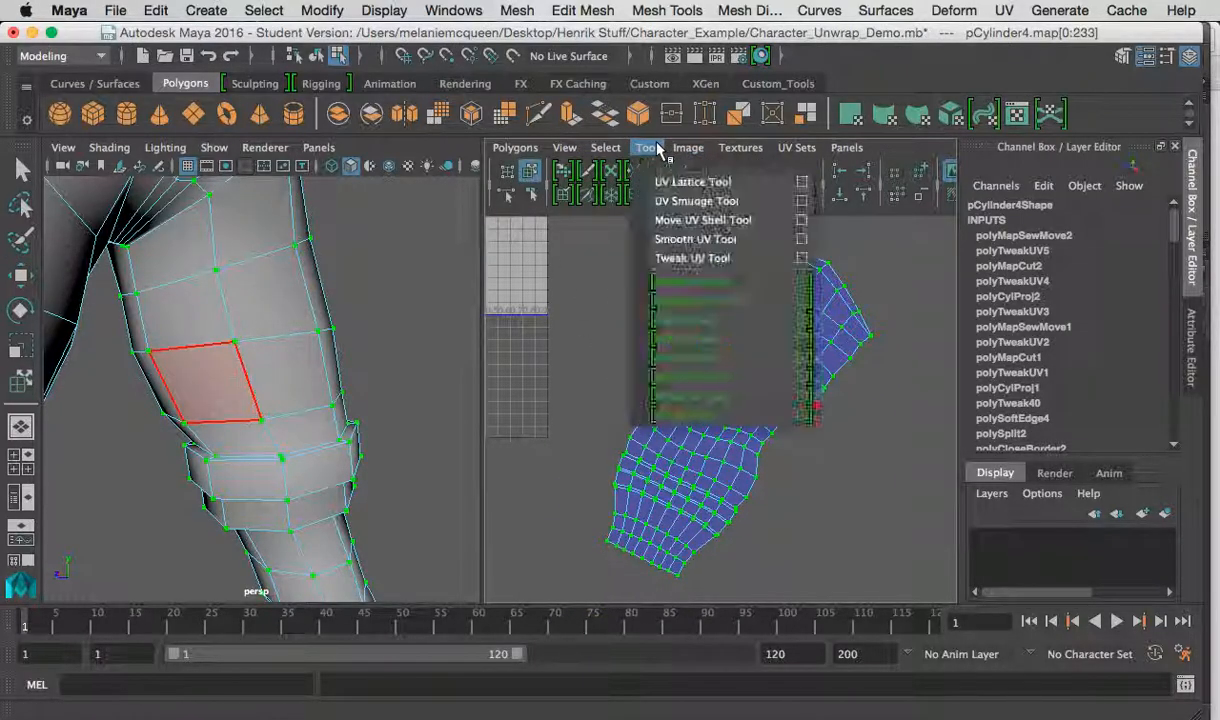
{"action": "left_click", "coordinate": [695, 239]}
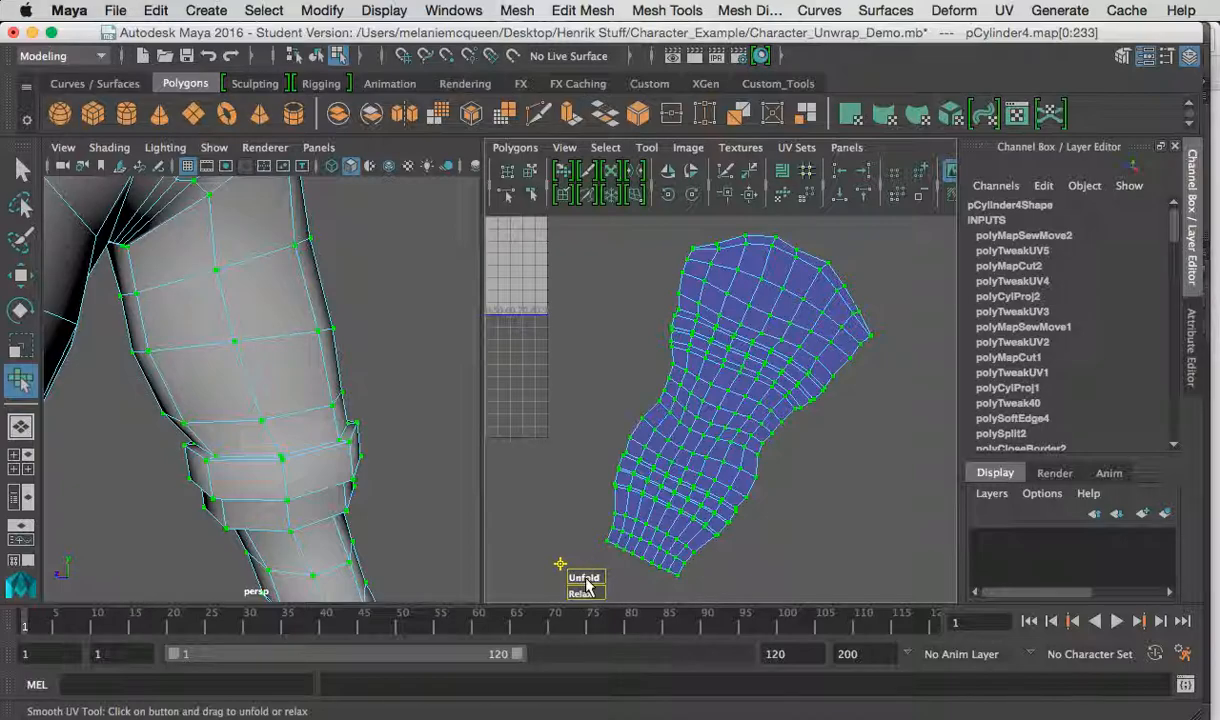
{"action": "left_click_drag", "start_coordinate": [593, 577], "coordinate": [603, 572]}
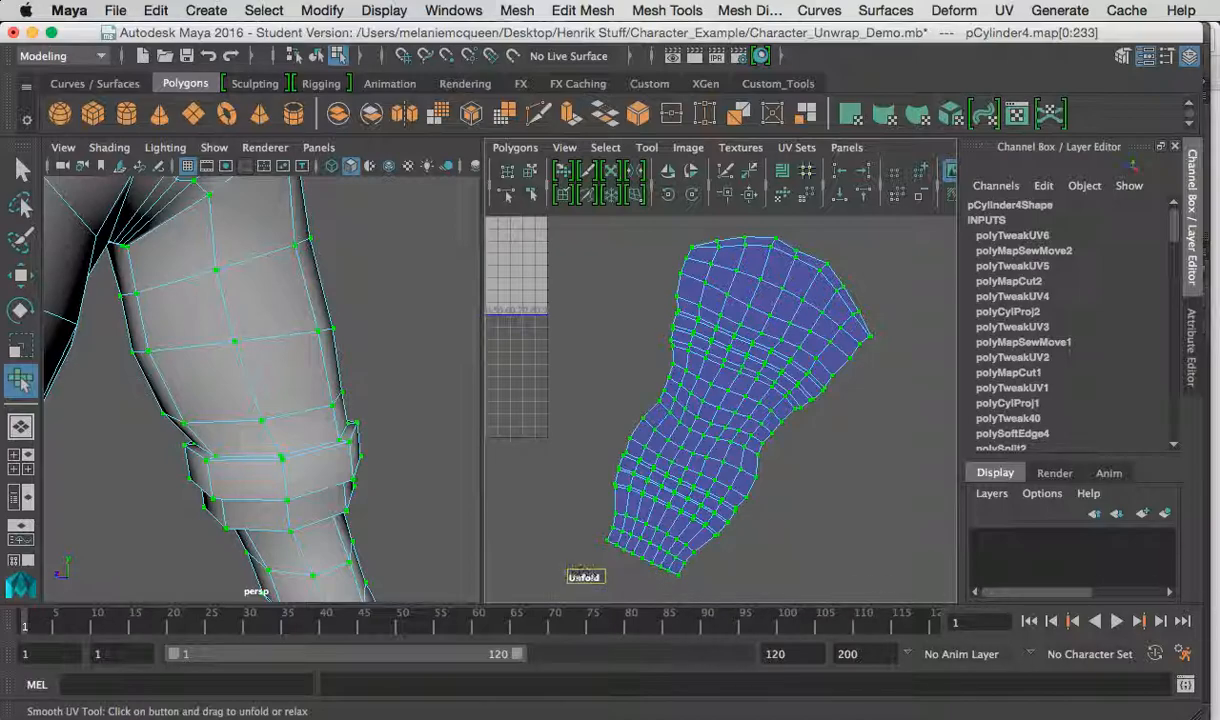
Switch the legs mesh from component editing back to object mode to show its complete UV layout.
{"action": "middle_click_drag", "start_coordinate": [629, 323], "coordinate": [630, 400], "text": "alt"}
{"action": "right_click_drag", "start_coordinate": [630, 400], "coordinate": [534, 276], "text": "alt"}
{"action": "middle_click_drag", "start_coordinate": [593, 313], "coordinate": [647, 359], "text": "alt"}
{"action": "right_click_drag", "start_coordinate": [647, 359], "coordinate": [636, 354], "text": "alt"}
{"action": "middle_click_drag", "start_coordinate": [636, 354], "coordinate": [661, 348], "text": "alt"}
{"action": "right_click_drag", "start_coordinate": [278, 237], "coordinate": [340, 168]}
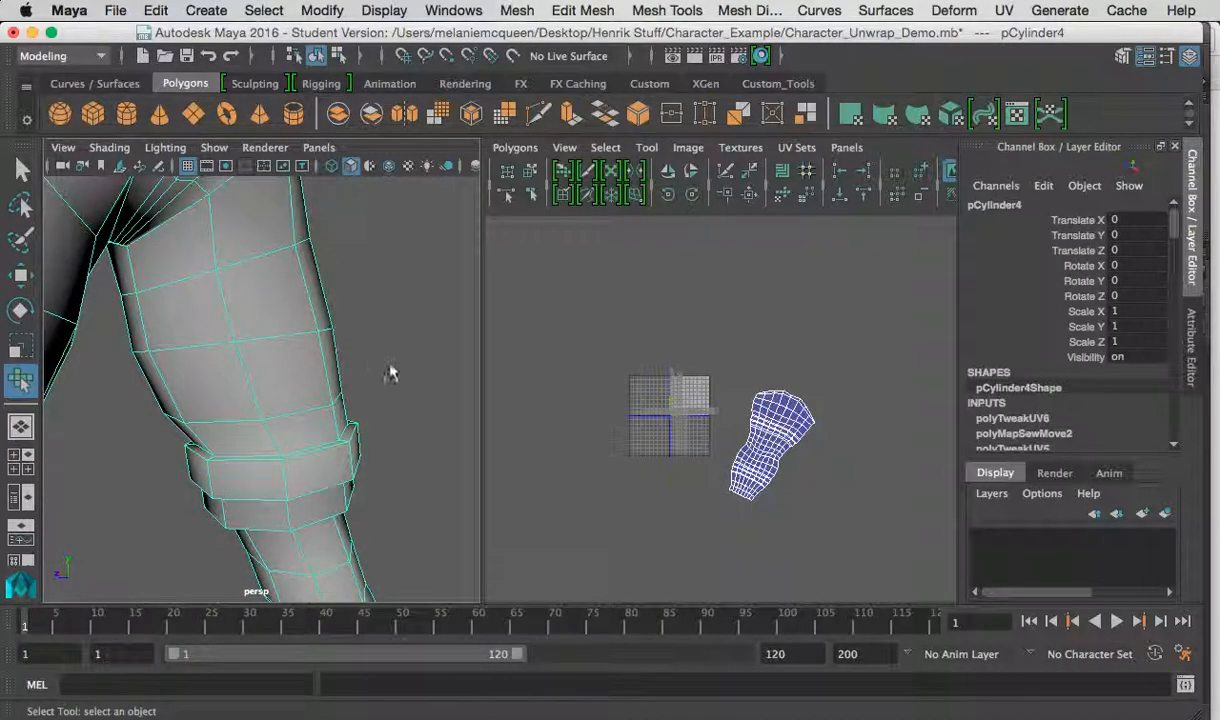
{"action": "right_click_drag", "start_coordinate": [389, 368], "coordinate": [262, 300], "text": "alt"}
{"action": "middle_click_drag", "start_coordinate": [602, 403], "coordinate": [566, 357], "text": "alt"}
{"action": "right_click_drag", "start_coordinate": [645, 472], "coordinate": [572, 430], "text": "alt"}
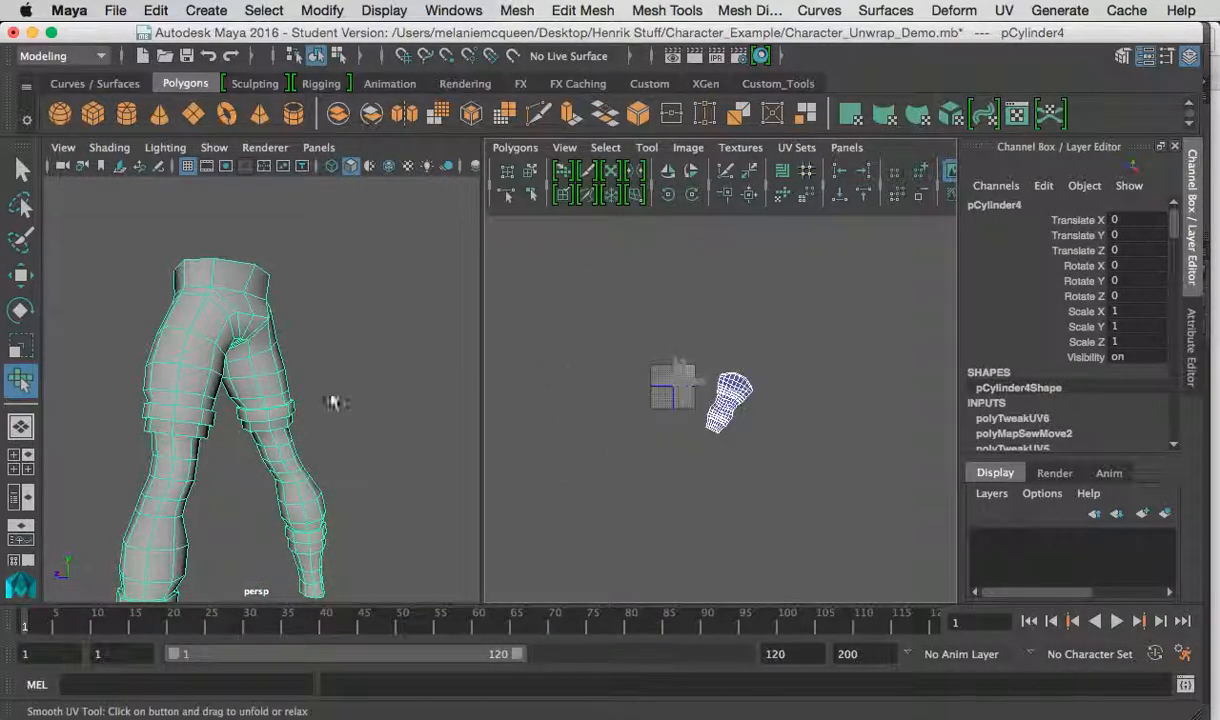
Move the finished leg shell across to the opposite side of the UV square.
{"action": "right_click_drag", "start_coordinate": [310, 318], "coordinate": [392, 373], "text": "alt"}
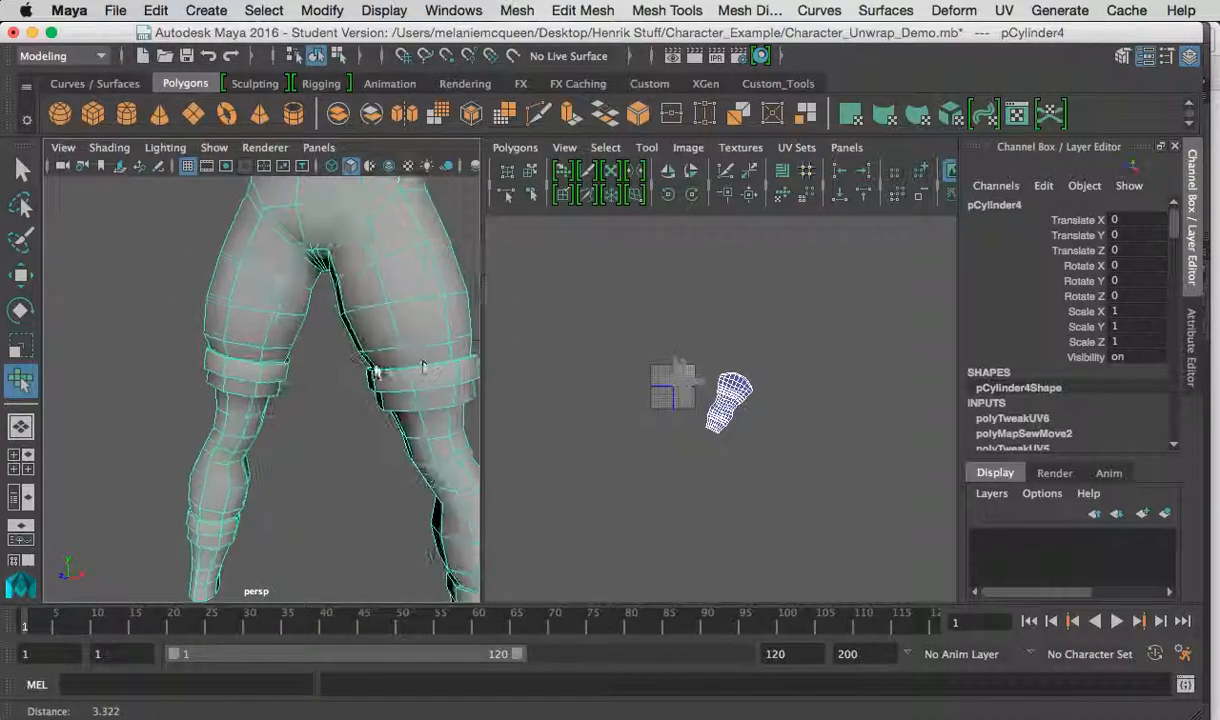
{"action": "left_click", "coordinate": [530, 170]}
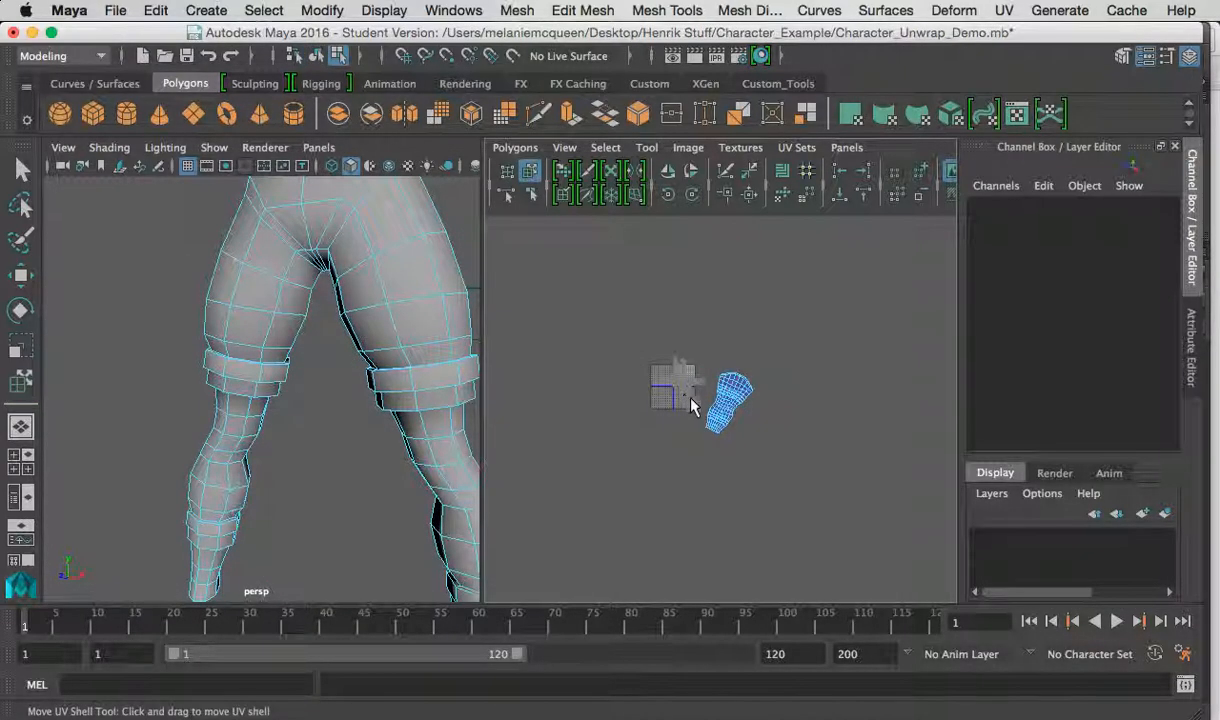
{"action": "left_click", "coordinate": [721, 407]}
{"action": "left_click_drag", "start_coordinate": [734, 412], "coordinate": [643, 384]}
{"action": "right_click_drag", "start_coordinate": [643, 384], "coordinate": [504, 160], "text": "alt"}
{"action": "right_click_drag", "start_coordinate": [684, 323], "coordinate": [855, 520], "text": "alt"}
{"action": "middle_click_drag", "start_coordinate": [703, 414], "coordinate": [508, 380], "text": "alt"}
{"action": "right_click_drag", "start_coordinate": [671, 400], "coordinate": [679, 393], "text": "alt"}
{"action": "right_click_drag", "start_coordinate": [308, 220], "coordinate": [306, 246]}
{"action": "left_click", "coordinate": [362, 320]}
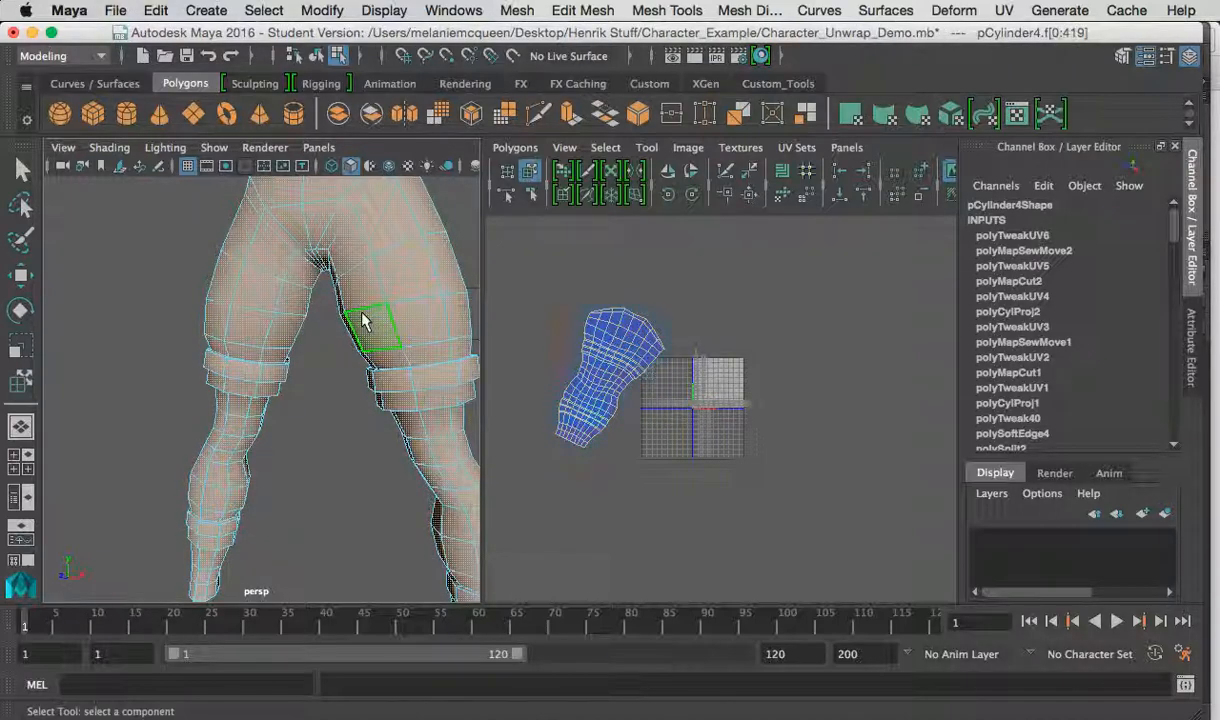
{"action": "double_click", "coordinate": [424, 328], "text": "shift"}
{"action": "key", "text": "f"}
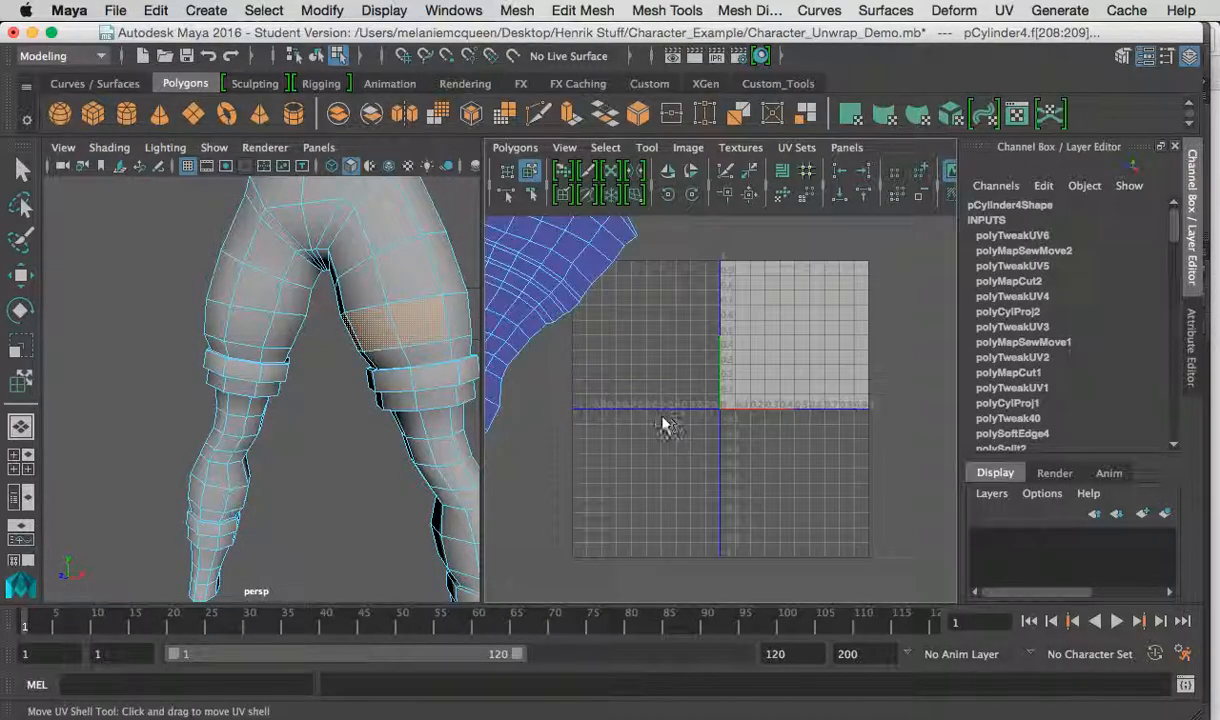
Select the whole finished leg shell and fit it inside the 0 to 1 UV square with Layout.
{"action": "scroll", "coordinate": [660, 448], "scroll_direction": "down", "scroll_amount": 5}
{"action": "left_click", "coordinate": [508, 171]}
{"action": "left_click", "coordinate": [530, 172]}
{"action": "left_click", "coordinate": [572, 352]}
{"action": "scroll", "coordinate": [617, 404], "scroll_direction": "down", "scroll_amount": 5}
{"action": "middle_click_drag", "start_coordinate": [692, 332], "coordinate": [681, 319], "text": "alt"}
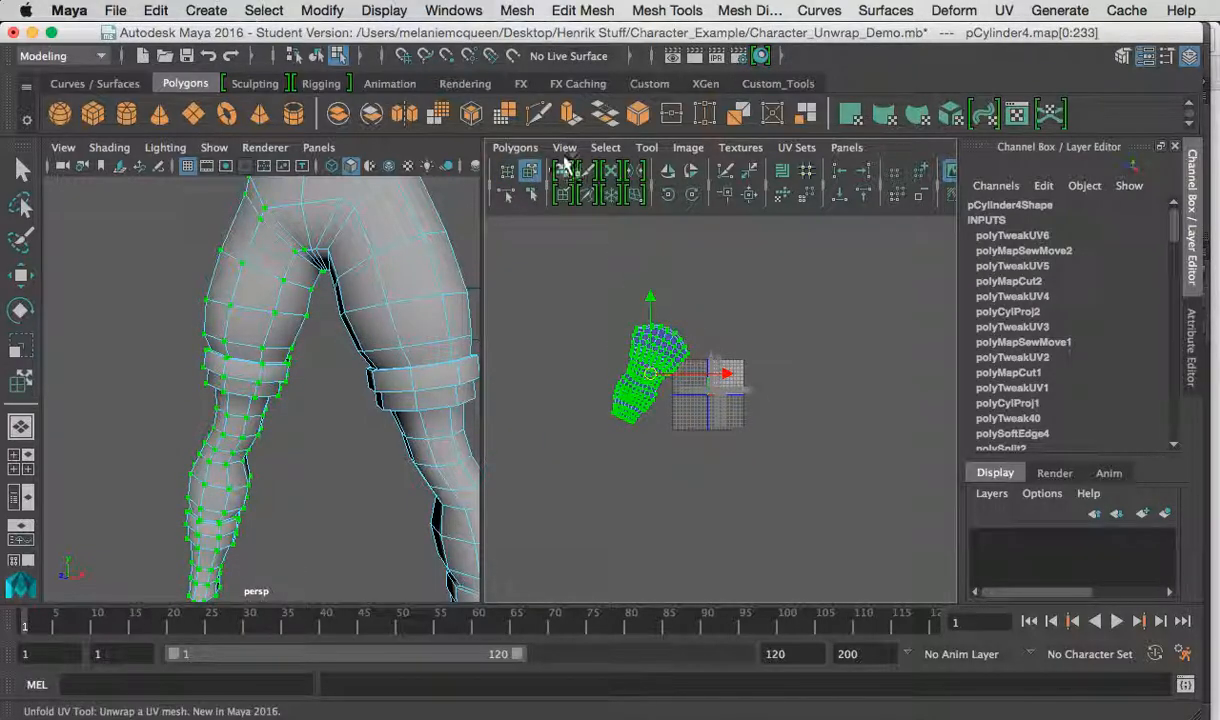
{"action": "left_click", "coordinate": [517, 149]}
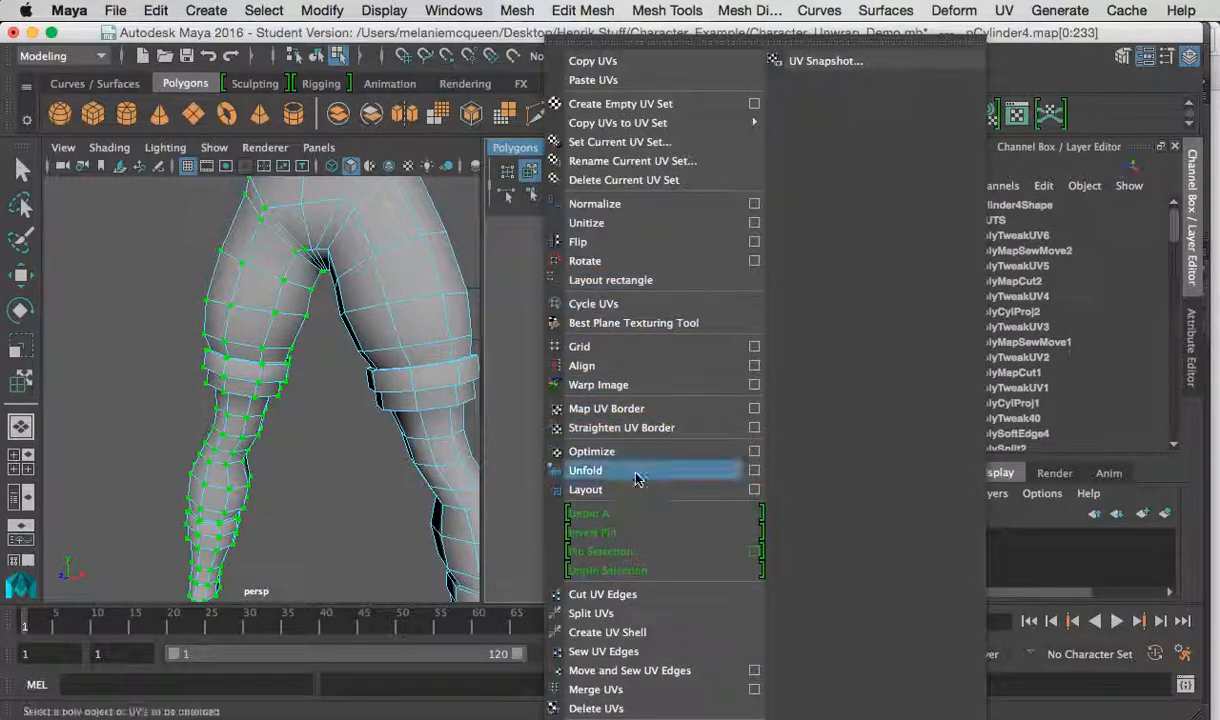
{"action": "left_click", "coordinate": [676, 490]}
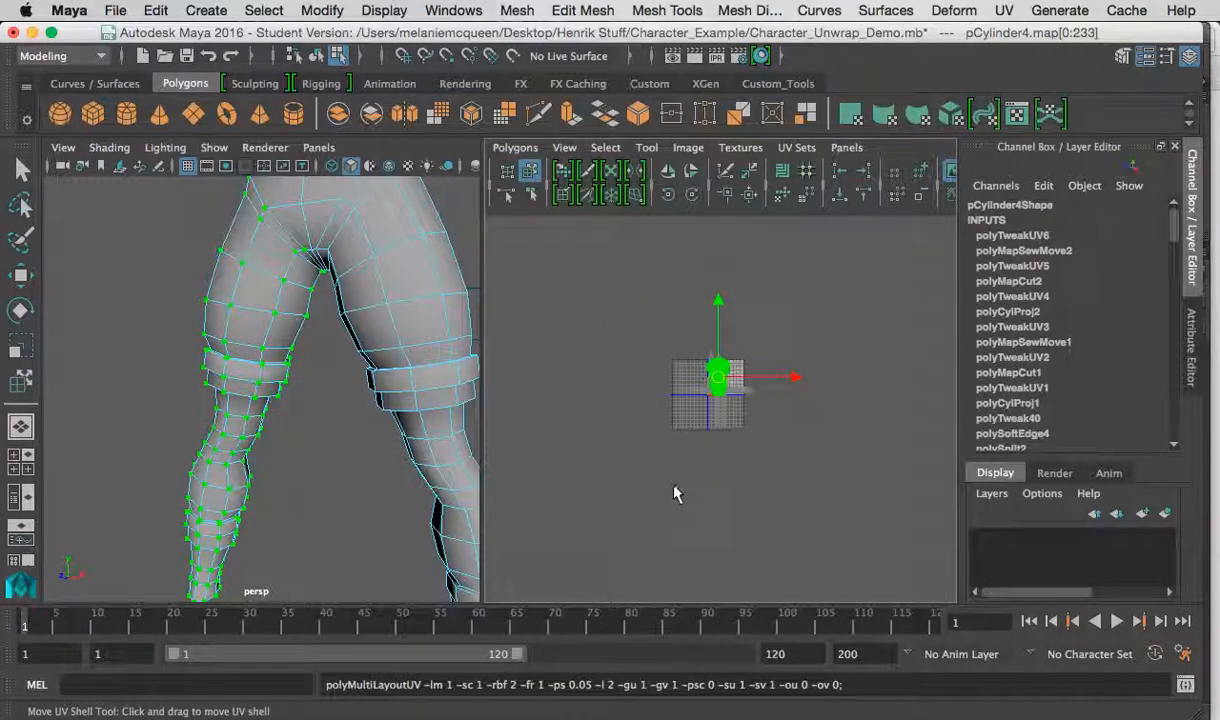
{"action": "key", "text": "a"}
{"action": "middle_click_drag", "start_coordinate": [739, 446], "coordinate": [688, 456], "text": "alt"}
{"action": "scroll", "coordinate": [688, 456], "scroll_direction": "up", "scroll_amount": 3}
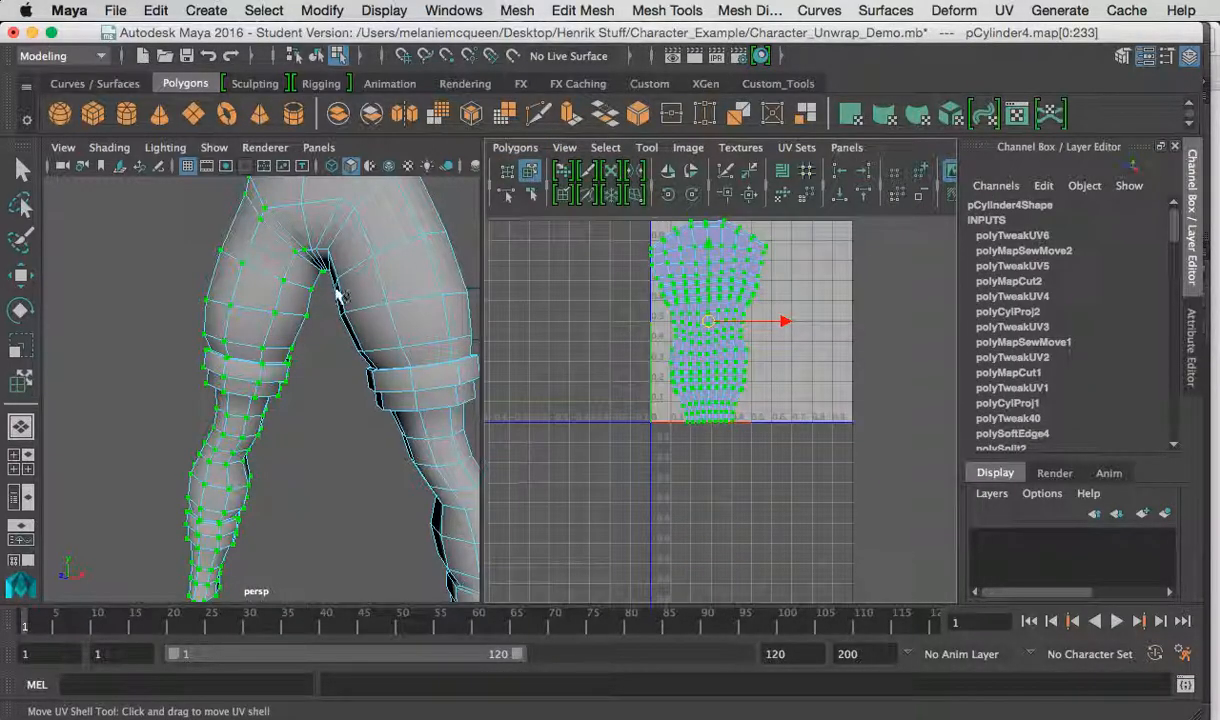
{"action": "right_click_drag", "start_coordinate": [351, 193], "coordinate": [349, 244]}
{"action": "left_click", "coordinate": [344, 243]}
{"action": "right_click_drag", "start_coordinate": [372, 194], "coordinate": [442, 168]}
{"action": "left_click", "coordinate": [430, 386]}
{"action": "right_click_drag", "start_coordinate": [514, 388], "coordinate": [523, 56], "text": "alt"}
{"action": "right_click_drag", "start_coordinate": [619, 273], "coordinate": [758, 452], "text": "alt"}
Select all faces of the other, still unmapped leg from the upper thigh down to the ankle.
{"action": "right_click_drag", "start_coordinate": [354, 224], "coordinate": [355, 270]}
{"action": "left_click", "coordinate": [355, 238]}
{"action": "double_click", "coordinate": [380, 219], "text": "shift"}
{"action": "double_click", "coordinate": [366, 207]}
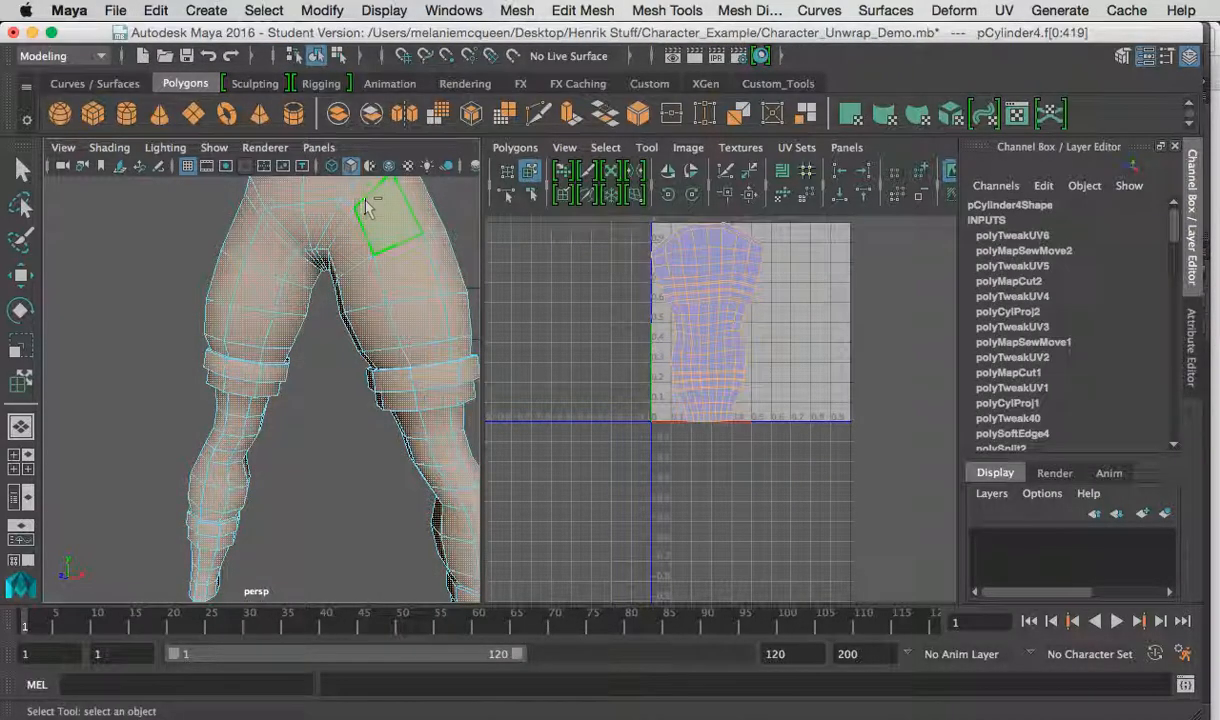
{"action": "left_click_drag", "start_coordinate": [338, 250], "coordinate": [384, 313], "text": "alt"}
{"action": "middle_click_drag", "start_coordinate": [384, 313], "coordinate": [367, 360], "text": "alt"}
{"action": "left_click", "coordinate": [359, 272]}
{"action": "left_click", "coordinate": [345, 312], "text": "shift"}
{"action": "double_click", "coordinate": [366, 296], "text": "shift"}
{"action": "left_click", "coordinate": [330, 347], "text": "shift"}
{"action": "double_click", "coordinate": [353, 345], "text": "shift"}
{"action": "left_click_drag", "start_coordinate": [303, 377], "coordinate": [458, 645], "text": "shift"}
{"action": "middle_click_drag", "start_coordinate": [345, 510], "coordinate": [354, 395], "text": "alt"}
{"action": "left_click_drag", "start_coordinate": [354, 395], "coordinate": [366, 376], "text": "alt"}
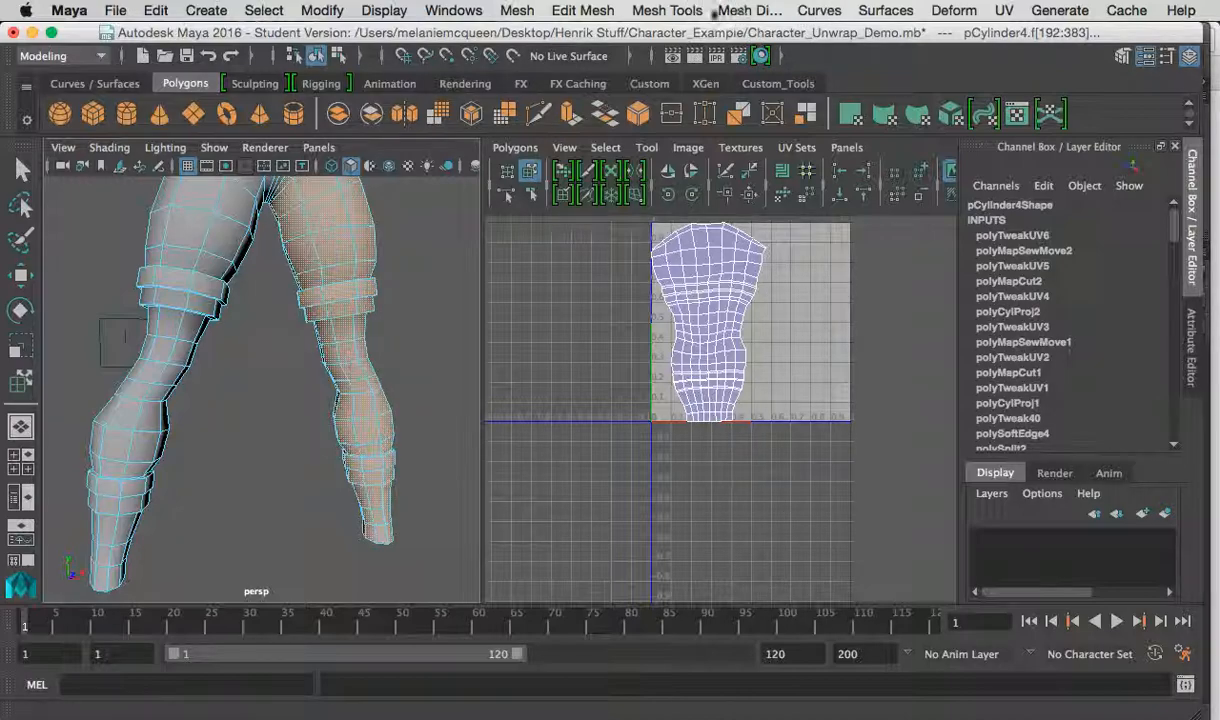
Apply a cylindrical UV projection to the selected leg faces with Rotate Y 90 and Rotate Z 15.
{"action": "left_click", "coordinate": [1004, 10]}
{"action": "left_click", "coordinate": [1010, 211]}
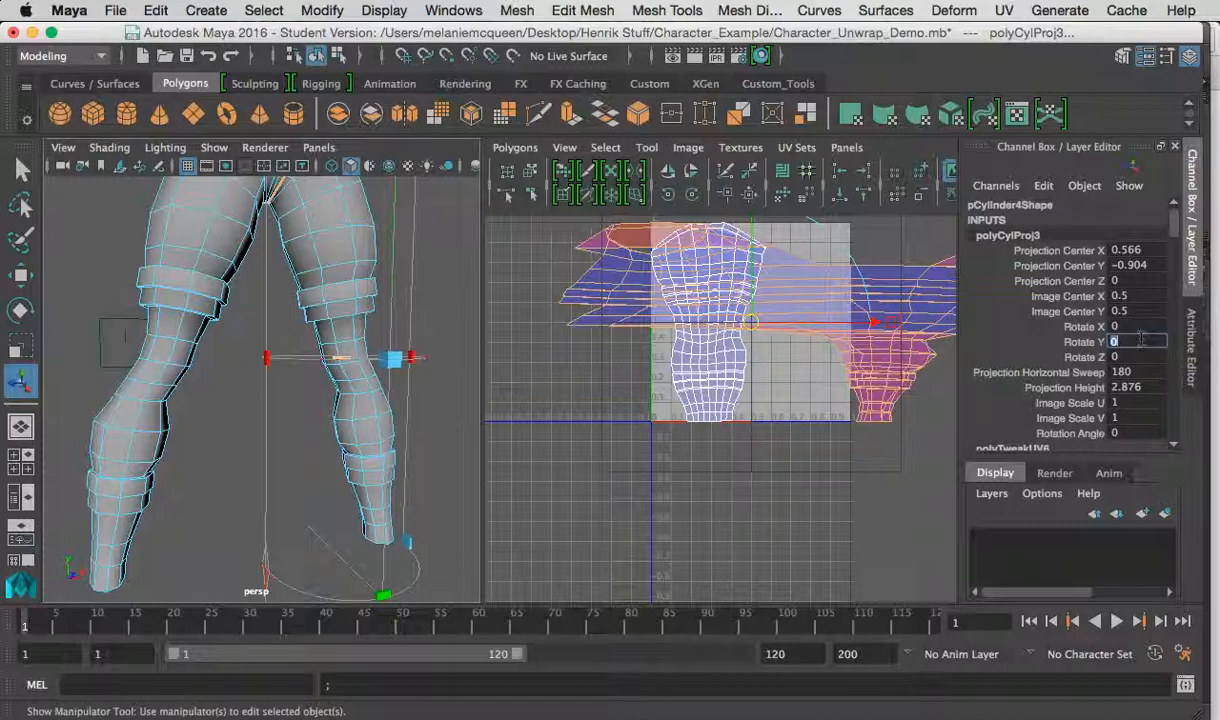
{"action": "key", "text": "Return"}
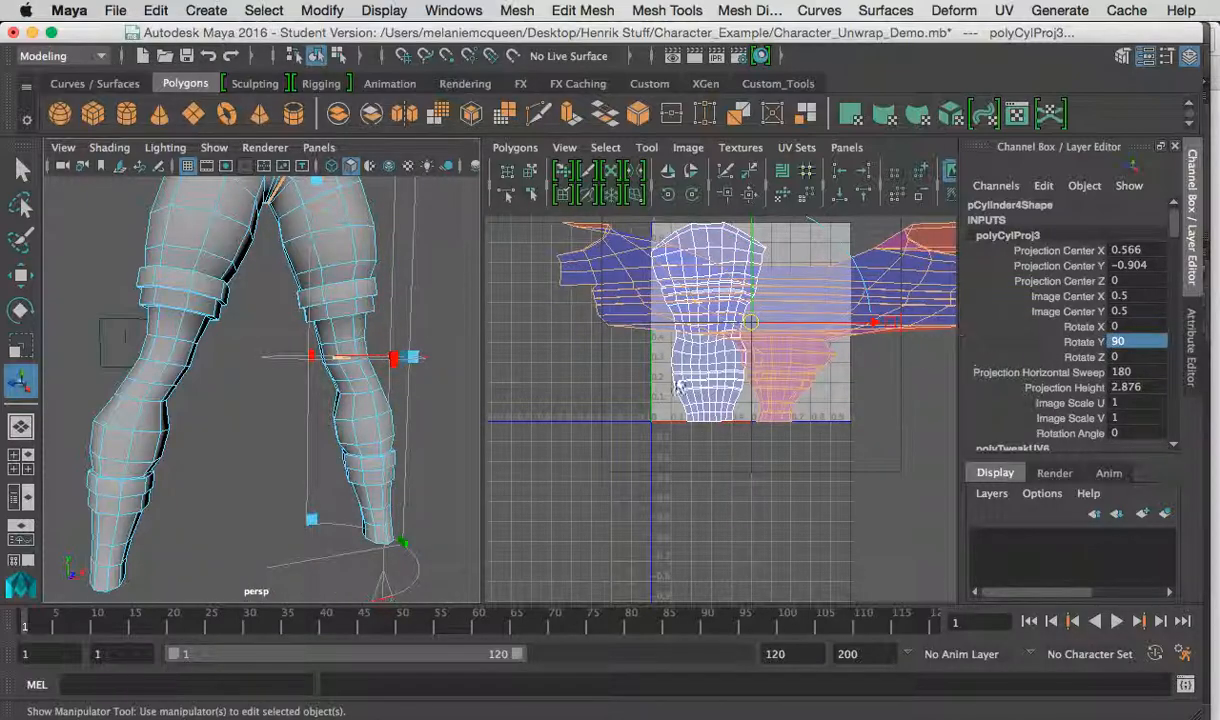
{"action": "left_click", "coordinate": [1137, 357]}
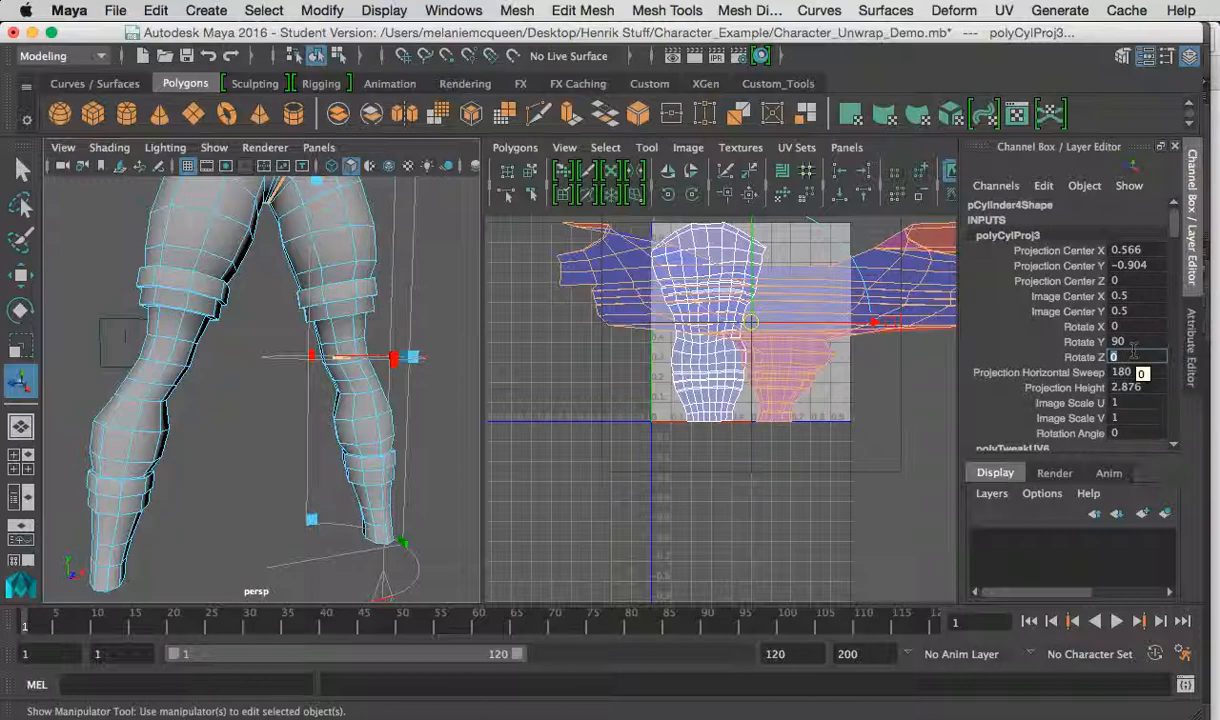
{"action": "key", "text": "Return"}
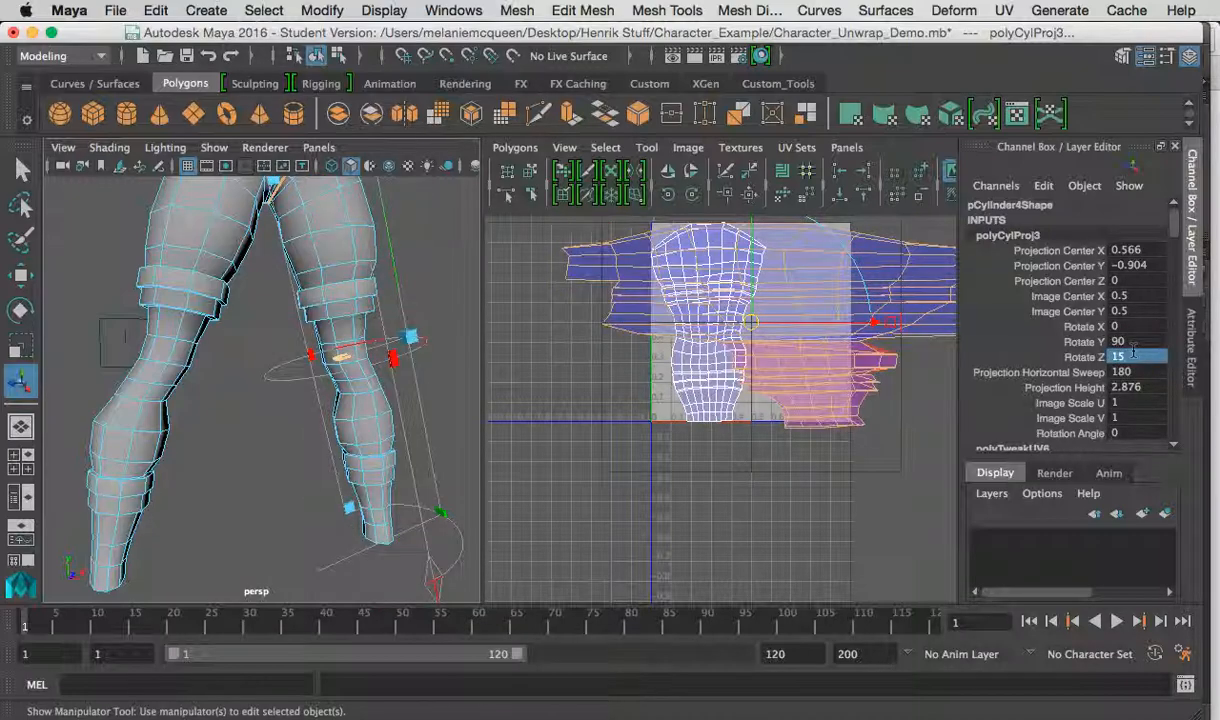
{"action": "left_click_drag", "start_coordinate": [290, 392], "coordinate": [250, 422], "text": "alt"}
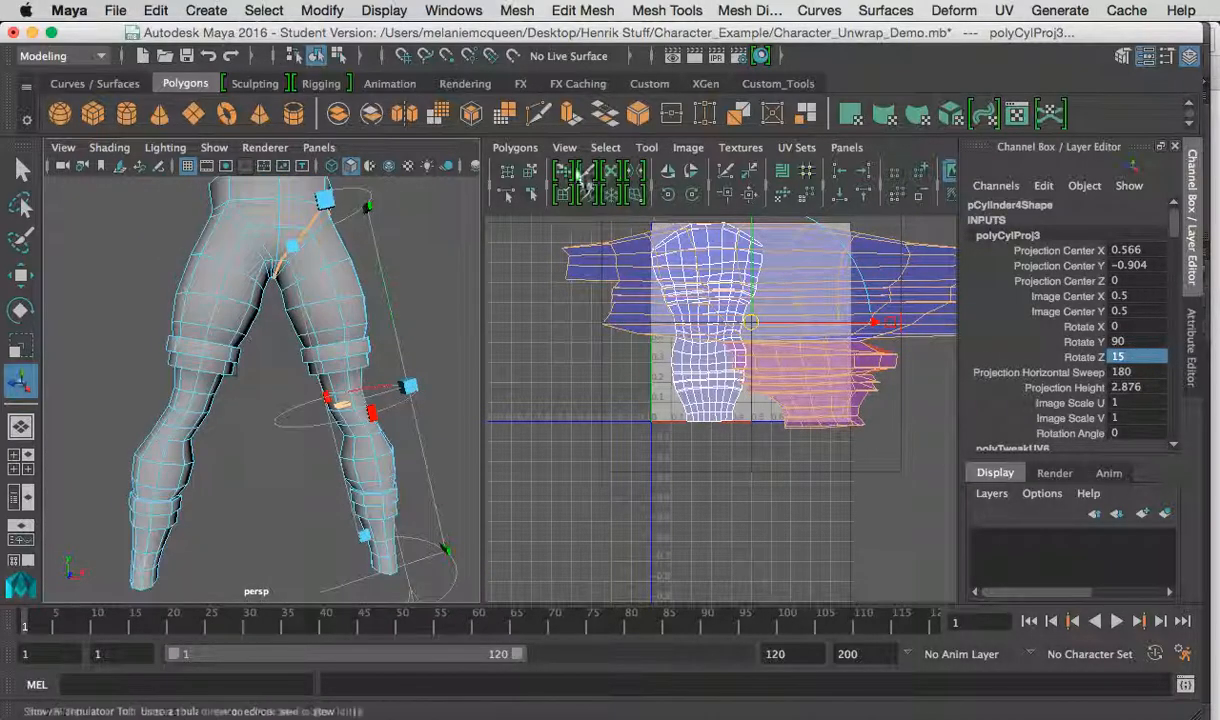
Select the newly projected leg shell and move it clear of the finished shell, diagonally outside the UV square.
{"action": "left_click", "coordinate": [534, 174]}
{"action": "left_click", "coordinate": [849, 352]}
{"action": "middle_click_drag", "start_coordinate": [863, 465], "coordinate": [637, 468], "text": "alt"}
{"action": "right_click_drag", "start_coordinate": [637, 468], "coordinate": [600, 346], "text": "alt"}
{"action": "middle_click_drag", "start_coordinate": [600, 346], "coordinate": [693, 386], "text": "alt"}
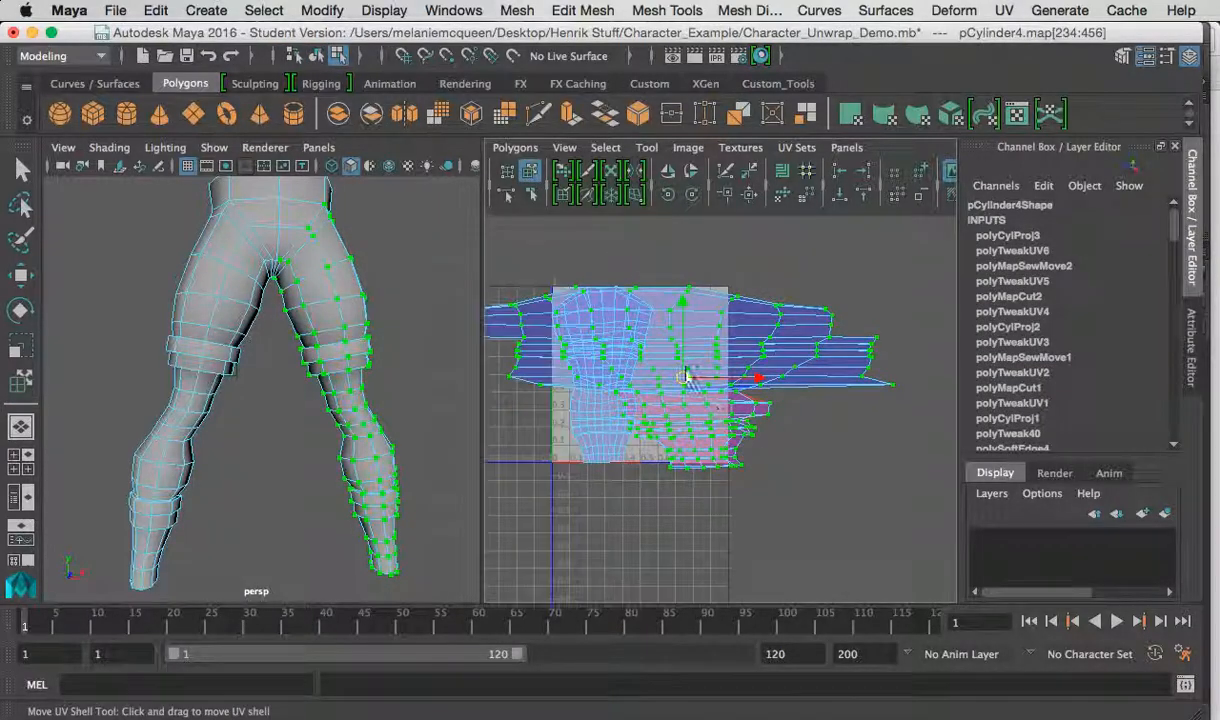
{"action": "left_click_drag", "start_coordinate": [687, 379], "coordinate": [926, 246]}
{"action": "middle_click_drag", "start_coordinate": [830, 340], "coordinate": [676, 430], "text": "alt"}
{"action": "right_click_drag", "start_coordinate": [676, 430], "coordinate": [669, 391], "text": "alt"}
{"action": "middle_click_drag", "start_coordinate": [669, 391], "coordinate": [706, 371], "text": "alt"}
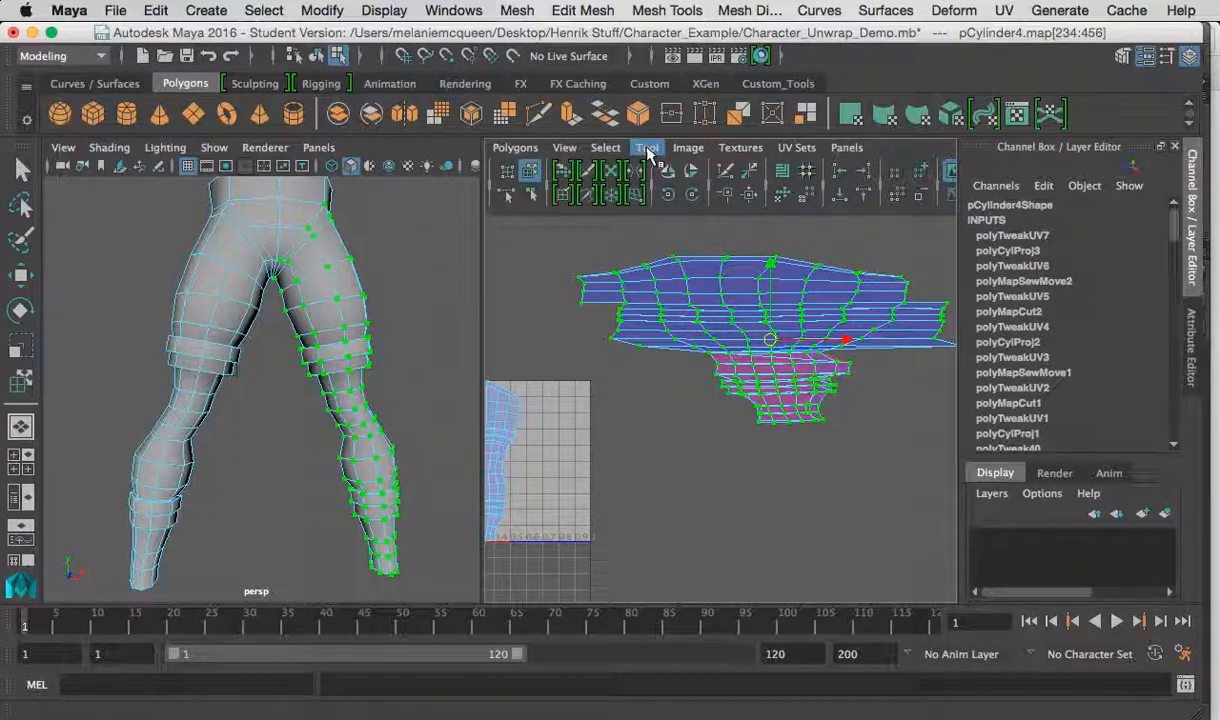
Select the edge loop running down the inside of the second leg and cut it with Cut UV Edges.
{"action": "left_click_drag", "start_coordinate": [342, 359], "coordinate": [392, 308], "text": "alt"}
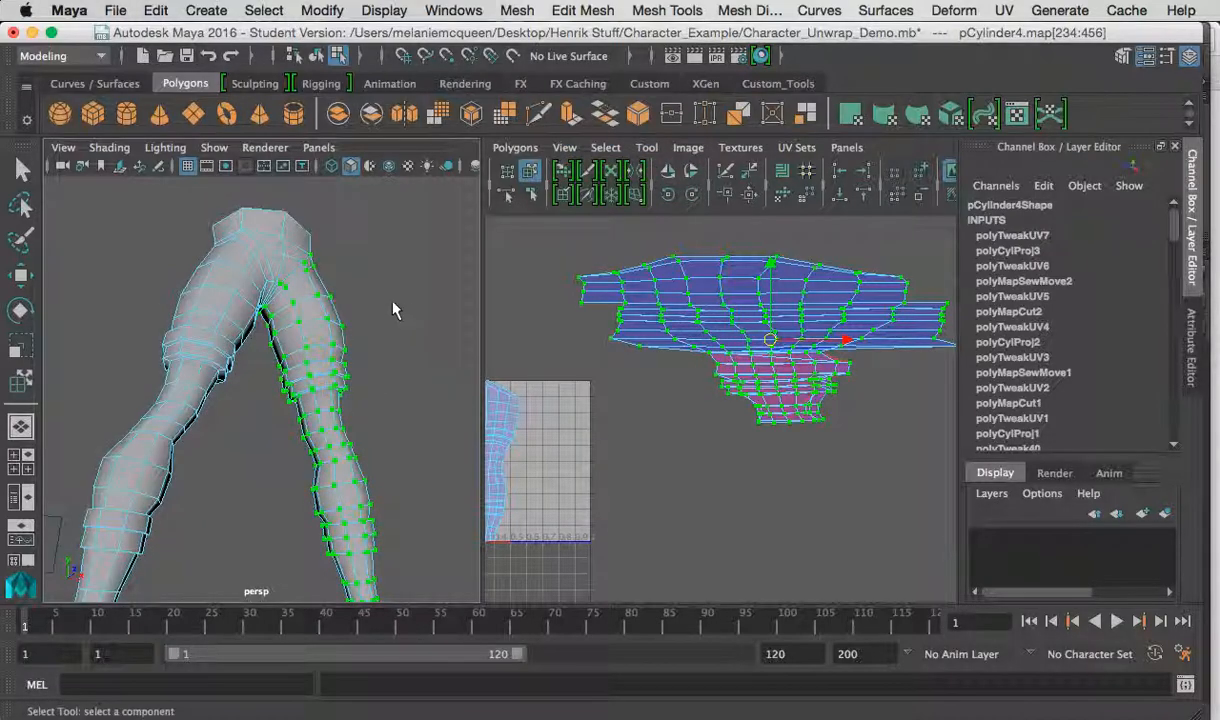
{"action": "right_click_drag", "start_coordinate": [392, 308], "coordinate": [422, 381], "text": "alt"}
{"action": "middle_click_drag", "start_coordinate": [422, 381], "coordinate": [384, 313], "text": "alt"}
{"action": "right_click_drag", "start_coordinate": [388, 306], "coordinate": [384, 172]}
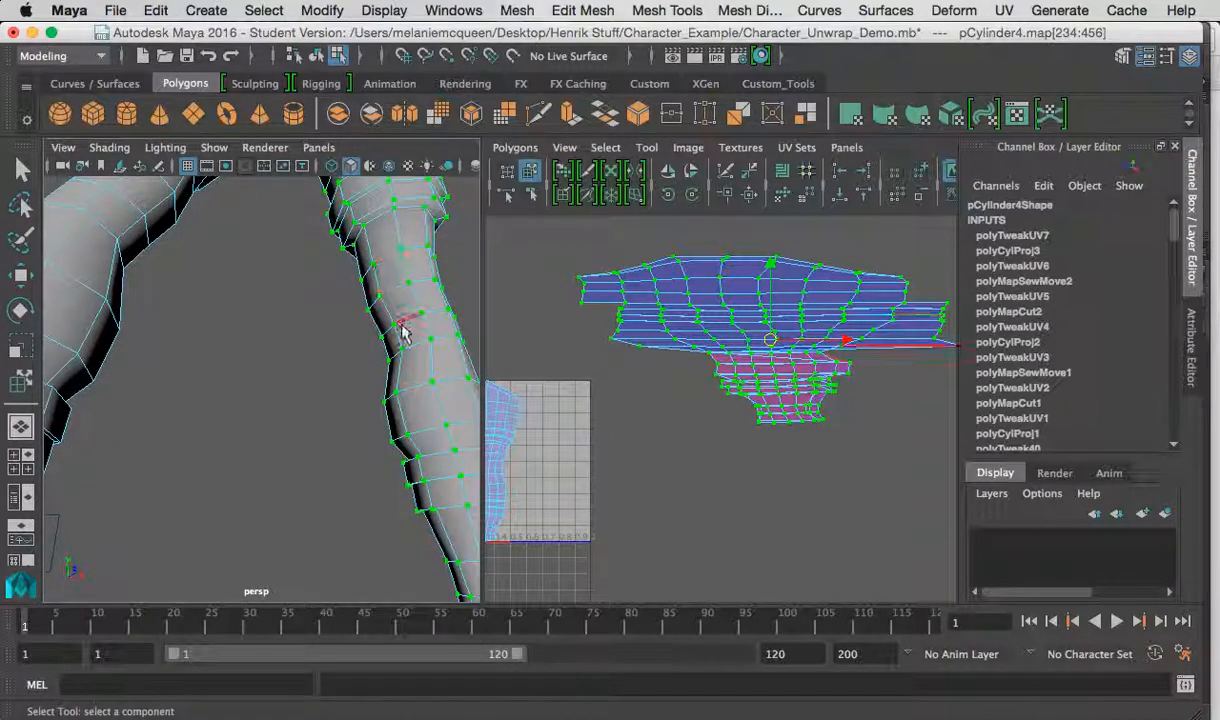
{"action": "left_click_drag", "start_coordinate": [404, 350], "coordinate": [452, 354], "text": "alt"}
{"action": "middle_click_drag", "start_coordinate": [430, 366], "coordinate": [384, 321], "text": "alt"}
{"action": "left_click_drag", "start_coordinate": [384, 321], "coordinate": [425, 322], "text": "alt"}
{"action": "double_click", "coordinate": [336, 368]}
{"action": "left_click_drag", "start_coordinate": [316, 330], "coordinate": [285, 328], "text": "alt"}
{"action": "middle_click_drag", "start_coordinate": [285, 328], "coordinate": [344, 398], "text": "alt"}
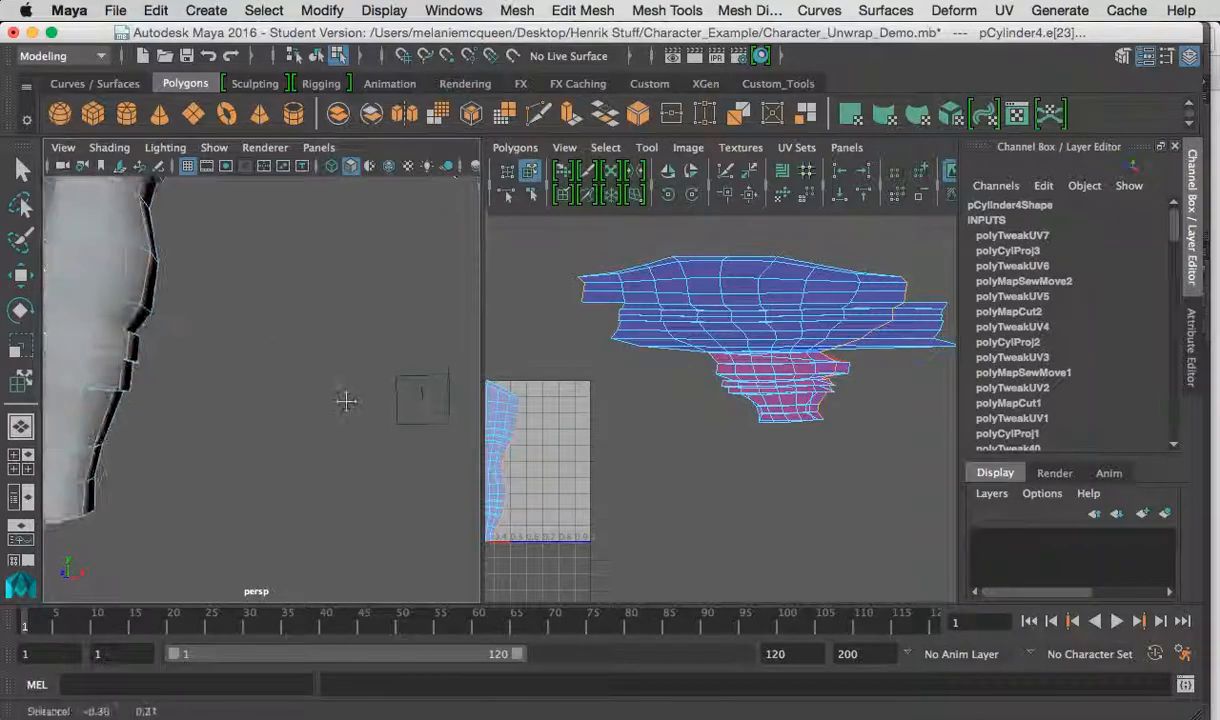
{"action": "right_click_drag", "start_coordinate": [344, 398], "coordinate": [316, 359], "text": "alt"}
{"action": "left_click_drag", "start_coordinate": [316, 359], "coordinate": [356, 354], "text": "alt"}
{"action": "middle_click_drag", "start_coordinate": [547, 431], "coordinate": [625, 430], "text": "alt"}
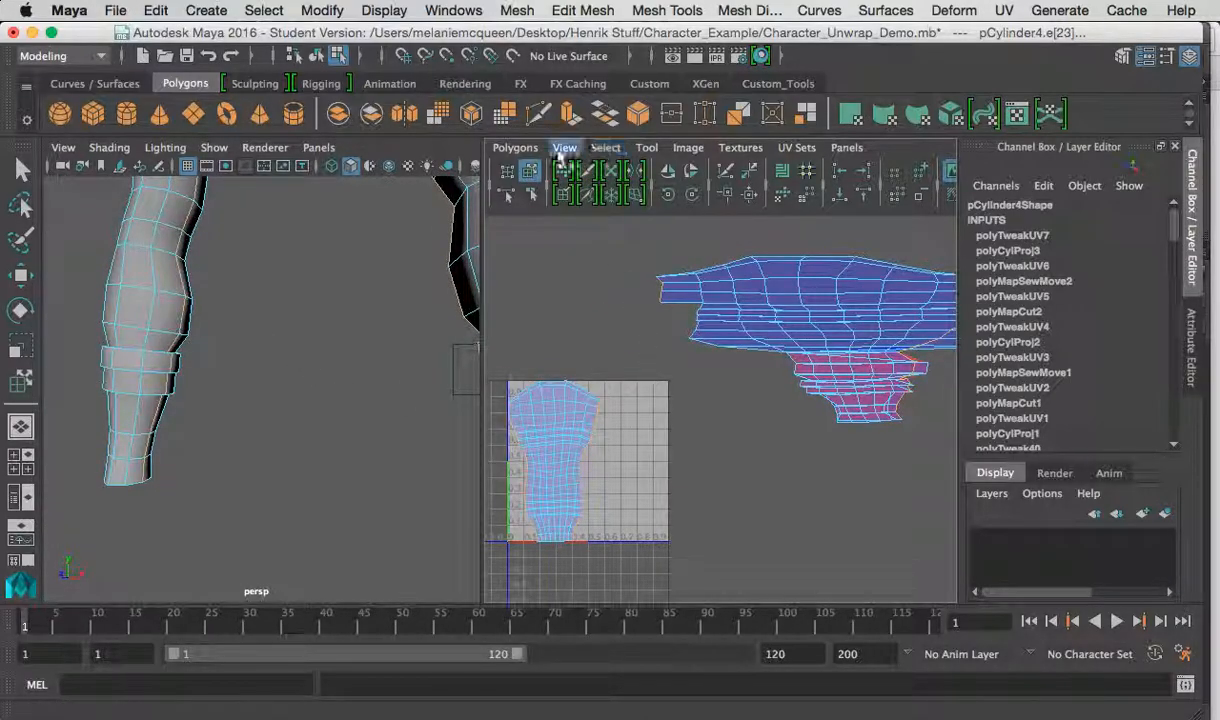
{"action": "left_click", "coordinate": [515, 148]}
{"action": "left_click", "coordinate": [615, 592]}
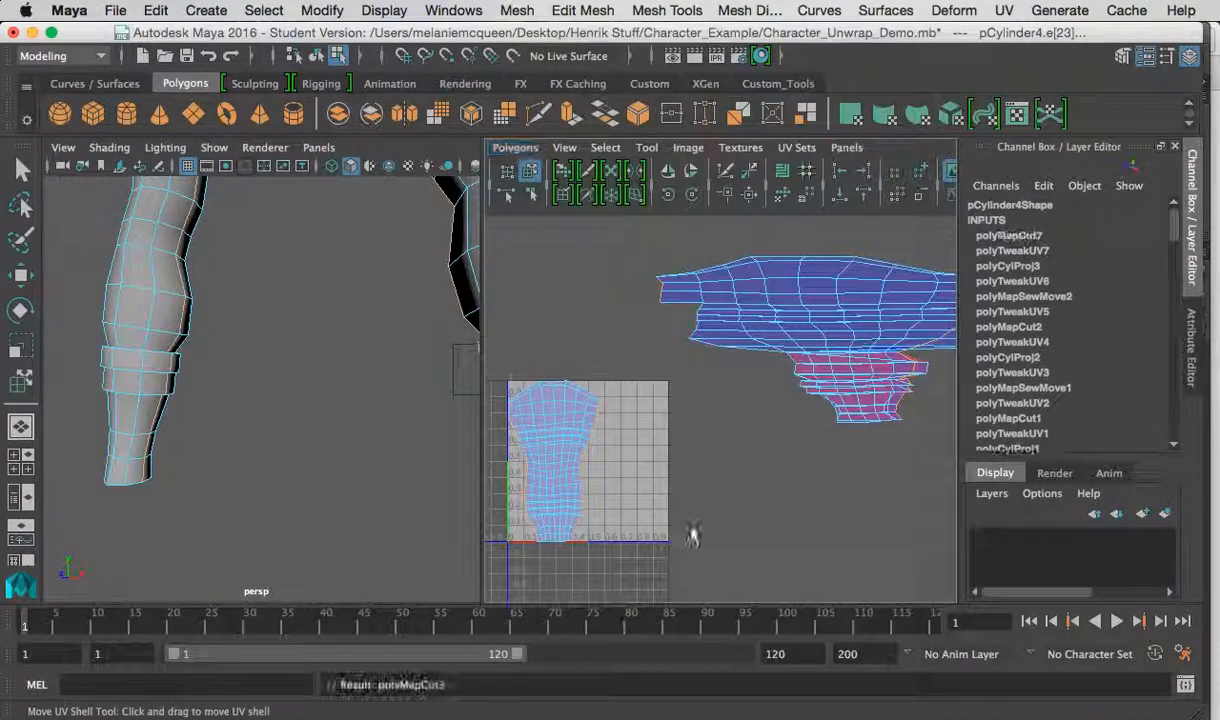
Select the second leg's whole UV shell and unfold it with the Smooth UV Tool.
{"action": "middle_click_drag", "start_coordinate": [775, 468], "coordinate": [656, 488], "text": "alt"}
{"action": "left_click", "coordinate": [508, 173]}
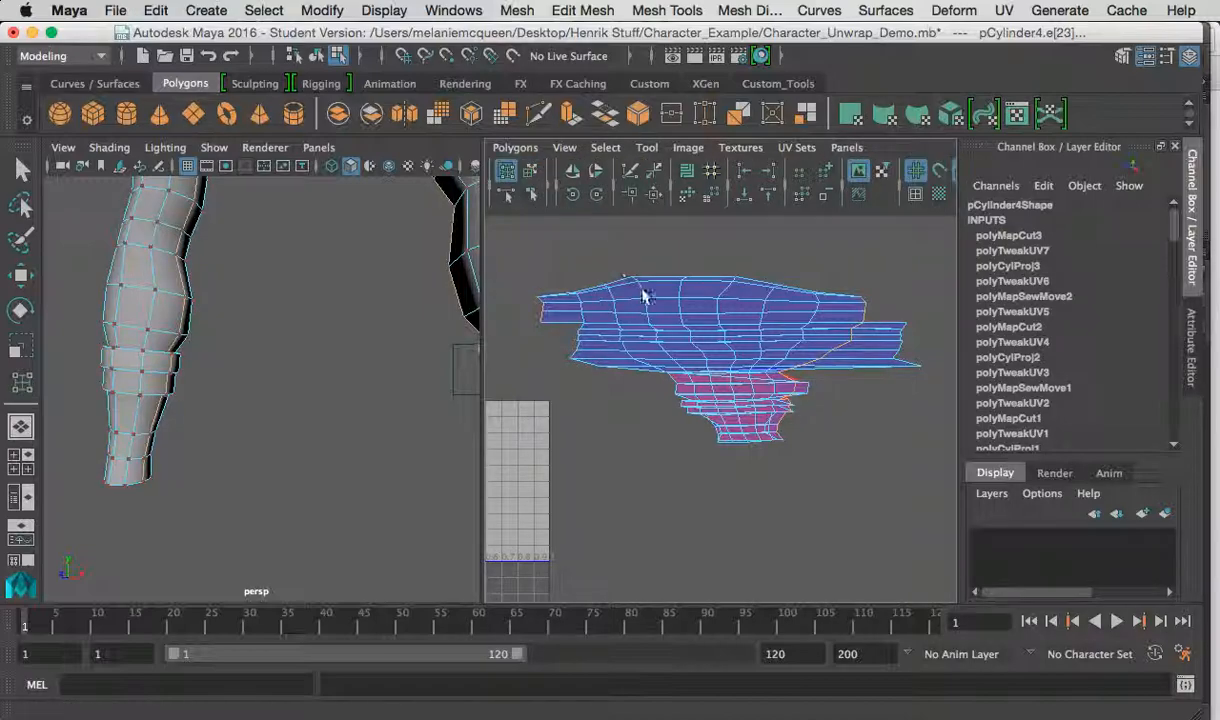
{"action": "left_click", "coordinate": [573, 197]}
{"action": "left_click", "coordinate": [643, 292]}
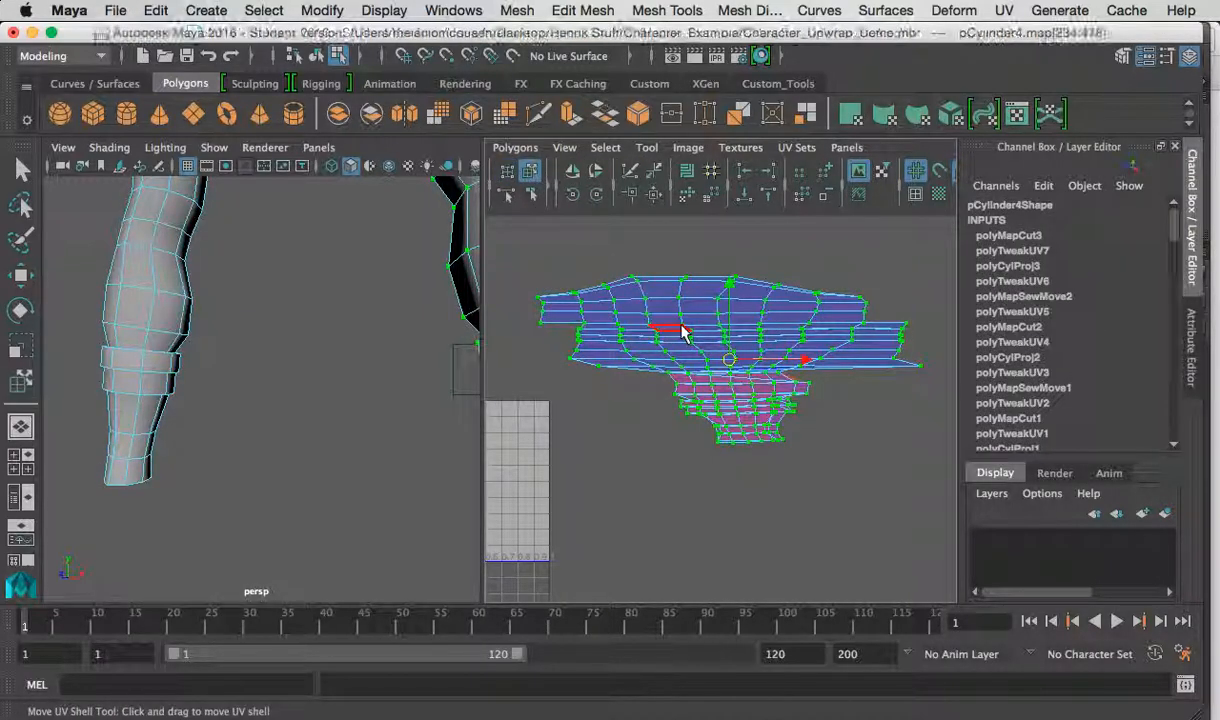
{"action": "left_click", "coordinate": [647, 148]}
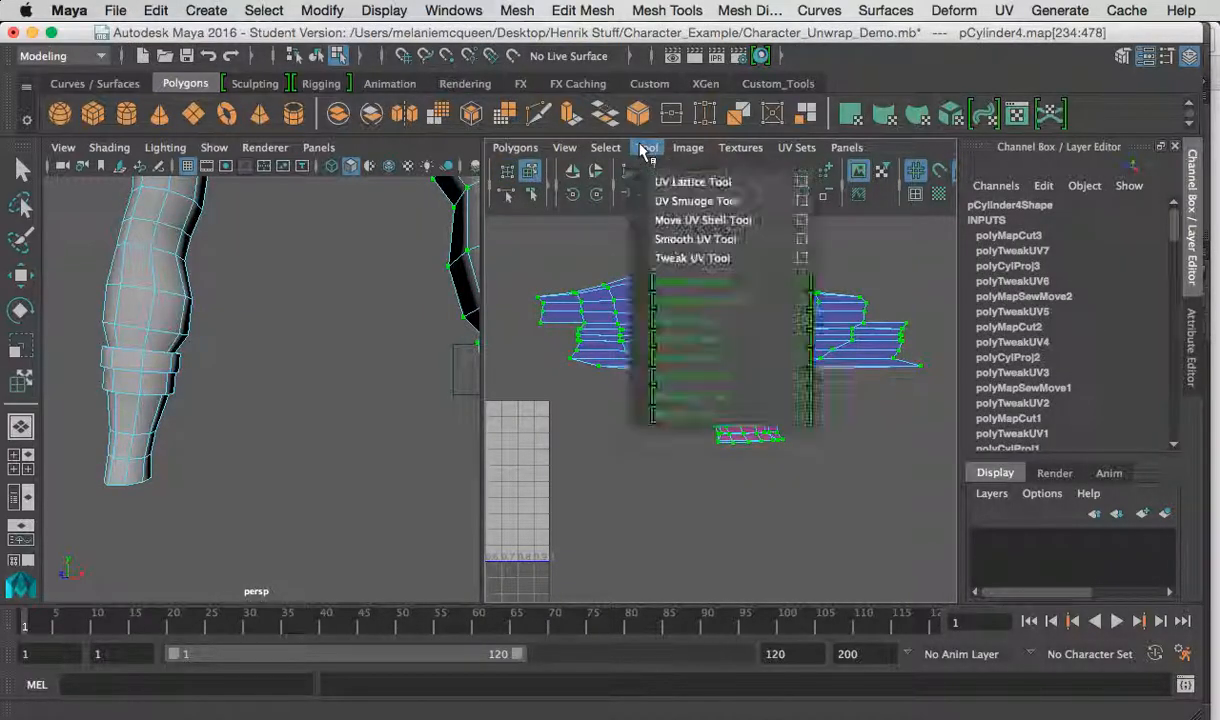
{"action": "left_click", "coordinate": [695, 239]}
{"action": "mouse_move", "coordinate": [520, 448]}
{"action": "left_mouse_down"}
{"action": "mouse_move", "coordinate": [568, 455]}
{"action": "mouse_move", "coordinate": [509, 434]}
{"action": "left_mouse_up"}
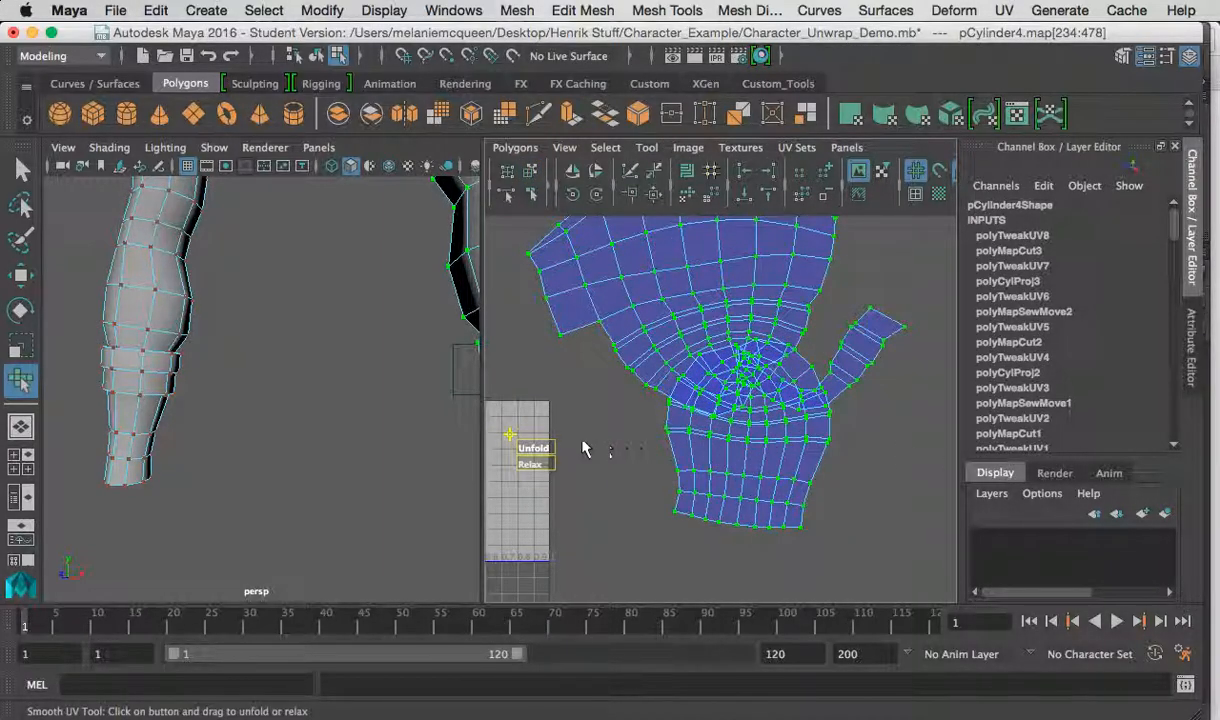
{"action": "left_click_drag", "start_coordinate": [706, 440], "coordinate": [655, 495]}
{"action": "left_click_drag", "start_coordinate": [547, 453], "coordinate": [1216, 477]}
{"action": "left_click_drag", "start_coordinate": [538, 456], "coordinate": [703, 433]}
{"action": "left_click_drag", "start_coordinate": [527, 446], "coordinate": [620, 448]}
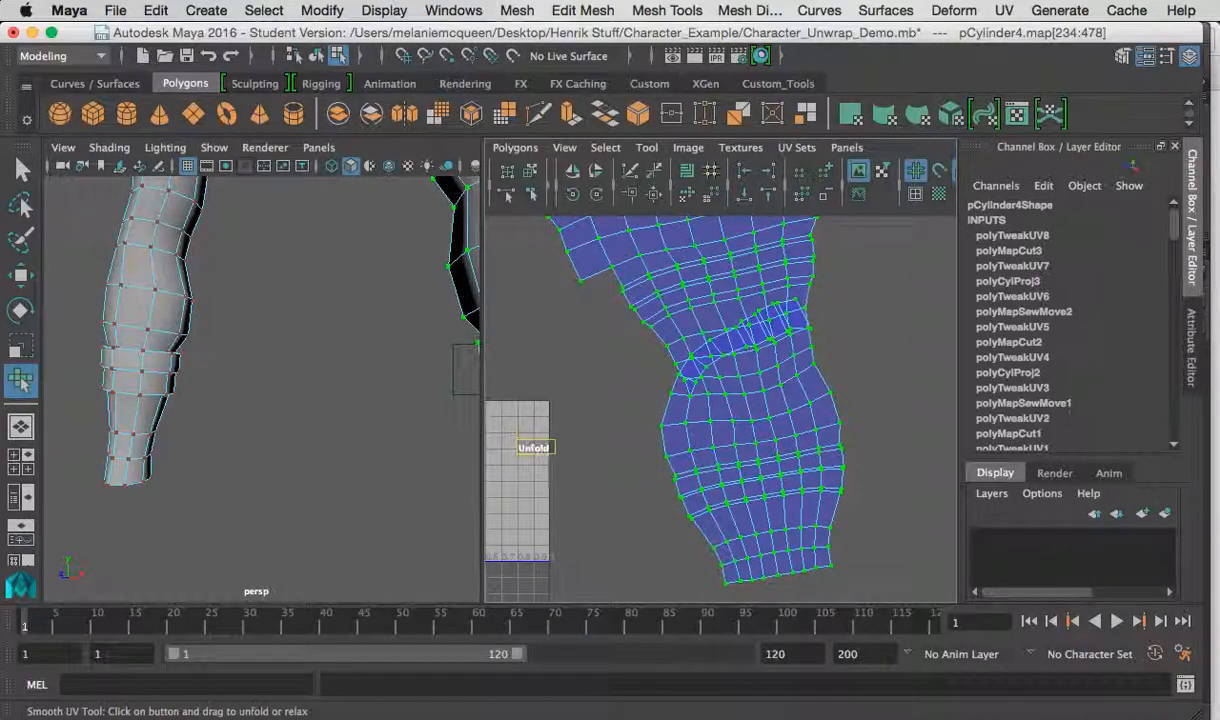
Switch to edge selection and select the split edge on the inner thigh just above the second leg's knee band.
{"action": "middle_click_drag", "start_coordinate": [621, 389], "coordinate": [645, 368], "text": "alt"}
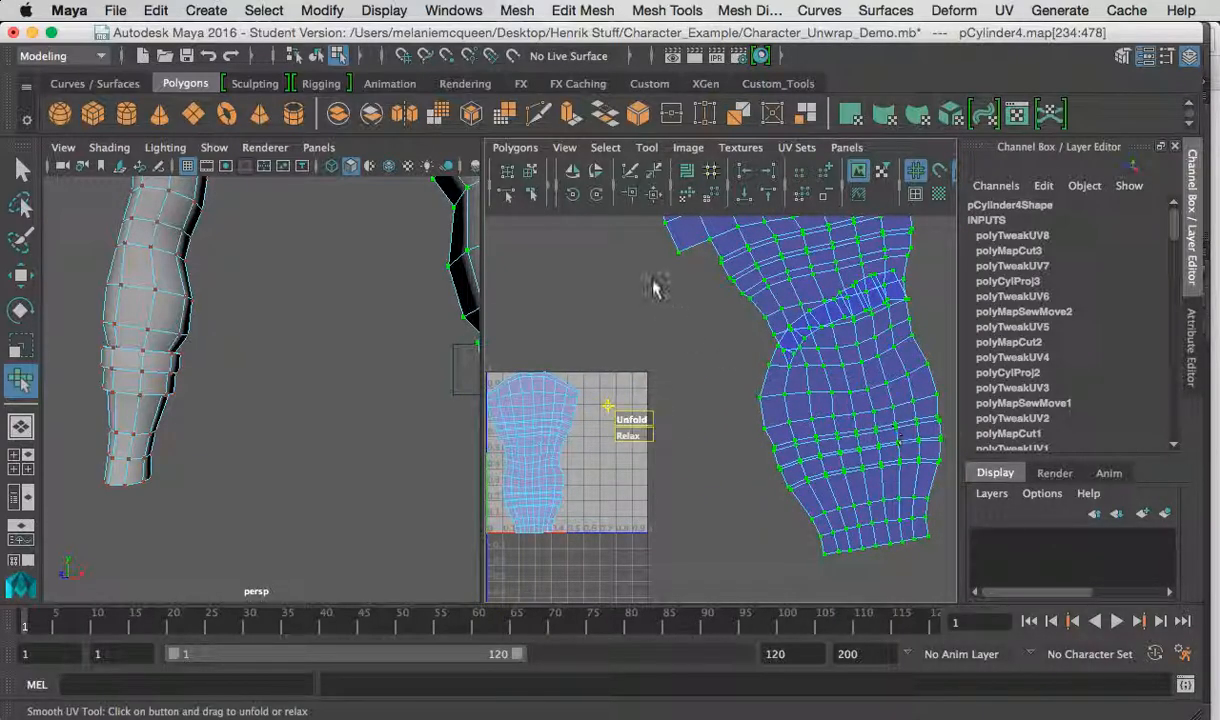
{"action": "left_click_drag", "start_coordinate": [137, 314], "coordinate": [272, 362], "text": "alt"}
{"action": "middle_click_drag", "start_coordinate": [272, 362], "coordinate": [297, 370], "text": "alt"}
{"action": "right_click_drag", "start_coordinate": [297, 370], "coordinate": [280, 378], "text": "alt"}
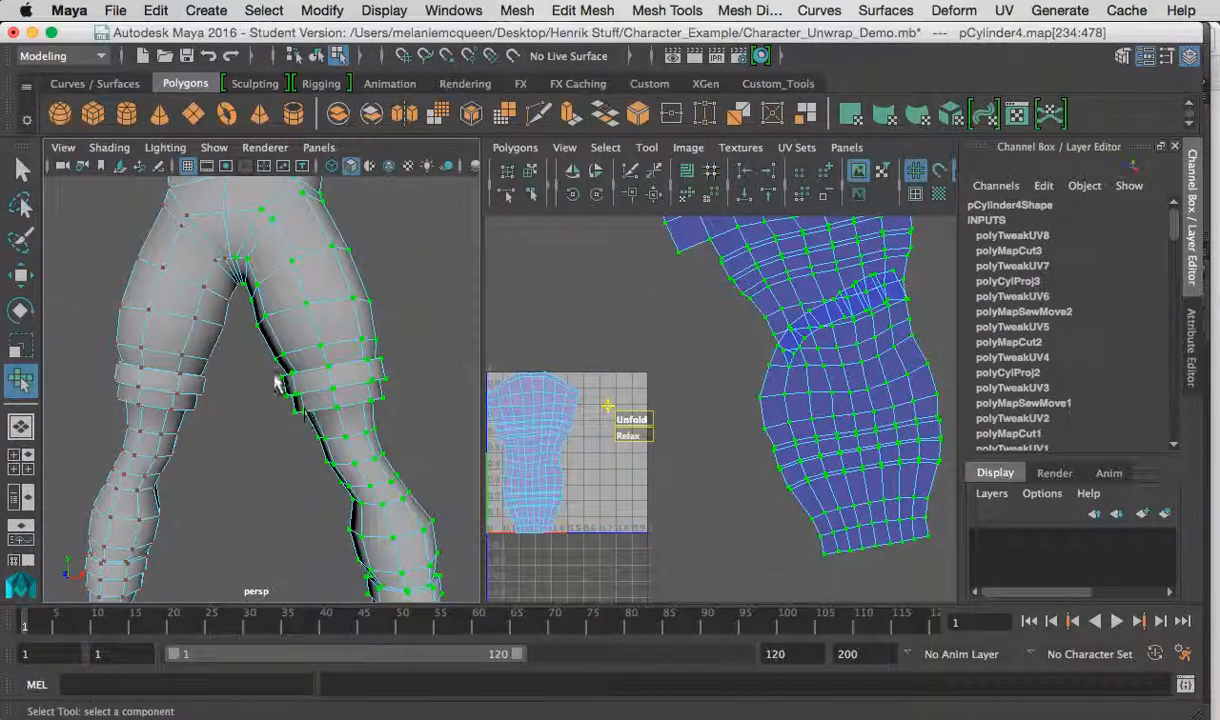
{"action": "left_click_drag", "start_coordinate": [280, 378], "coordinate": [313, 284], "text": "alt"}
{"action": "right_click_drag", "start_coordinate": [313, 284], "coordinate": [305, 150]}
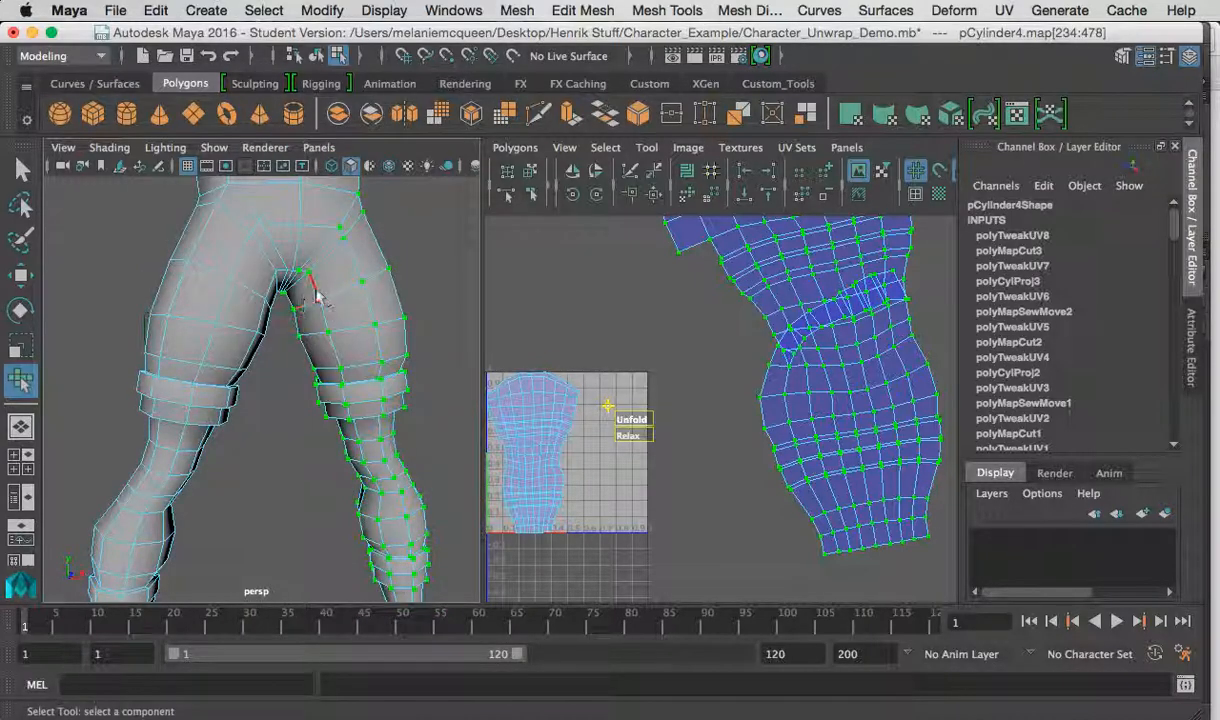
{"action": "left_click", "coordinate": [325, 362]}
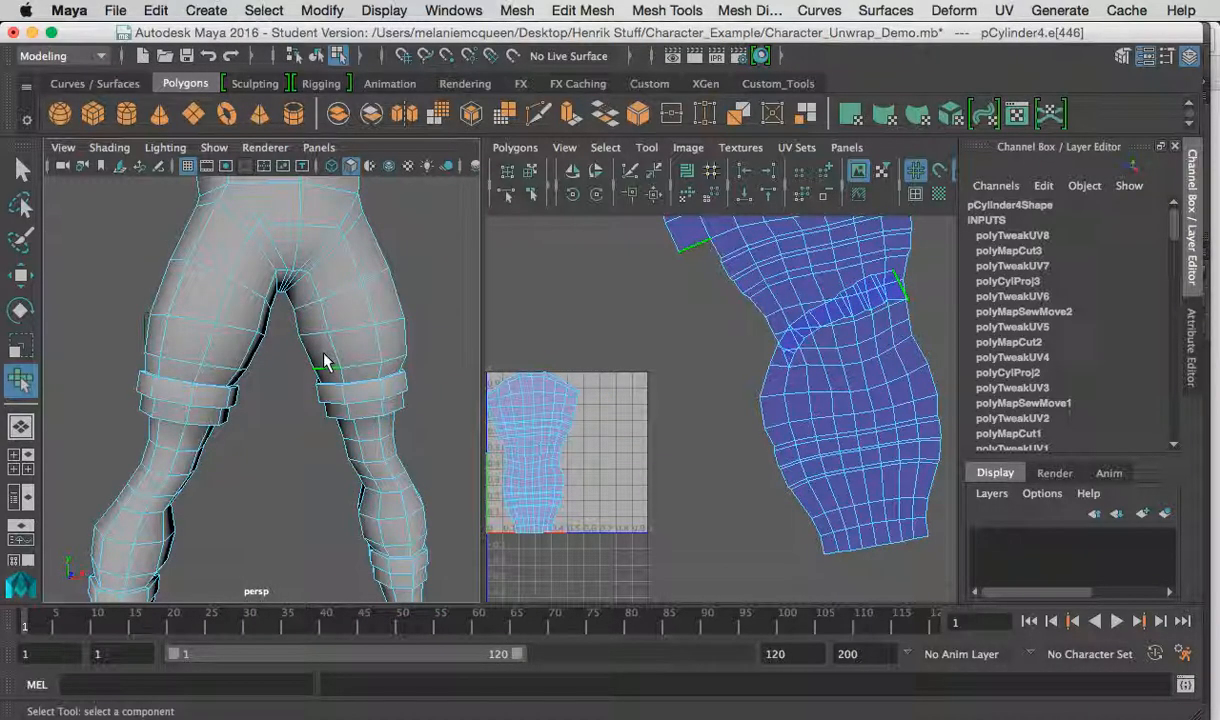
{"action": "left_click", "coordinate": [363, 455]}
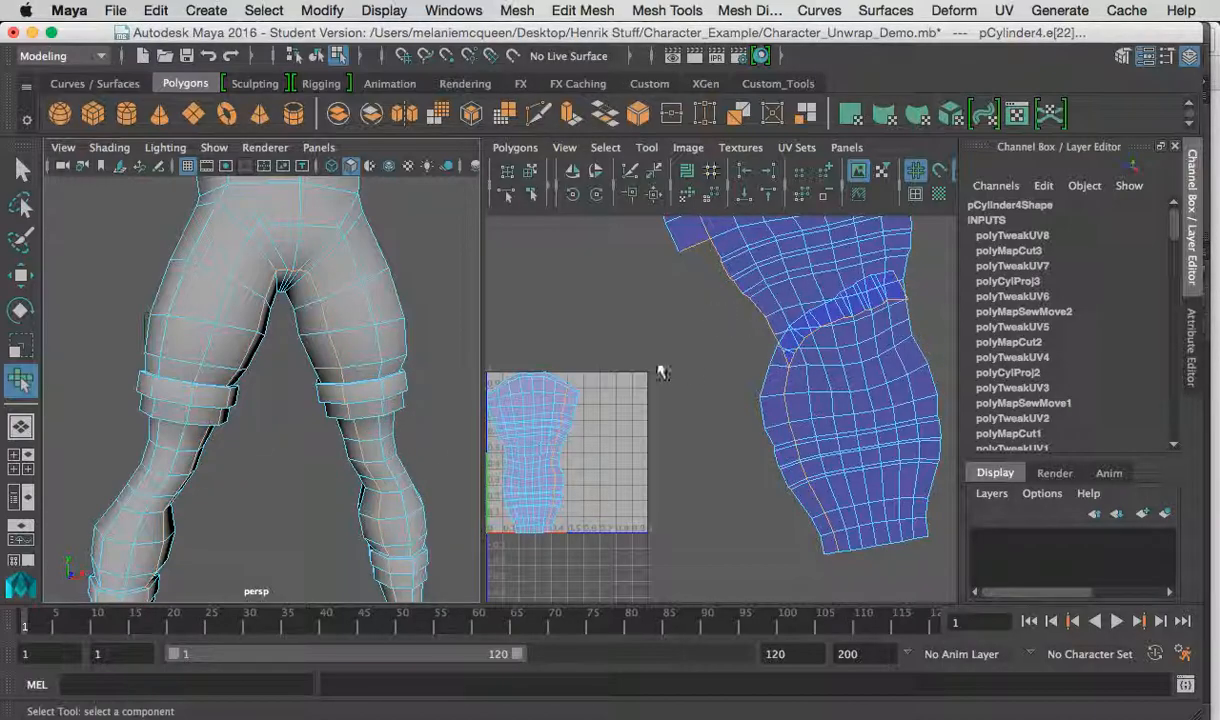
{"action": "middle_click_drag", "start_coordinate": [86, 373], "coordinate": [84, 324], "text": "alt"}
{"action": "key", "text": "super+z"}
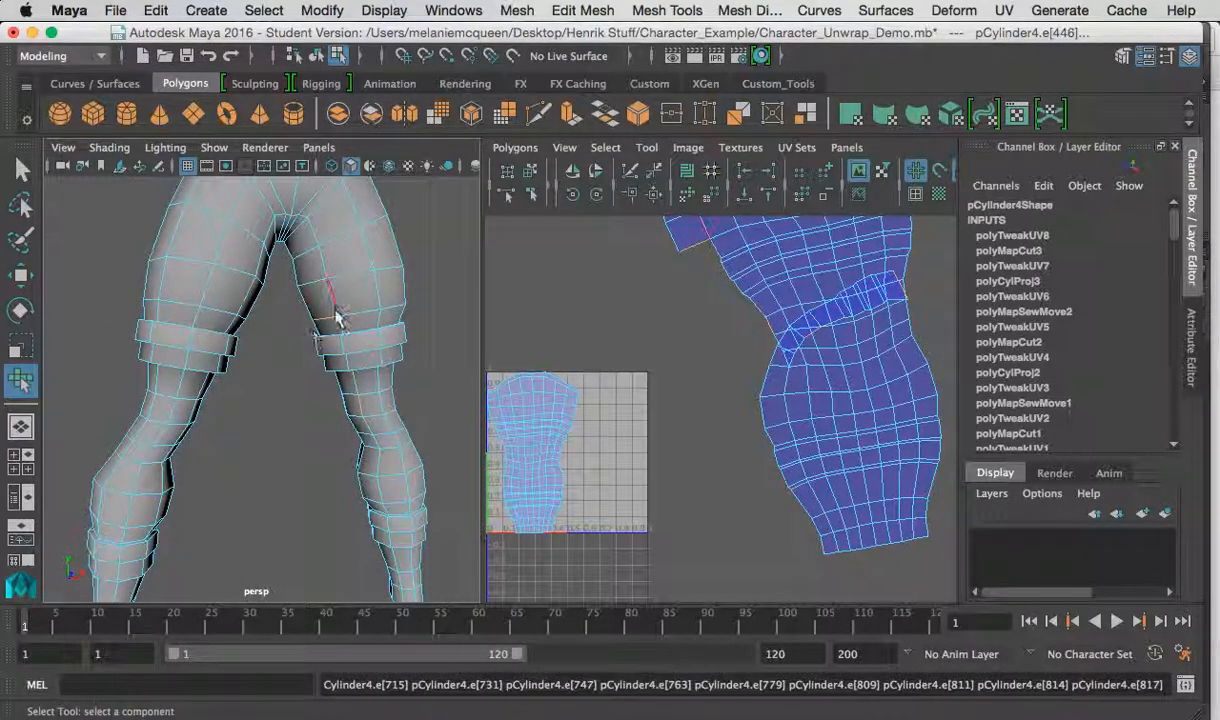
Add the remaining split edges down the second leg to the knee and join them with Move and Sew UV Edges.
{"action": "left_click", "coordinate": [331, 322]}
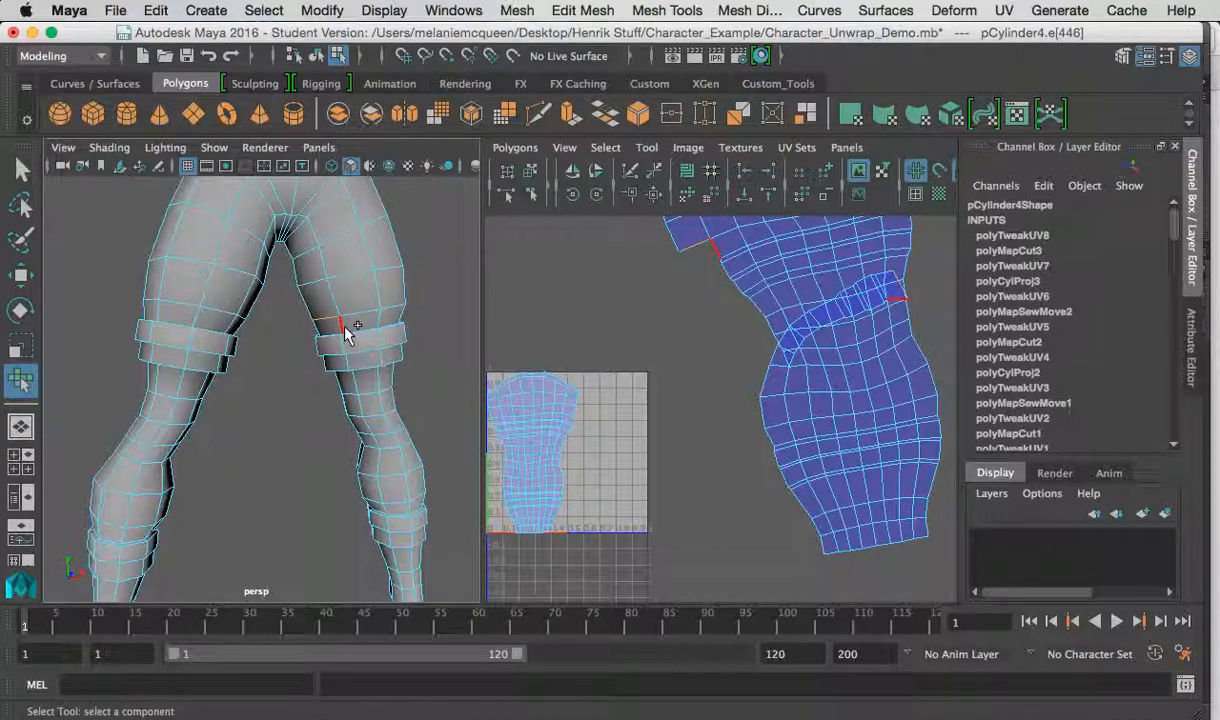
{"action": "left_click", "coordinate": [342, 326]}
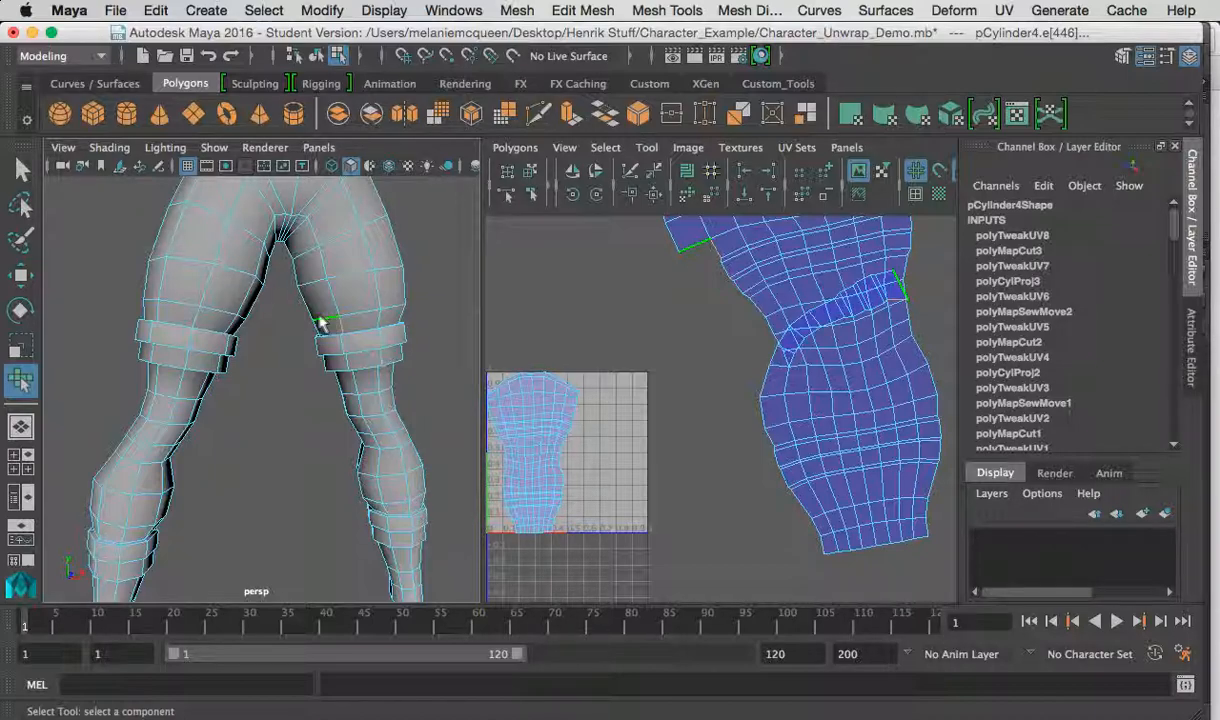
{"action": "left_click", "coordinate": [338, 367]}
{"action": "scroll", "coordinate": [350, 380], "scroll_direction": "up", "scroll_amount": 5}
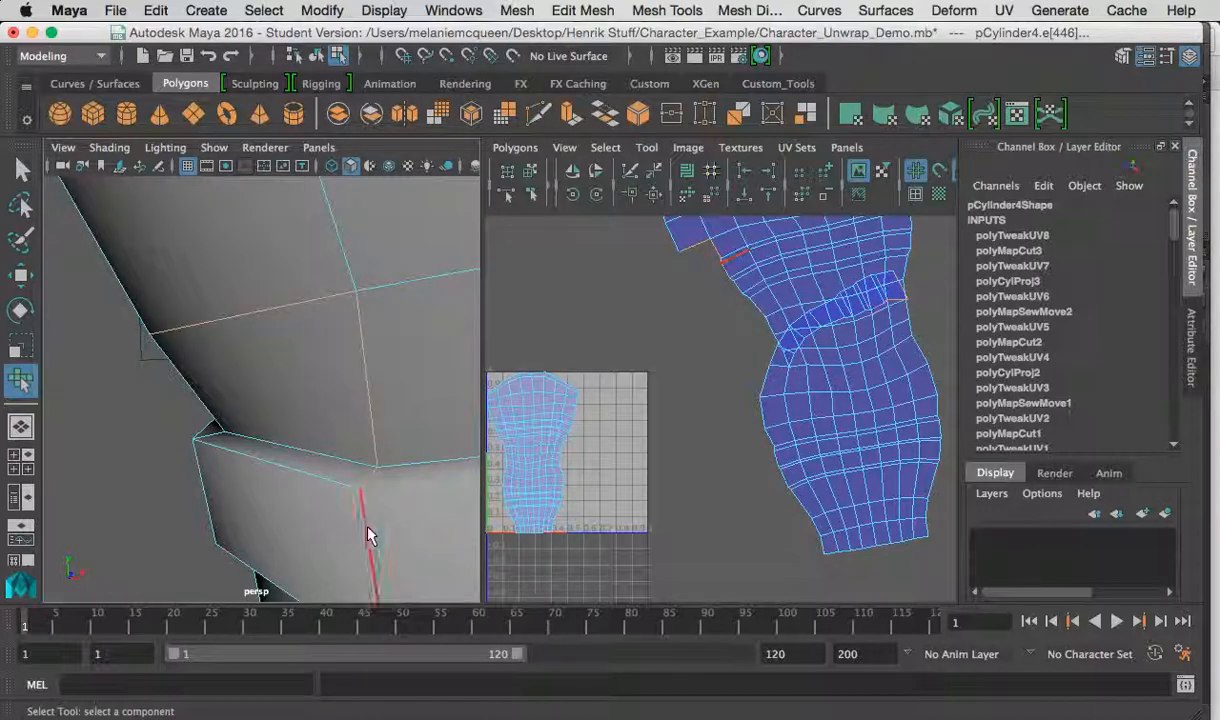
{"action": "scroll", "coordinate": [363, 531], "scroll_direction": "down", "scroll_amount": 5}
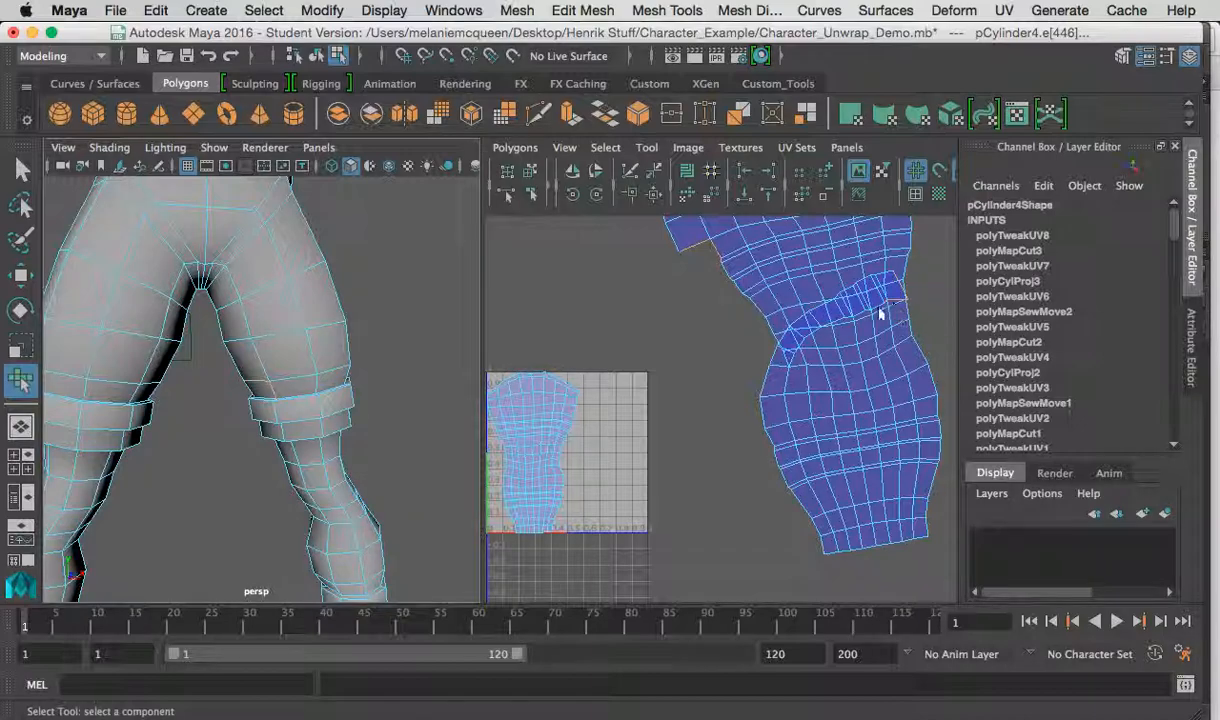
{"action": "left_click_drag", "start_coordinate": [435, 481], "coordinate": [287, 460], "text": "alt"}
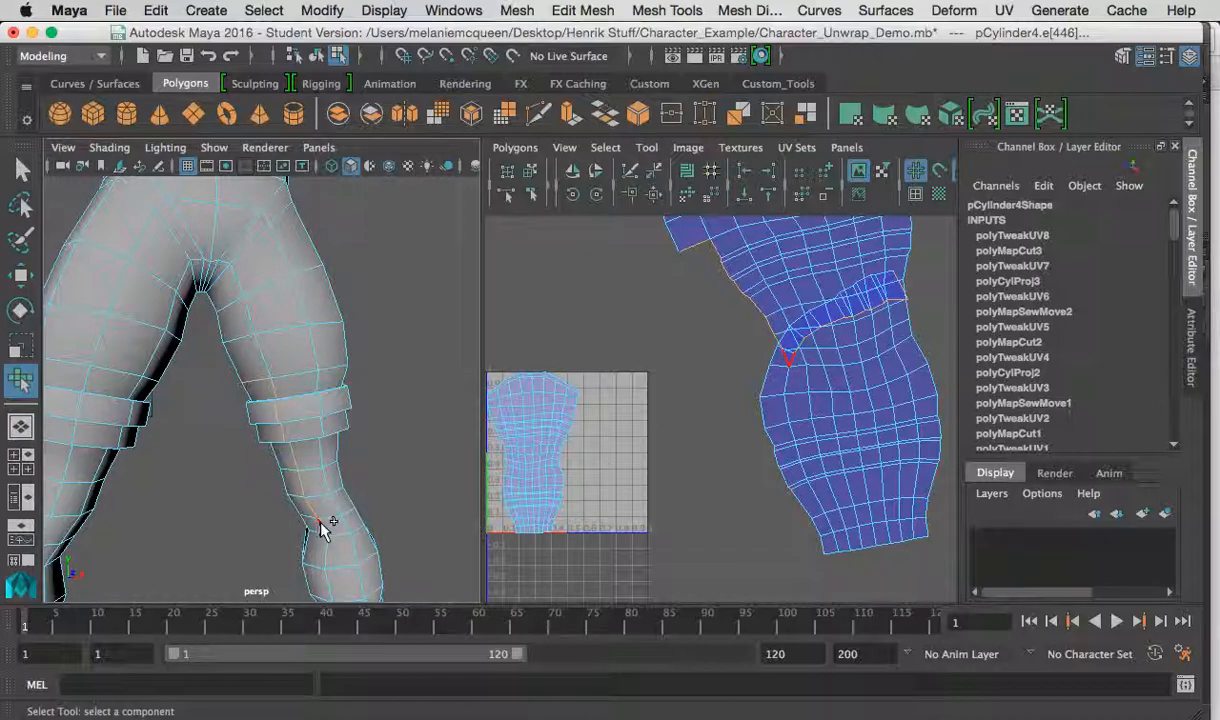
{"action": "left_click", "coordinate": [515, 149]}
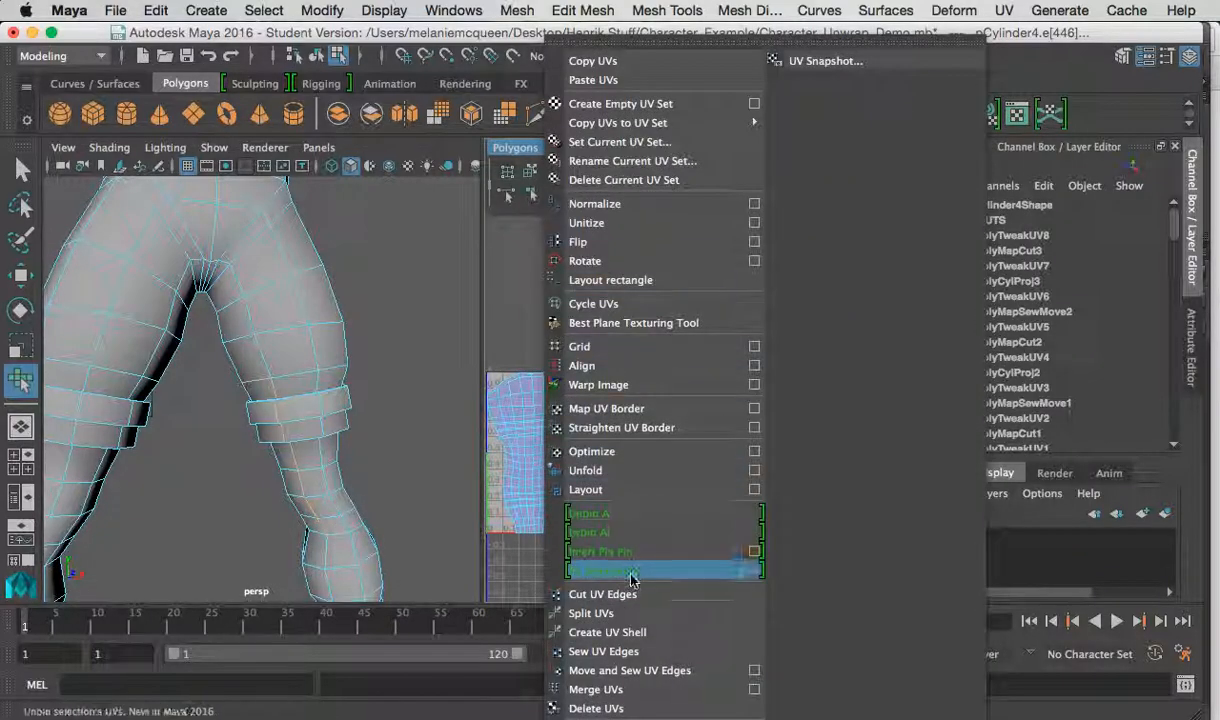
{"action": "left_click", "coordinate": [659, 671]}
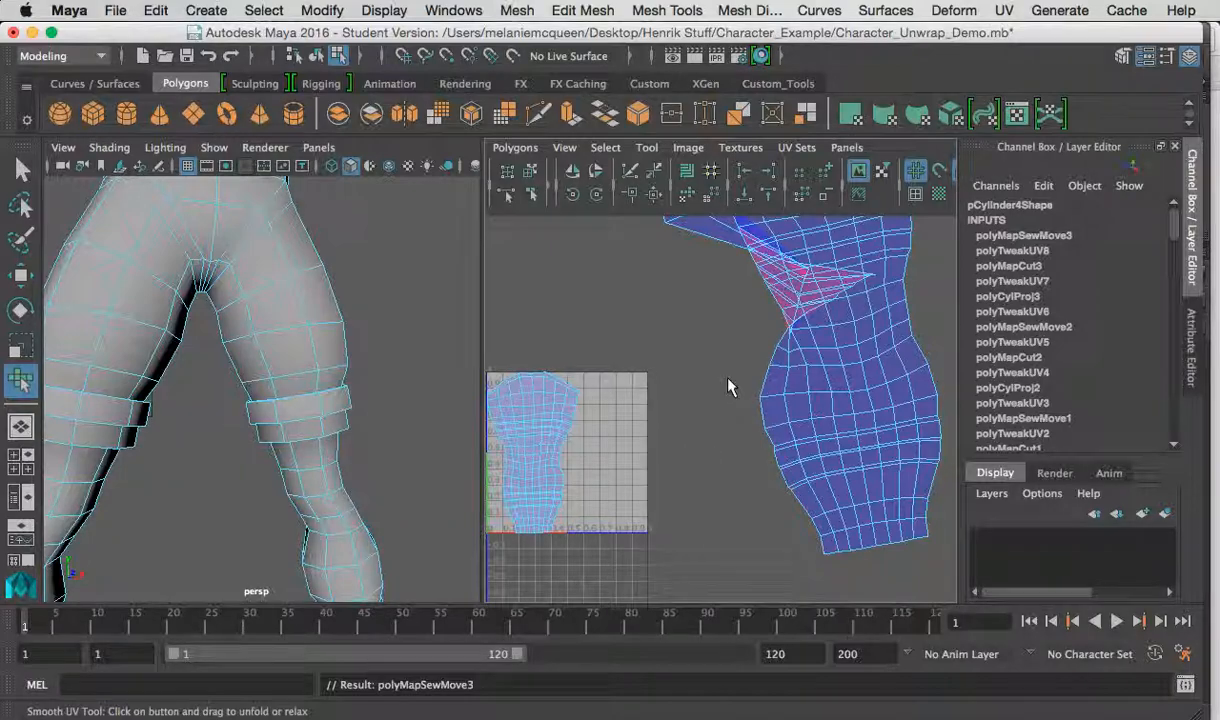
Select the second leg's whole rejoined UV shell and unfold it with the Smooth UV Tool until the overlap is gone.
{"action": "middle_click_drag", "start_coordinate": [731, 388], "coordinate": [719, 442], "text": "alt"}
{"action": "right_click_drag", "start_coordinate": [719, 442], "coordinate": [687, 336], "text": "alt"}
{"action": "left_click", "coordinate": [530, 173]}
{"action": "left_click", "coordinate": [748, 336]}
{"action": "left_click", "coordinate": [660, 149]}
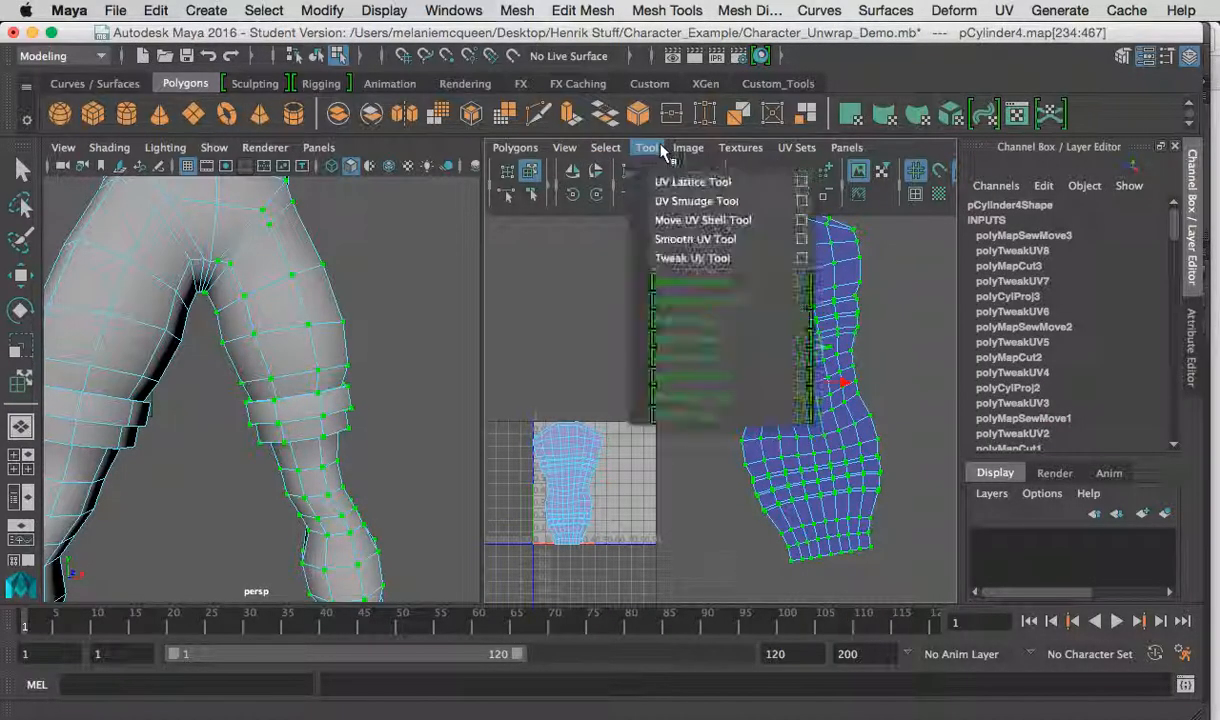
{"action": "left_click", "coordinate": [688, 243]}
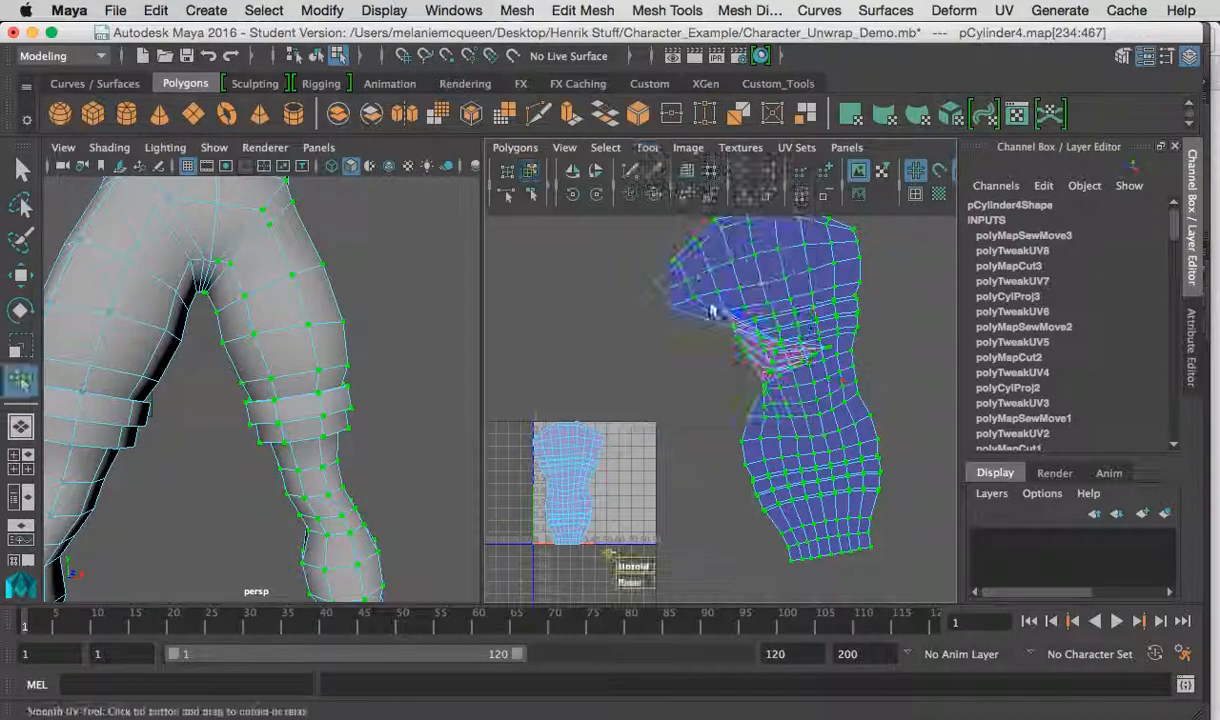
{"action": "left_click_drag", "start_coordinate": [641, 564], "coordinate": [1217, 540]}
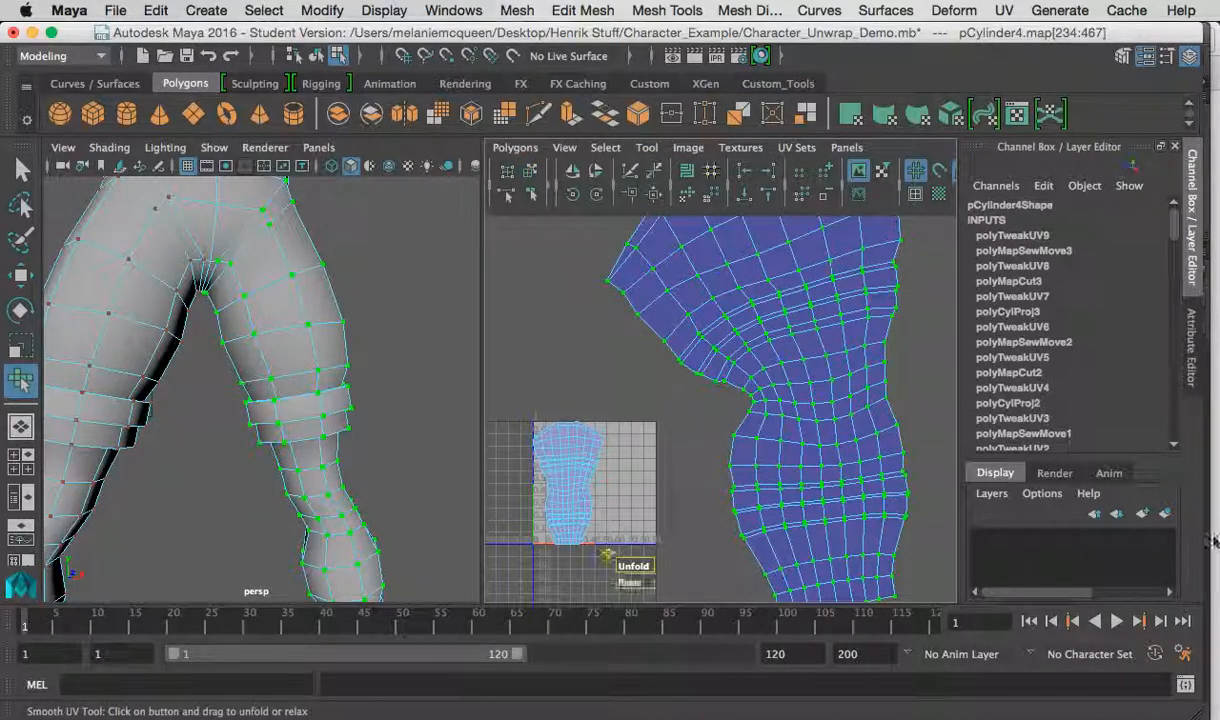
{"action": "left_click_drag", "start_coordinate": [637, 566], "coordinate": [1213, 523]}
{"action": "left_click_drag", "start_coordinate": [645, 566], "coordinate": [1180, 528]}
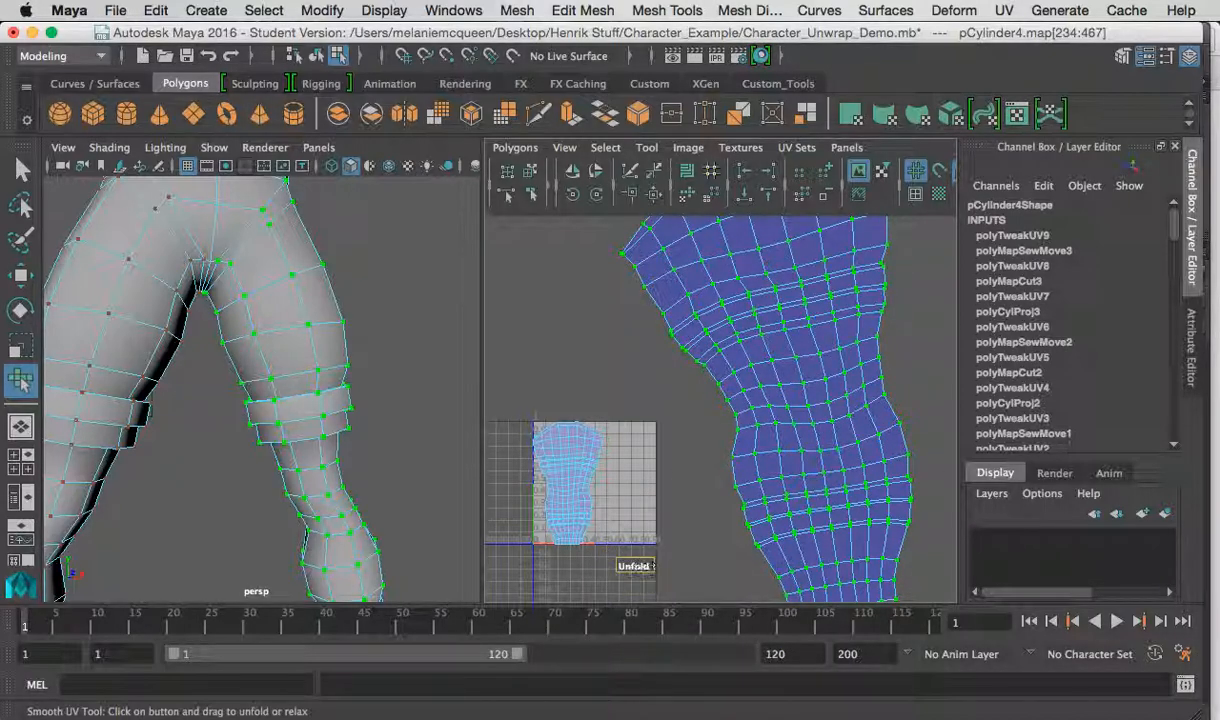
Scale down the second leg's shell, rotate it upright and place it beside the first leg's shell at the UV square.
{"action": "key", "text": "r"}
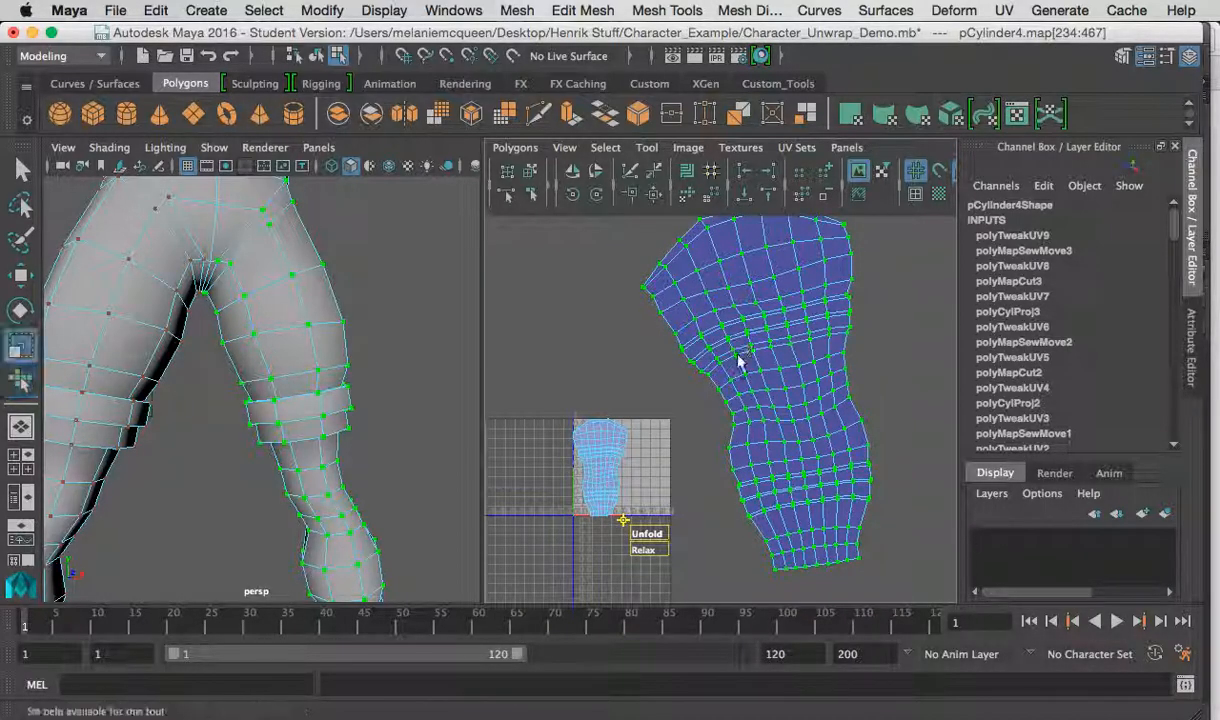
{"action": "left_click_drag", "start_coordinate": [757, 400], "coordinate": [693, 443]}
{"action": "key", "text": "w"}
{"action": "key", "text": "e"}
{"action": "left_click_drag", "start_coordinate": [716, 354], "coordinate": [663, 474]}
{"action": "key", "text": "r"}
{"action": "key", "text": "w"}
{"action": "key", "text": "r"}
{"action": "key", "text": "w"}
{"action": "key", "text": "r"}
{"action": "key", "text": "w"}
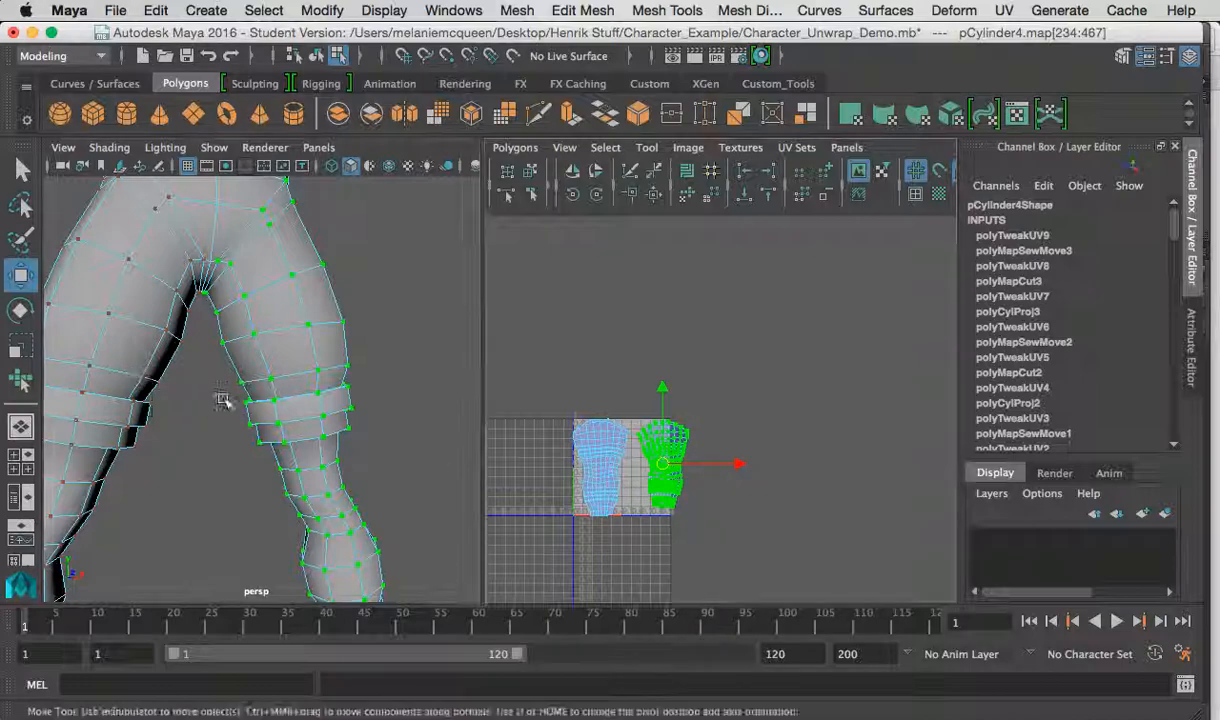
Select the whole legs model in object mode and assign it a new Lambert material.
{"action": "scroll", "coordinate": [222, 400], "scroll_direction": "down", "scroll_amount": 4}
{"action": "right_click_drag", "start_coordinate": [212, 267], "coordinate": [290, 167]}
{"action": "right_click_drag", "start_coordinate": [201, 298], "coordinate": [228, 658]}
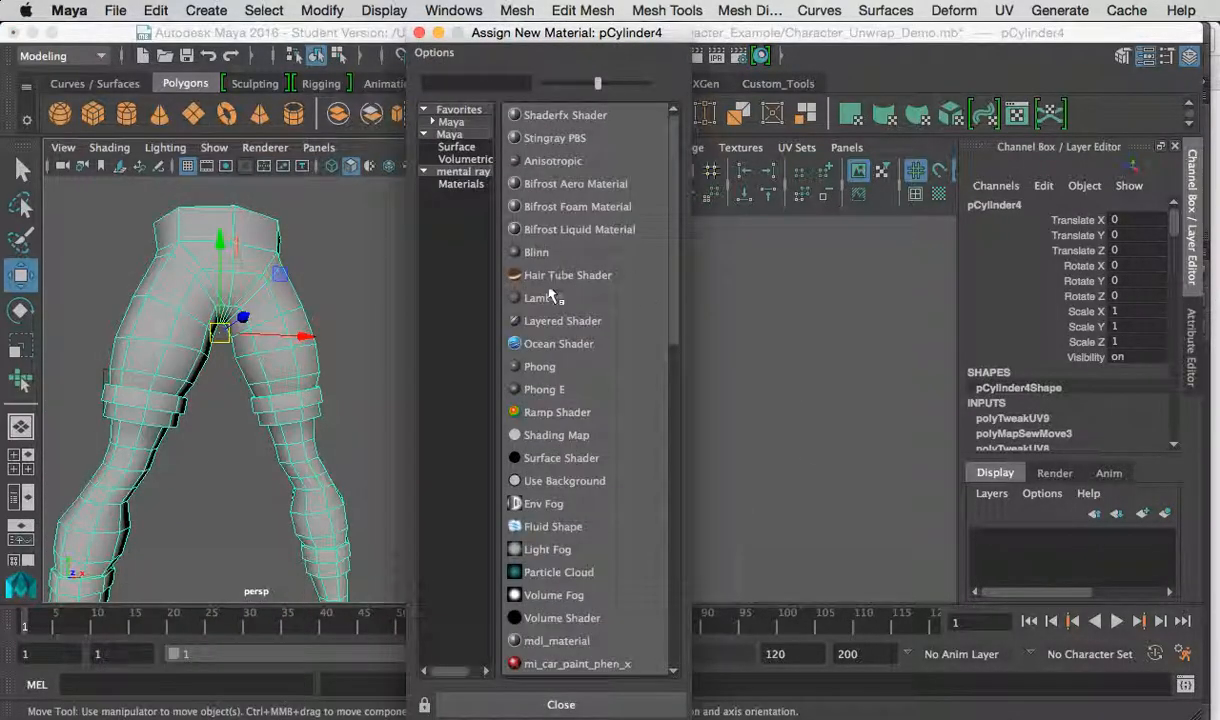
{"action": "left_click", "coordinate": [556, 298]}
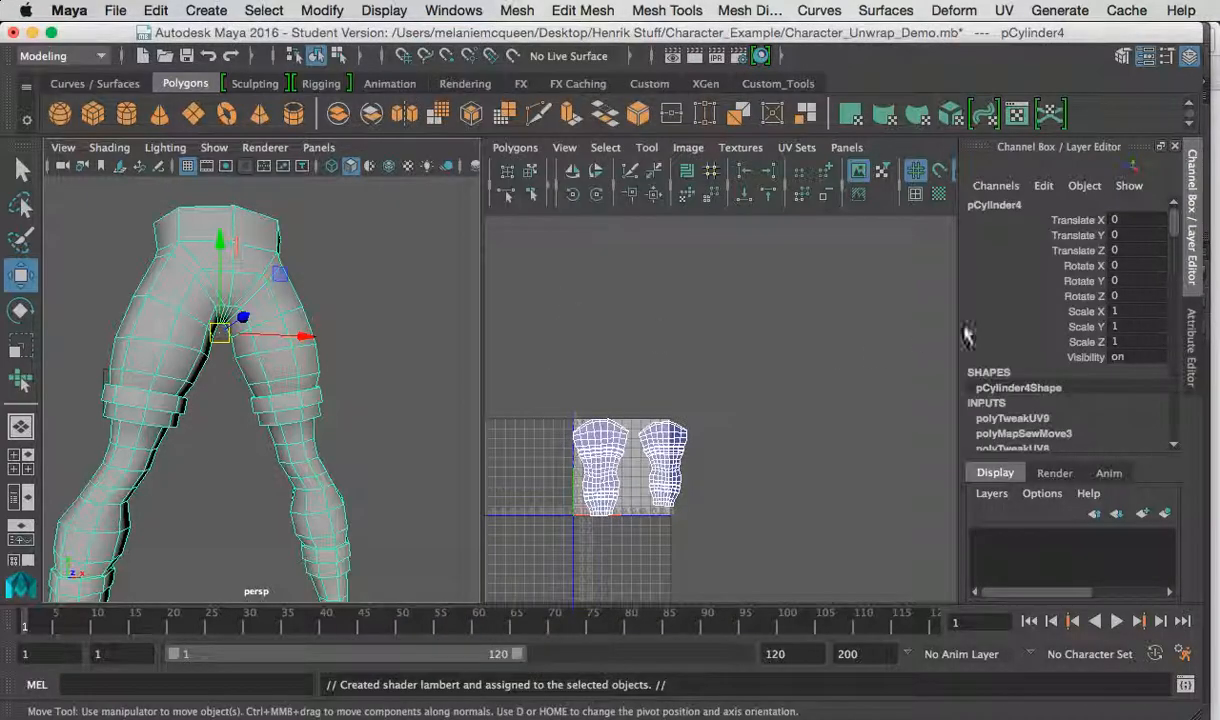
Connect a Checker texture to the new Lambert's Color and display textures on the model.
{"action": "left_click", "coordinate": [1192, 287]}
{"action": "left_click", "coordinate": [1192, 312]}
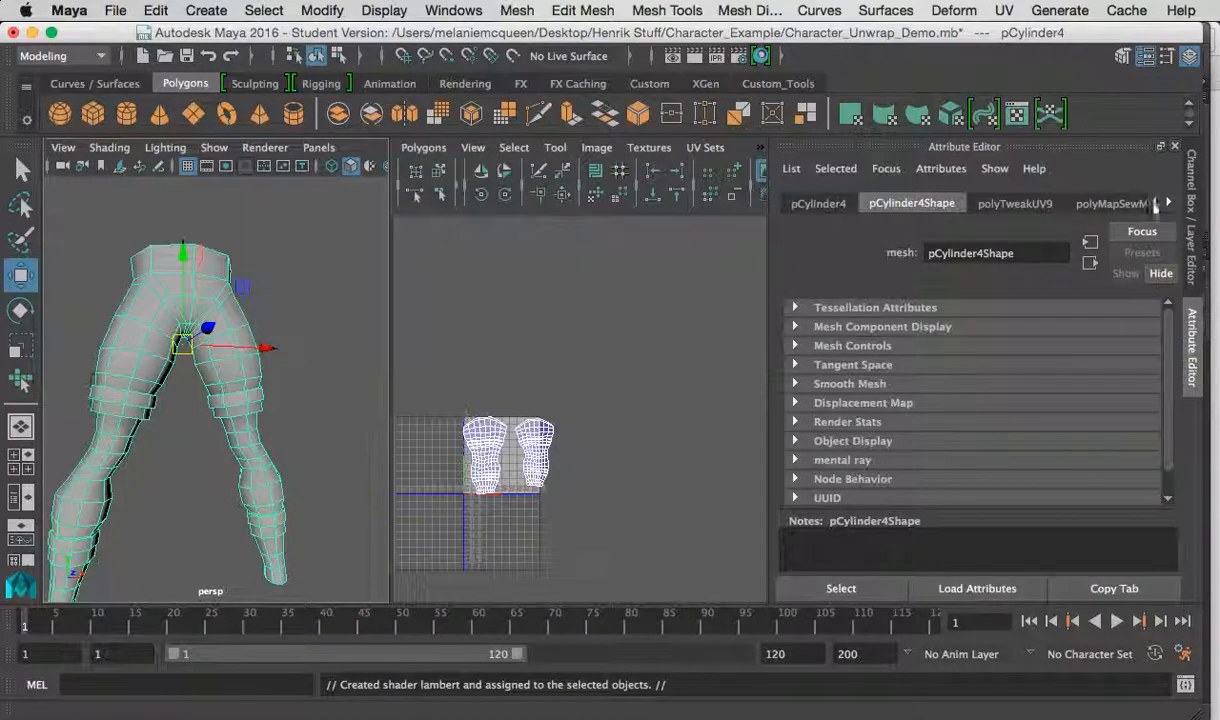
{"action": "left_click", "coordinate": [1166, 202]}
{"action": "left_click", "coordinate": [1137, 147]}
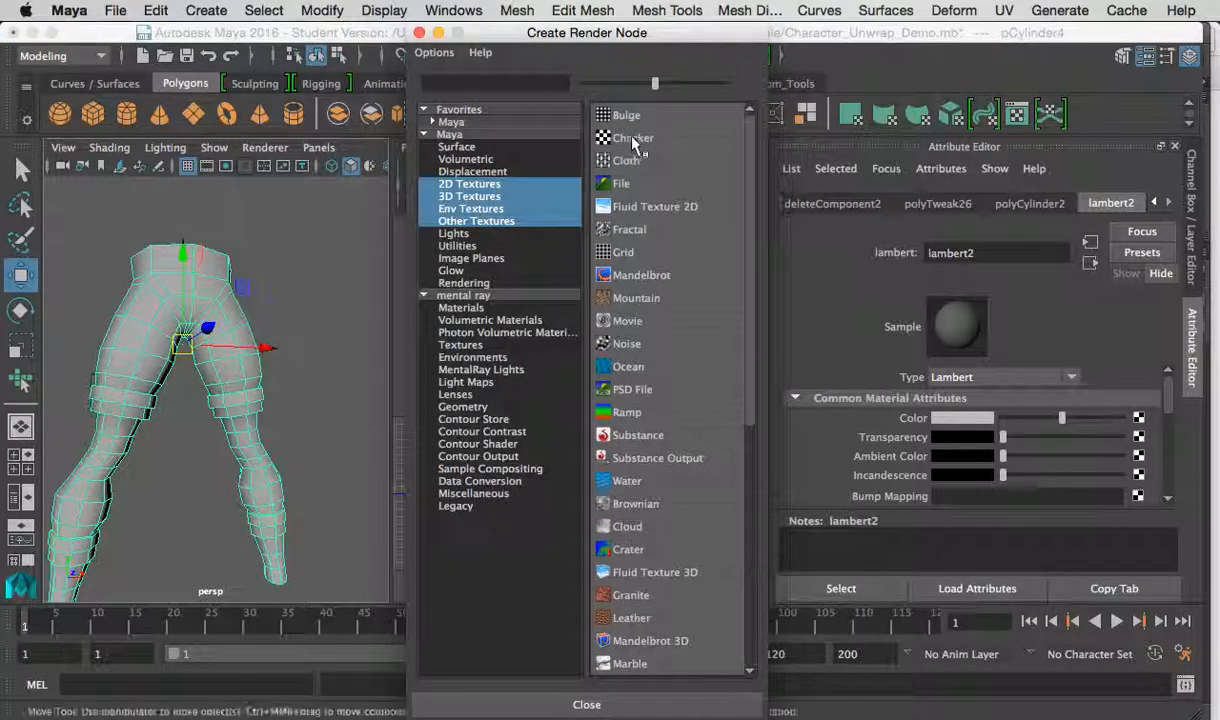
{"action": "left_click", "coordinate": [631, 138]}
{"action": "key", "text": "6"}
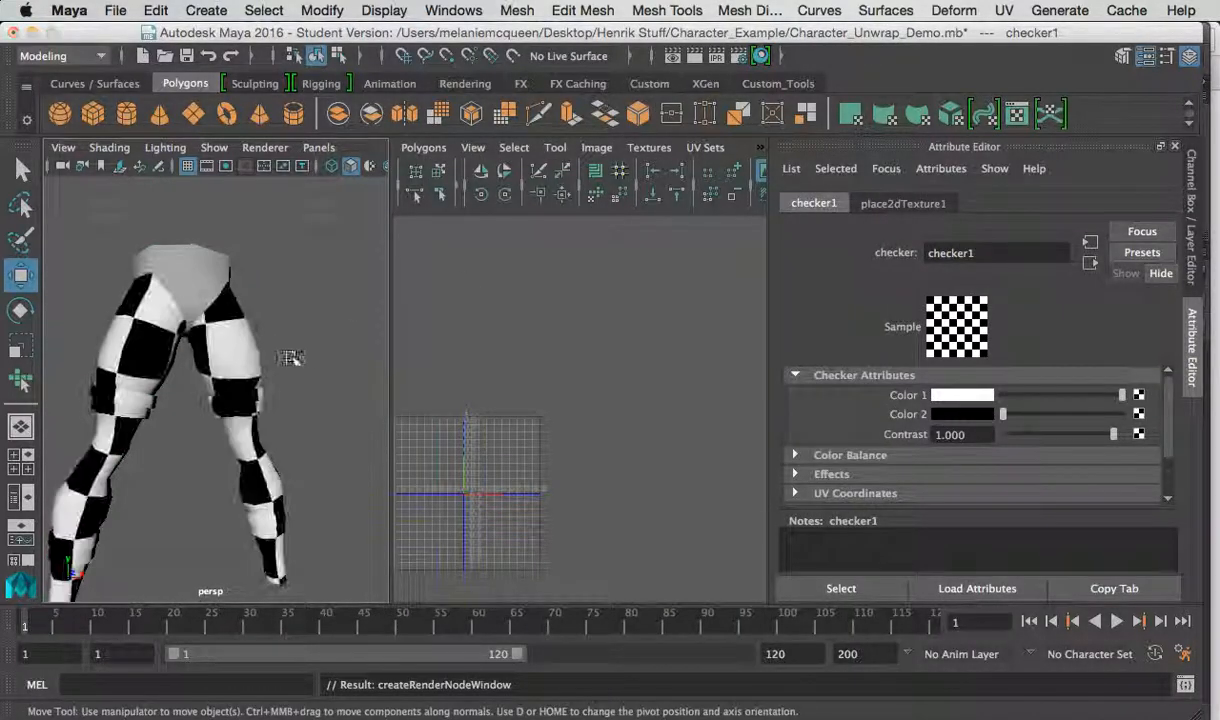
{"action": "left_click_drag", "start_coordinate": [305, 354], "coordinate": [264, 357], "text": "alt"}
{"action": "left_click_drag", "start_coordinate": [316, 398], "coordinate": [292, 446], "text": "alt"}
{"action": "left_click", "coordinate": [217, 412]}
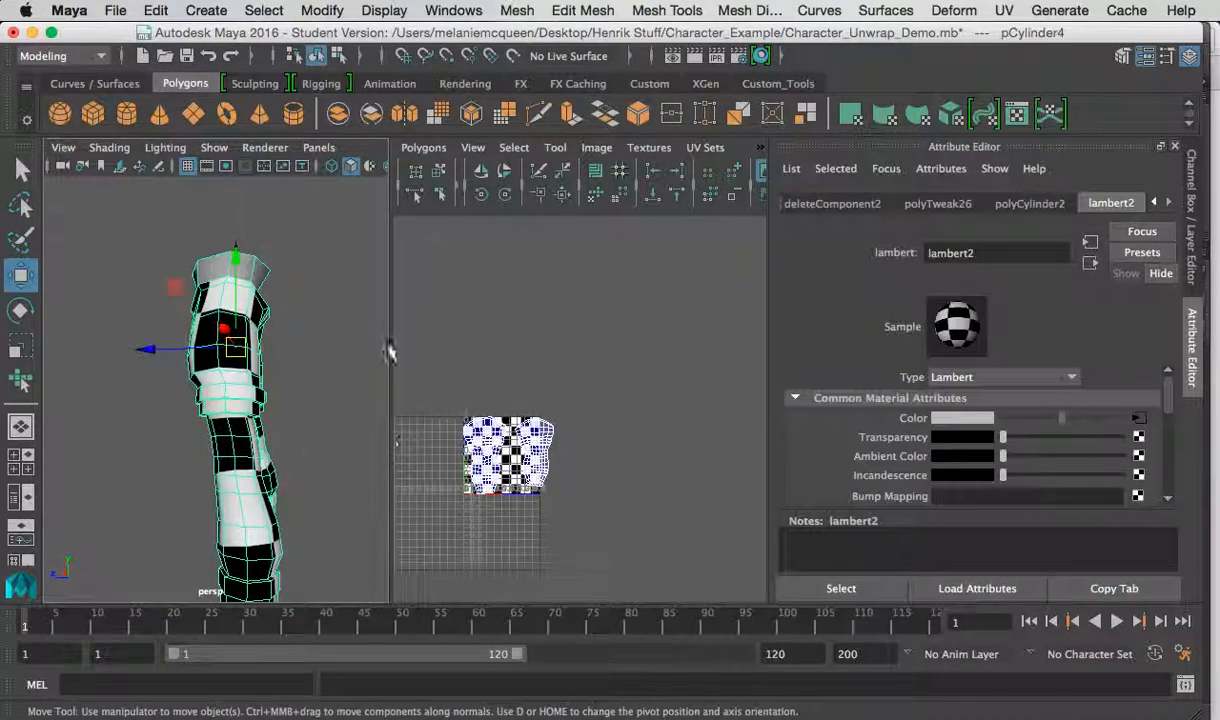
Switch to face selection and select the plain grey faces on one side of the pelvis above the legs.
{"action": "left_click_drag", "start_coordinate": [240, 283], "coordinate": [158, 259], "text": "alt"}
{"action": "right_click_drag", "start_coordinate": [158, 259], "coordinate": [210, 345], "text": "alt"}
{"action": "middle_click_drag", "start_coordinate": [210, 345], "coordinate": [226, 471], "text": "alt"}
{"action": "left_click_drag", "start_coordinate": [226, 471], "coordinate": [174, 289], "text": "alt"}
{"action": "right_click", "coordinate": [166, 287]}
{"action": "right_click_drag", "start_coordinate": [166, 287], "coordinate": [159, 250]}
{"action": "left_click_drag", "start_coordinate": [155, 294], "coordinate": [207, 305], "text": "alt"}
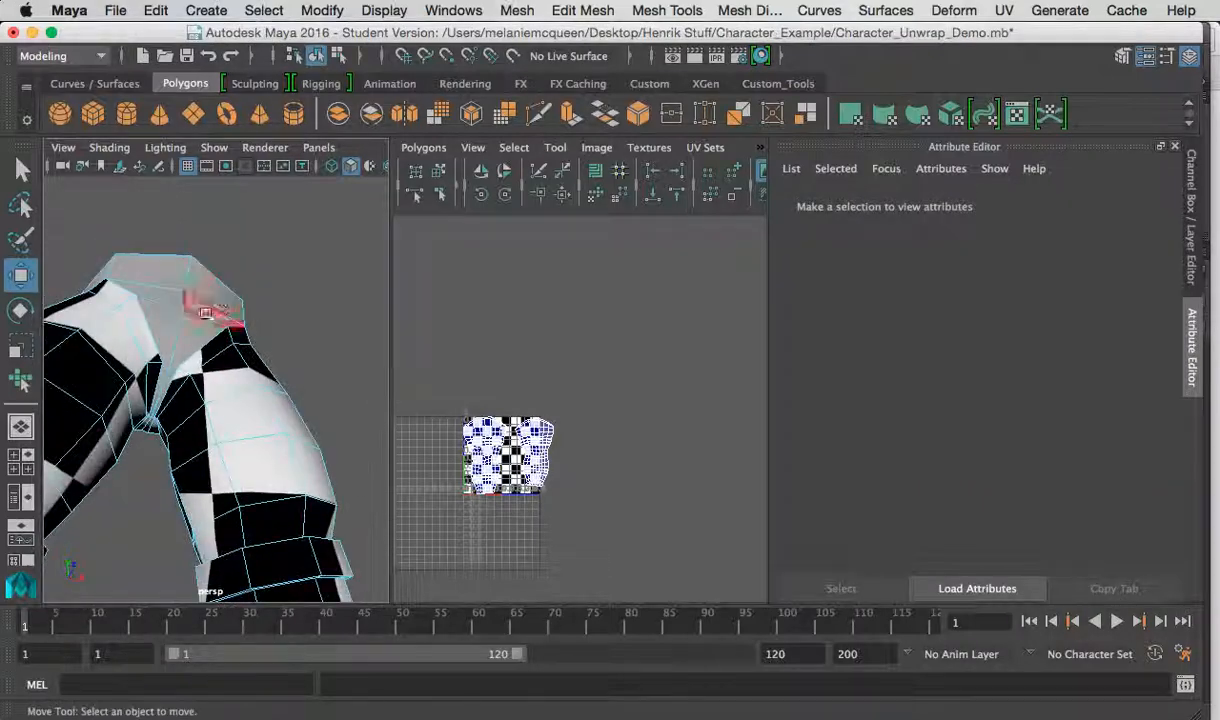
{"action": "left_click", "coordinate": [204, 326]}
{"action": "left_click", "coordinate": [199, 300]}
{"action": "left_click", "coordinate": [177, 312]}
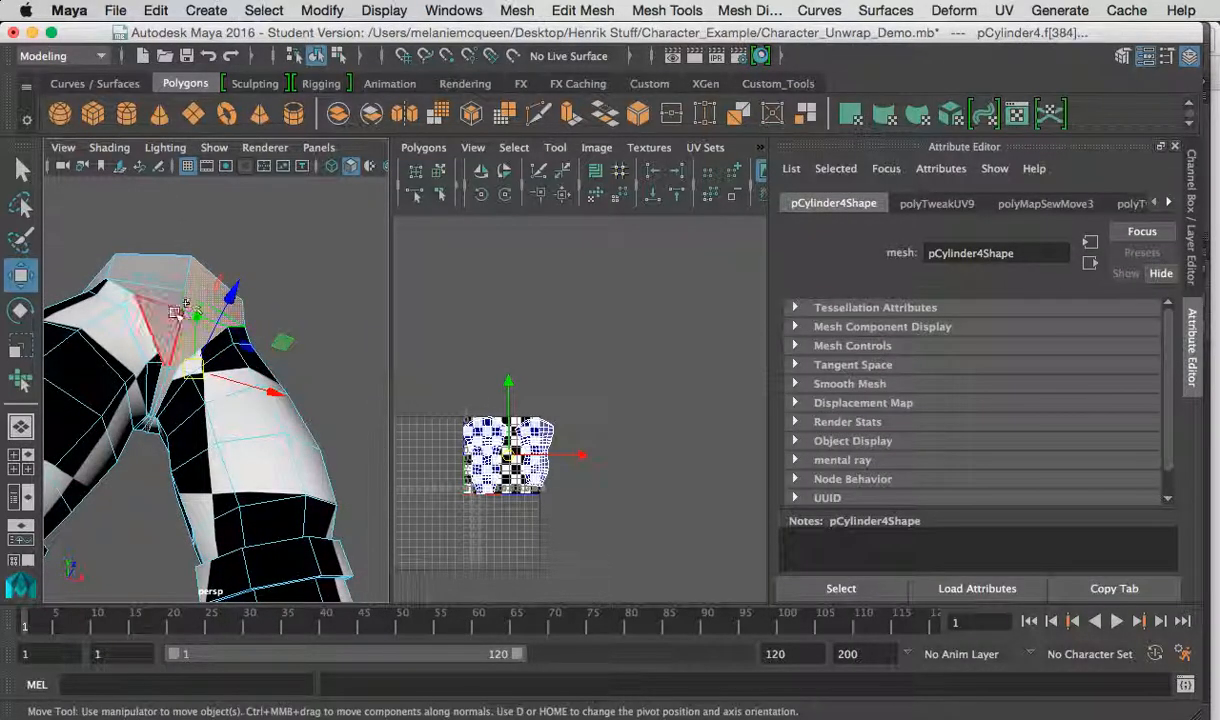
{"action": "left_click", "coordinate": [176, 299], "text": "shift"}
Extend the face selection around the waistband to cover the rest of the grey pelvis area.
{"action": "left_click_drag", "start_coordinate": [176, 299], "coordinate": [297, 267], "text": "alt"}
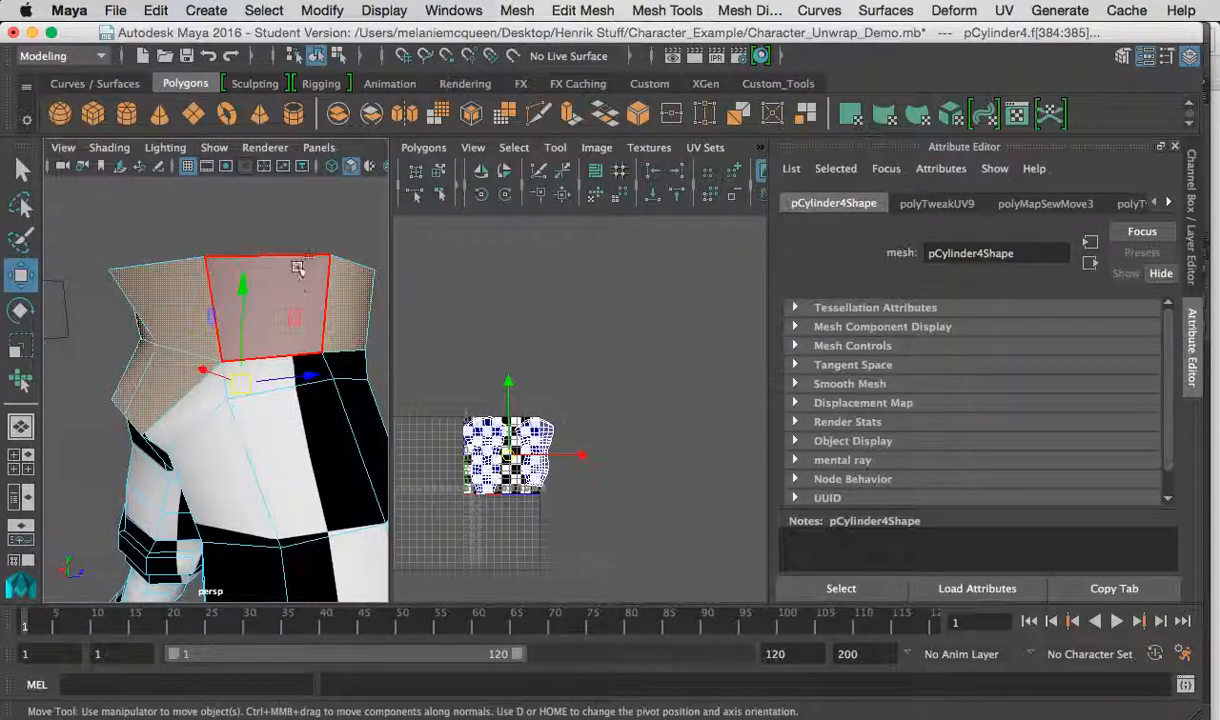
{"action": "left_click", "coordinate": [212, 305], "text": "shift"}
{"action": "left_click_drag", "start_coordinate": [99, 297], "coordinate": [300, 300], "text": "alt"}
{"action": "left_click", "coordinate": [137, 297], "text": "shift"}
{"action": "left_click_drag", "start_coordinate": [137, 297], "coordinate": [152, 342], "text": "alt"}
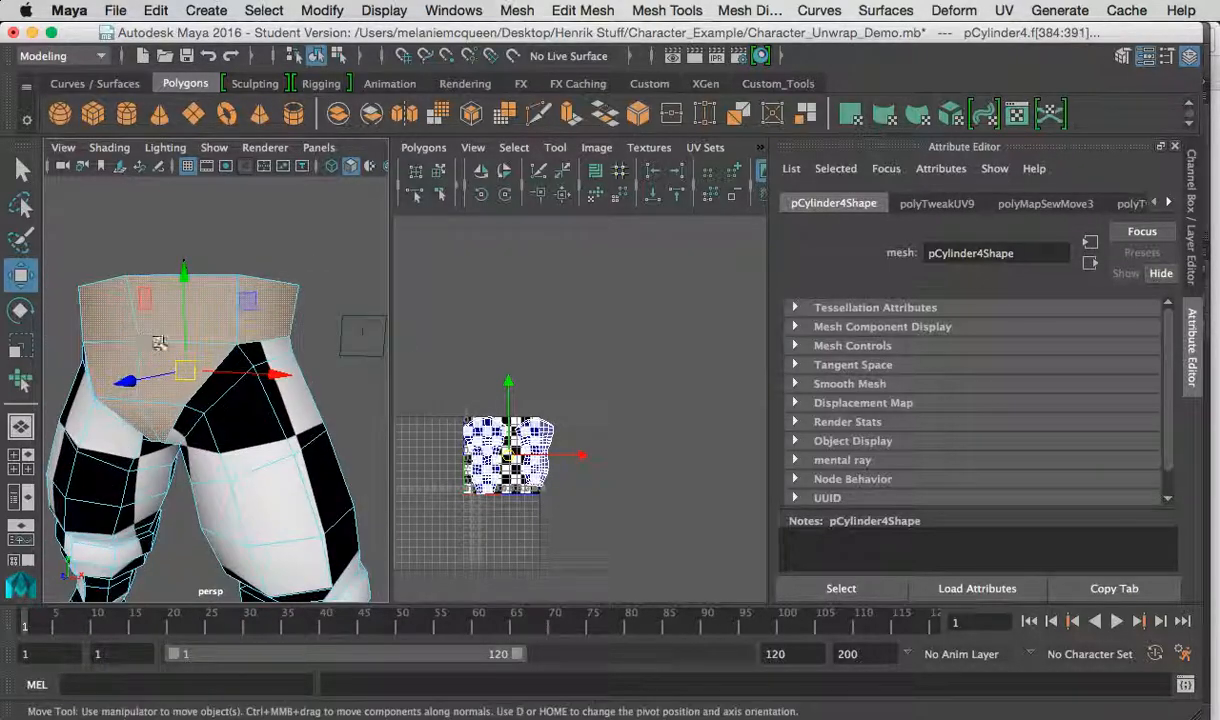
Apply a cylindrical UV projection to the selected pelvis faces.
{"action": "left_click", "coordinate": [1006, 8]}
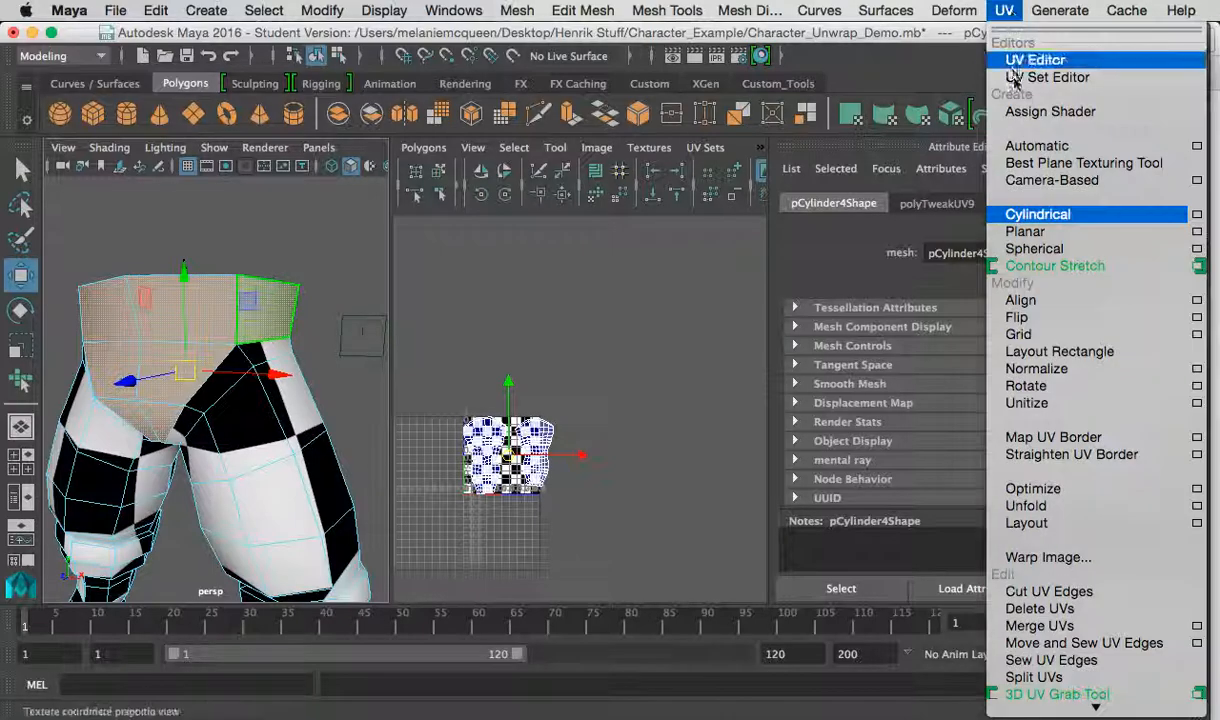
{"action": "left_click", "coordinate": [1078, 212]}
{"action": "right_click_drag", "start_coordinate": [253, 223], "coordinate": [247, 176], "text": "alt"}
{"action": "middle_click_drag", "start_coordinate": [207, 245], "coordinate": [204, 206], "text": "alt"}
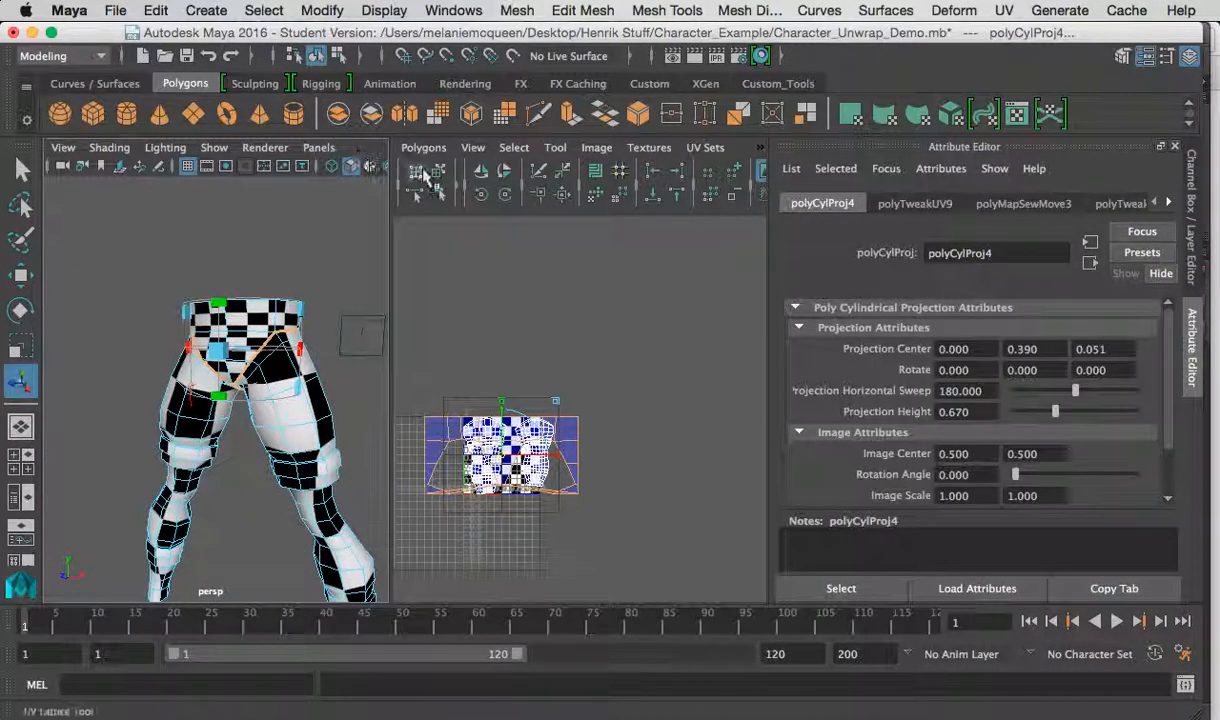
Move the new pelvis shell diagonally away from the leg shells with the Move UV Shell Tool.
{"action": "left_click", "coordinate": [438, 172]}
{"action": "left_click", "coordinate": [502, 410]}
{"action": "left_click", "coordinate": [567, 450]}
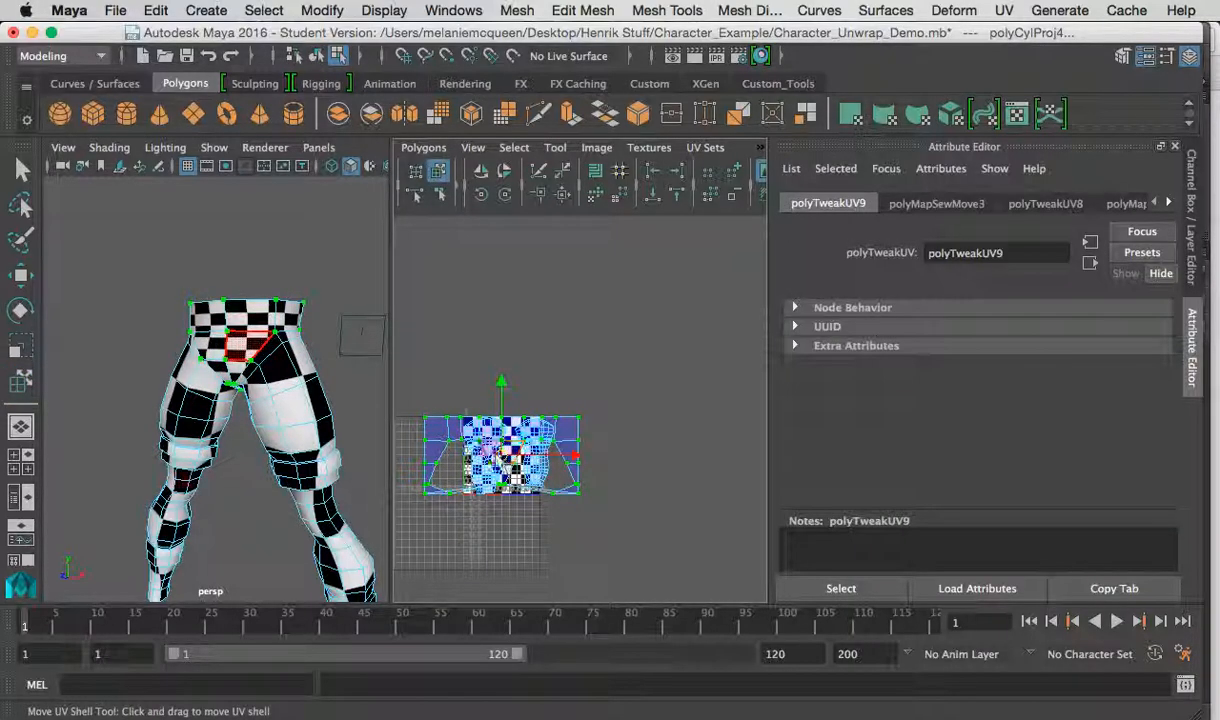
{"action": "left_click_drag", "start_coordinate": [504, 458], "coordinate": [623, 350]}
Cut the UVs along the short edges across the end of the narrow crotch strip.
{"action": "middle_click_drag", "start_coordinate": [498, 357], "coordinate": [534, 373], "text": "alt"}
{"action": "right_click_drag", "start_coordinate": [534, 373], "coordinate": [780, 570], "text": "alt"}
{"action": "middle_click_drag", "start_coordinate": [780, 570], "coordinate": [783, 606], "text": "alt"}
{"action": "left_click_drag", "start_coordinate": [343, 433], "coordinate": [252, 379], "text": "alt"}
{"action": "right_click_drag", "start_coordinate": [252, 379], "coordinate": [350, 400], "text": "alt"}
{"action": "middle_click_drag", "start_coordinate": [350, 400], "coordinate": [261, 362], "text": "alt"}
{"action": "left_click_drag", "start_coordinate": [261, 362], "coordinate": [250, 400], "text": "alt"}
{"action": "middle_click_drag", "start_coordinate": [250, 400], "coordinate": [220, 352], "text": "alt"}
{"action": "right_click", "coordinate": [220, 352]}
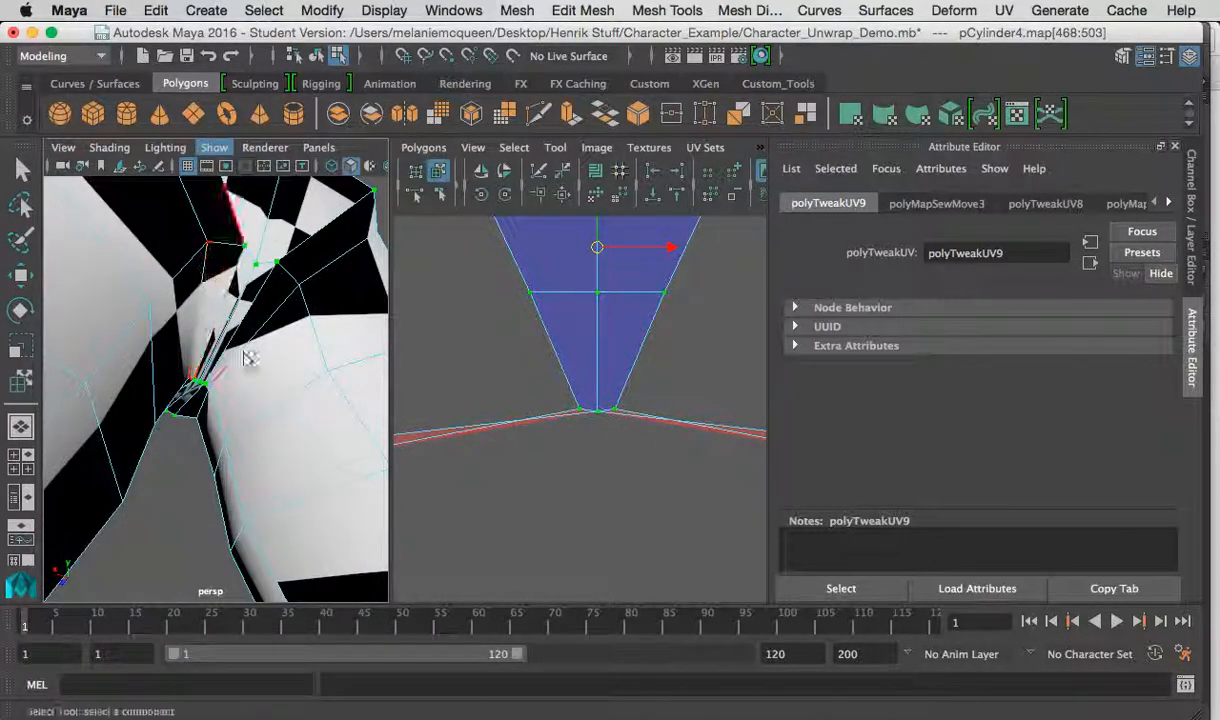
{"action": "left_click_drag", "start_coordinate": [220, 352], "coordinate": [245, 365], "text": "alt"}
{"action": "left_click_drag", "start_coordinate": [225, 318], "coordinate": [231, 267], "text": "alt"}
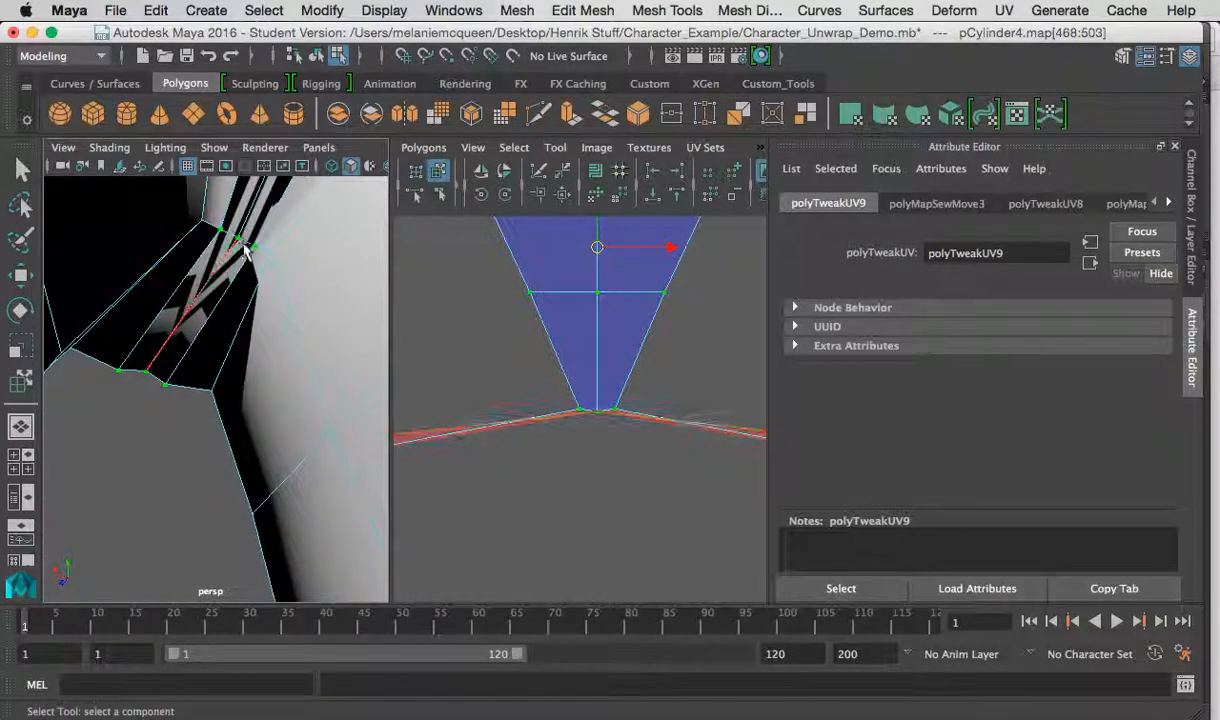
{"action": "left_click", "coordinate": [232, 238]}
{"action": "left_click", "coordinate": [232, 240], "text": "shift"}
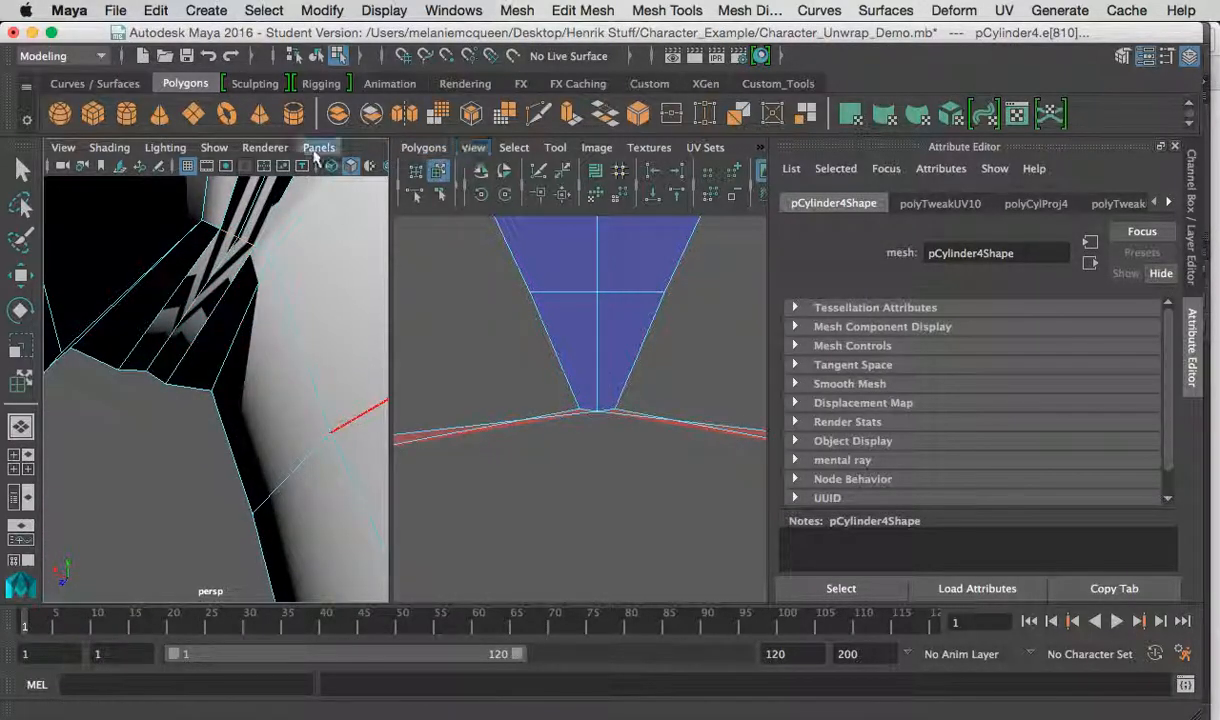
{"action": "left_click", "coordinate": [423, 147]}
{"action": "left_click", "coordinate": [525, 572]}
Select the whole pelvis UV shell and unfold it with the Smooth UV Tool.
{"action": "right_click_drag", "start_coordinate": [525, 572], "coordinate": [449, 234], "text": "alt"}
{"action": "left_click", "coordinate": [441, 193]}
{"action": "left_click", "coordinate": [563, 388]}
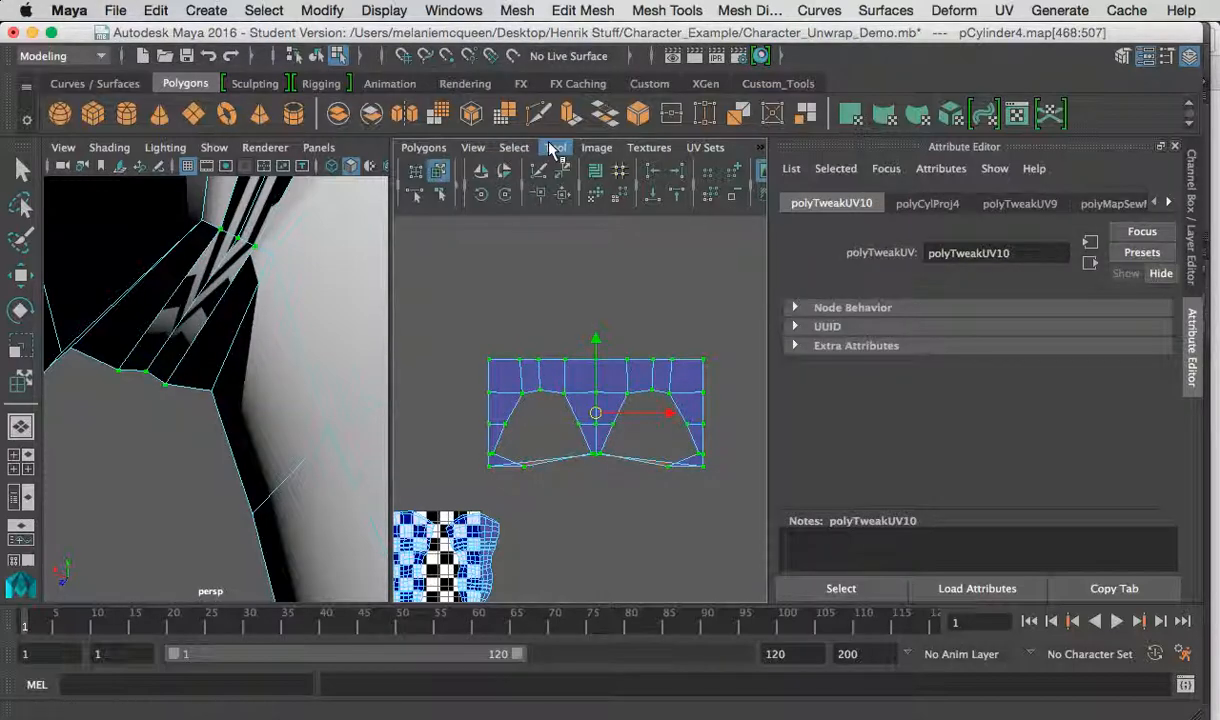
{"action": "left_click", "coordinate": [553, 148]}
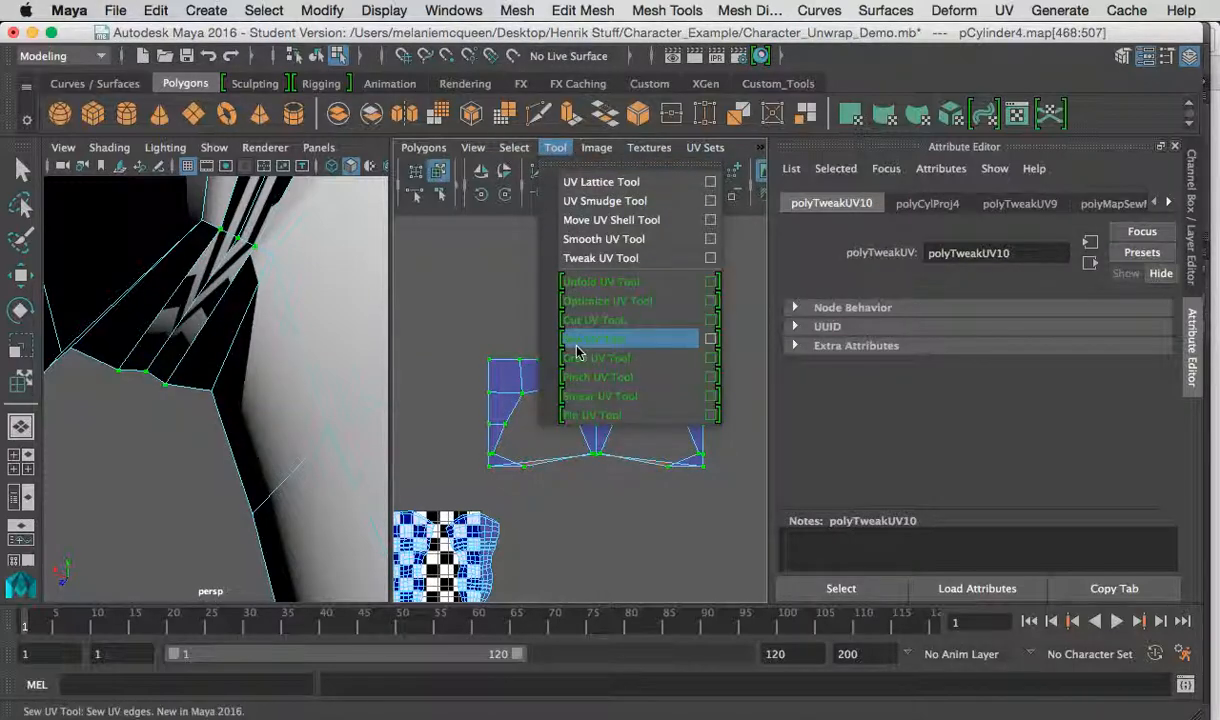
{"action": "left_click", "coordinate": [604, 239]}
{"action": "left_click_drag", "start_coordinate": [477, 478], "coordinate": [505, 479]}
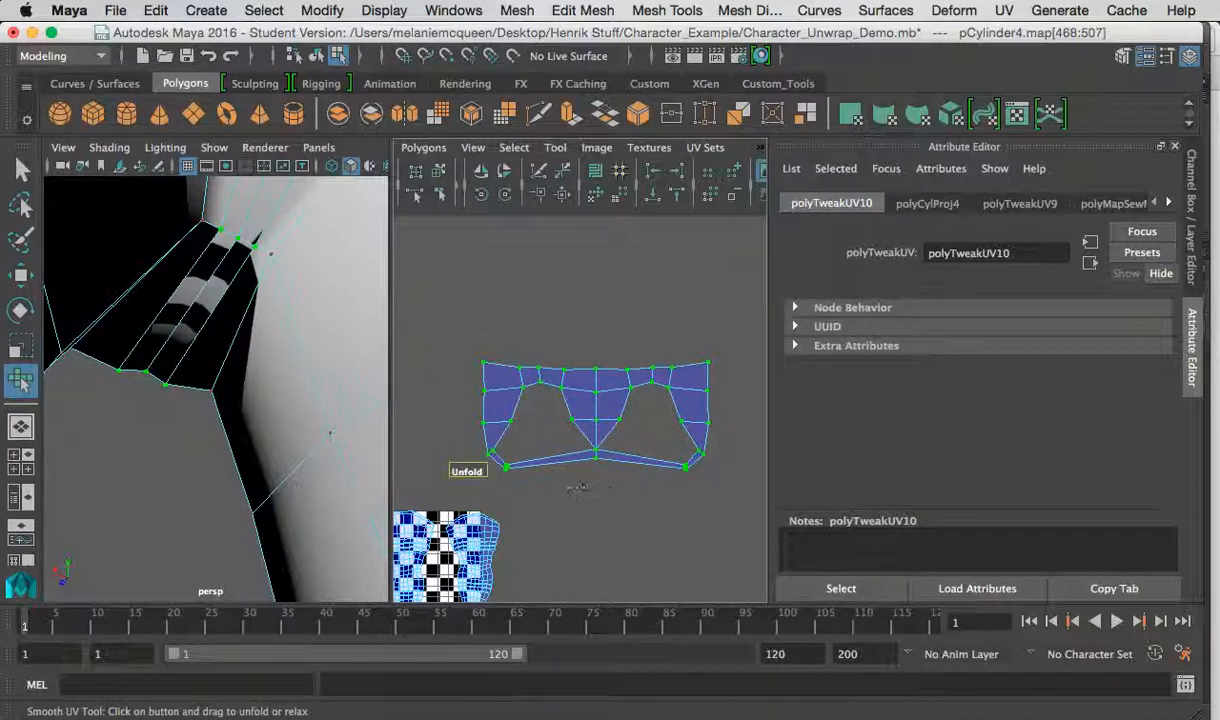
Select the long side edges of the crotch strip and examine where they lie in the UV layout.
{"action": "right_click_drag", "start_coordinate": [529, 464], "coordinate": [647, 504], "text": "alt"}
{"action": "middle_click_drag", "start_coordinate": [620, 475], "coordinate": [583, 416], "text": "alt"}
{"action": "right_click_drag", "start_coordinate": [600, 450], "coordinate": [738, 562], "text": "alt"}
{"action": "left_click_drag", "start_coordinate": [180, 331], "coordinate": [172, 310], "text": "alt"}
{"action": "right_click_drag", "start_coordinate": [214, 217], "coordinate": [221, 150]}
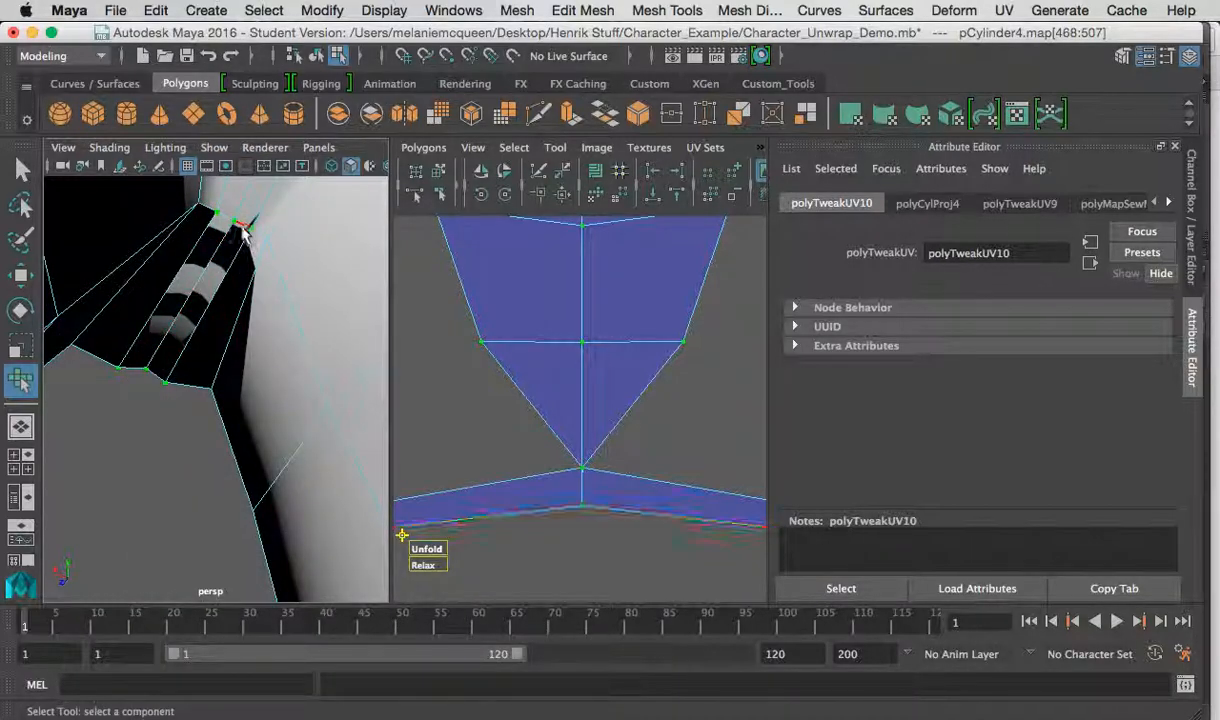
{"action": "left_click", "coordinate": [203, 240]}
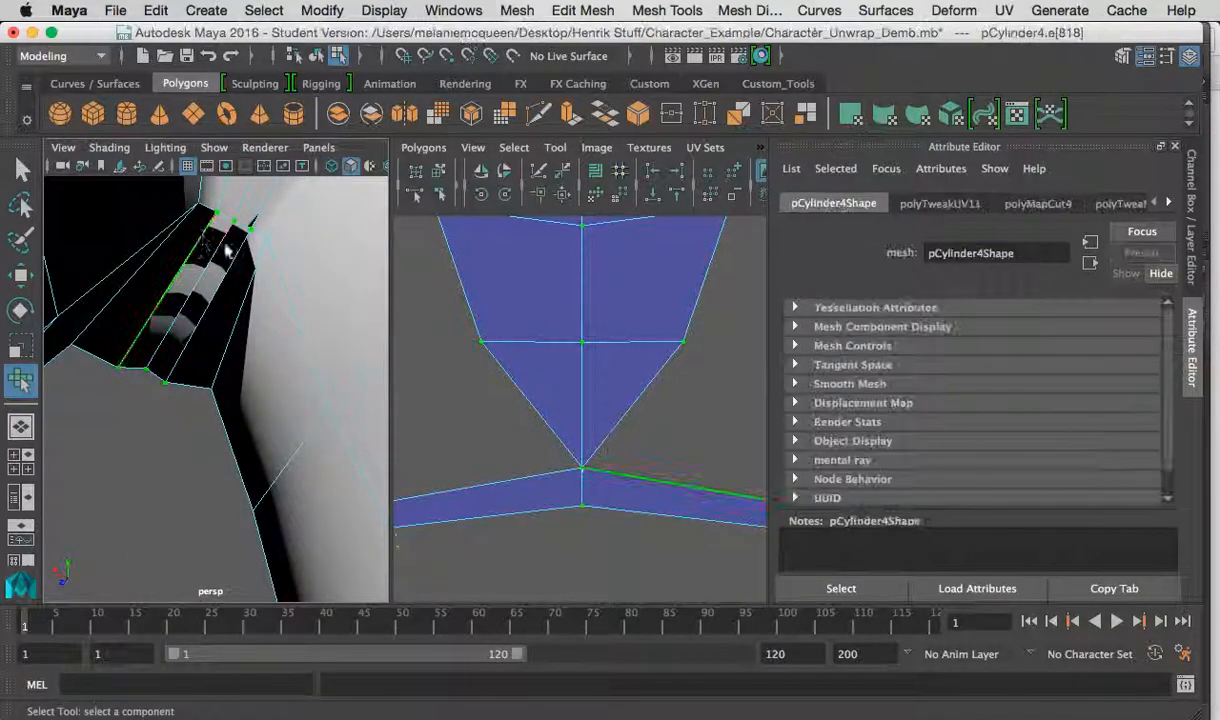
{"action": "left_click", "coordinate": [234, 252]}
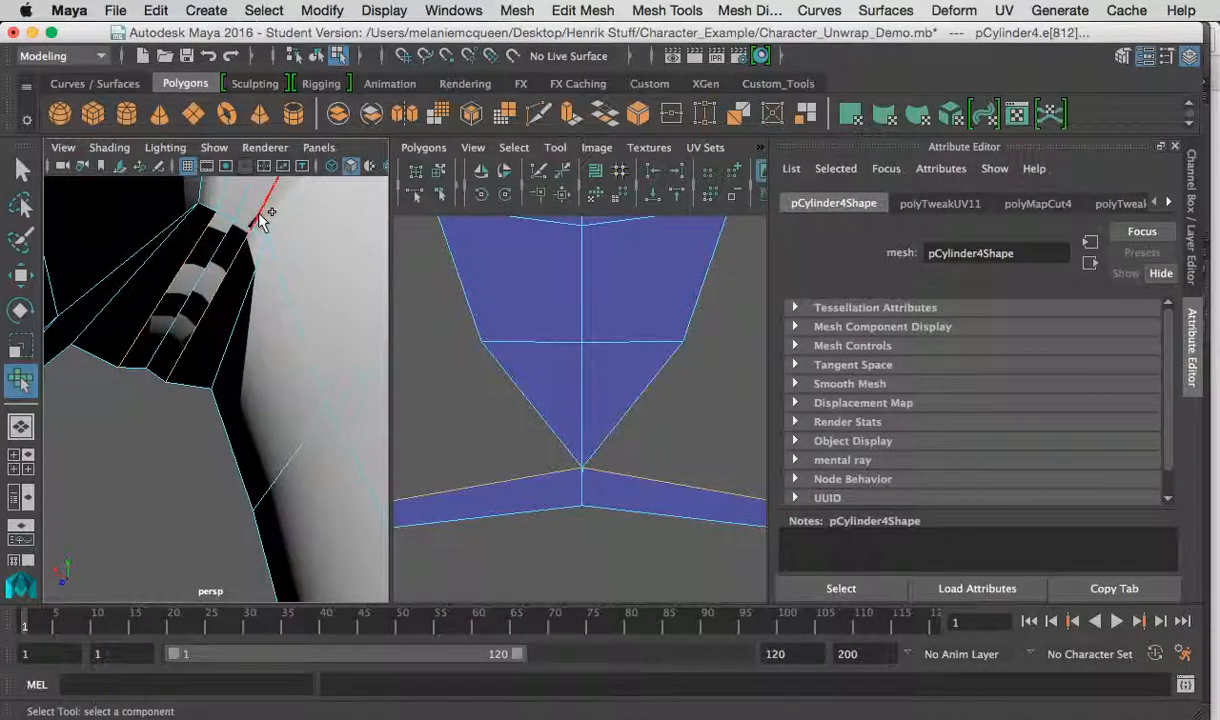
{"action": "scroll", "coordinate": [265, 234], "scroll_direction": "down", "scroll_amount": 10}
{"action": "middle_click_drag", "start_coordinate": [612, 535], "coordinate": [675, 443], "text": "alt"}
{"action": "scroll", "coordinate": [596, 470], "scroll_direction": "down", "scroll_amount": 8}
{"action": "left_click_drag", "start_coordinate": [294, 357], "coordinate": [270, 465], "text": "alt"}
{"action": "mouse_move", "coordinate": [270, 465]}
{"action": "right_mouse_down", "text": "alt"}
{"action": "mouse_move", "coordinate": [360, 567]}
{"action": "mouse_move", "coordinate": [272, 456]}
{"action": "right_mouse_up", "text": "alt"}
{"action": "middle_click_drag", "start_coordinate": [272, 456], "coordinate": [268, 425], "text": "alt"}
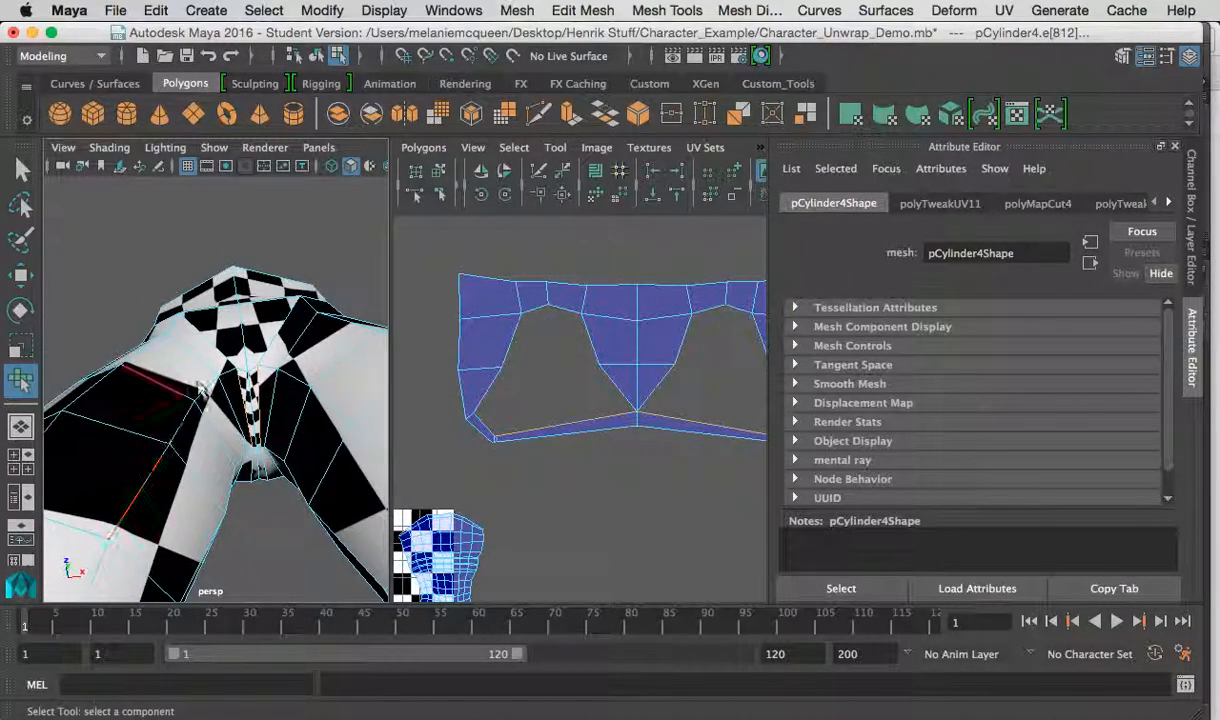
{"action": "left_click_drag", "start_coordinate": [212, 353], "coordinate": [204, 357], "text": "alt"}
{"action": "right_click_drag", "start_coordinate": [204, 357], "coordinate": [210, 396], "text": "alt"}
{"action": "left_click_drag", "start_coordinate": [210, 396], "coordinate": [212, 413], "text": "alt"}
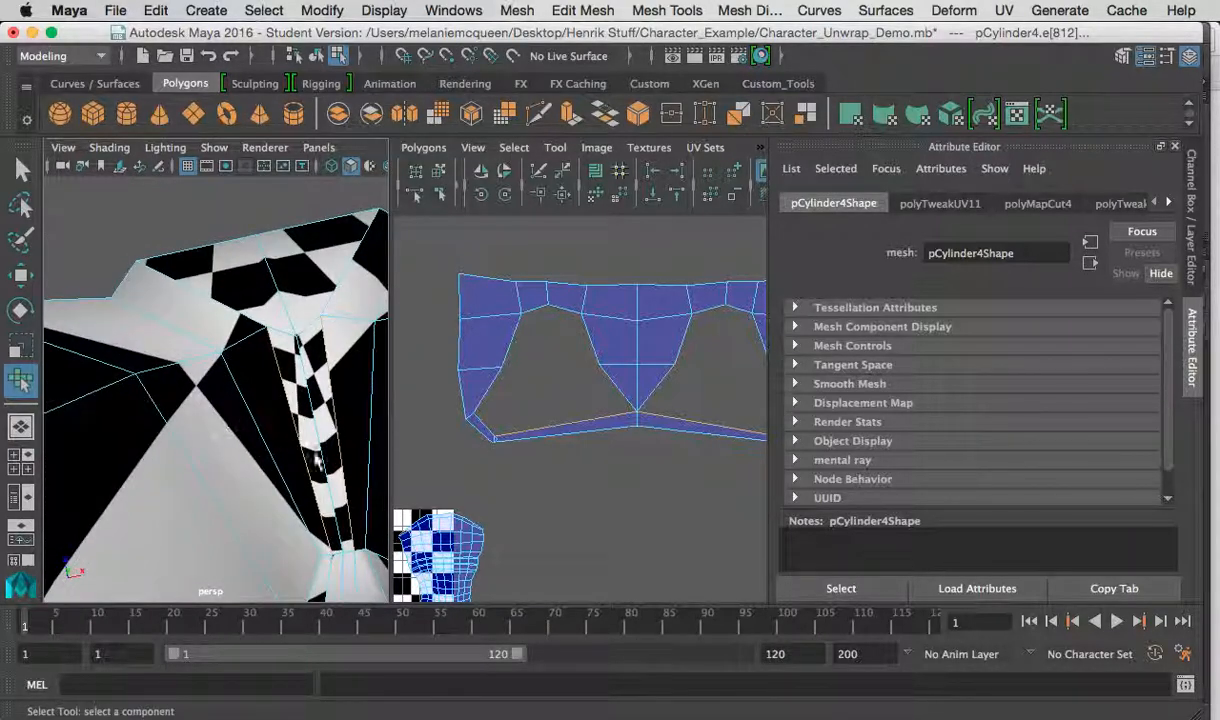
Select the crotch strip's centre edge and the edges at its end to locate them in the UV layout.
{"action": "double_click", "coordinate": [316, 440]}
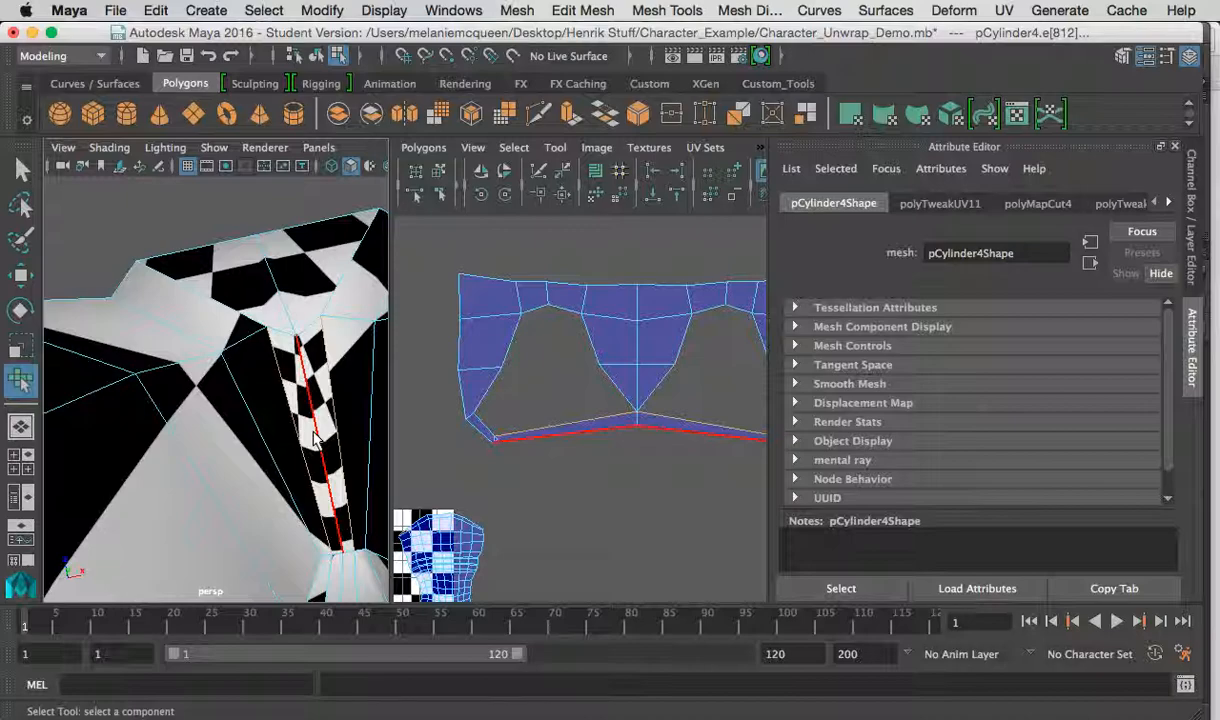
{"action": "left_click", "coordinate": [316, 440]}
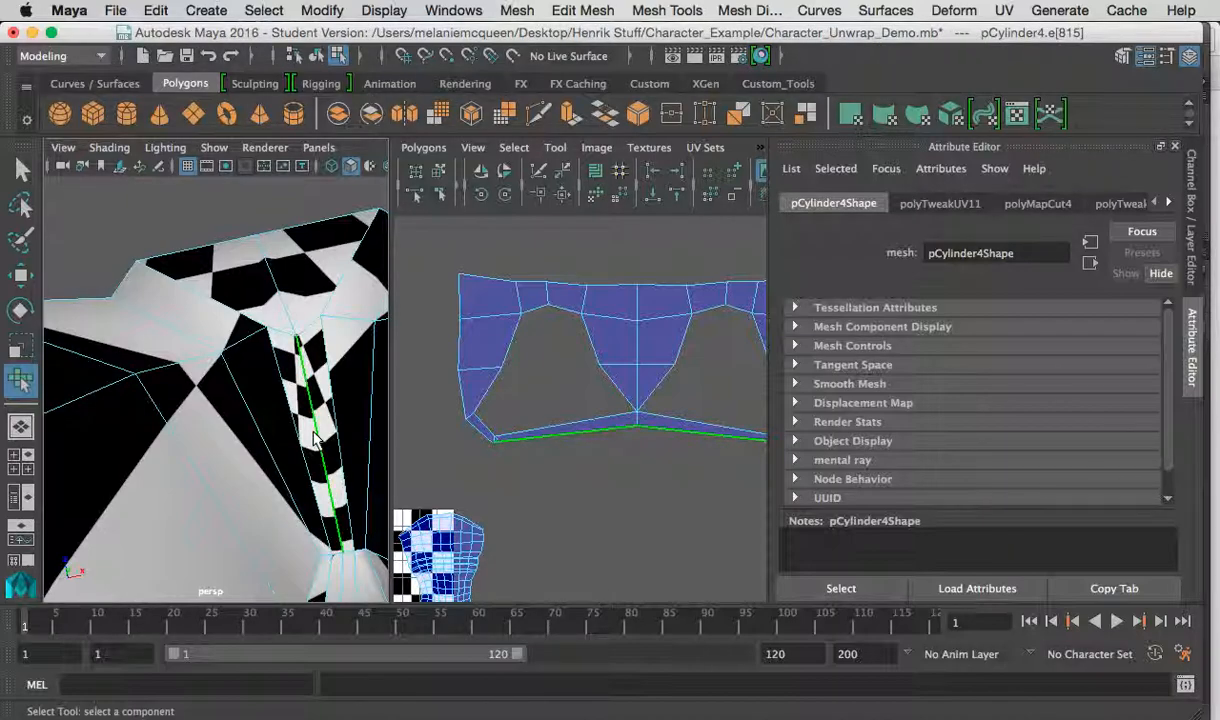
{"action": "left_click_drag", "start_coordinate": [317, 477], "coordinate": [315, 403], "text": "alt"}
{"action": "left_click", "coordinate": [355, 477]}
{"action": "left_click", "coordinate": [331, 462]}
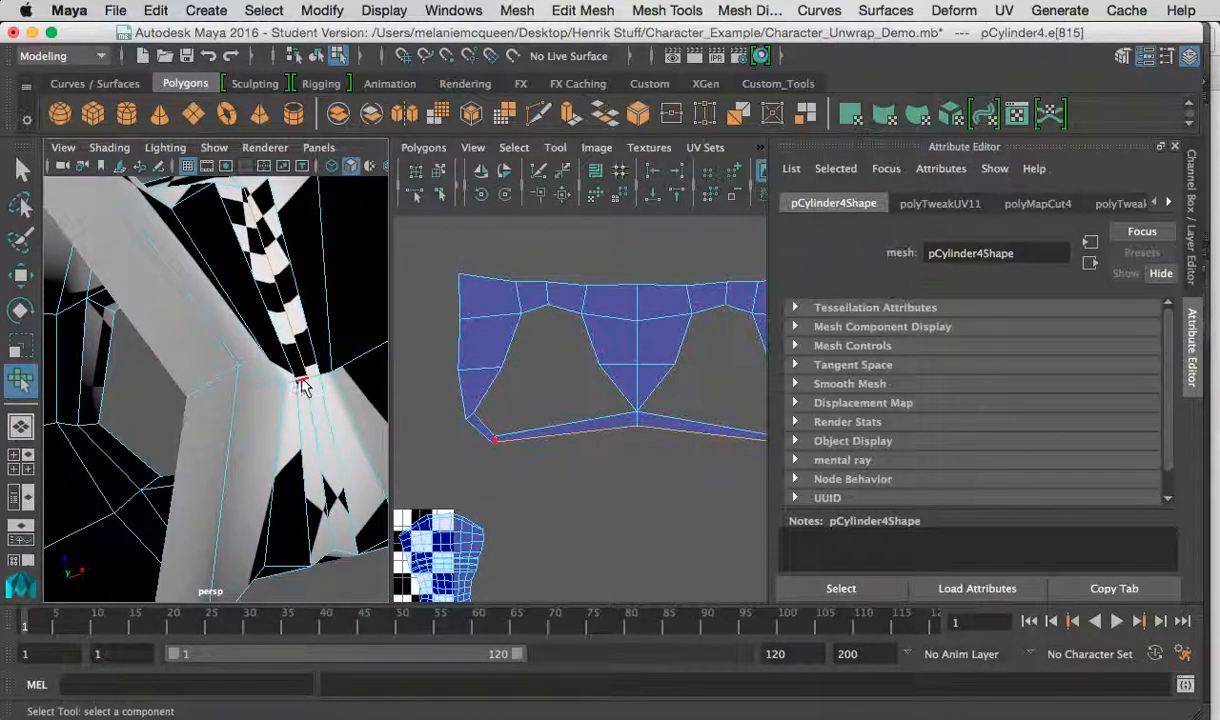
{"action": "double_click", "coordinate": [311, 377]}
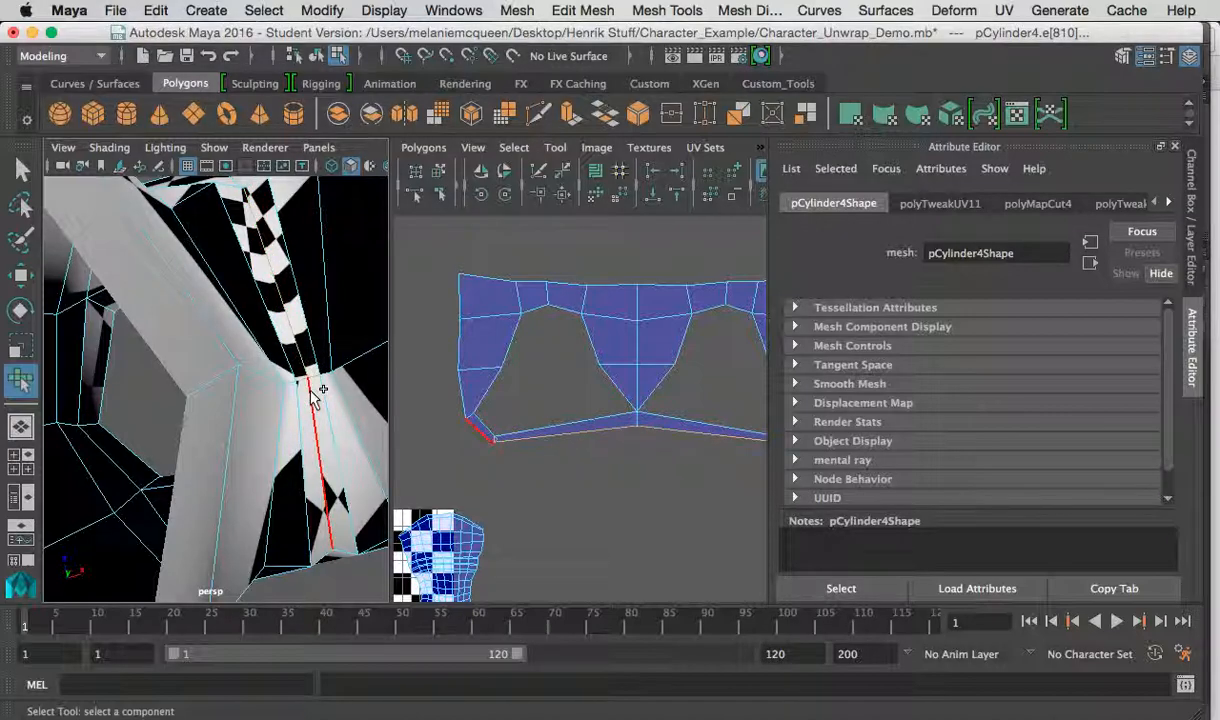
{"action": "middle_click_drag", "start_coordinate": [603, 398], "coordinate": [559, 392], "text": "alt"}
{"action": "left_click_drag", "start_coordinate": [615, 415], "coordinate": [617, 418]}
Cut the UVs along the vertical centre edge of the pelvis just above the crotch strip.
{"action": "left_click_drag", "start_coordinate": [362, 357], "coordinate": [278, 403], "text": "alt"}
{"action": "right_click_drag", "start_coordinate": [278, 403], "coordinate": [250, 388], "text": "alt"}
{"action": "double_click", "coordinate": [226, 410]}
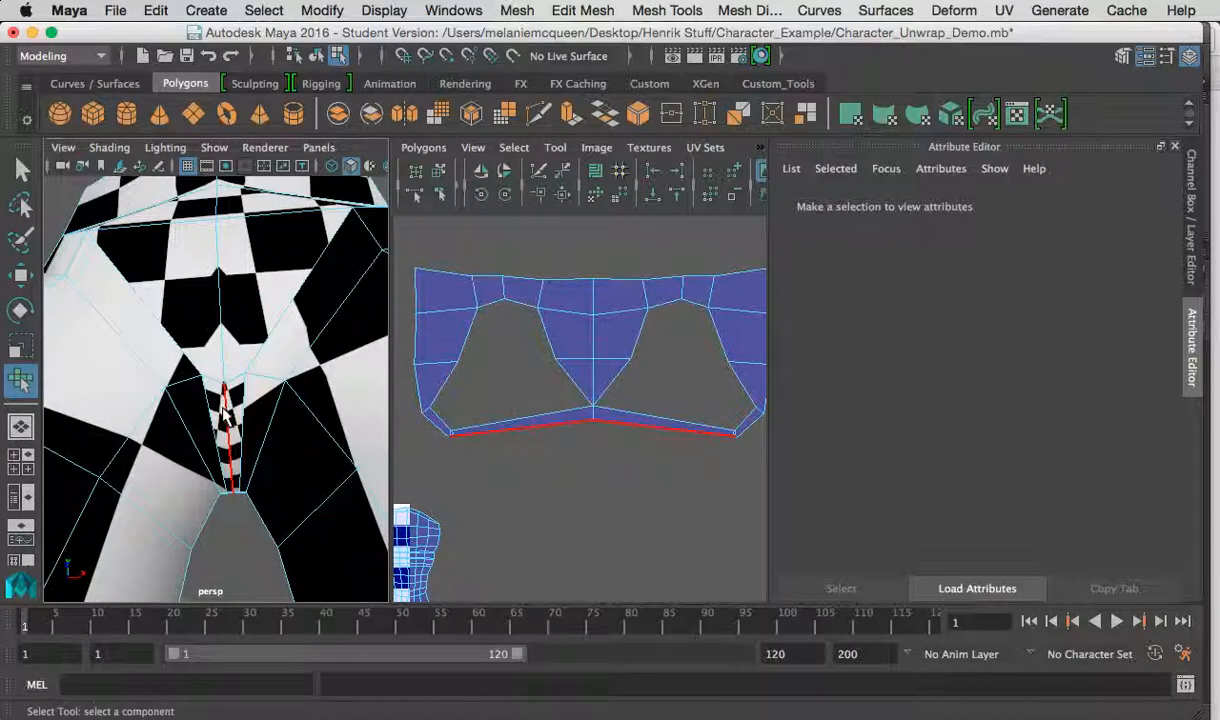
{"action": "left_click", "coordinate": [224, 360]}
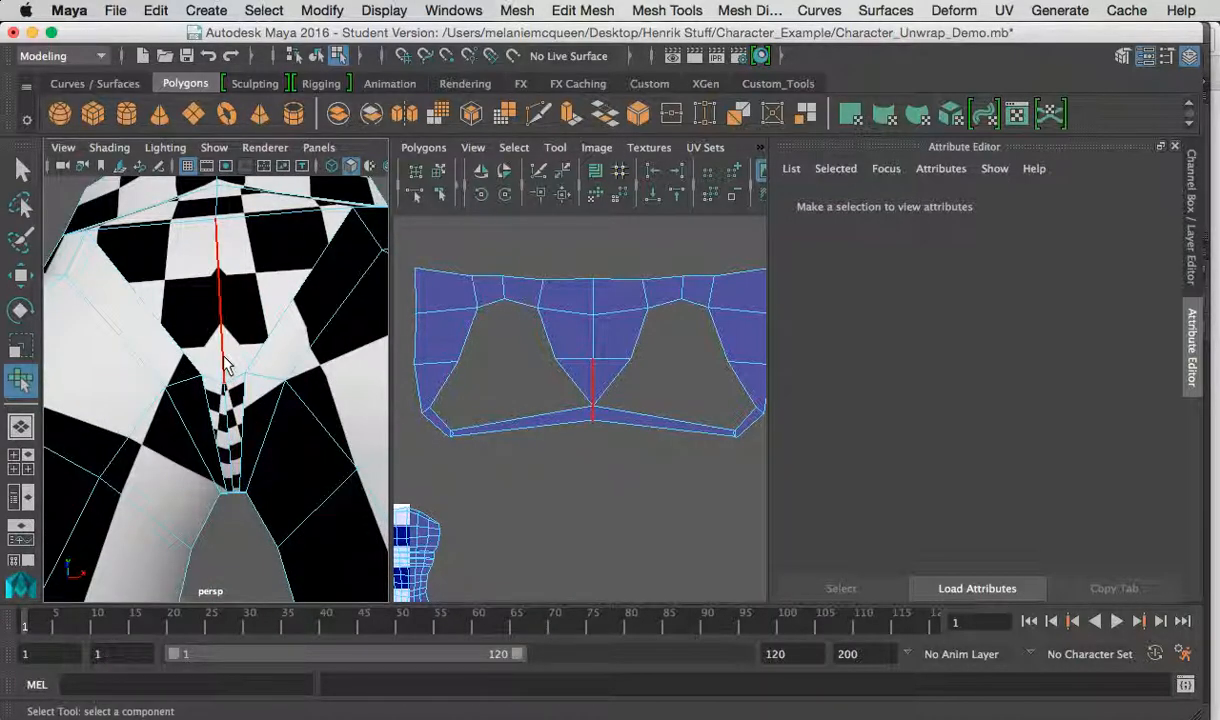
{"action": "left_click", "coordinate": [224, 358]}
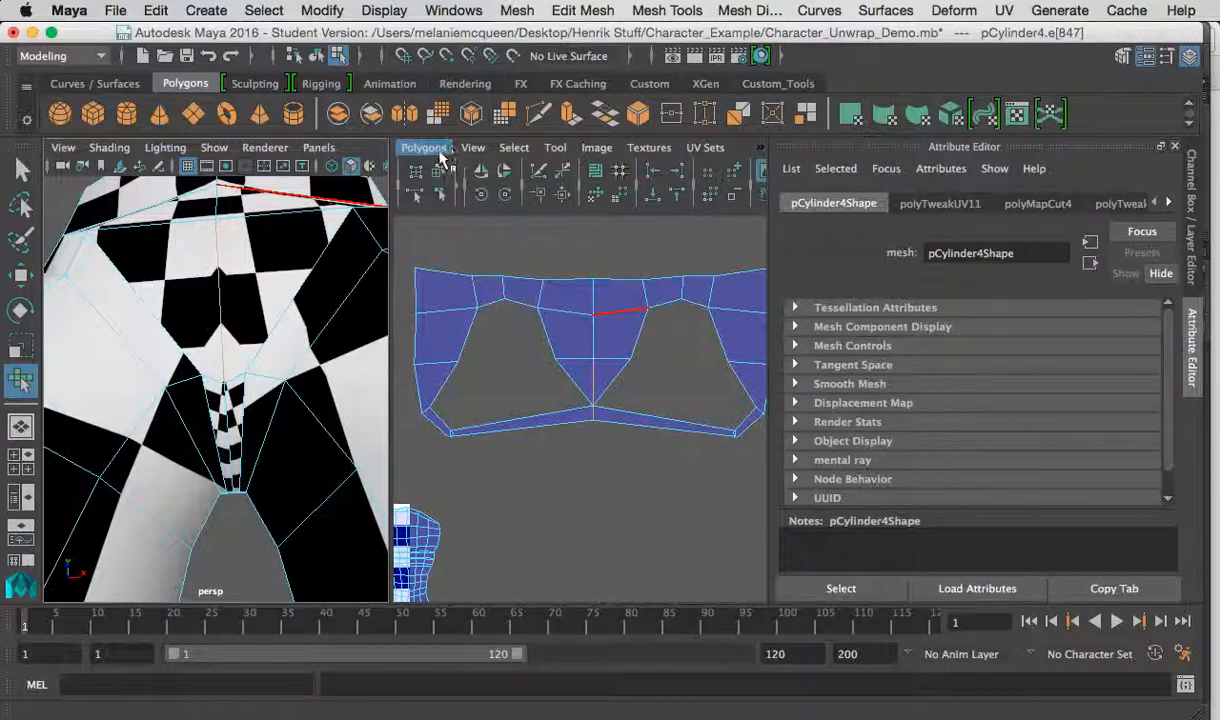
{"action": "left_click", "coordinate": [440, 152]}
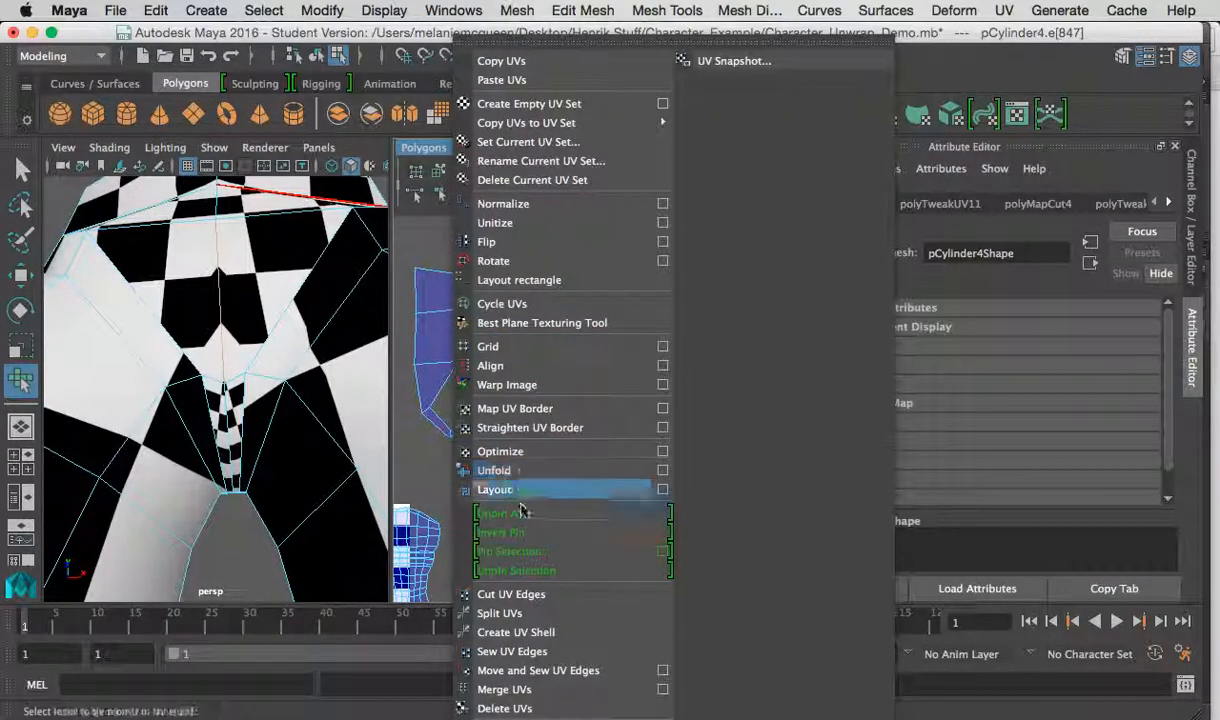
{"action": "left_click", "coordinate": [511, 594]}
Reselect the pelvis shell and unfold it around the new centre cut with the Smooth UV Tool.
{"action": "left_click", "coordinate": [438, 172]}
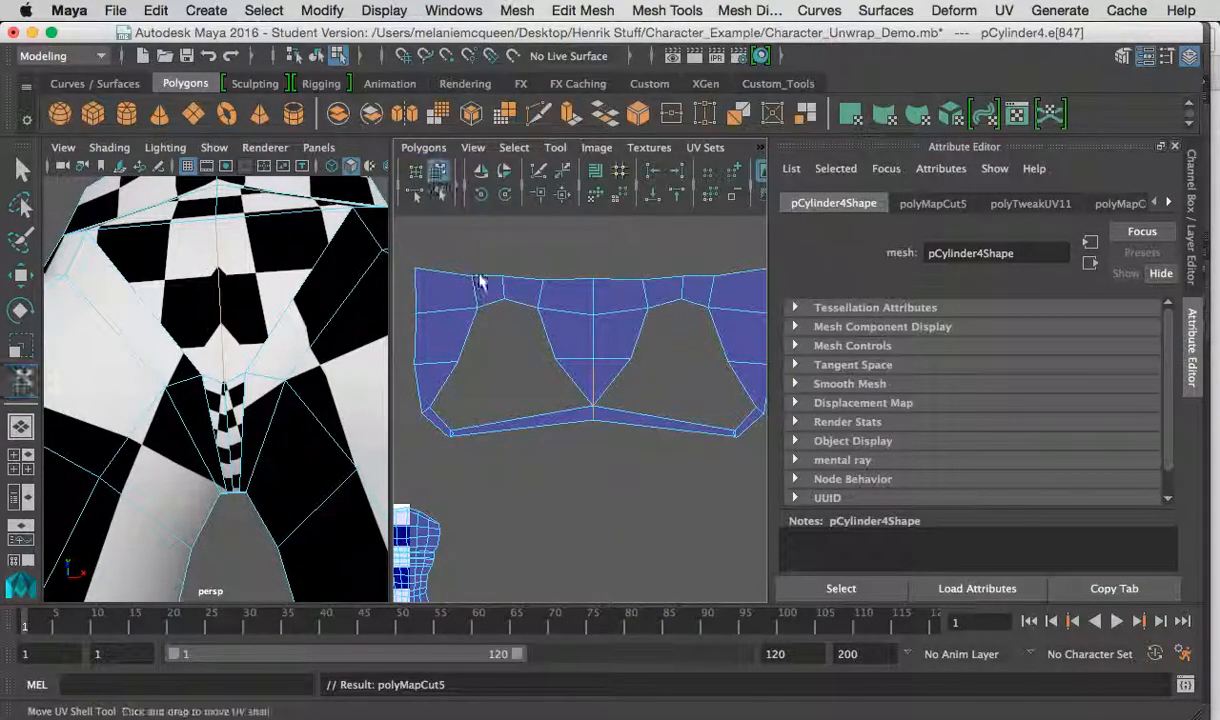
{"action": "left_click", "coordinate": [585, 308]}
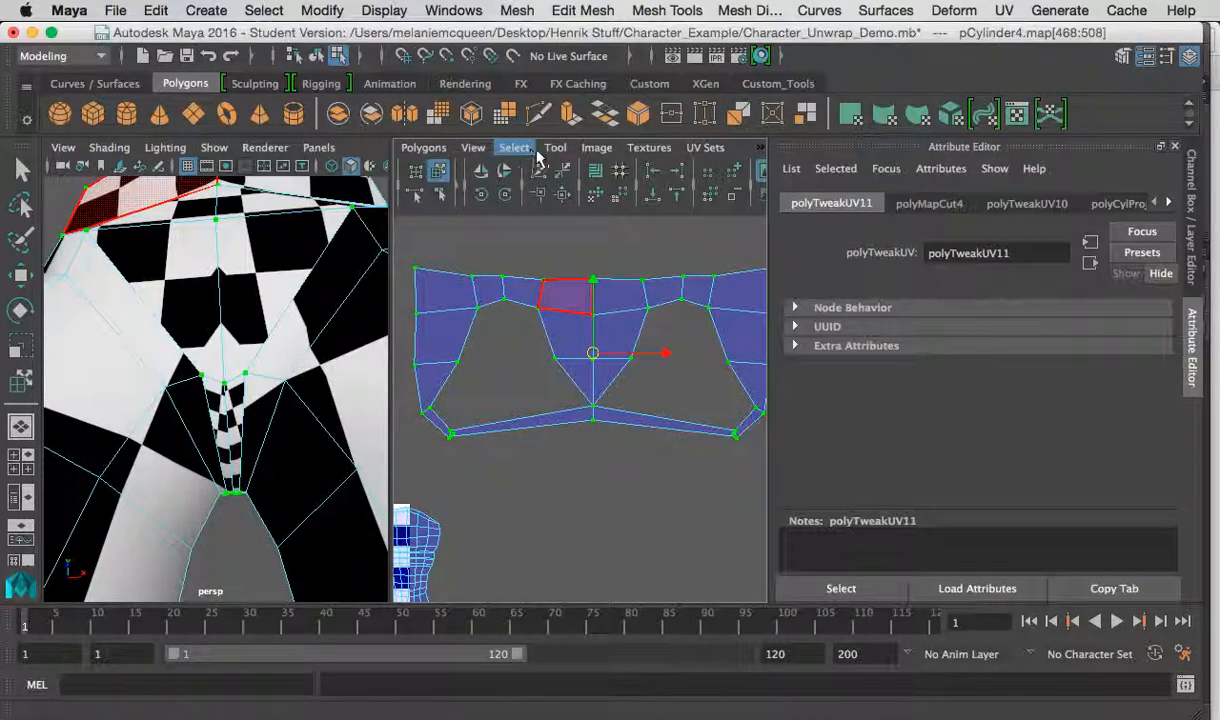
{"action": "left_click", "coordinate": [555, 147]}
{"action": "left_click", "coordinate": [604, 239]}
{"action": "left_click_drag", "start_coordinate": [432, 440], "coordinate": [615, 448]}
Move and sew the UVs along the pelvis centre edge and the crotch strip's centre edge.
{"action": "right_click_drag", "start_coordinate": [245, 341], "coordinate": [247, 285]}
{"action": "left_click", "coordinate": [228, 310]}
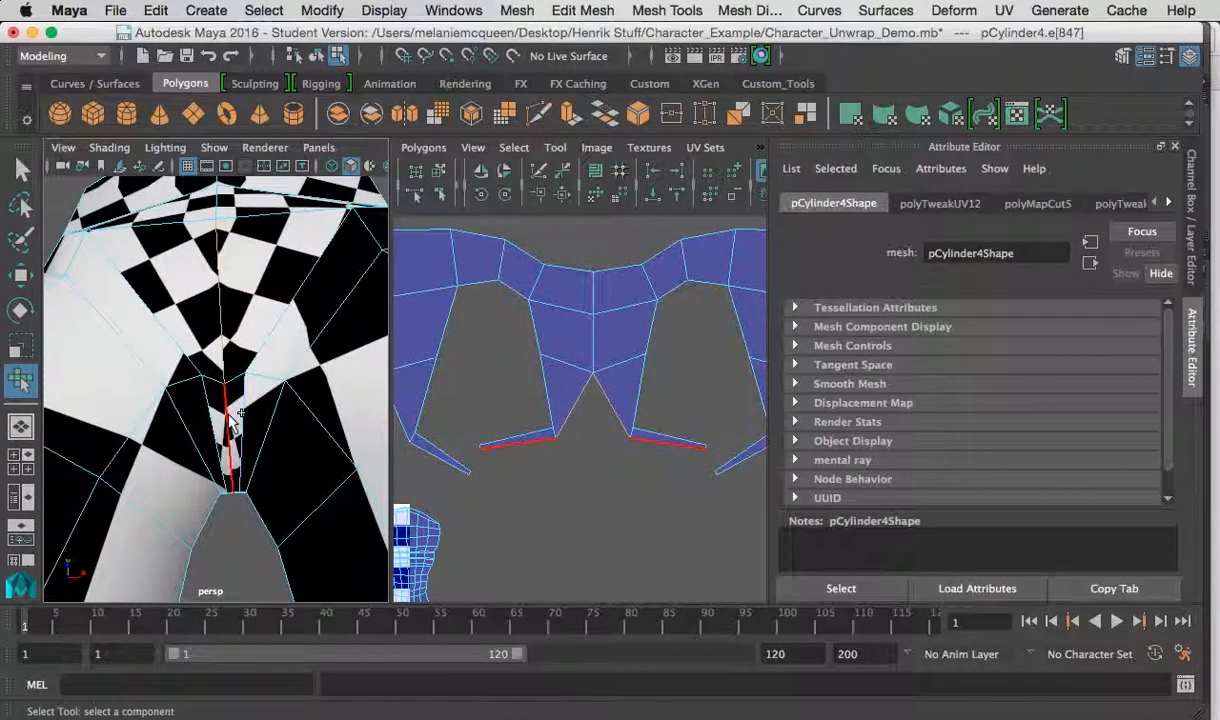
{"action": "left_click", "coordinate": [477, 446]}
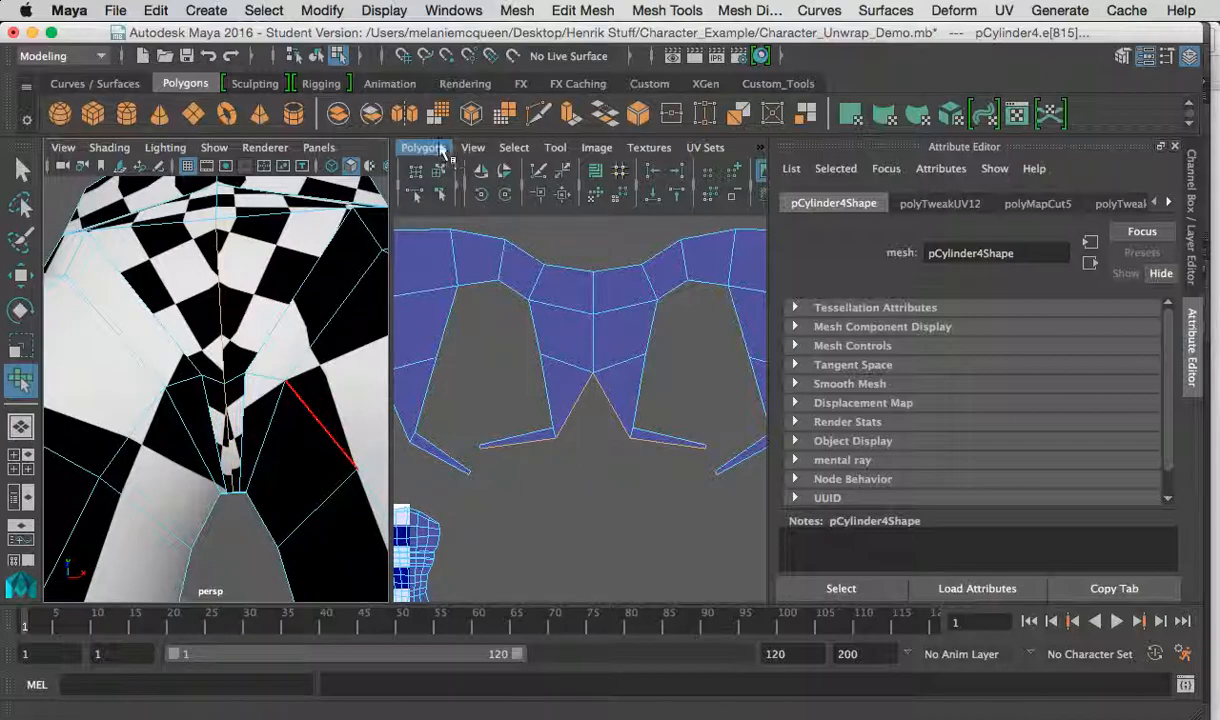
{"action": "left_click", "coordinate": [443, 152]}
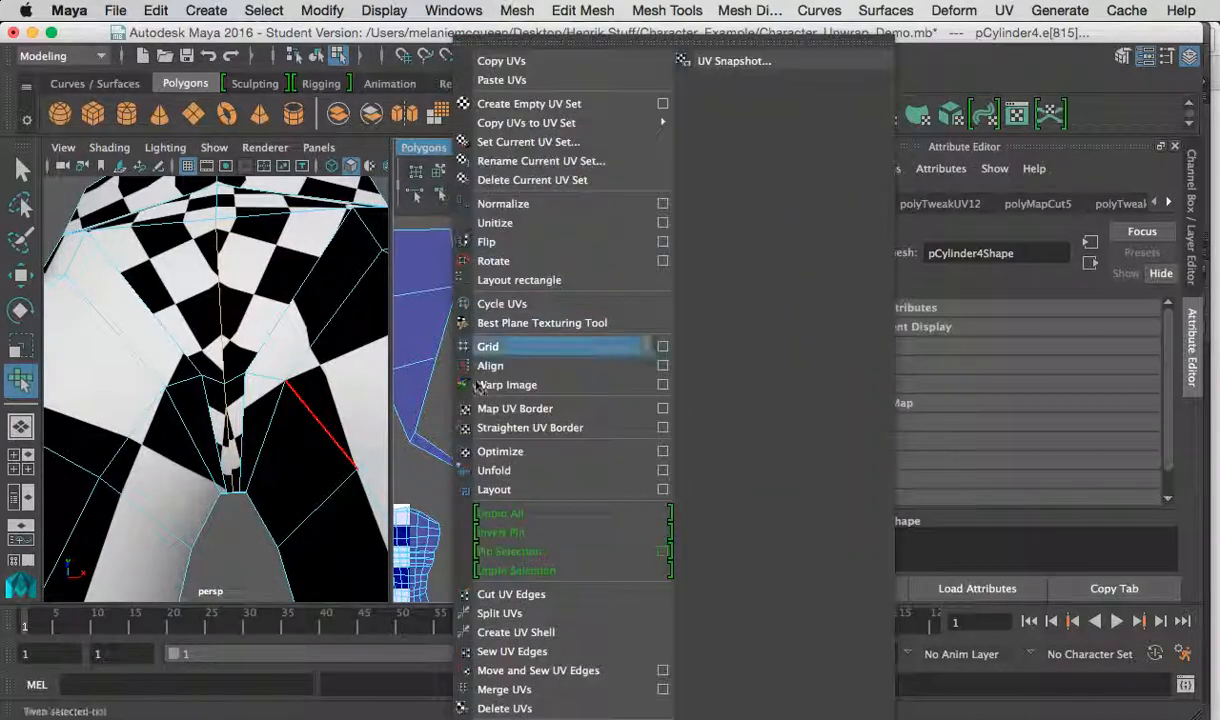
{"action": "left_click", "coordinate": [538, 670]}
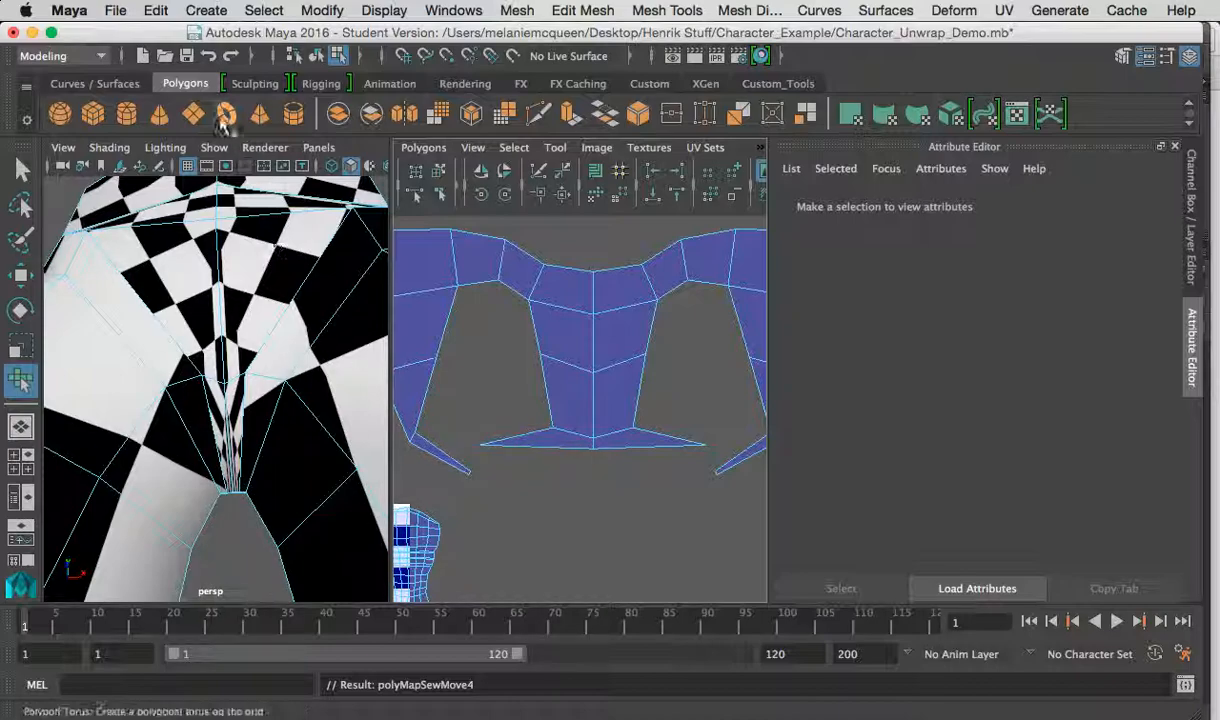
Unfold the sewn pelvis shell repeatedly with the Smooth UV Tool until its waistband forms an even arc.
{"action": "left_click", "coordinate": [438, 172]}
{"action": "left_click", "coordinate": [567, 305]}
{"action": "scroll", "coordinate": [600, 458], "scroll_direction": "down", "scroll_amount": 3}
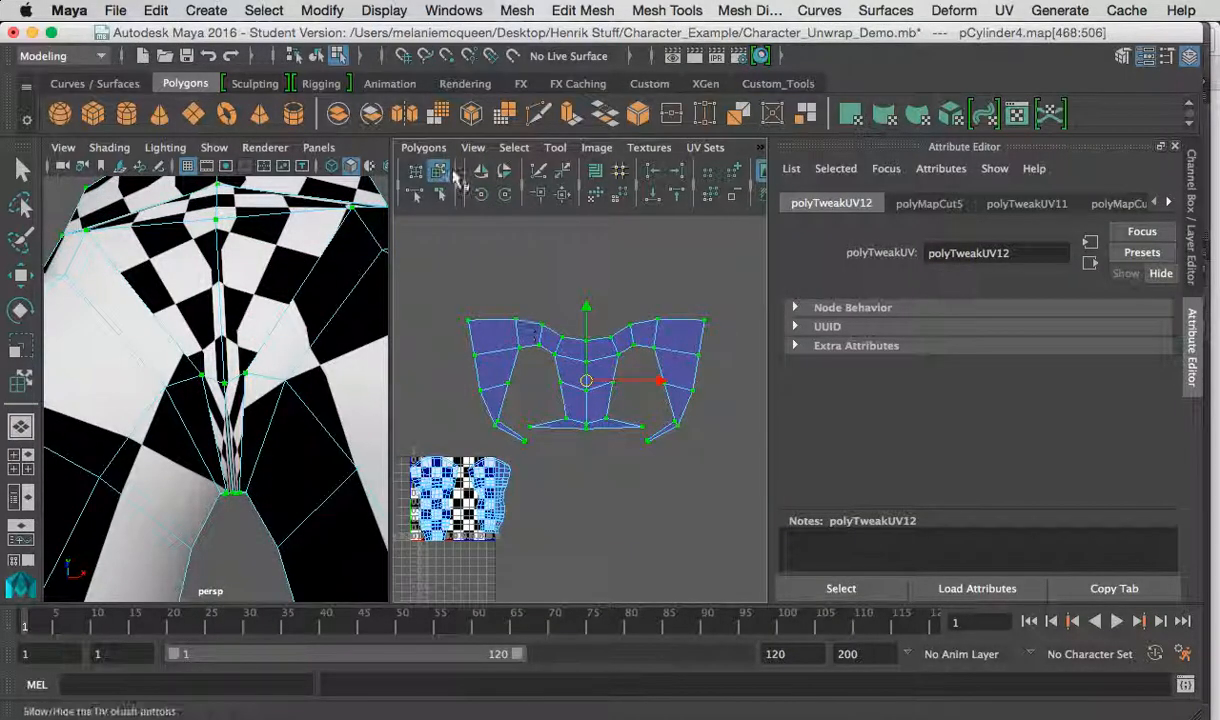
{"action": "left_click", "coordinate": [555, 147]}
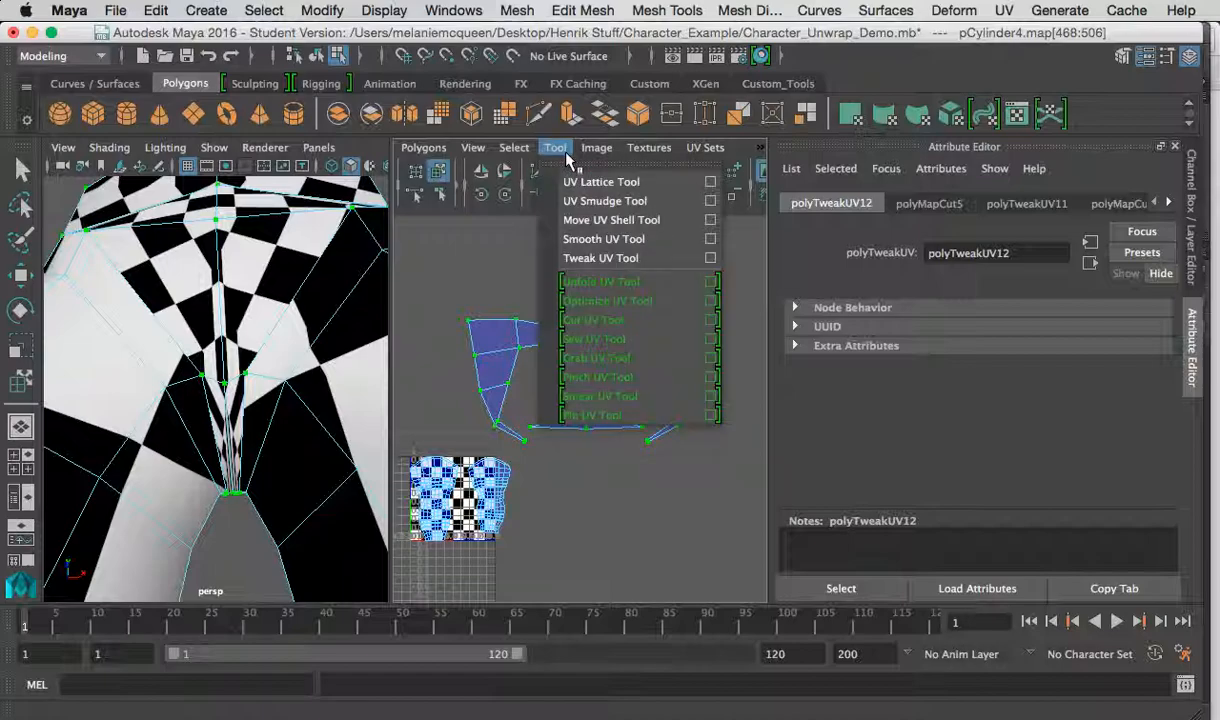
{"action": "left_click", "coordinate": [603, 239]}
{"action": "left_click_drag", "start_coordinate": [445, 451], "coordinate": [660, 440]}
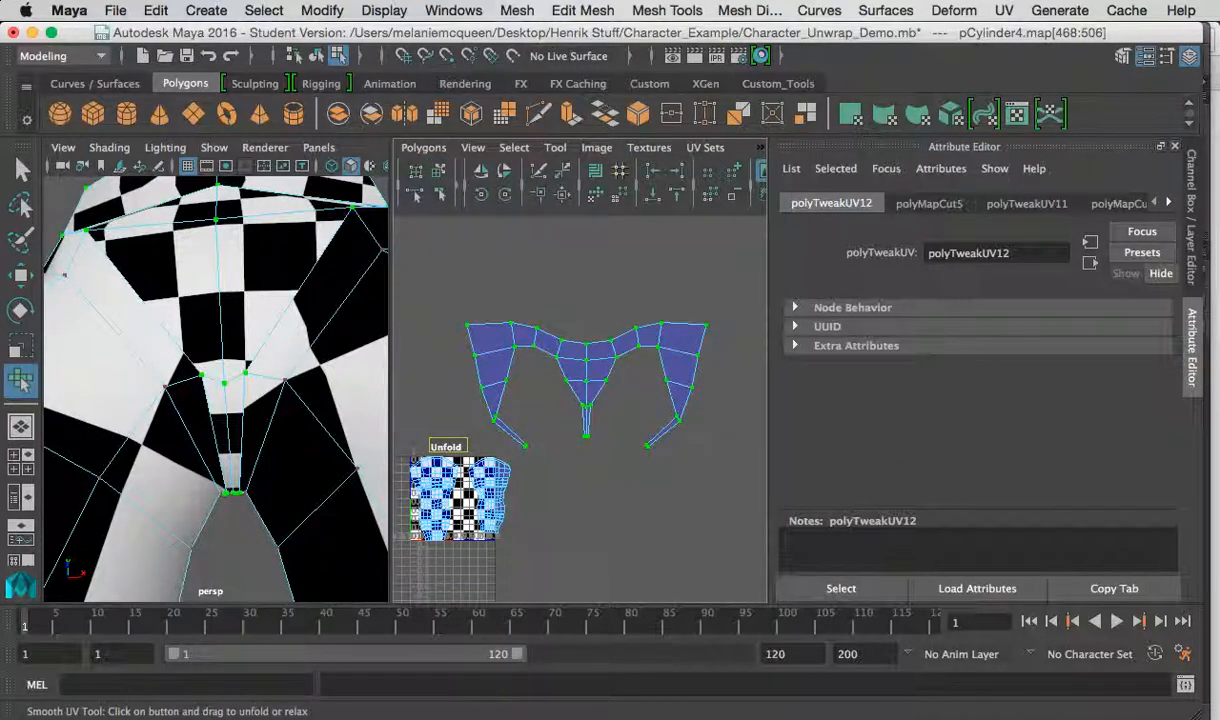
{"action": "left_click_drag", "start_coordinate": [463, 455], "coordinate": [668, 430]}
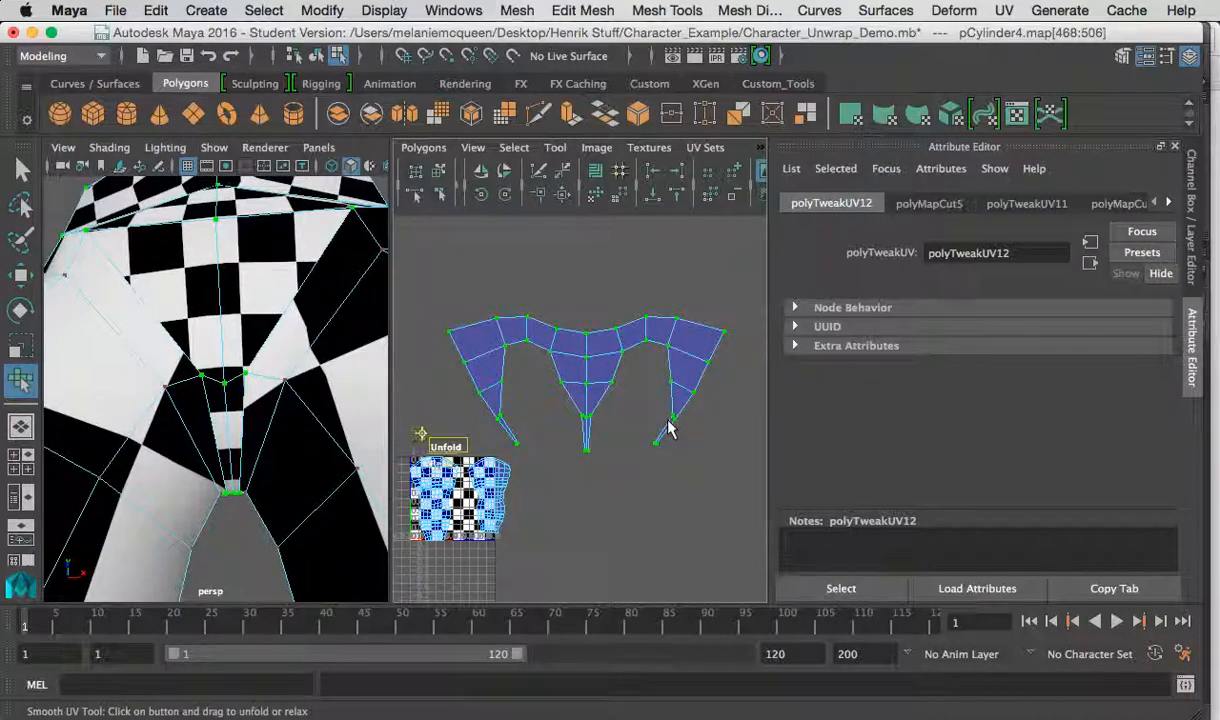
{"action": "left_click_drag", "start_coordinate": [448, 447], "coordinate": [1077, 486]}
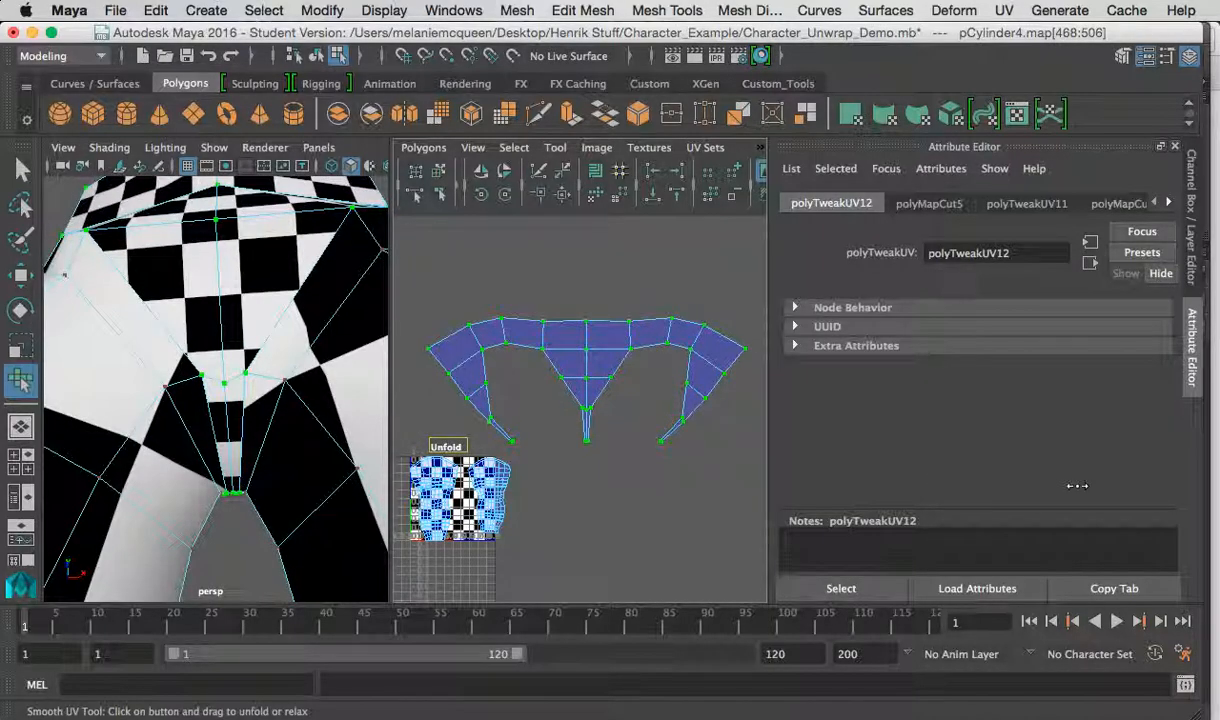
{"action": "left_click_drag", "start_coordinate": [478, 451], "coordinate": [1210, 510]}
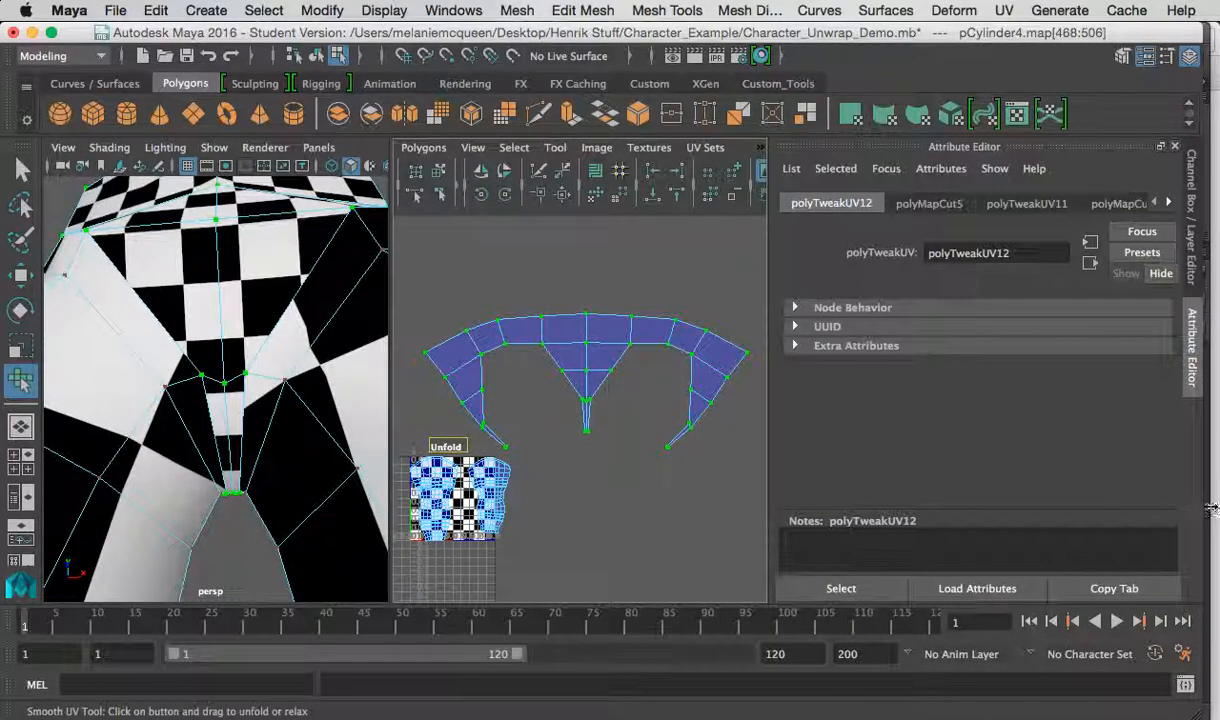
{"action": "left_click_drag", "start_coordinate": [448, 447], "coordinate": [1215, 494]}
{"action": "left_click_drag", "start_coordinate": [538, 447], "coordinate": [1212, 482]}
{"action": "left_click_drag", "start_coordinate": [447, 447], "coordinate": [800, 448]}
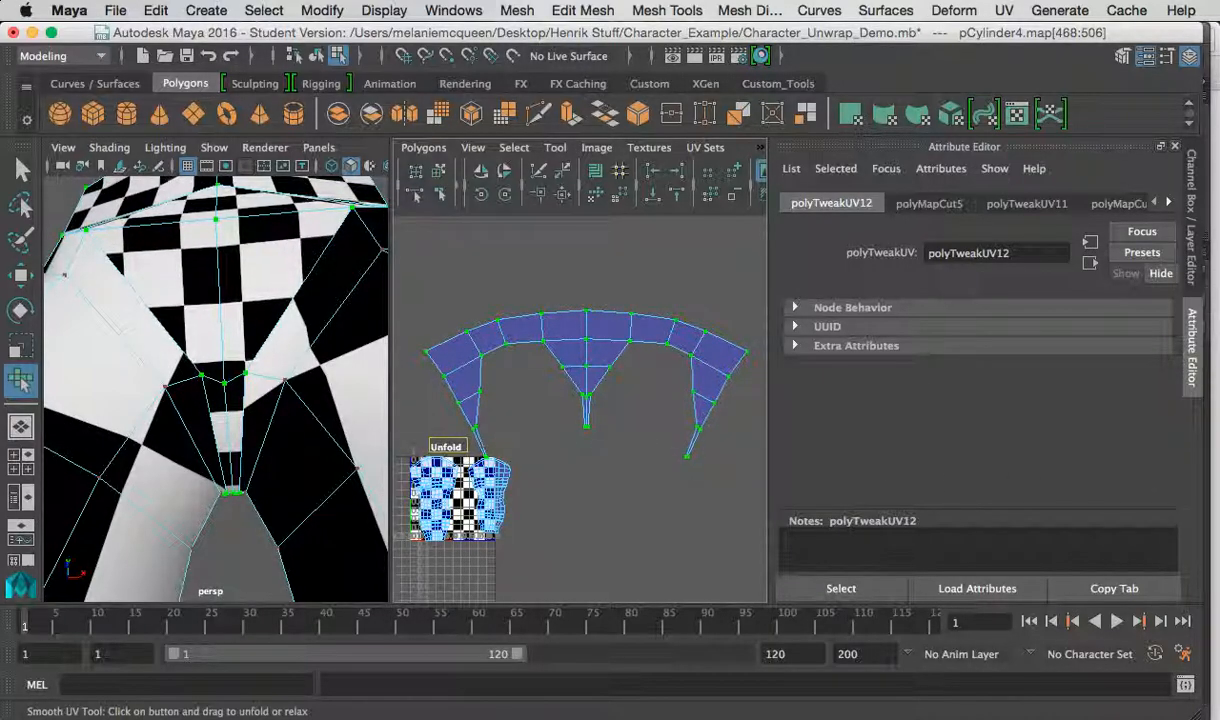
{"action": "left_click_drag", "start_coordinate": [456, 448], "coordinate": [640, 452]}
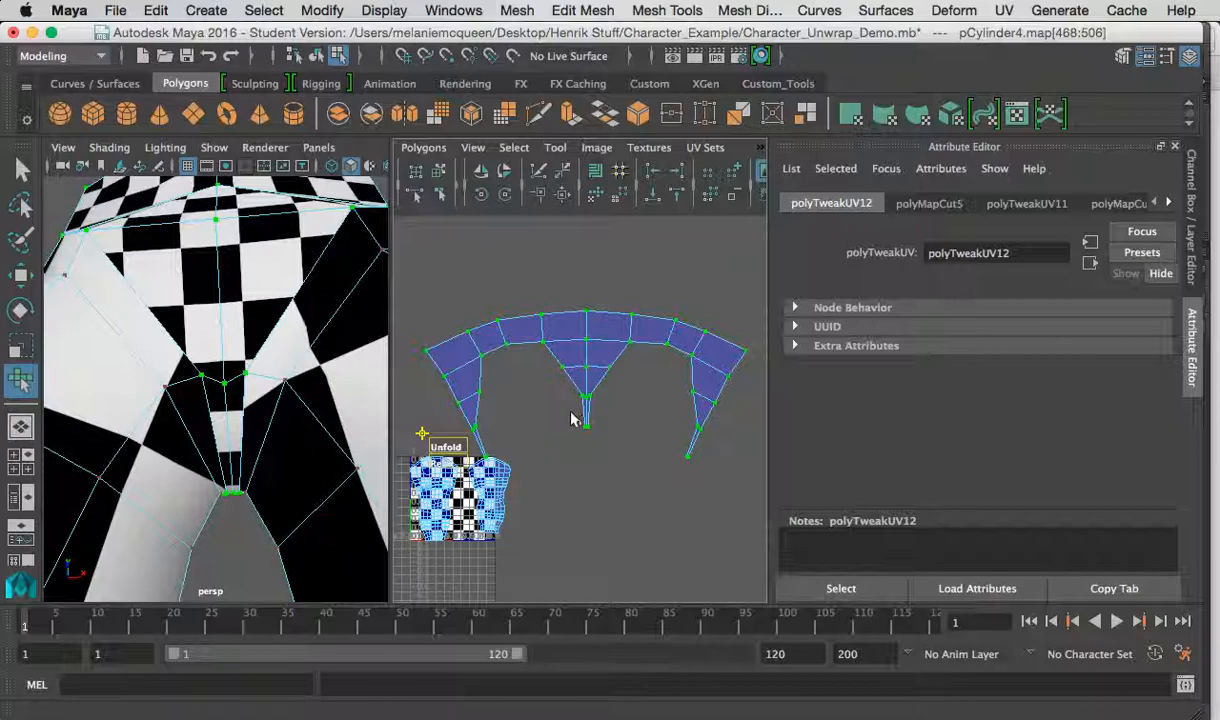
Select all the UV shells of the legs and pelvis and unfold them together with the Unfold command.
{"action": "right_click_drag", "start_coordinate": [526, 435], "coordinate": [451, 306], "text": "alt"}
{"action": "left_click", "coordinate": [440, 174]}
{"action": "left_click_drag", "start_coordinate": [758, 590], "coordinate": [757, 586]}
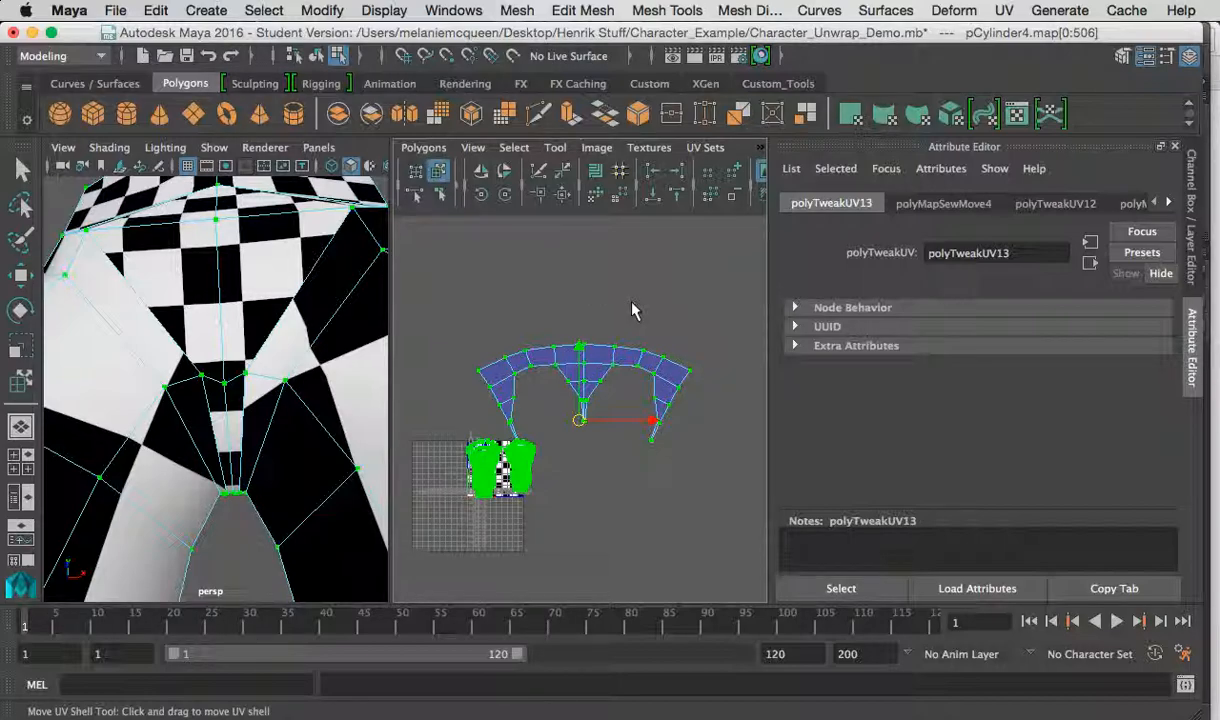
{"action": "left_click", "coordinate": [423, 147]}
{"action": "left_click", "coordinate": [500, 470]}
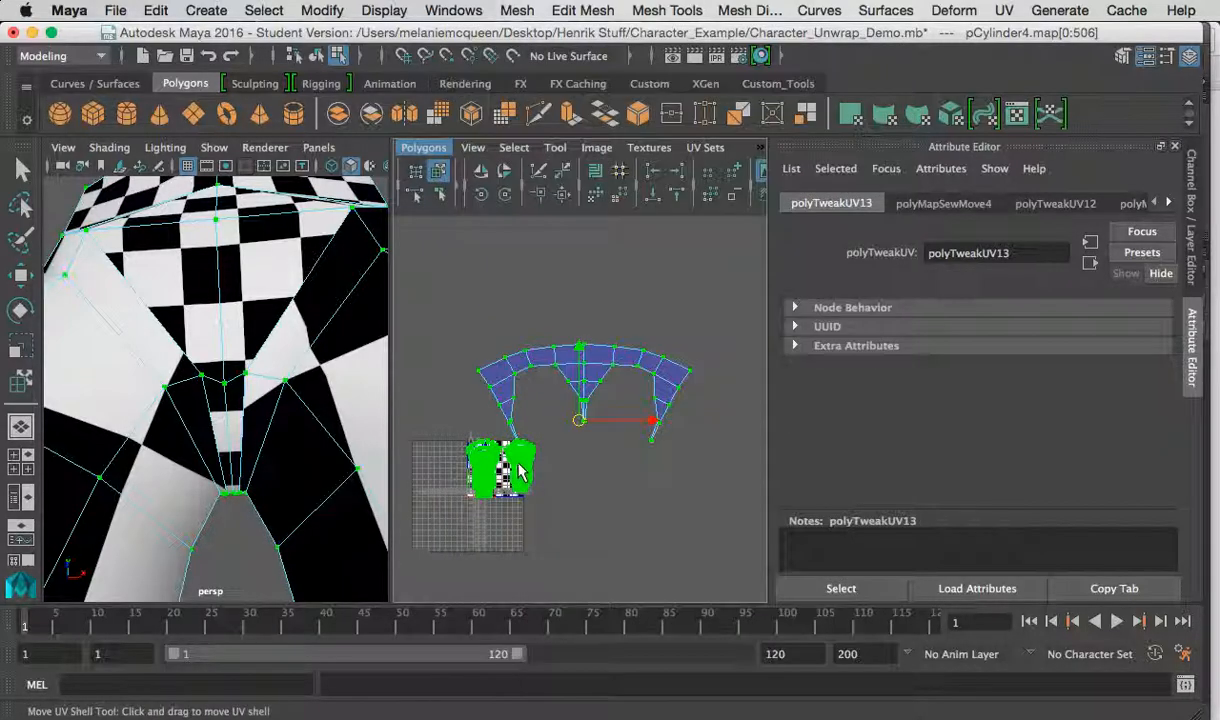
{"action": "key", "text": "f"}
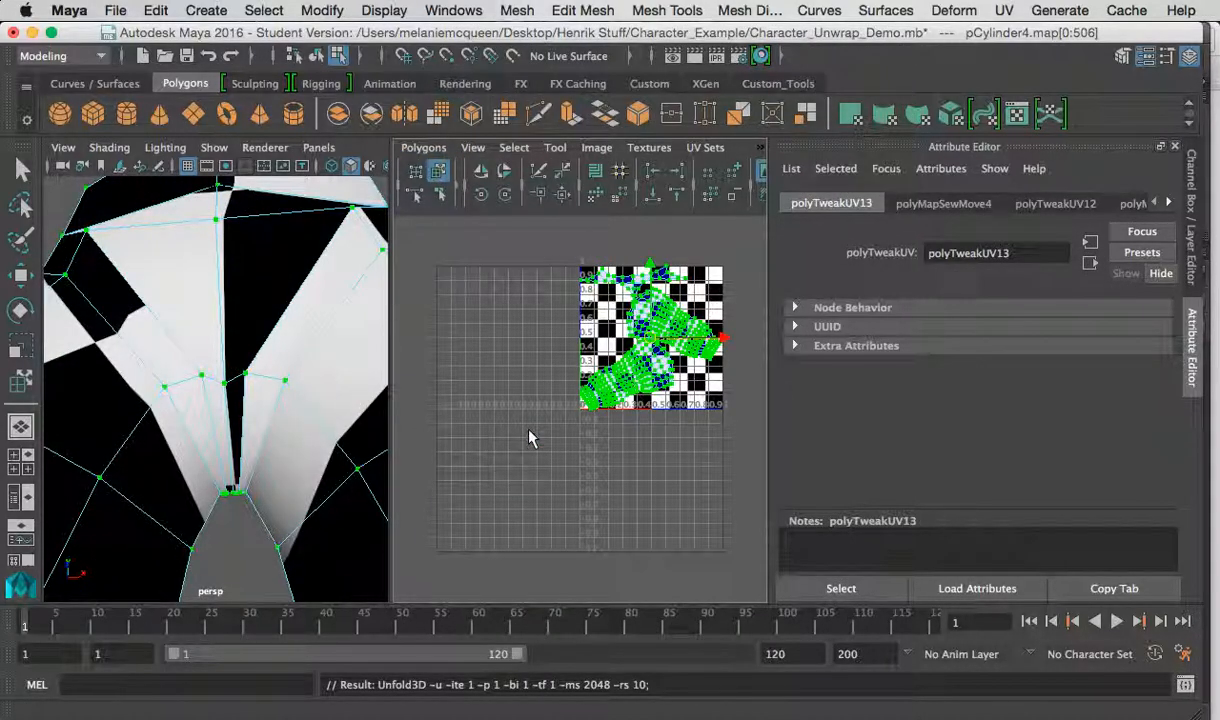
Scale all the unfolded UV shells up uniformly, far beyond the 0 to 1 square, for a finer checker pattern.
{"action": "middle_click_drag", "start_coordinate": [558, 421], "coordinate": [472, 457], "text": "alt"}
{"action": "right_click_drag", "start_coordinate": [472, 457], "coordinate": [599, 583], "text": "alt"}
{"action": "middle_click_drag", "start_coordinate": [499, 391], "coordinate": [512, 467], "text": "alt"}
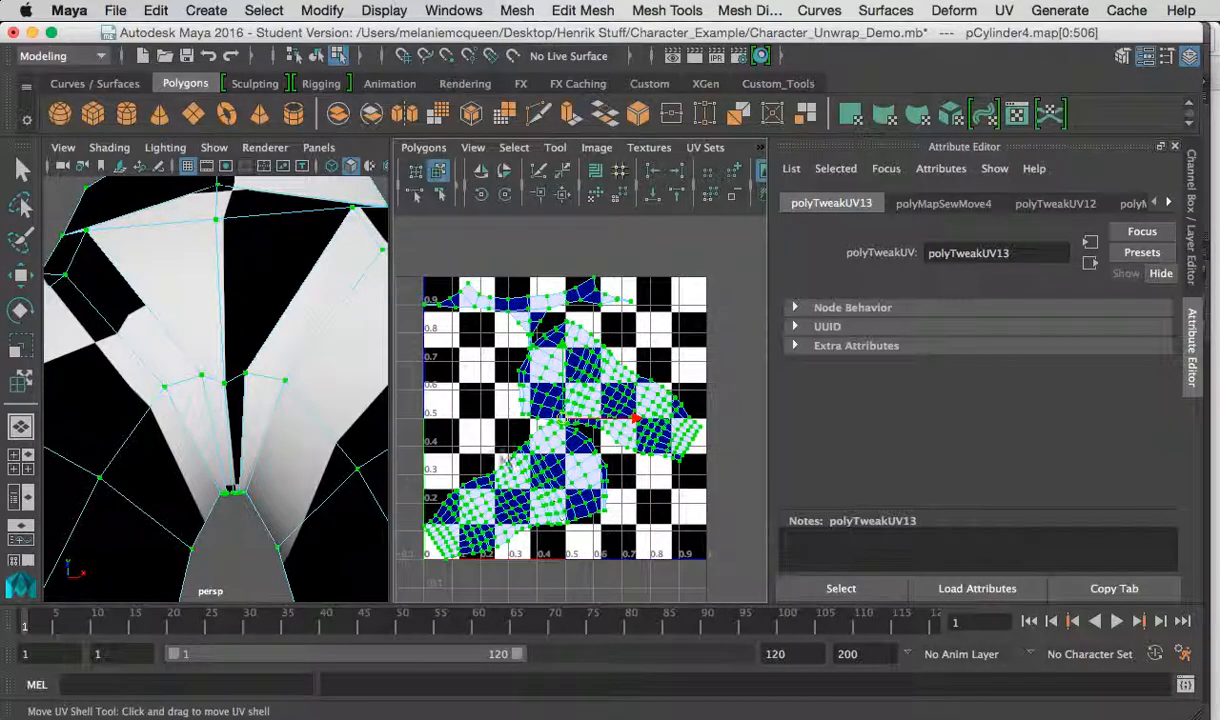
{"action": "right_click_drag", "start_coordinate": [486, 409], "coordinate": [562, 511], "text": "alt"}
{"action": "middle_click_drag", "start_coordinate": [524, 325], "coordinate": [556, 390], "text": "alt"}
{"action": "right_click_drag", "start_coordinate": [570, 470], "coordinate": [548, 443], "text": "alt"}
{"action": "middle_click_drag", "start_coordinate": [565, 342], "coordinate": [612, 300], "text": "alt"}
{"action": "right_click_drag", "start_coordinate": [230, 380], "coordinate": [118, 275], "text": "alt"}
{"action": "right_click_drag", "start_coordinate": [499, 498], "coordinate": [585, 453], "text": "alt"}
{"action": "key", "text": "r"}
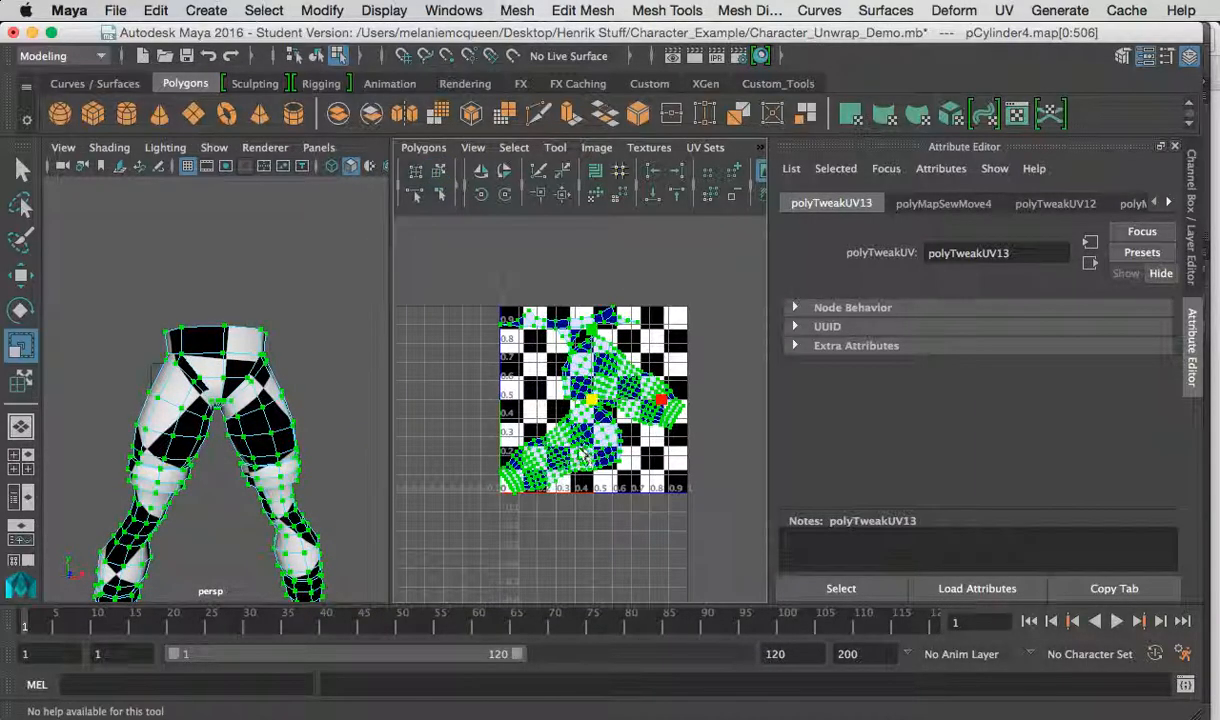
{"action": "left_click_drag", "start_coordinate": [567, 392], "coordinate": [1174, 560]}
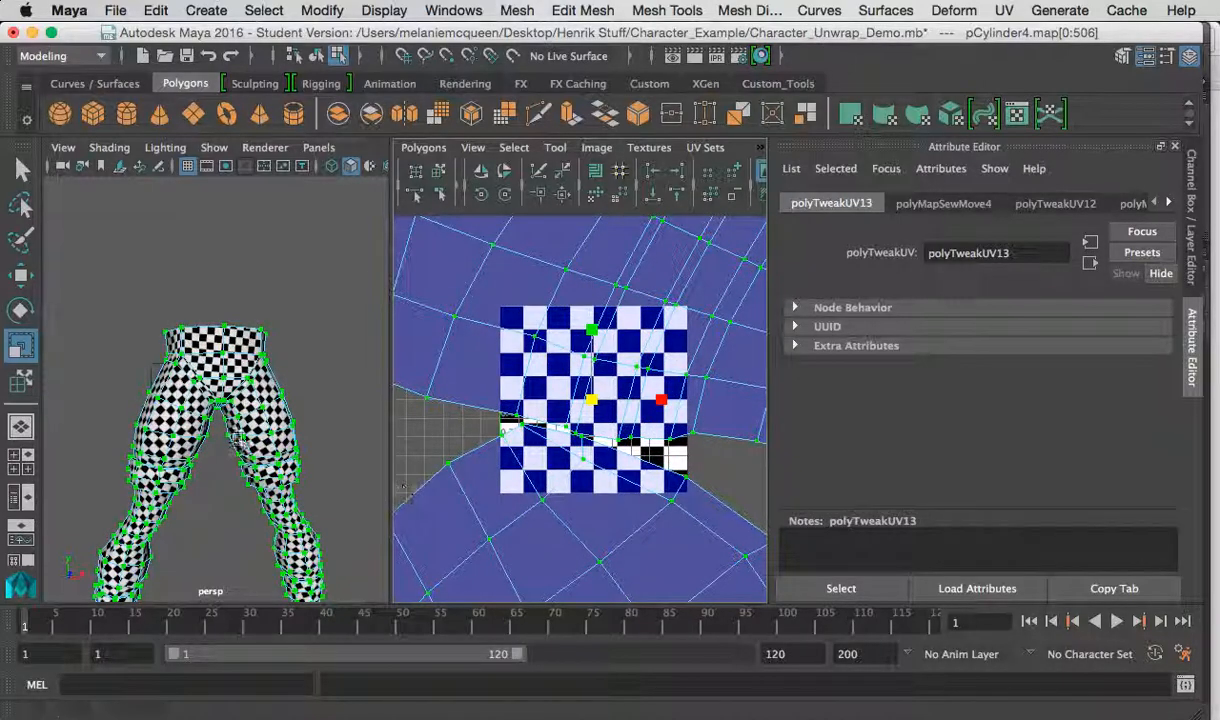
Switch to object mode and examine the checker pattern around the legs and pelvis alongside their UV shells.
{"action": "middle_click_drag", "start_coordinate": [188, 335], "coordinate": [197, 275], "text": "alt"}
{"action": "right_click_drag", "start_coordinate": [197, 275], "coordinate": [268, 167]}
{"action": "left_click_drag", "start_coordinate": [130, 310], "coordinate": [190, 320], "text": "alt"}
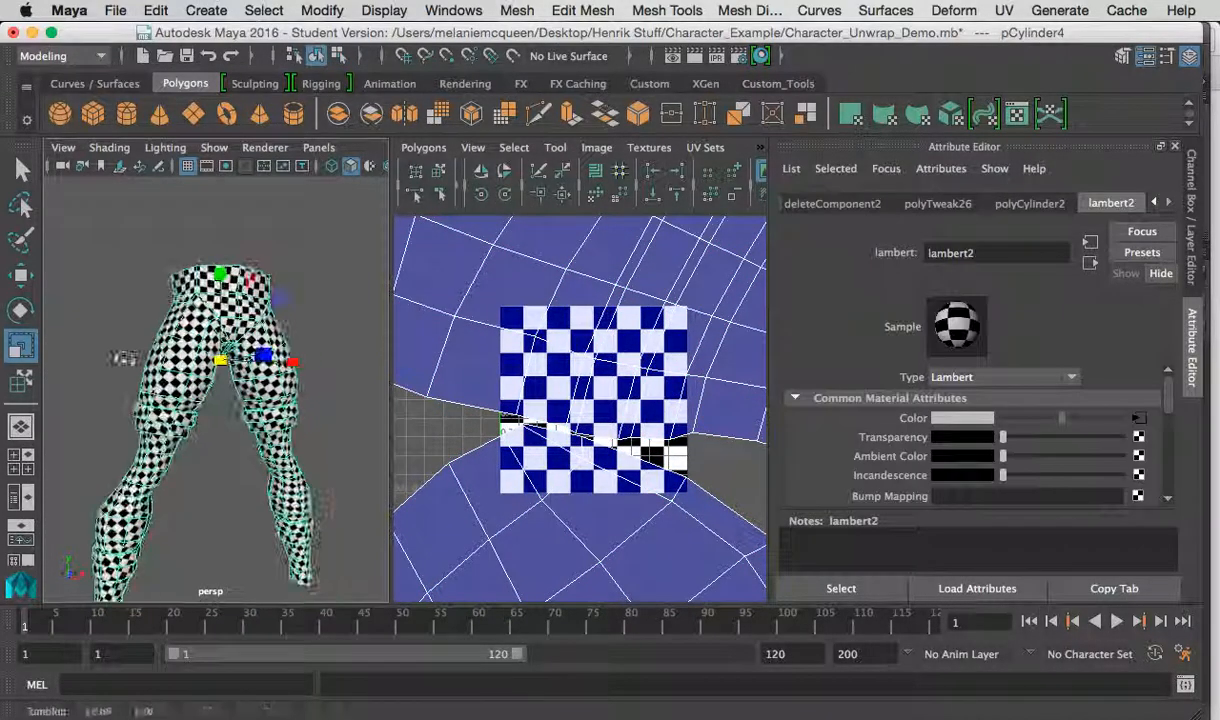
{"action": "left_click", "coordinate": [92, 320]}
{"action": "left_click_drag", "start_coordinate": [92, 320], "coordinate": [228, 335], "text": "alt"}
{"action": "right_click_drag", "start_coordinate": [295, 318], "coordinate": [205, 362], "text": "alt"}
{"action": "mouse_move", "coordinate": [205, 362]}
{"action": "left_mouse_down", "text": "alt"}
{"action": "mouse_move", "coordinate": [217, 358]}
{"action": "mouse_move", "coordinate": [186, 341]}
{"action": "mouse_move", "coordinate": [238, 352]}
{"action": "mouse_move", "coordinate": [190, 360]}
{"action": "mouse_move", "coordinate": [248, 424]}
{"action": "mouse_move", "coordinate": [190, 408]}
{"action": "mouse_move", "coordinate": [188, 396]}
{"action": "mouse_move", "coordinate": [218, 430]}
{"action": "mouse_move", "coordinate": [200, 364]}
{"action": "mouse_move", "coordinate": [220, 366]}
{"action": "left_mouse_up", "text": "alt"}
{"action": "left_click", "coordinate": [200, 364]}
{"action": "right_click_drag", "start_coordinate": [545, 375], "coordinate": [503, 397], "text": "alt"}
{"action": "middle_click_drag", "start_coordinate": [588, 444], "coordinate": [555, 477], "text": "alt"}
{"action": "right_click_drag", "start_coordinate": [555, 477], "coordinate": [575, 445], "text": "alt"}
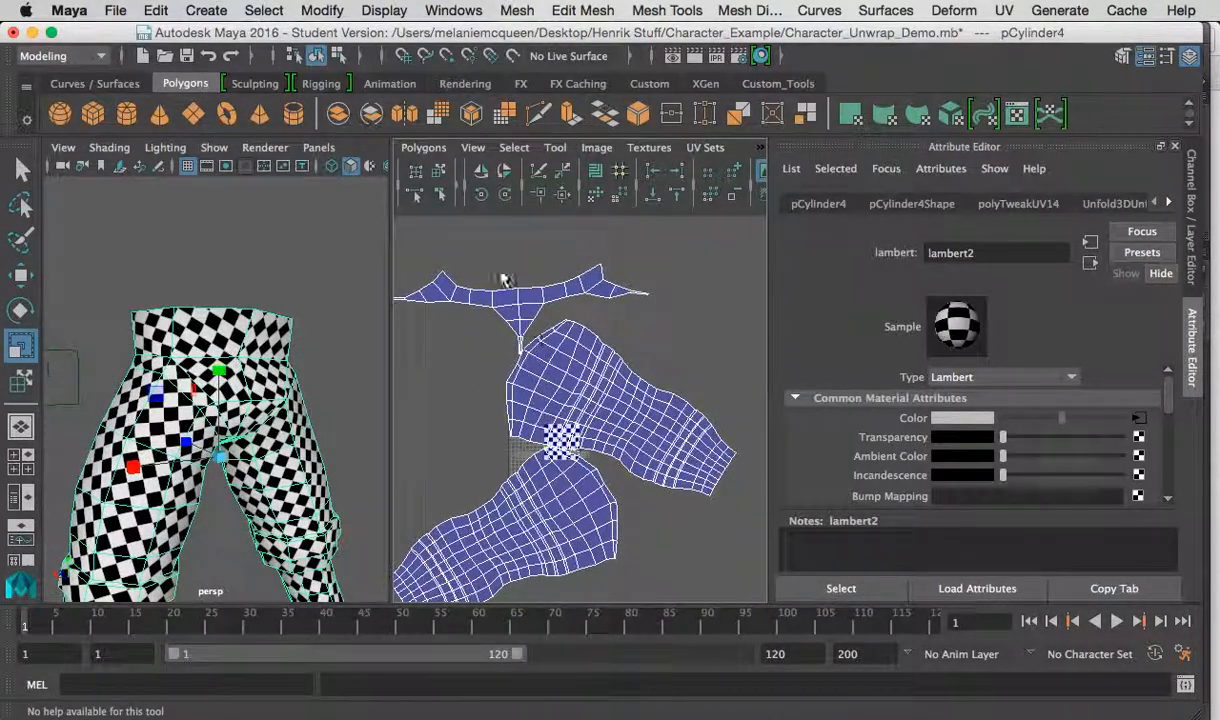
Select the pelvis shell and try unfolding it with the Smooth UV Tool, undoing the first attempt and repeating it.
{"action": "left_click", "coordinate": [437, 178]}
{"action": "left_click", "coordinate": [482, 302]}
{"action": "left_click", "coordinate": [555, 147]}
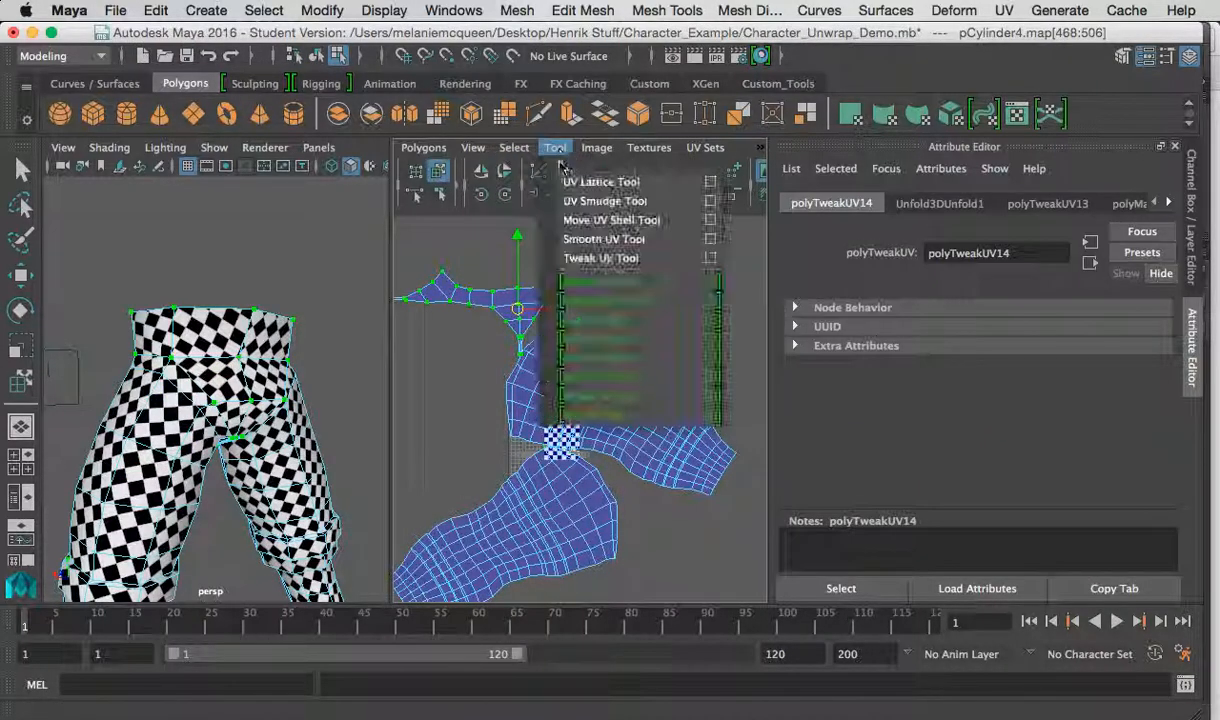
{"action": "left_click", "coordinate": [620, 246]}
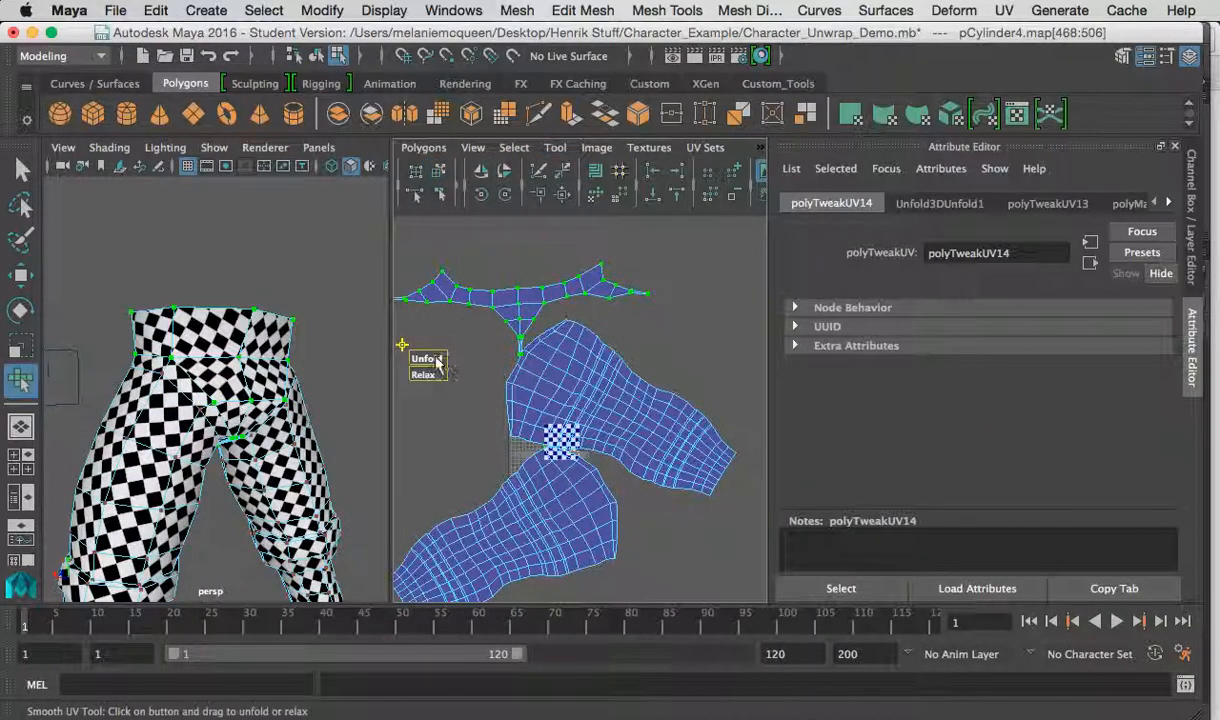
{"action": "left_click_drag", "start_coordinate": [430, 362], "coordinate": [1213, 470]}
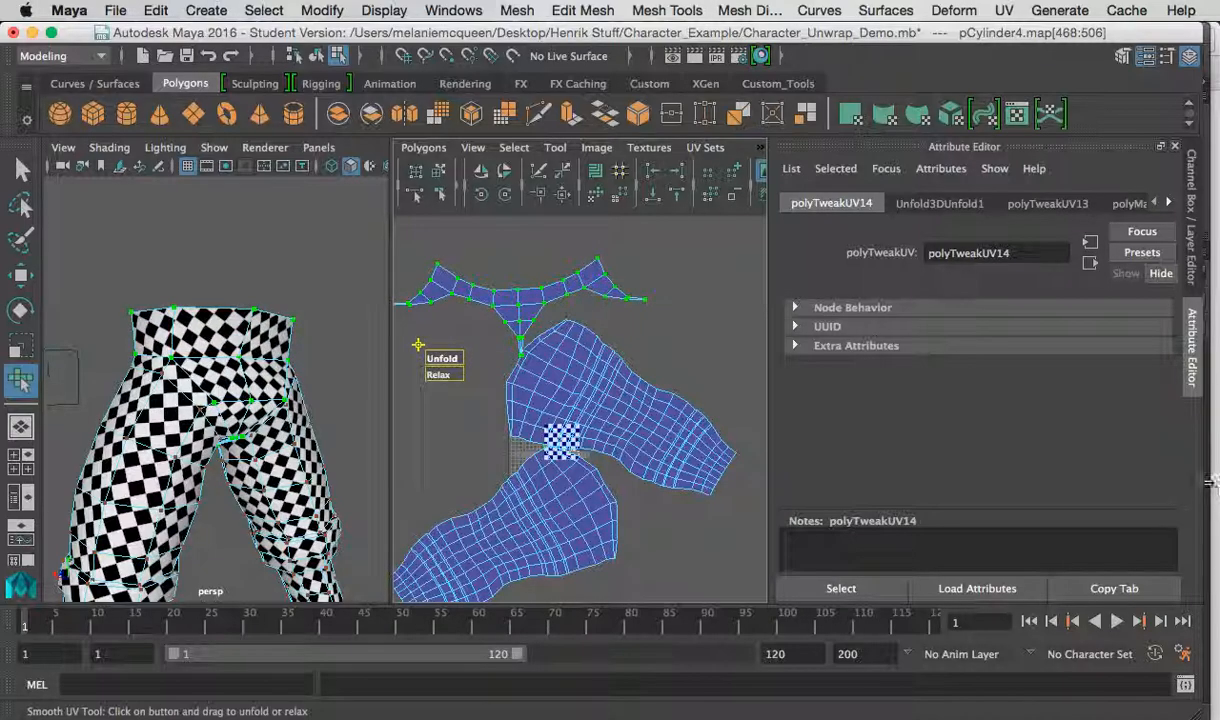
{"action": "left_click_drag", "start_coordinate": [211, 297], "coordinate": [150, 302], "text": "alt"}
{"action": "key", "text": "super+z"}
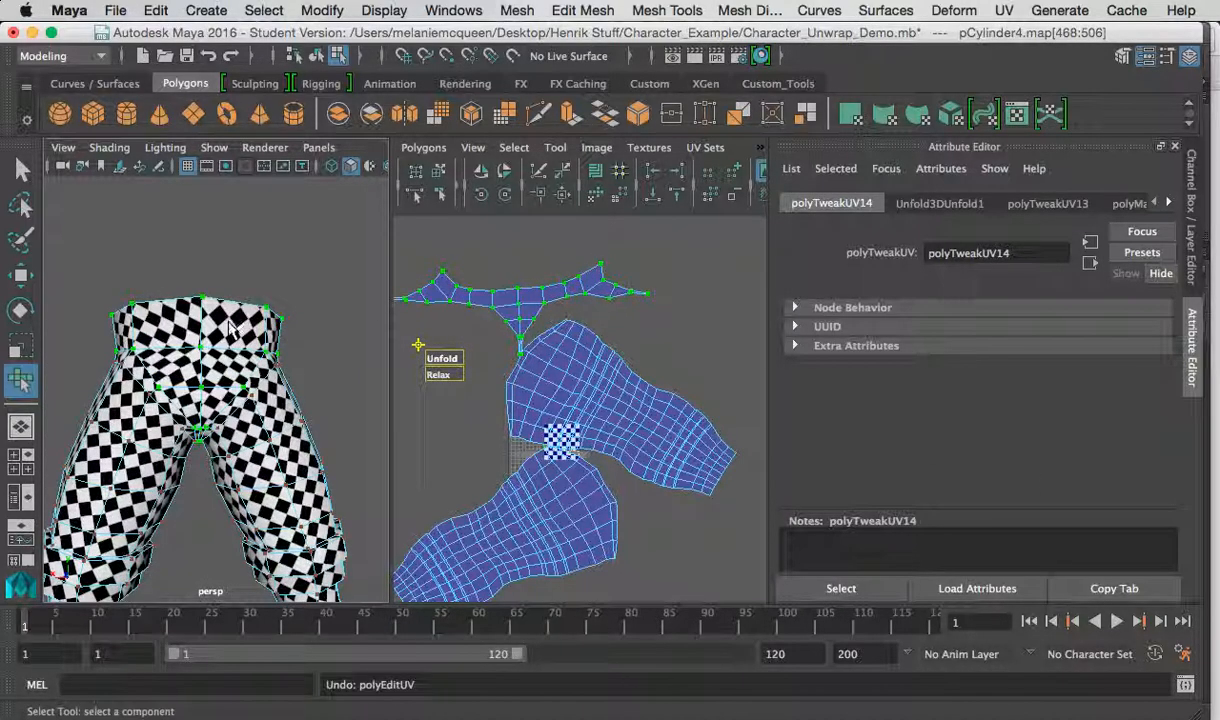
{"action": "left_click_drag", "start_coordinate": [447, 362], "coordinate": [1150, 430]}
{"action": "left_click_drag", "start_coordinate": [452, 360], "coordinate": [945, 455]}
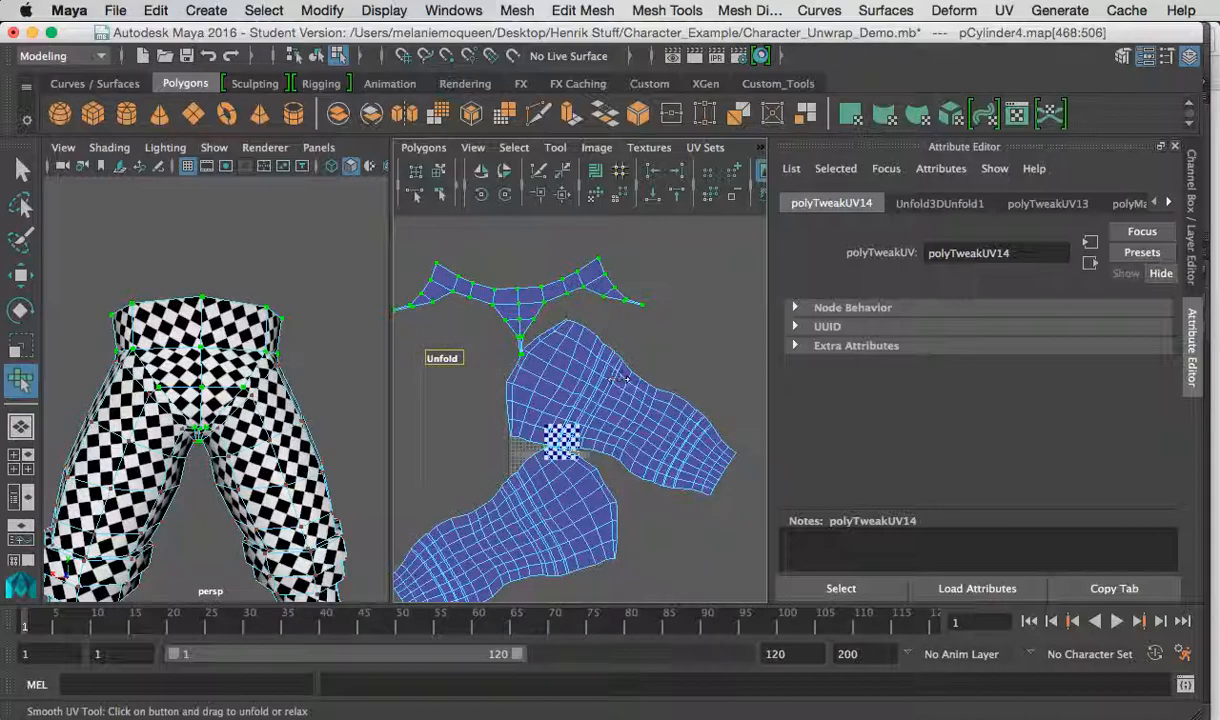
Undo the pelvis smoothing, the uniform scaling and the combined unfold of all shells.
{"action": "key", "text": "ctrl+z"}
{"action": "key", "text": "ctrl+z"}
{"action": "key", "text": "ctrl+z"}
{"action": "key", "text": "ctrl+z"}
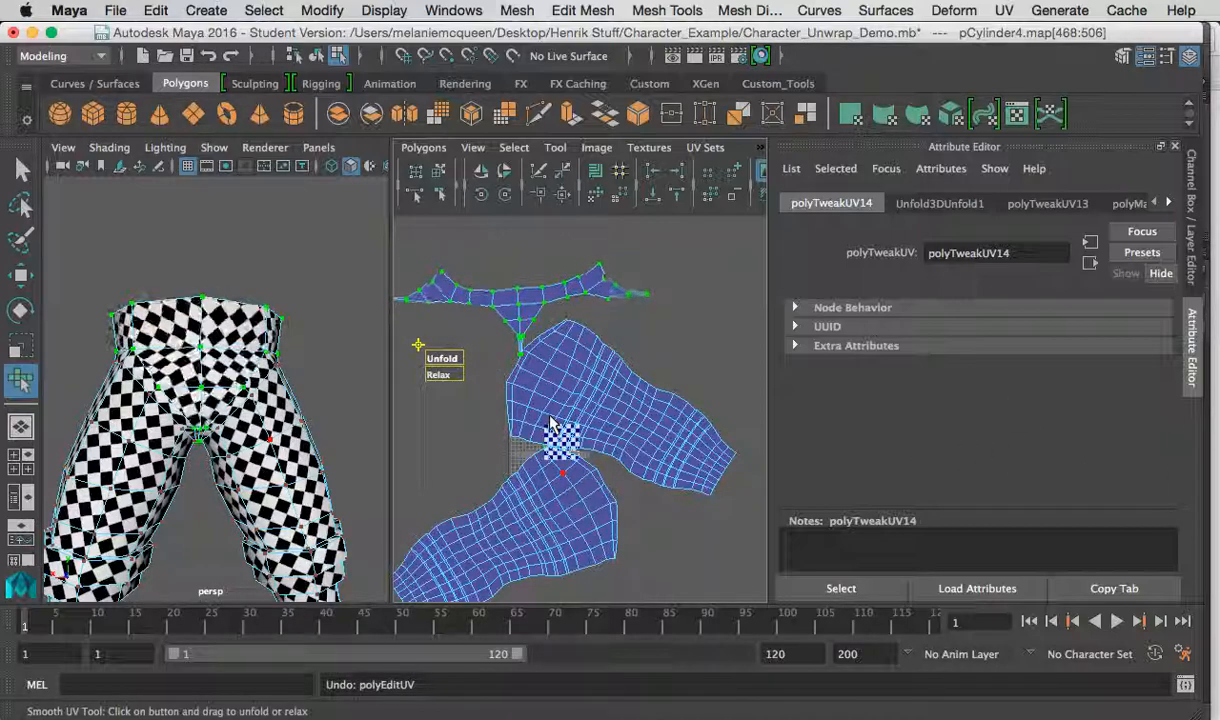
{"action": "key", "text": "ctrl+z"}
{"action": "key", "text": "ctrl+z"}
{"action": "key", "text": "ctrl+z"}
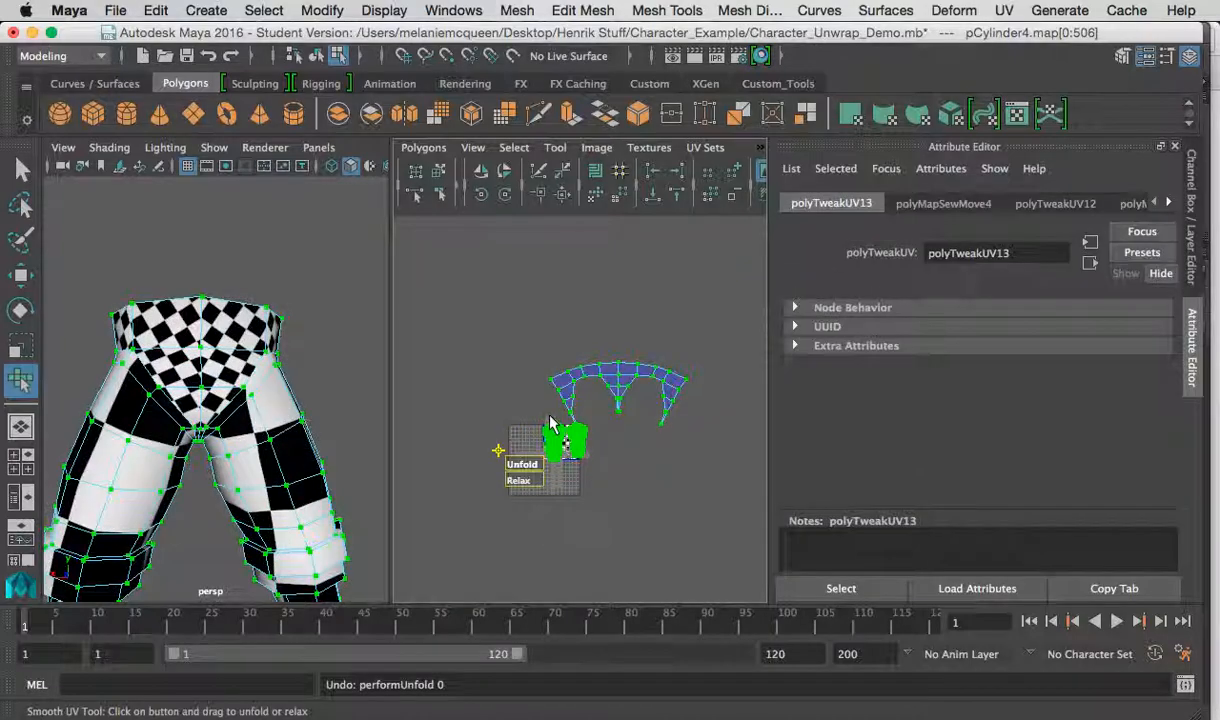
Reselect all the UV shells and compare the checker size on the pelvis and legs from several sides.
{"action": "middle_click_drag", "start_coordinate": [548, 418], "coordinate": [550, 375], "text": "alt"}
{"action": "left_click", "coordinate": [256, 361]}
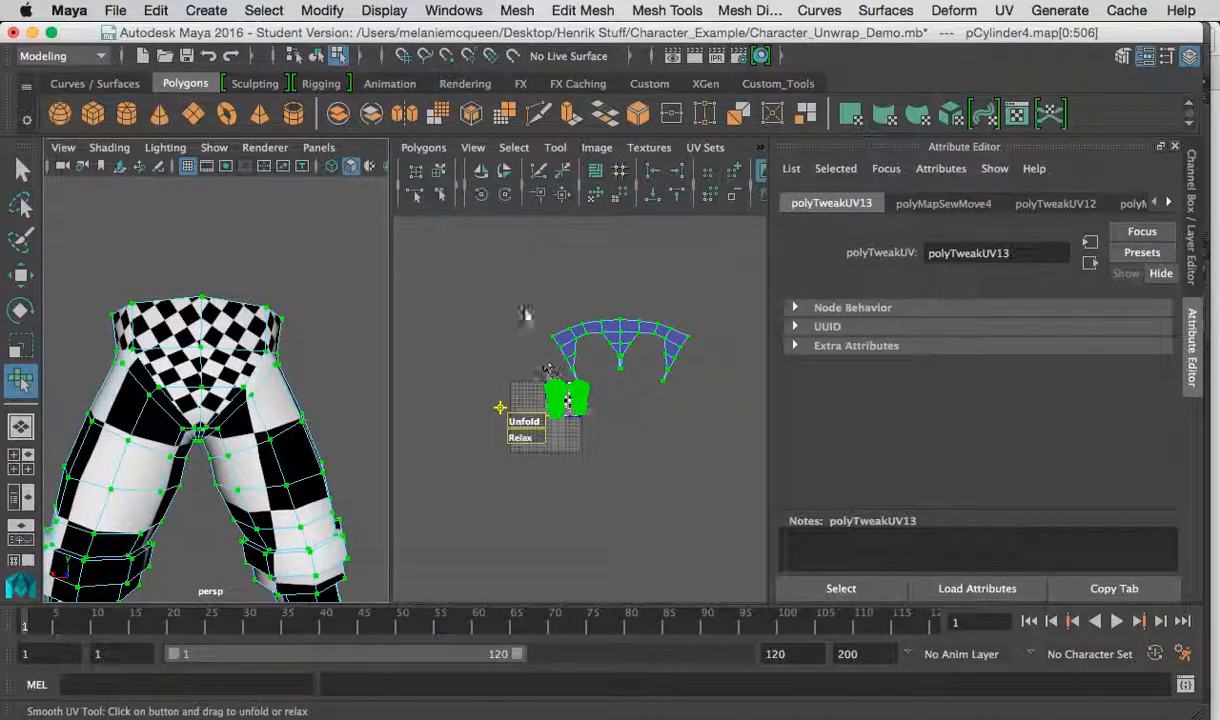
{"action": "left_click", "coordinate": [438, 171]}
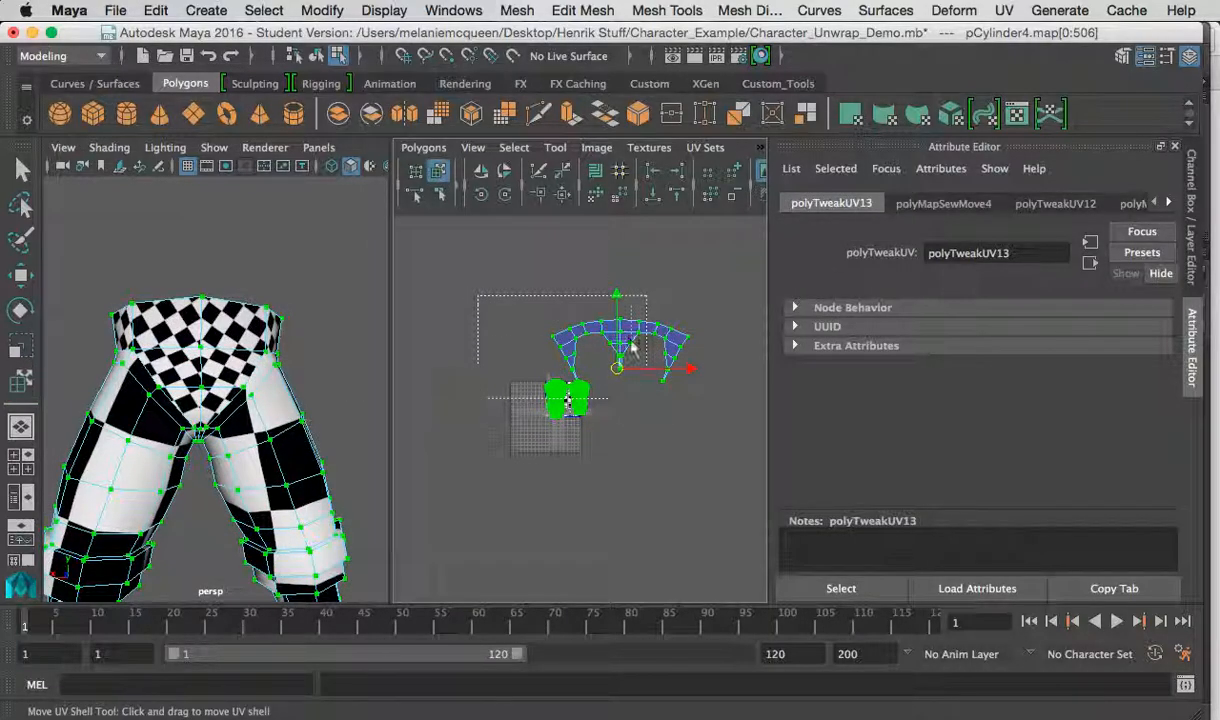
{"action": "left_click_drag", "start_coordinate": [715, 500], "coordinate": [715, 500]}
{"action": "left_click", "coordinate": [429, 147]}
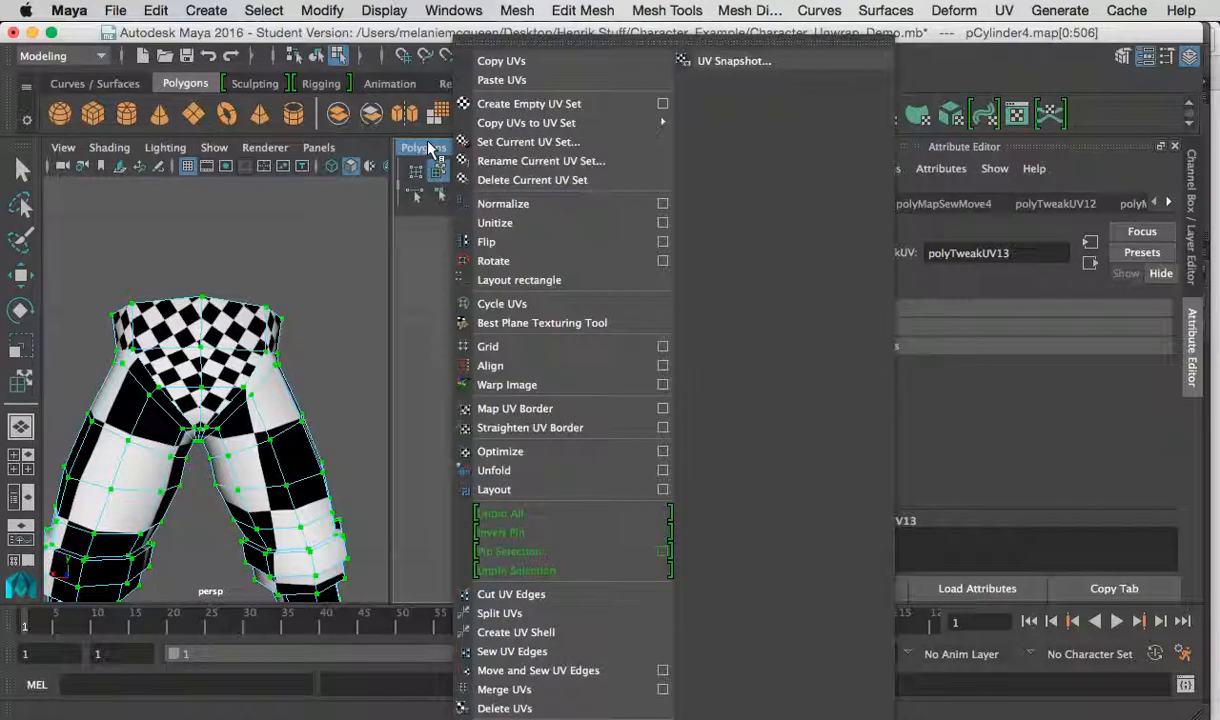
{"action": "left_click", "coordinate": [429, 147]}
{"action": "left_click_drag", "start_coordinate": [263, 296], "coordinate": [354, 290], "text": "alt"}
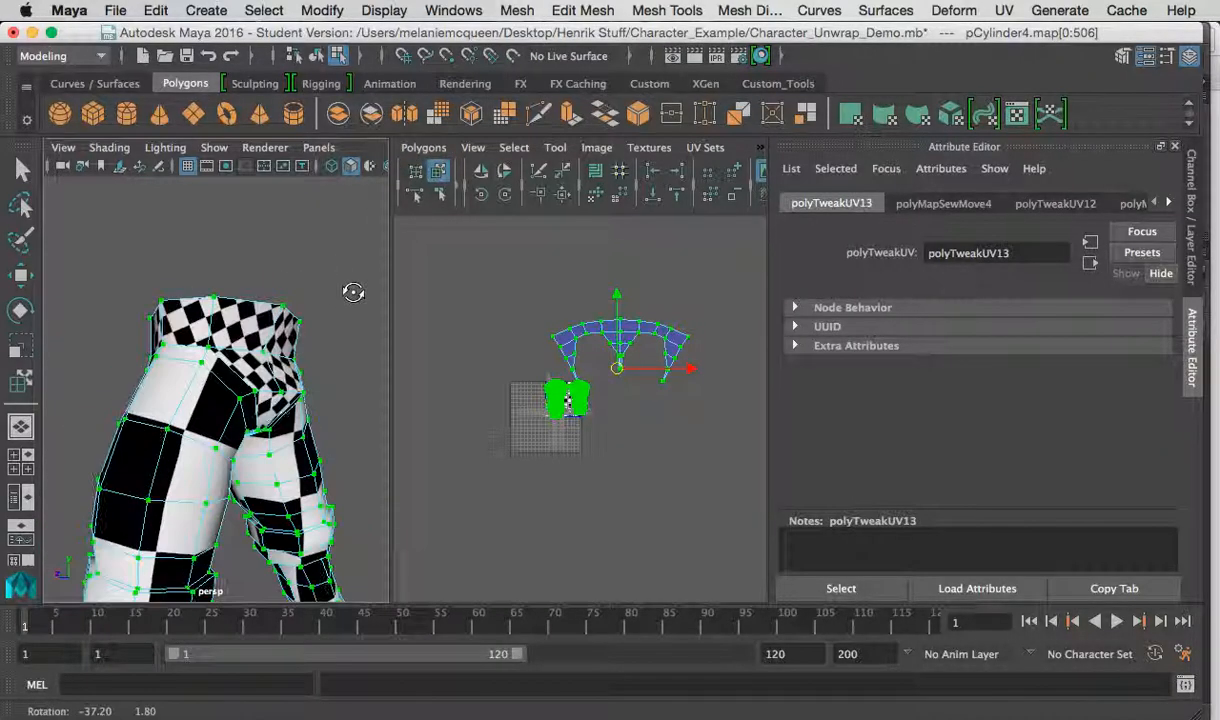
{"action": "right_click_drag", "start_coordinate": [583, 349], "coordinate": [678, 381], "text": "alt"}
{"action": "middle_click_drag", "start_coordinate": [678, 381], "coordinate": [653, 442], "text": "alt"}
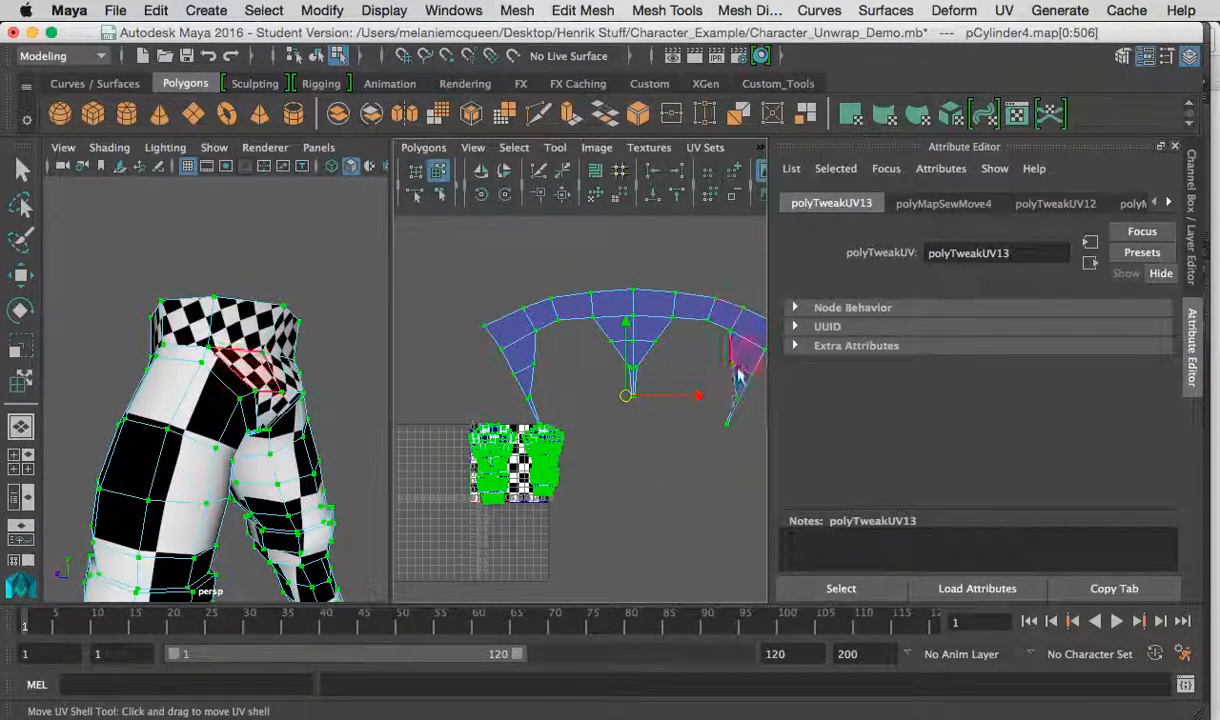
{"action": "left_click_drag", "start_coordinate": [212, 360], "coordinate": [499, 383], "text": "alt"}
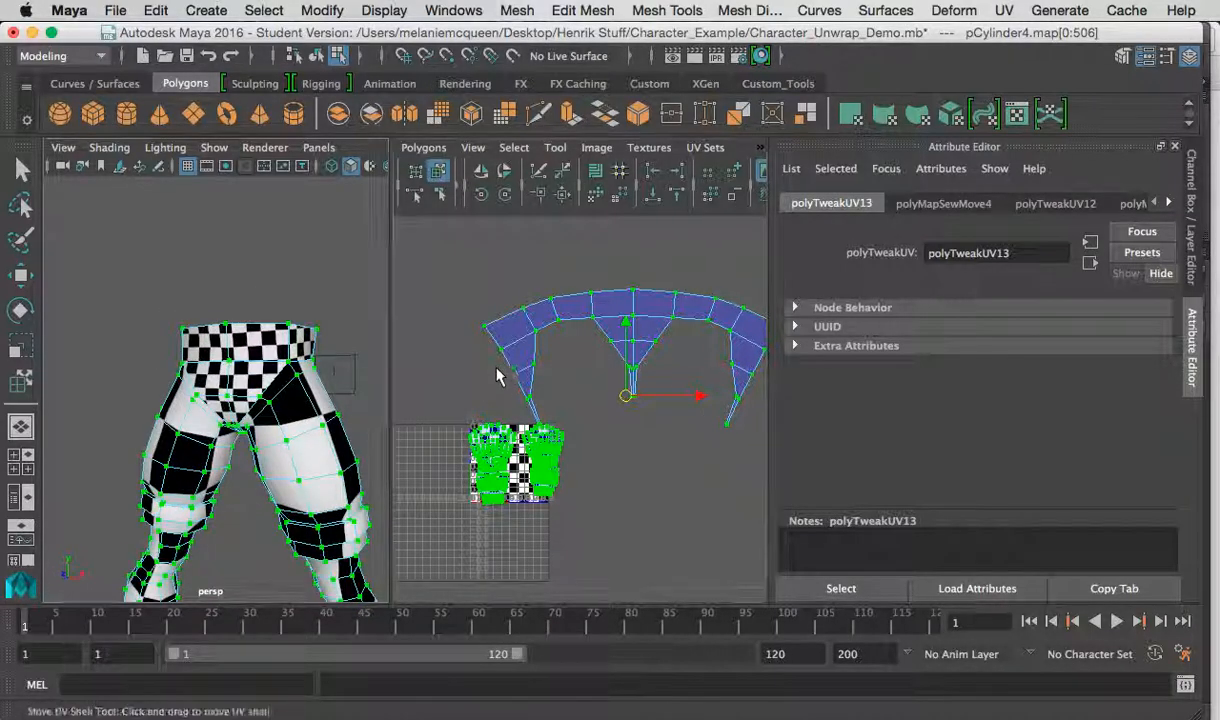
{"action": "left_click_drag", "start_coordinate": [234, 360], "coordinate": [262, 364], "text": "alt"}
{"action": "right_click_drag", "start_coordinate": [262, 364], "coordinate": [201, 354], "text": "alt"}
{"action": "left_click_drag", "start_coordinate": [201, 354], "coordinate": [385, 417], "text": "alt"}
Try arranging all the selected shells with the Layout command, and undo it.
{"action": "left_click", "coordinate": [423, 147]}
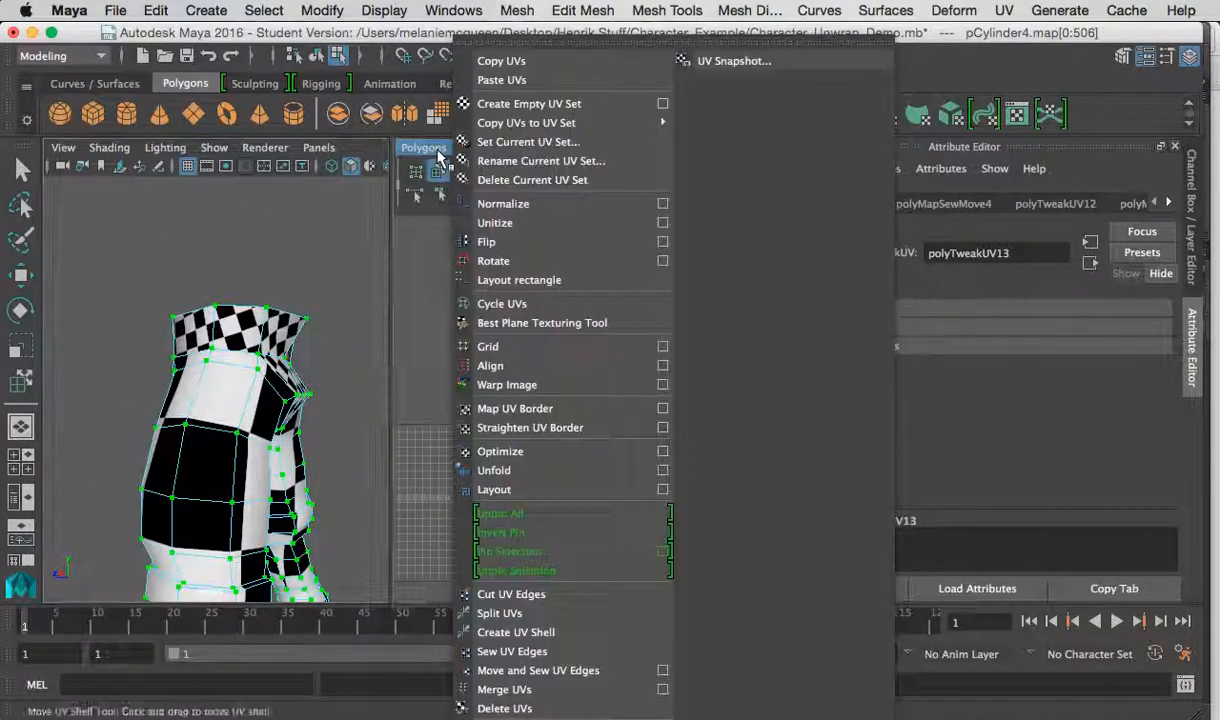
{"action": "left_click", "coordinate": [500, 488]}
{"action": "middle_click_drag", "start_coordinate": [518, 494], "coordinate": [545, 400], "text": "alt"}
{"action": "right_click_drag", "start_coordinate": [545, 400], "coordinate": [570, 487], "text": "alt"}
{"action": "middle_click_drag", "start_coordinate": [499, 425], "coordinate": [648, 420], "text": "alt"}
{"action": "right_click_drag", "start_coordinate": [560, 424], "coordinate": [609, 466], "text": "alt"}
{"action": "middle_click_drag", "start_coordinate": [609, 466], "coordinate": [515, 553], "text": "alt"}
{"action": "key", "text": "super+z"}
Select both leg shells and scale them up uniformly until their checker squares match the pelvis squares in size.
{"action": "right_click_drag", "start_coordinate": [515, 553], "coordinate": [520, 360], "text": "alt"}
{"action": "middle_click_drag", "start_coordinate": [520, 360], "coordinate": [528, 403], "text": "alt"}
{"action": "right_click_drag", "start_coordinate": [528, 403], "coordinate": [525, 395], "text": "alt"}
{"action": "middle_click_drag", "start_coordinate": [525, 395], "coordinate": [526, 433], "text": "alt"}
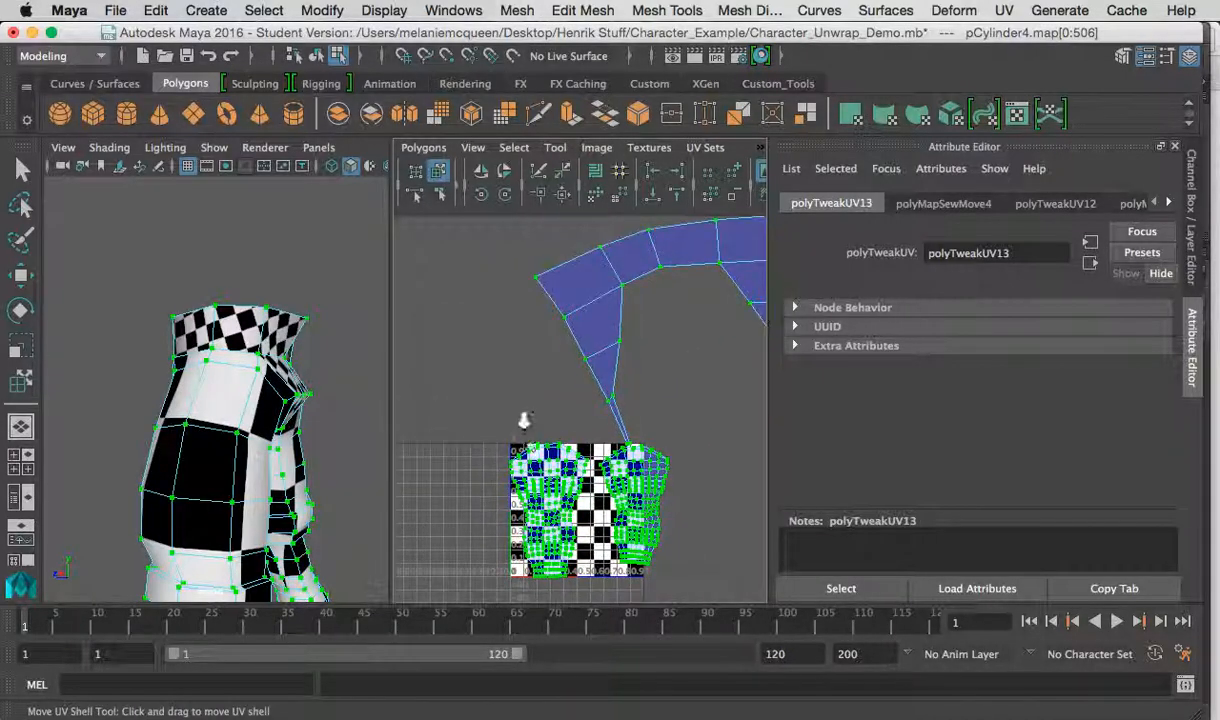
{"action": "right_click_drag", "start_coordinate": [526, 433], "coordinate": [525, 421], "text": "alt"}
{"action": "middle_click_drag", "start_coordinate": [525, 421], "coordinate": [495, 418], "text": "alt"}
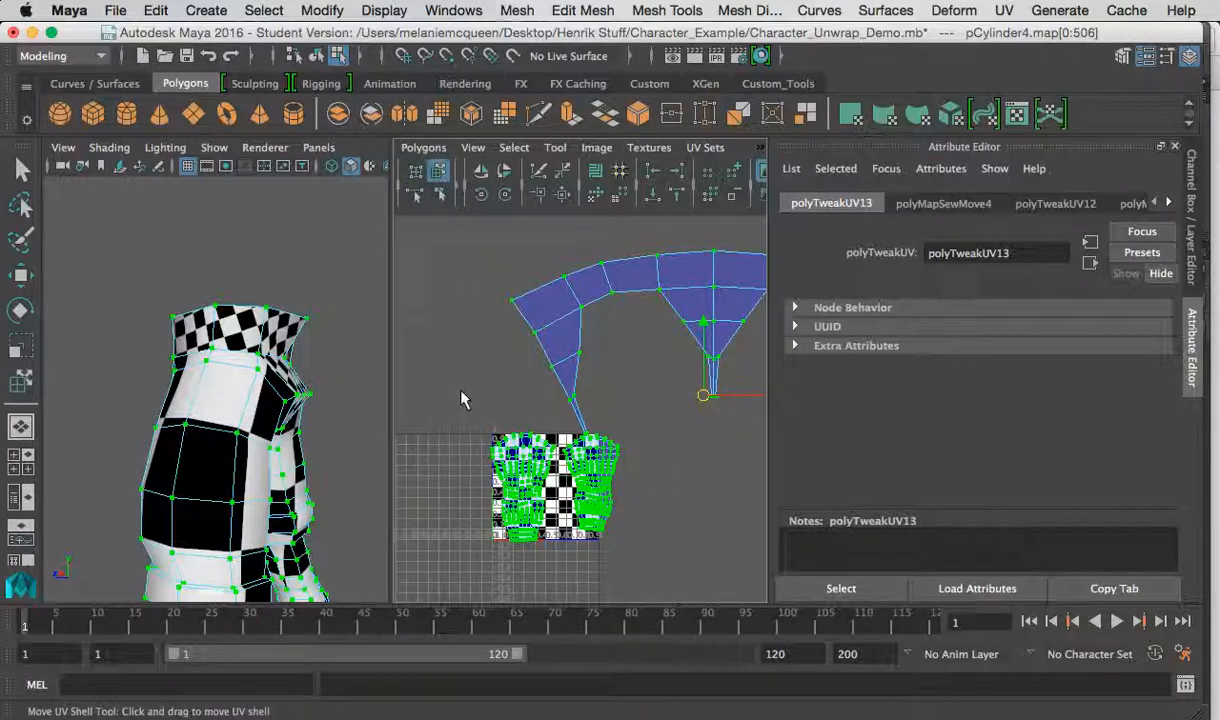
{"action": "left_click", "coordinate": [438, 371]}
{"action": "left_click", "coordinate": [515, 503]}
{"action": "key", "text": "r"}
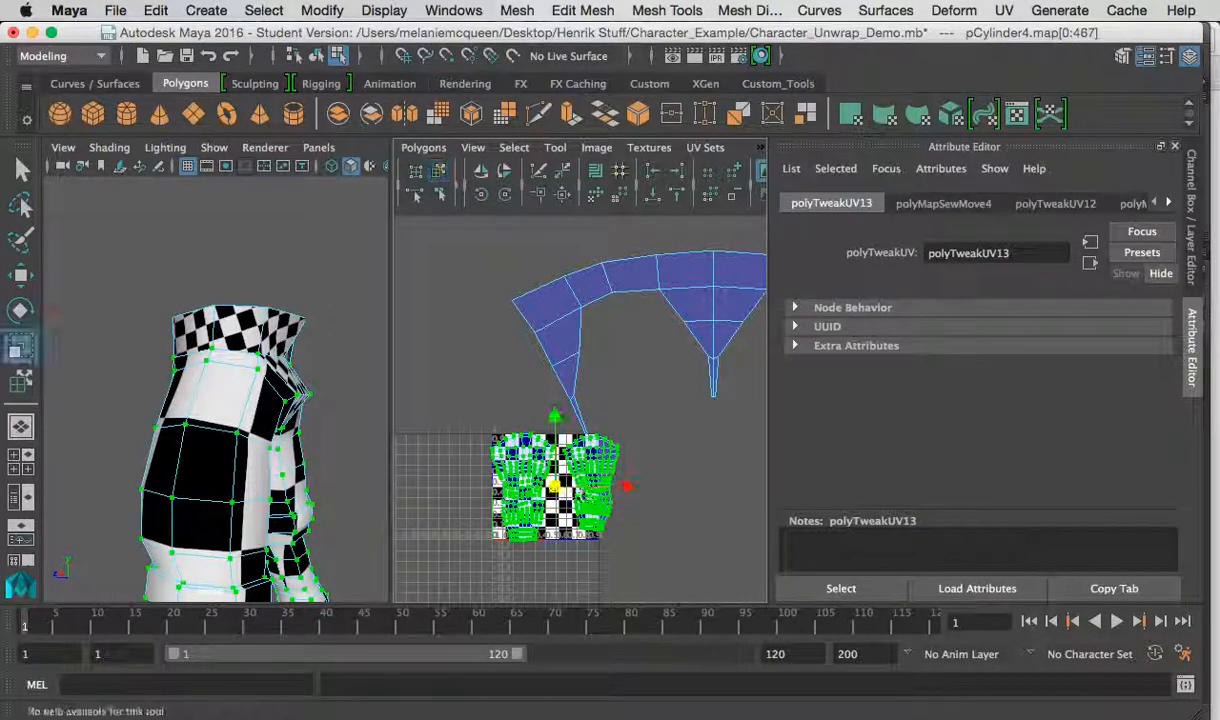
{"action": "left_click_drag", "start_coordinate": [555, 488], "coordinate": [900, 600]}
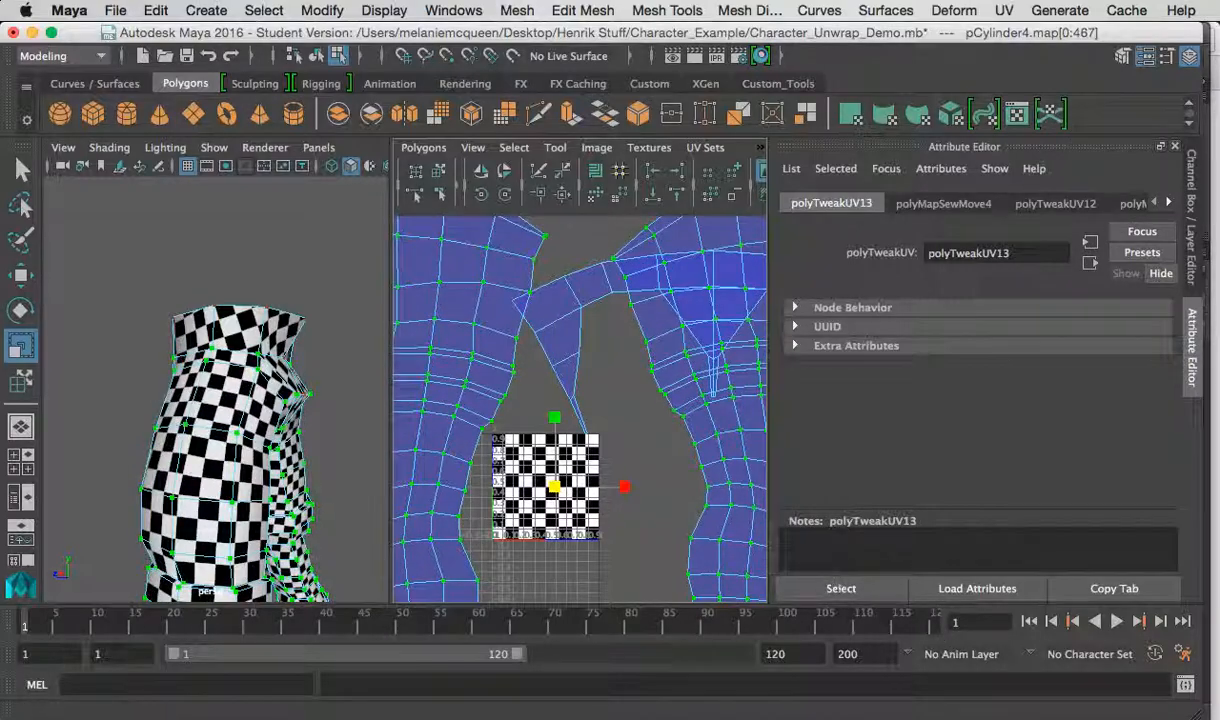
Move the pelvis shell clear of the enlarged leg shells, placing it above and between them.
{"action": "scroll", "coordinate": [468, 355], "scroll_direction": "down", "scroll_amount": 5}
{"action": "left_click", "coordinate": [437, 172]}
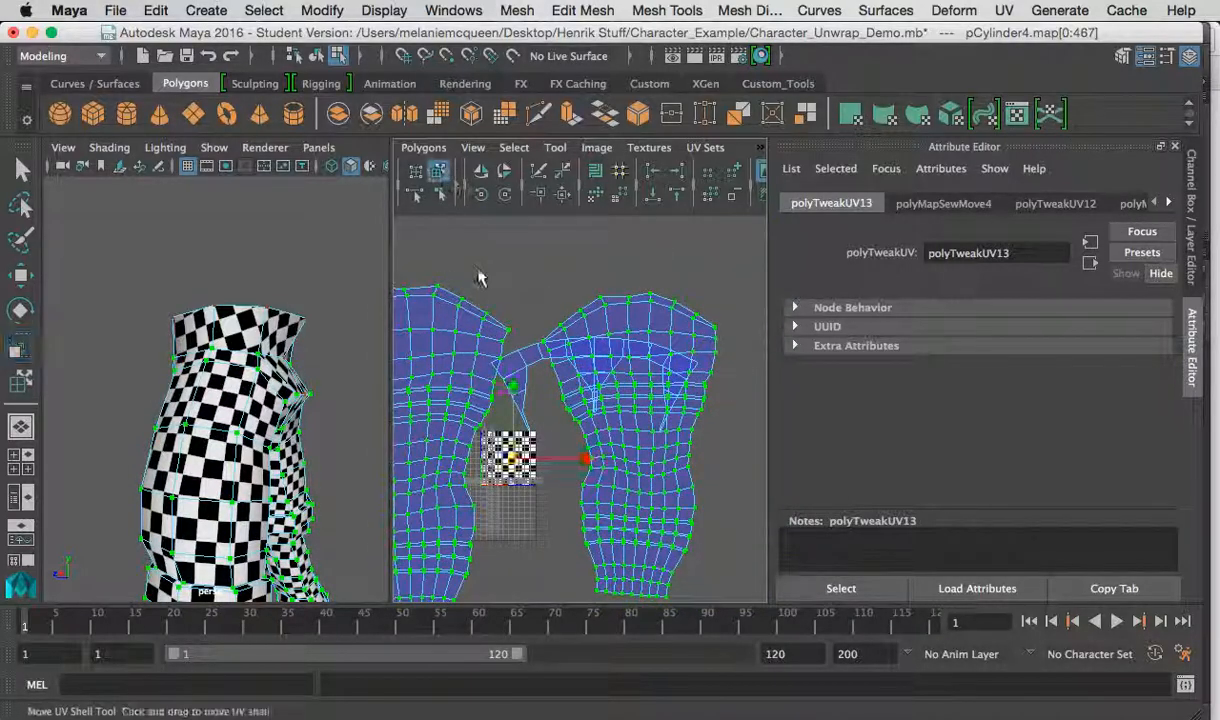
{"action": "left_click", "coordinate": [522, 354]}
{"action": "left_click_drag", "start_coordinate": [596, 383], "coordinate": [537, 231]}
Examine the 0 to 1 UV square and compare its extent with the leg and pelvis shells.
{"action": "left_click_drag", "start_coordinate": [330, 365], "coordinate": [424, 438], "text": "alt"}
{"action": "middle_click_drag", "start_coordinate": [504, 404], "coordinate": [568, 368], "text": "alt"}
{"action": "scroll", "coordinate": [555, 420], "scroll_direction": "down", "scroll_amount": 2}
{"action": "right_click_drag", "start_coordinate": [542, 358], "coordinate": [690, 550], "text": "alt"}
{"action": "middle_click_drag", "start_coordinate": [637, 447], "coordinate": [748, 517], "text": "alt"}
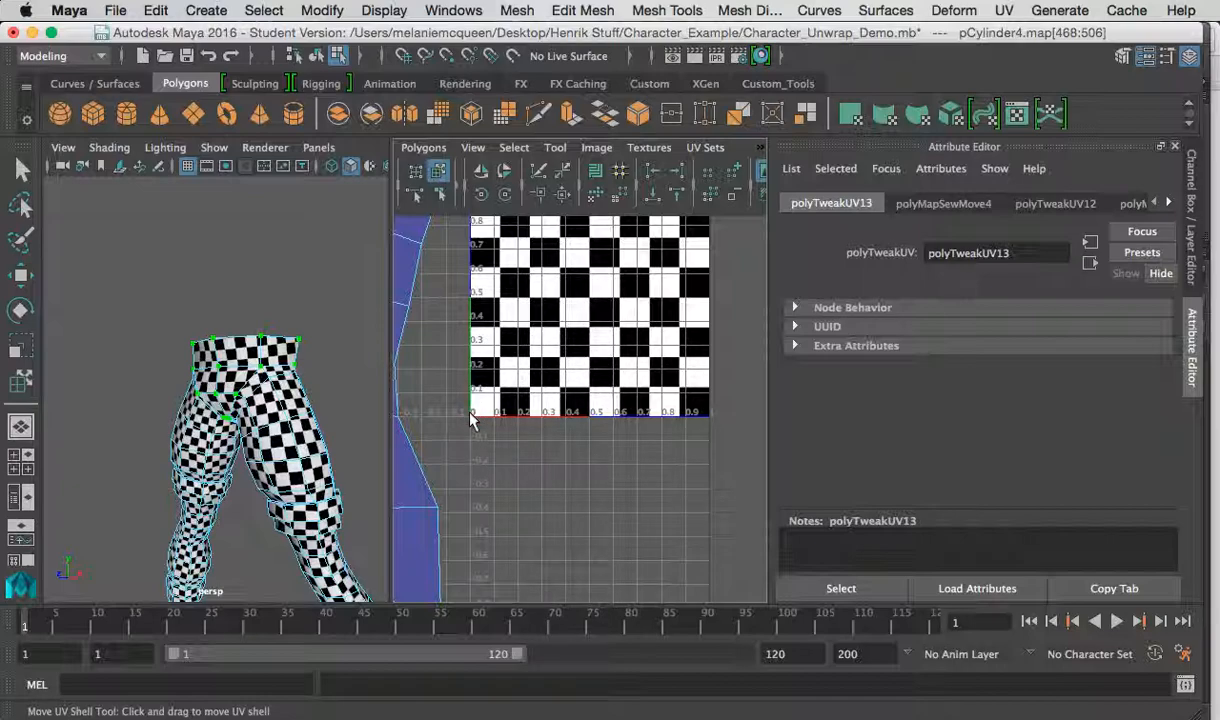
{"action": "scroll", "coordinate": [483, 405], "scroll_direction": "down", "scroll_amount": 5}
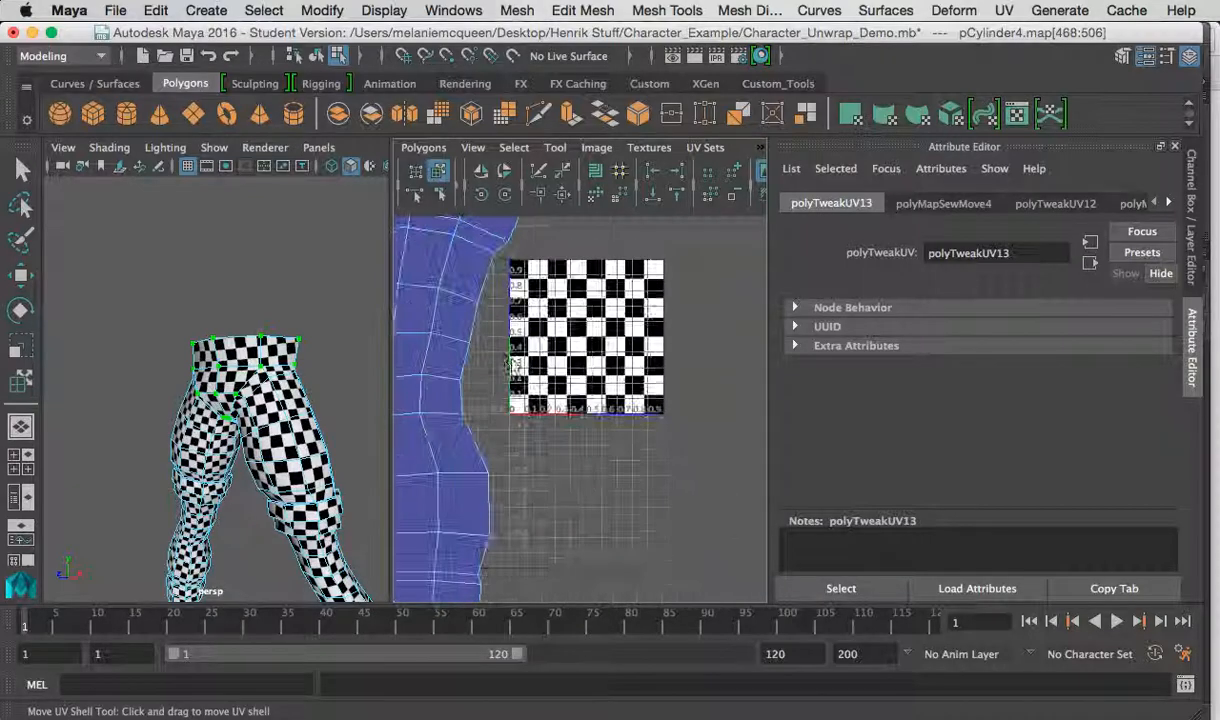
{"action": "scroll", "coordinate": [580, 449], "scroll_direction": "up", "scroll_amount": 5}
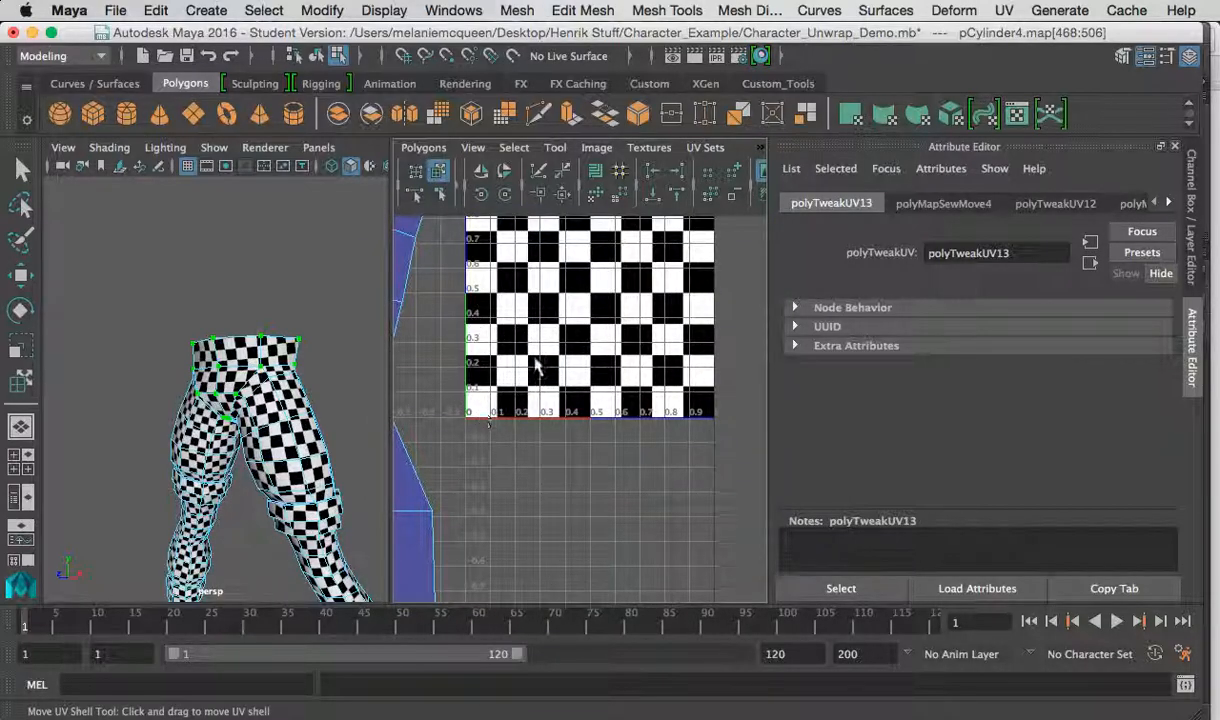
{"action": "scroll", "coordinate": [525, 378], "scroll_direction": "down", "scroll_amount": 6}
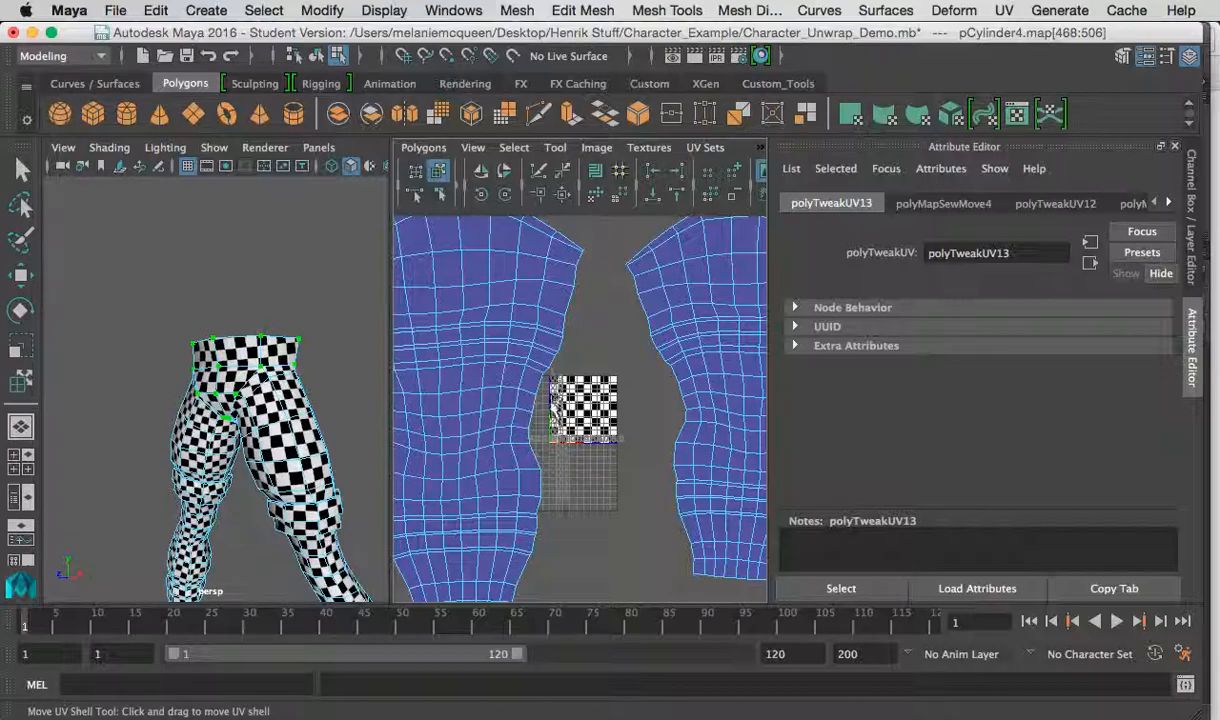
{"action": "scroll", "coordinate": [555, 448], "scroll_direction": "down", "scroll_amount": 5}
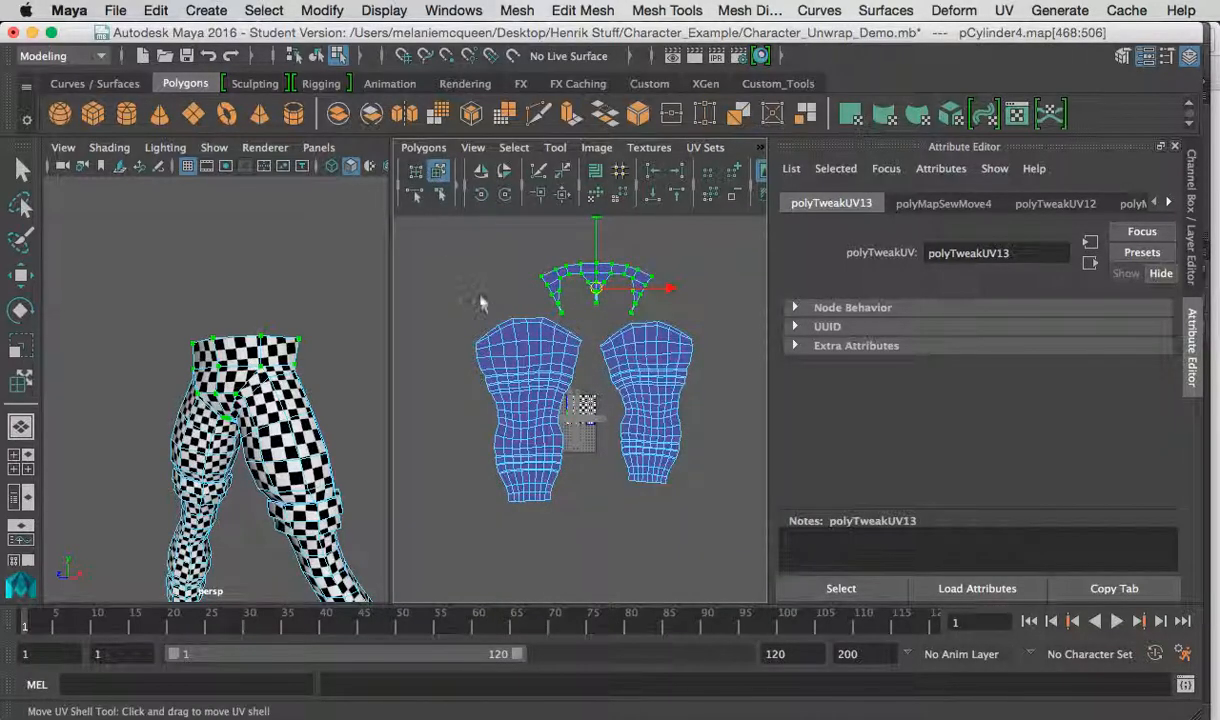
{"action": "middle_click_drag", "start_coordinate": [485, 309], "coordinate": [494, 310], "text": "alt"}
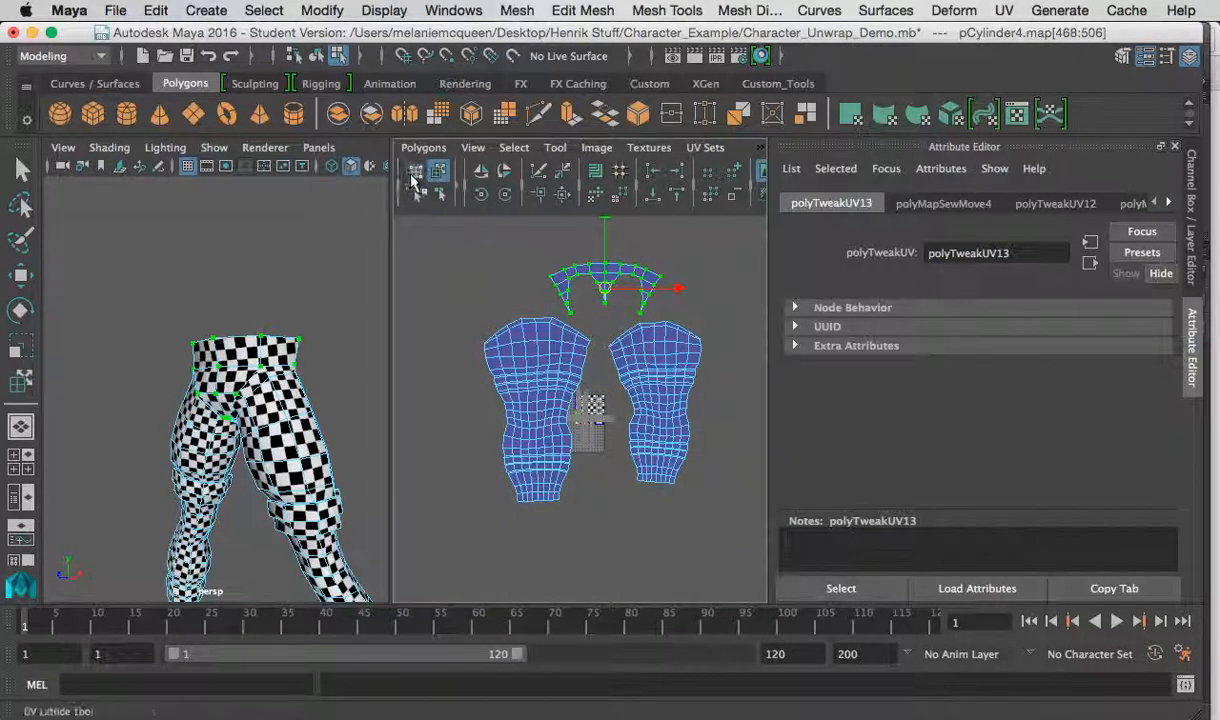
Select the pelvis shell and both leg shells together and unfold their UVs with the Unfold command.
{"action": "left_click_drag", "start_coordinate": [437, 255], "coordinate": [741, 545]}
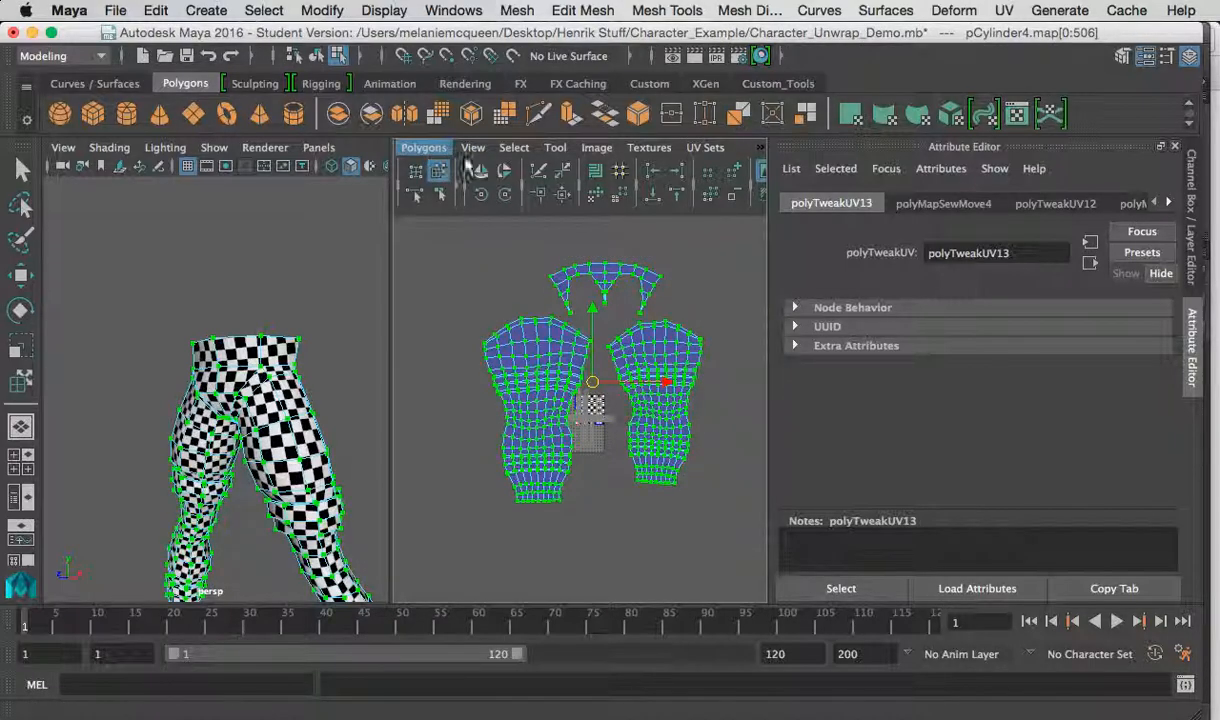
{"action": "left_click", "coordinate": [423, 147]}
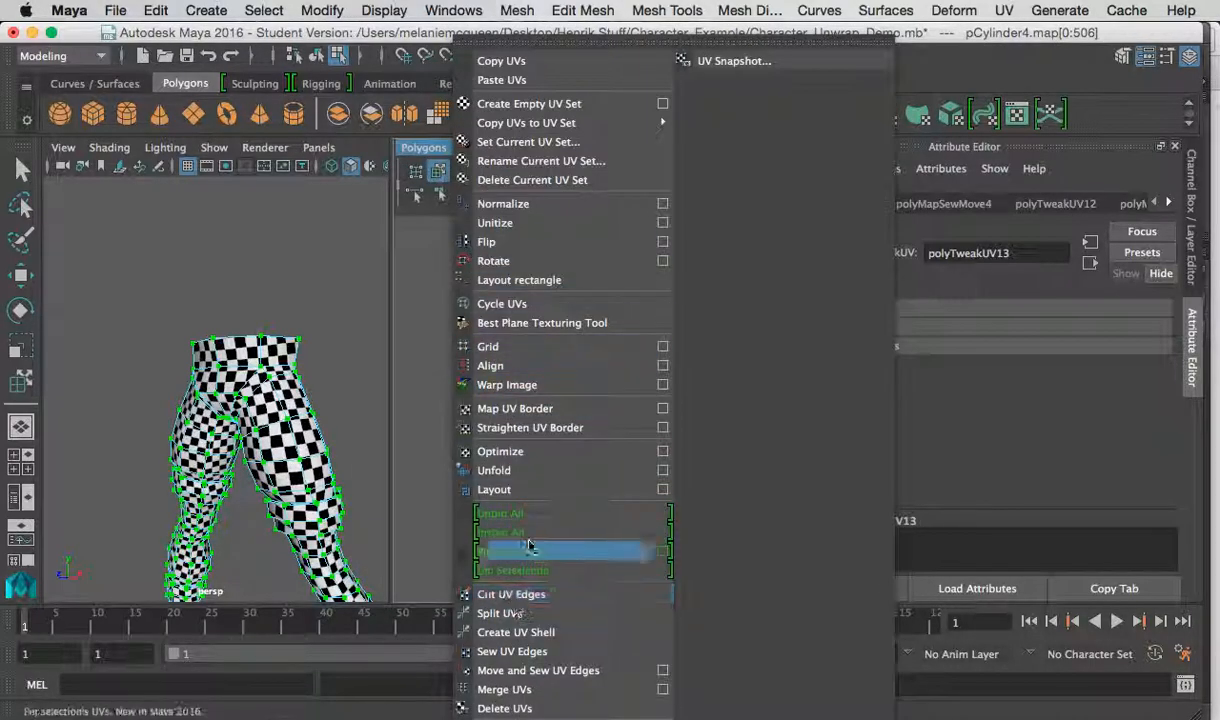
{"action": "left_click", "coordinate": [531, 472]}
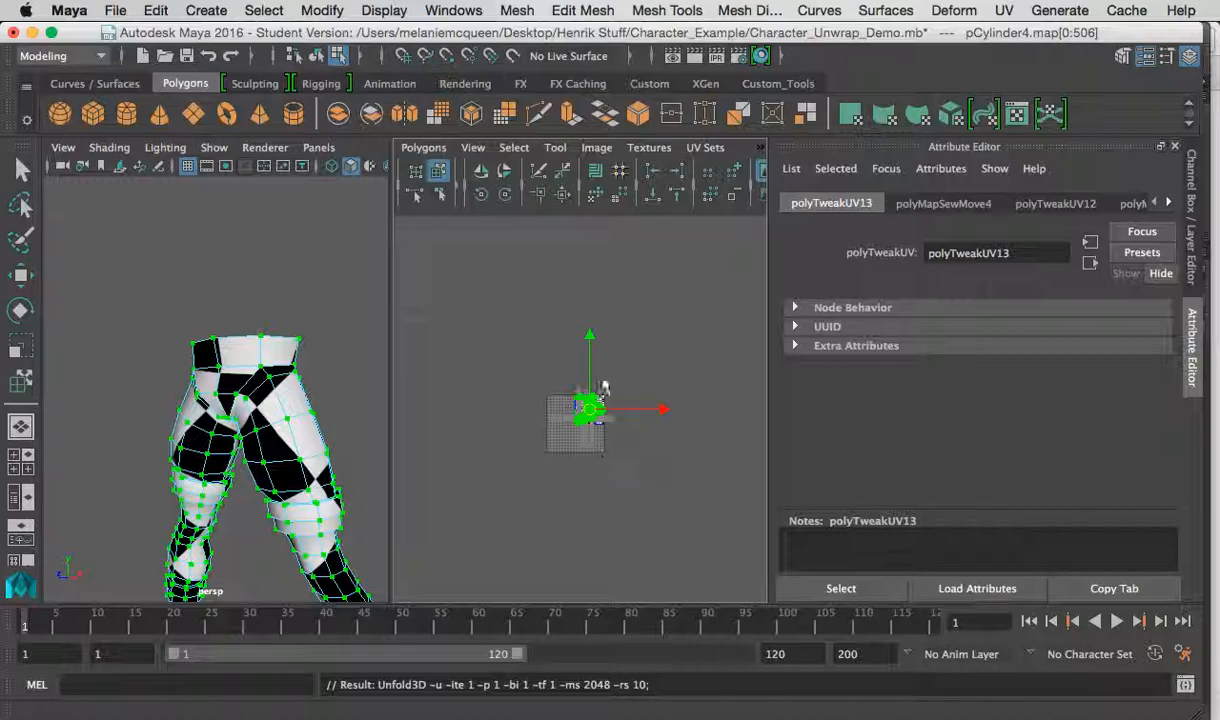
Scale all the unfolded shells up uniformly for smaller checker squares and inspect the checker pattern around the waist.
{"action": "key", "text": "r"}
{"action": "left_click_drag", "start_coordinate": [590, 411], "coordinate": [1050, 640]}
{"action": "left_click_drag", "start_coordinate": [313, 431], "coordinate": [101, 418], "text": "alt"}
{"action": "left_click_drag", "start_coordinate": [260, 425], "coordinate": [172, 427], "text": "alt"}
{"action": "right_click_drag", "start_coordinate": [172, 427], "coordinate": [225, 427], "text": "alt"}
{"action": "left_click_drag", "start_coordinate": [250, 427], "coordinate": [240, 387], "text": "alt"}
{"action": "right_click_drag", "start_coordinate": [238, 420], "coordinate": [225, 402], "text": "alt"}
{"action": "left_click_drag", "start_coordinate": [225, 402], "coordinate": [222, 387], "text": "alt"}
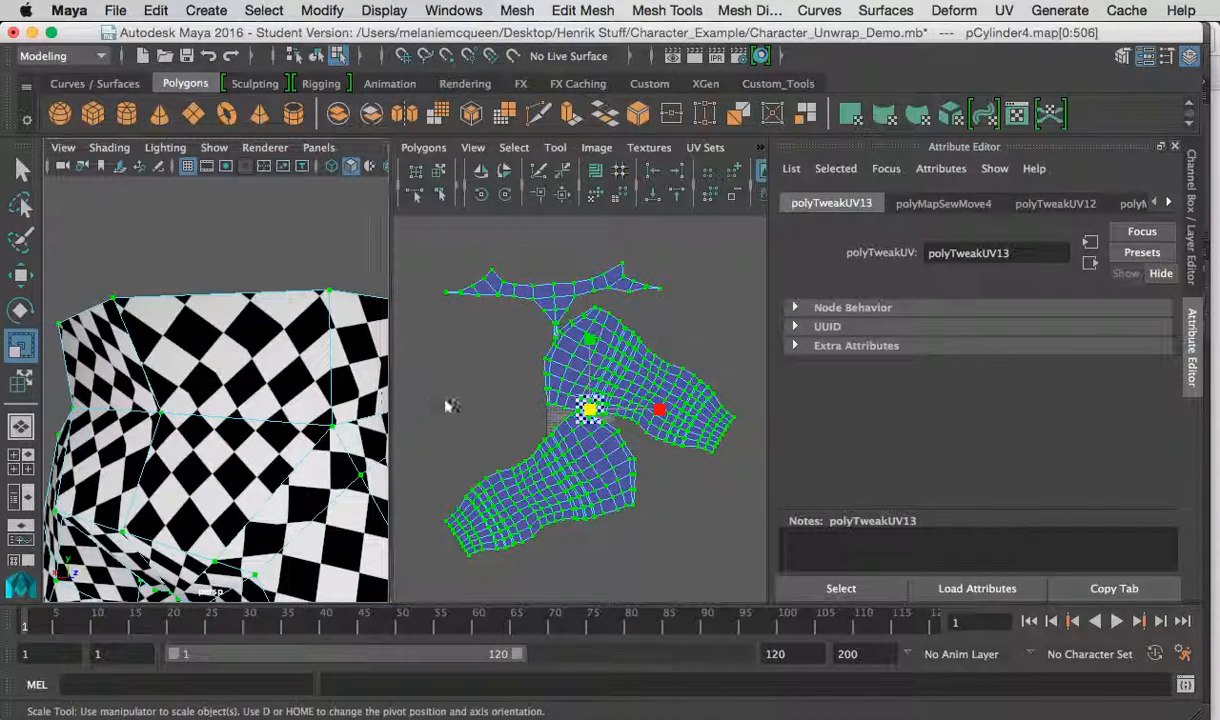
Select the pelvis shell and unfold it with the Smooth UV Tool.
{"action": "left_click", "coordinate": [438, 172]}
{"action": "left_click", "coordinate": [494, 280]}
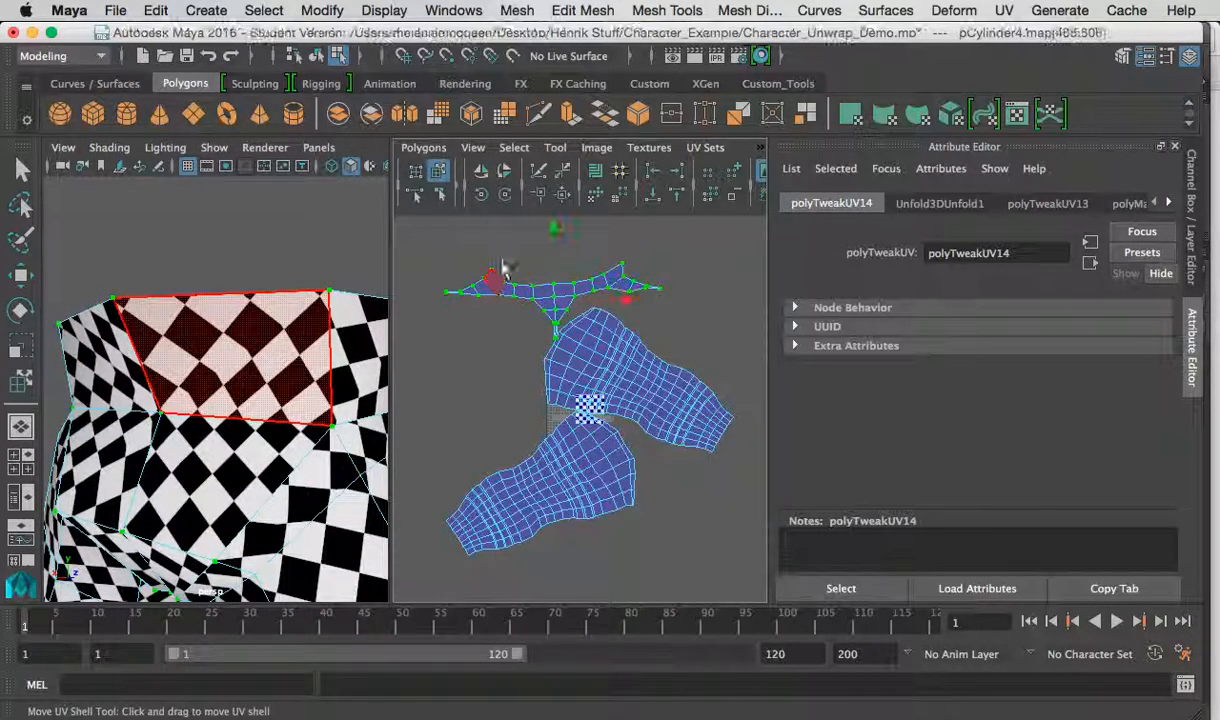
{"action": "left_click", "coordinate": [555, 147]}
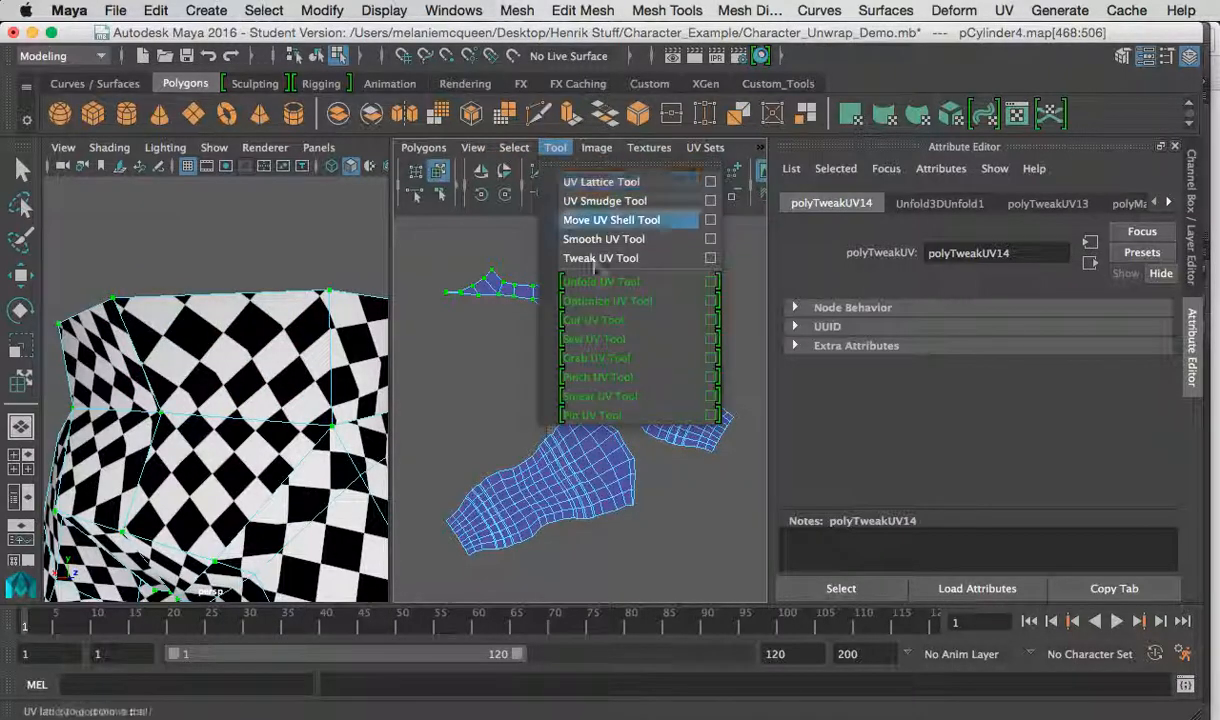
{"action": "left_click", "coordinate": [592, 250]}
{"action": "left_click_drag", "start_coordinate": [437, 345], "coordinate": [1200, 432]}
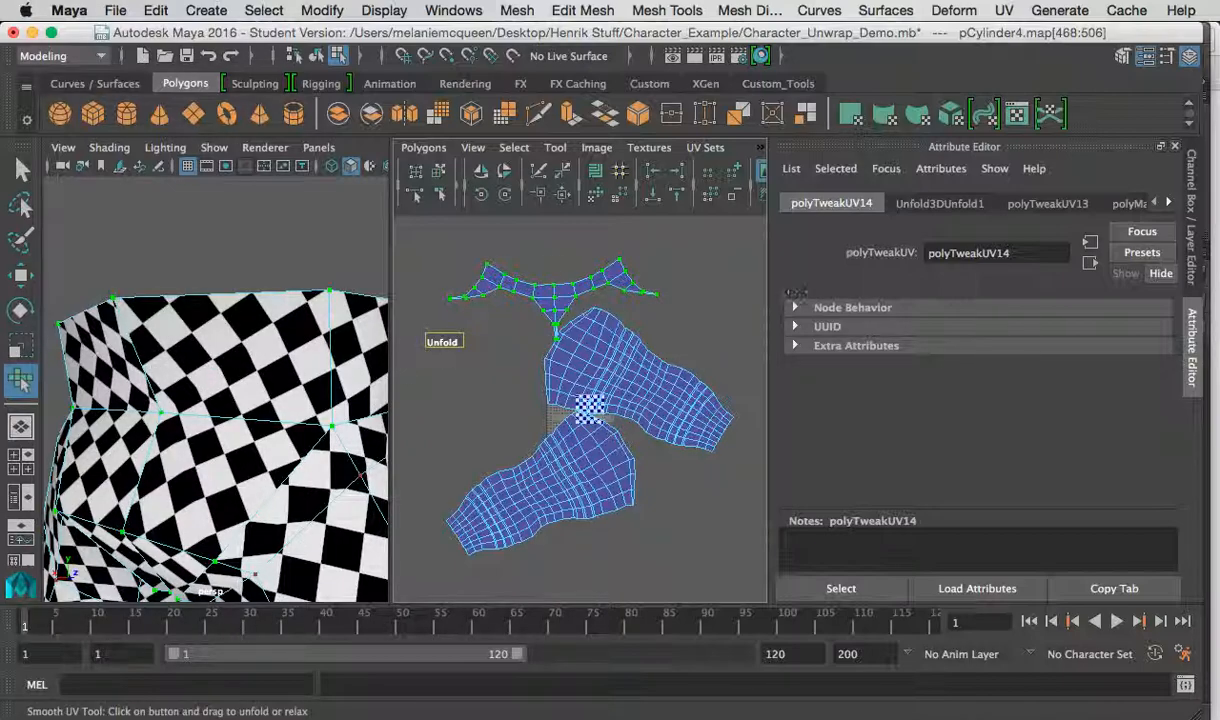
Select the pelvis and leg shells together and run the Unfold command on them again.
{"action": "left_click", "coordinate": [438, 172]}
{"action": "left_click", "coordinate": [578, 297]}
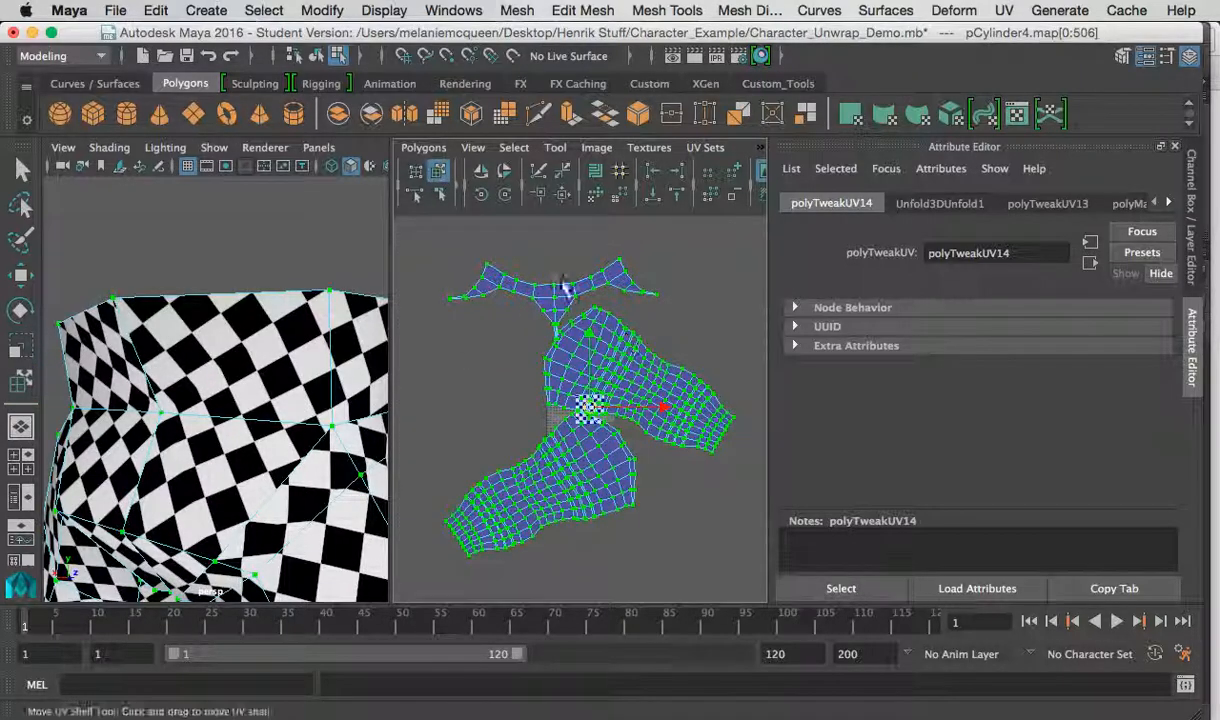
{"action": "left_click", "coordinate": [423, 147]}
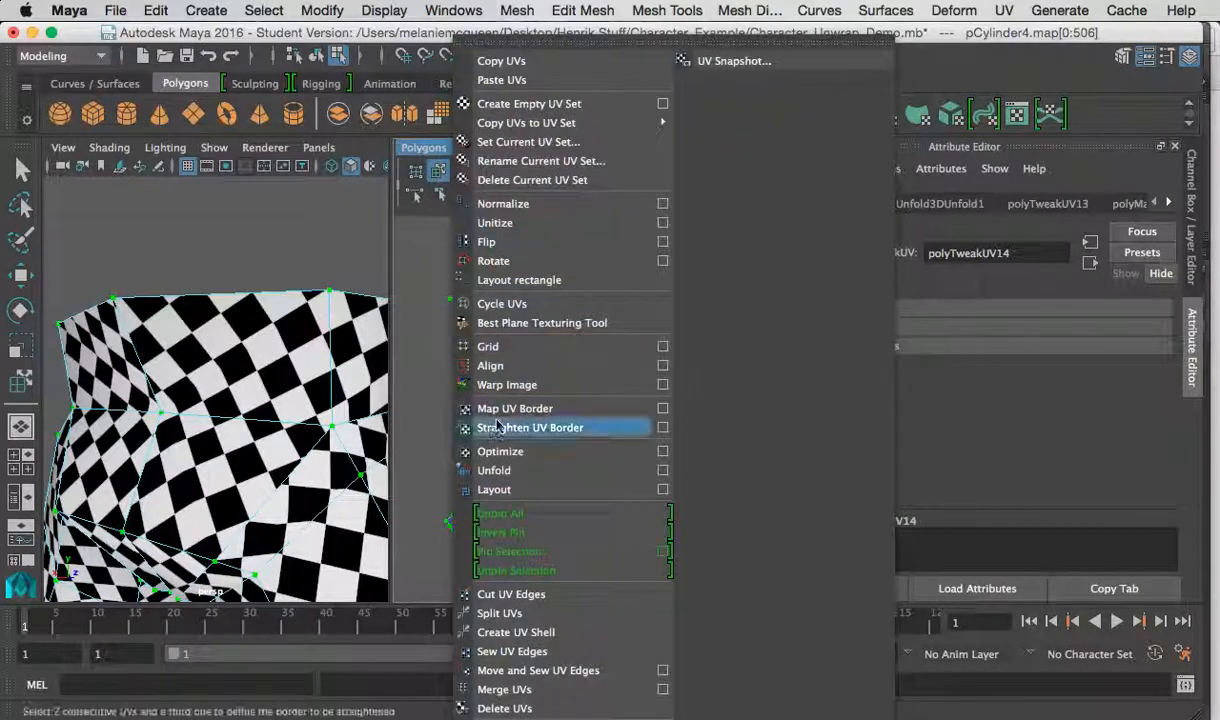
{"action": "left_click", "coordinate": [507, 490]}
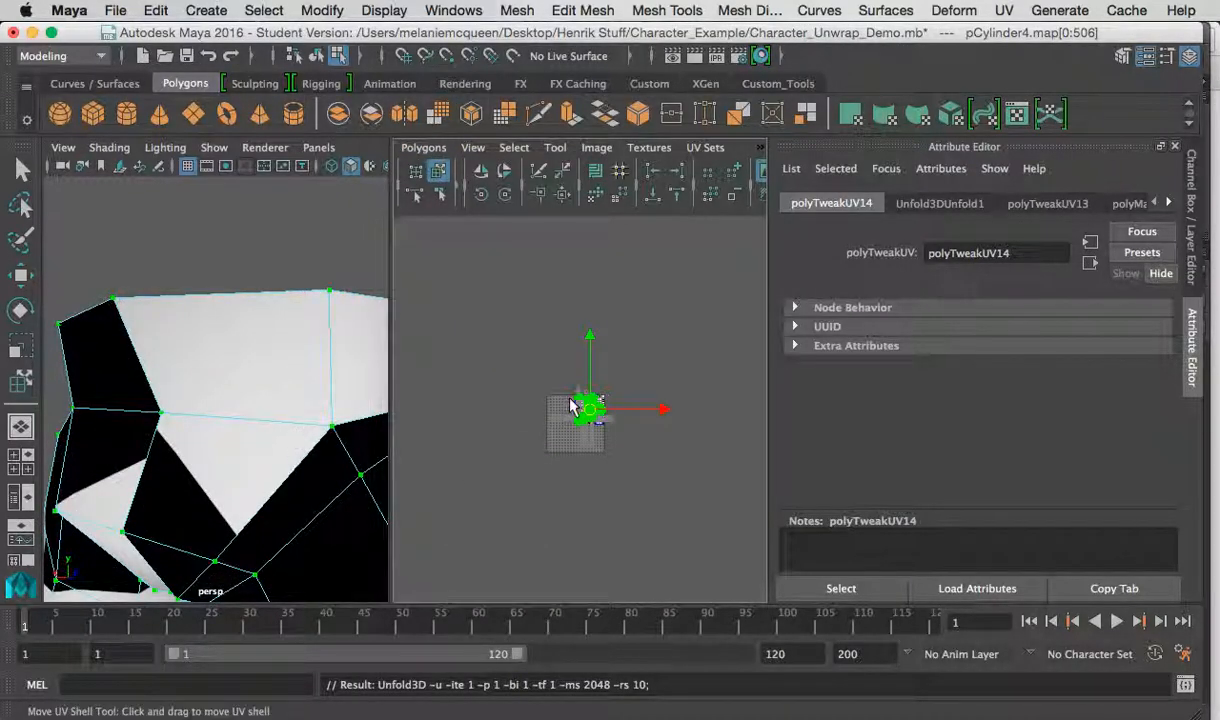
Try scaling the refolded set of shells up uniformly to check the waist pattern, and undo the scaling.
{"action": "key", "text": "r"}
{"action": "left_click_drag", "start_coordinate": [599, 414], "coordinate": [1162, 598]}
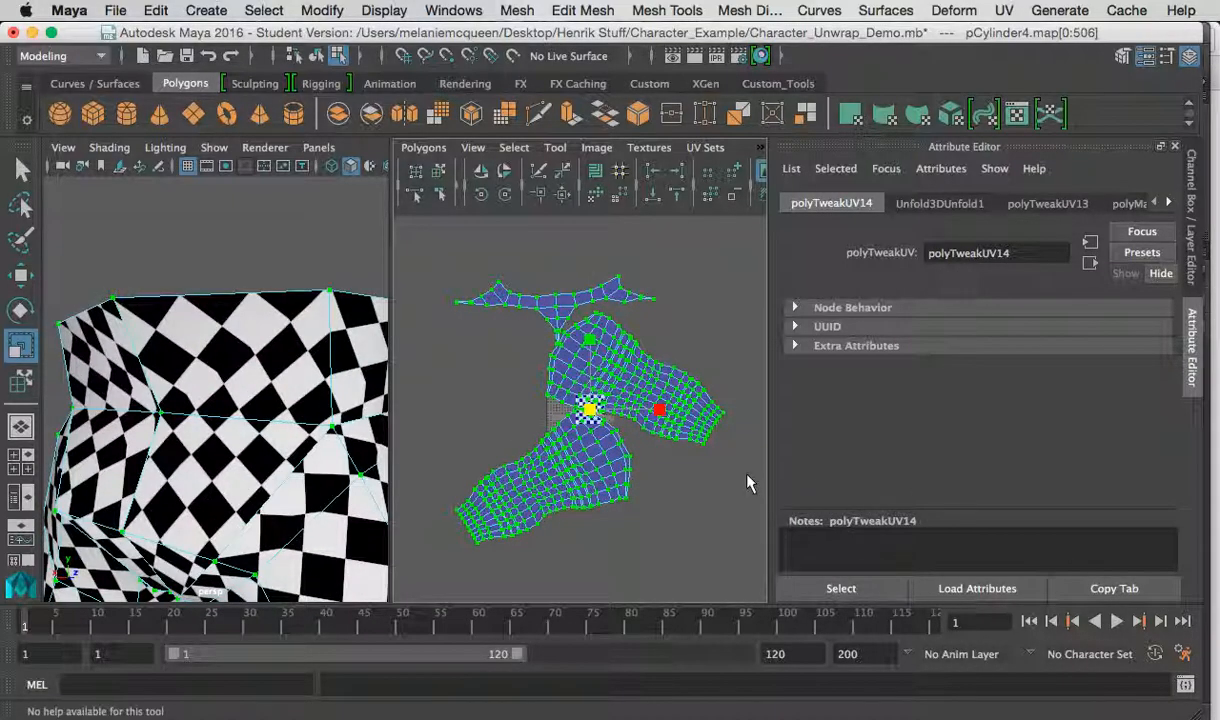
{"action": "key", "text": "z"}
{"action": "scroll", "coordinate": [172, 474], "scroll_direction": "down", "scroll_amount": 10}
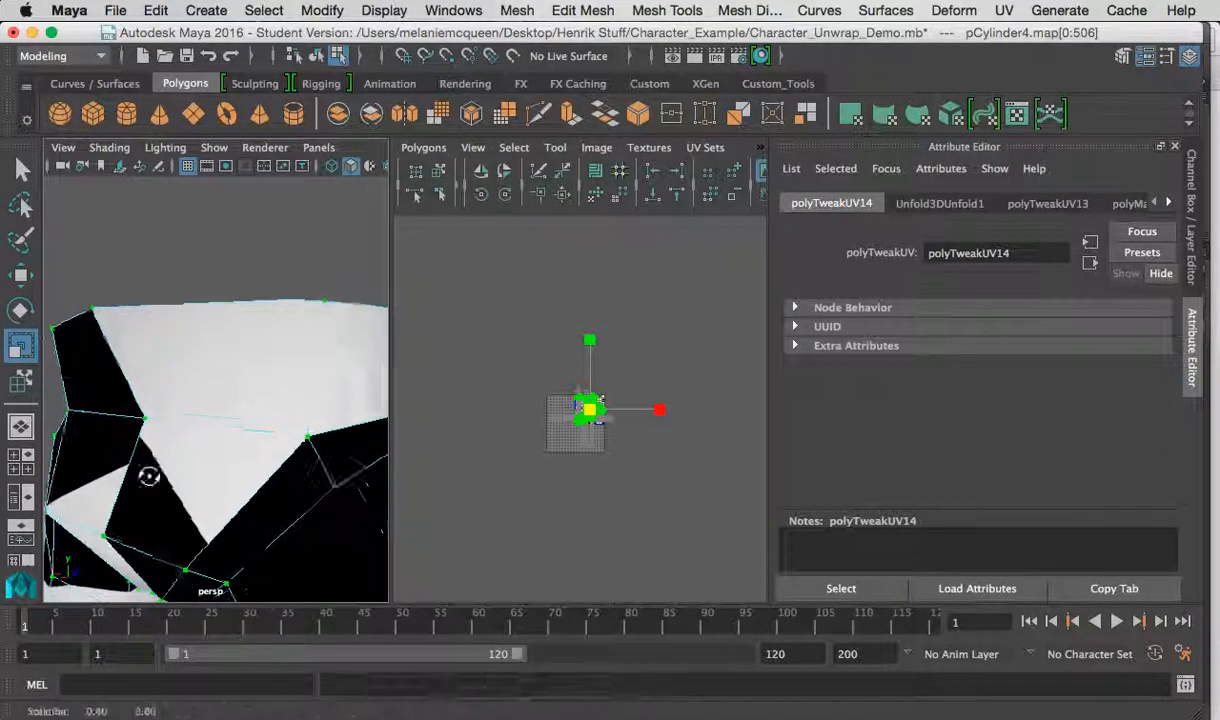
Maximize the perspective view, return the legs to object mode and clear the selection.
{"action": "key", "text": "space"}
{"action": "right_click_drag", "start_coordinate": [330, 342], "coordinate": [405, 162]}
{"action": "left_click", "coordinate": [507, 387]}
Examine the large checker pattern on the legs and pelvis from several angles, and restore the split view with the UV editor.
{"action": "middle_click_drag", "start_coordinate": [520, 480], "coordinate": [556, 395], "text": "alt"}
{"action": "right_click_drag", "start_coordinate": [556, 395], "coordinate": [457, 400], "text": "alt"}
{"action": "middle_click_drag", "start_coordinate": [459, 402], "coordinate": [457, 357], "text": "alt"}
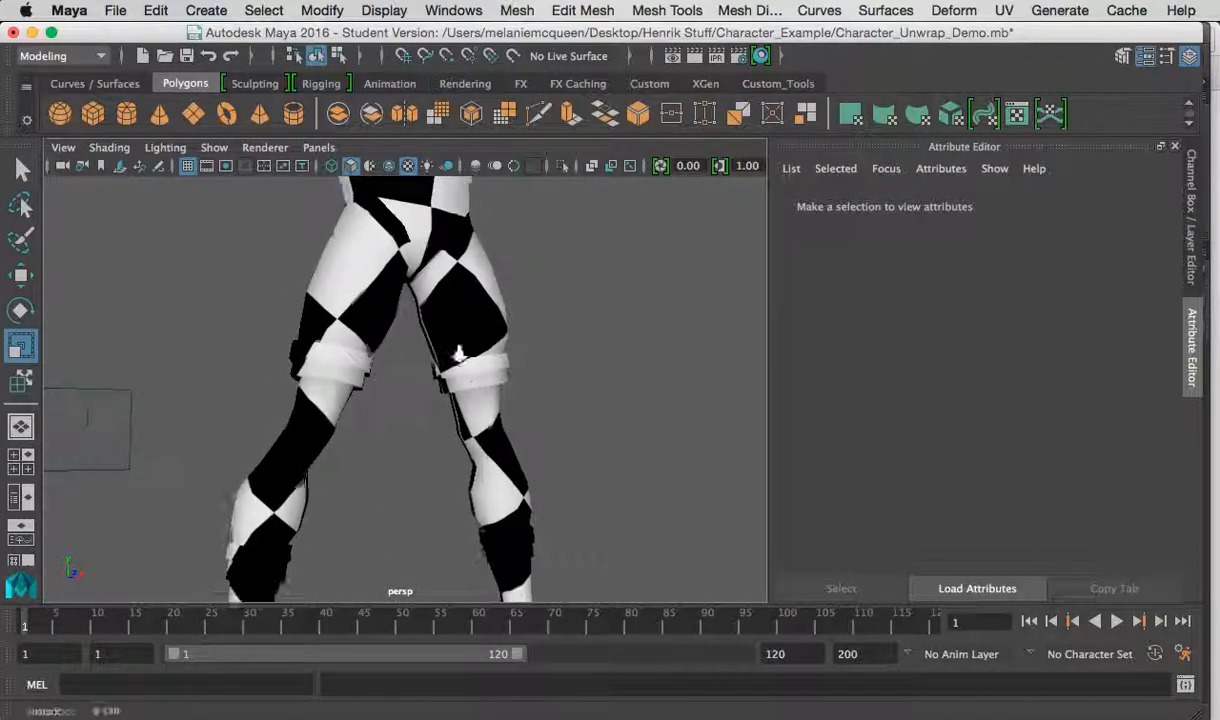
{"action": "left_click_drag", "start_coordinate": [457, 357], "coordinate": [392, 438], "text": "alt"}
{"action": "middle_click_drag", "start_coordinate": [392, 438], "coordinate": [392, 406], "text": "alt"}
{"action": "right_click_drag", "start_coordinate": [392, 406], "coordinate": [313, 327], "text": "alt"}
{"action": "left_click_drag", "start_coordinate": [313, 327], "coordinate": [427, 373], "text": "alt"}
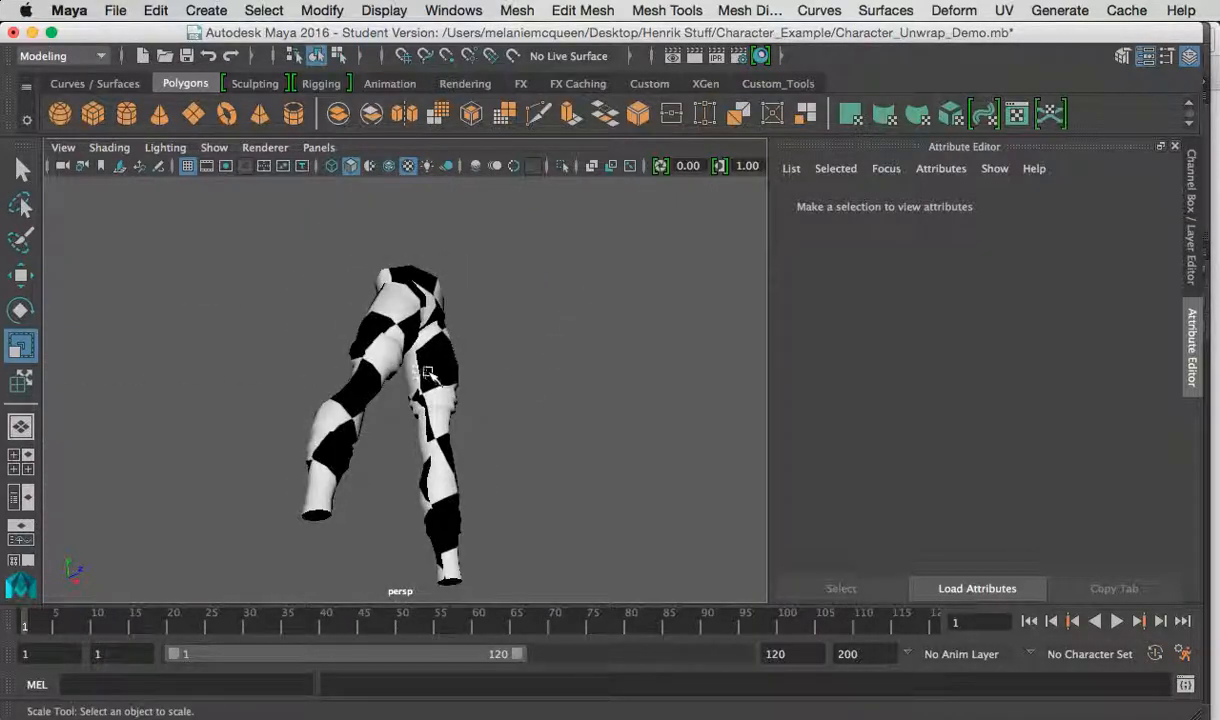
{"action": "left_click_drag", "start_coordinate": [435, 542], "coordinate": [408, 301], "text": "alt"}
{"action": "left_click", "coordinate": [425, 361]}
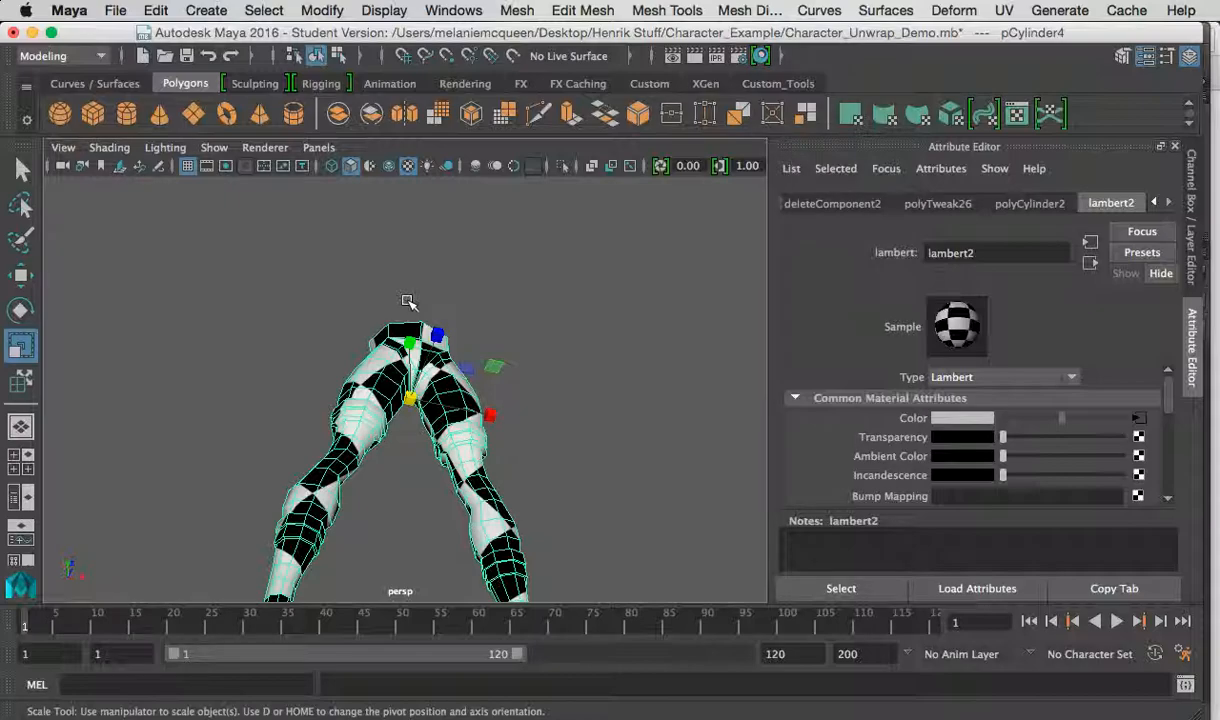
{"action": "left_click_drag", "start_coordinate": [413, 307], "coordinate": [564, 373], "text": "alt"}
{"action": "left_click", "coordinate": [564, 372]}
{"action": "key", "text": "space"}
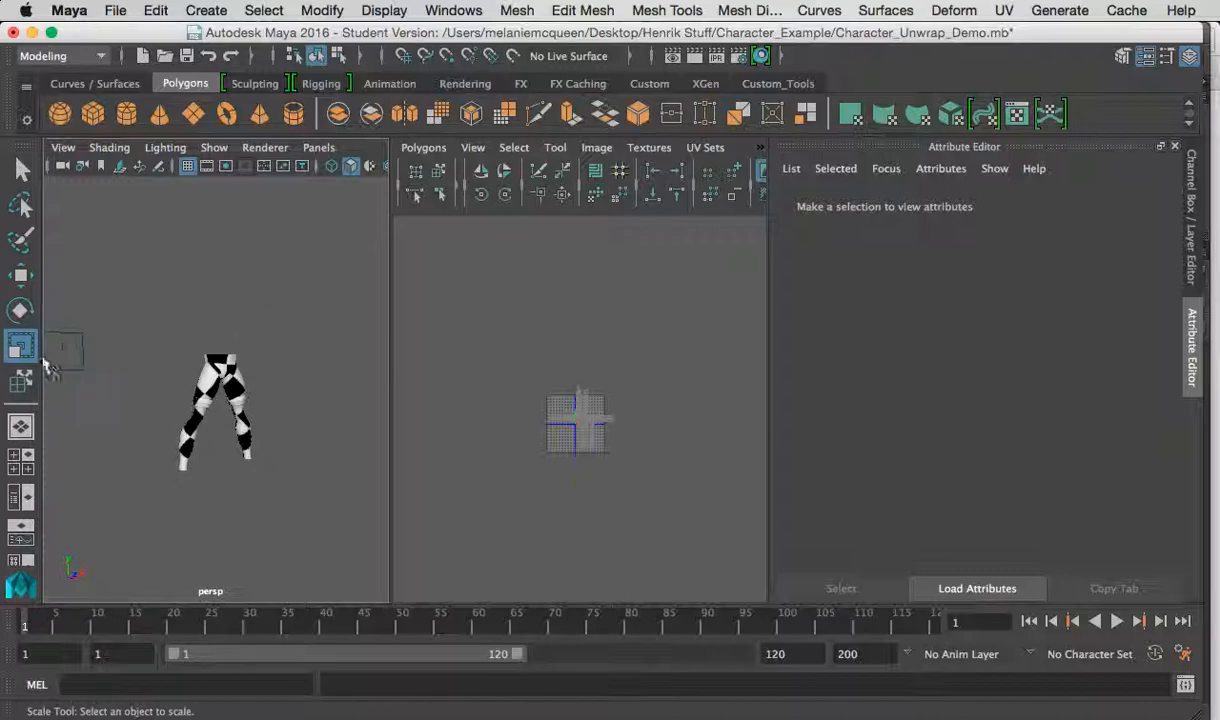
Select the legs mesh and all its UV shells, and scale them up uniformly to get small checker squares on the model.
{"action": "left_click", "coordinate": [202, 397]}
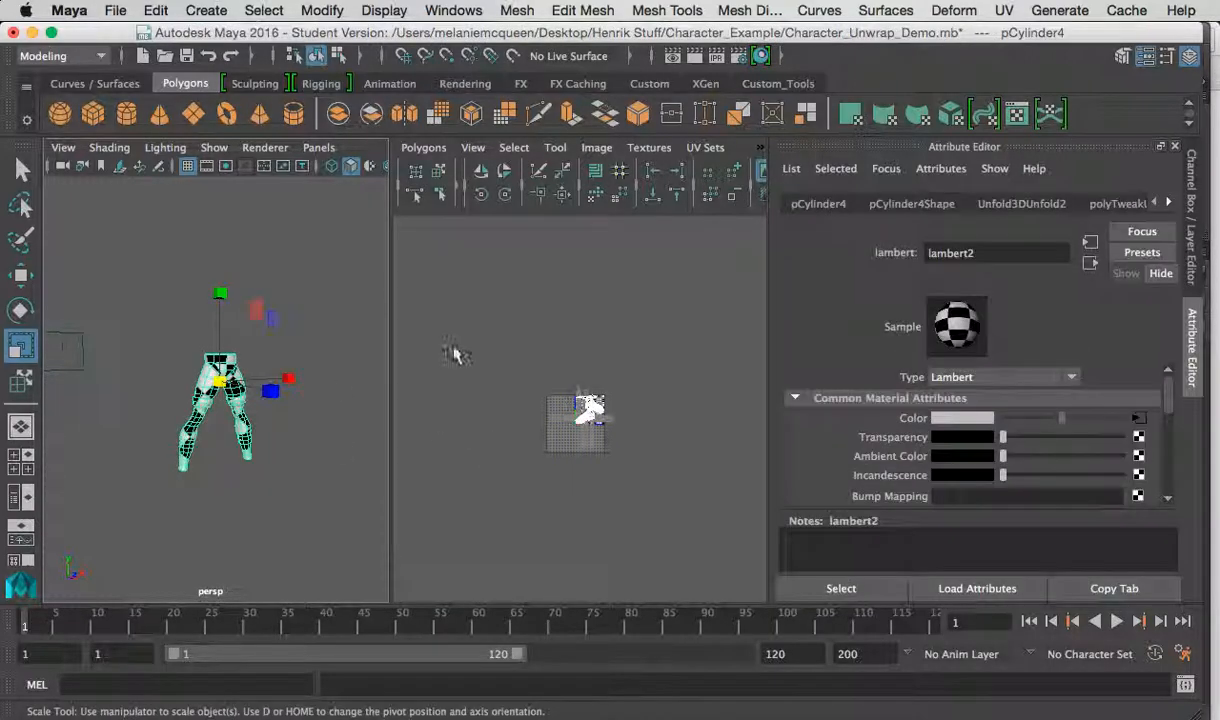
{"action": "left_click", "coordinate": [438, 172]}
{"action": "left_click_drag", "start_coordinate": [461, 289], "coordinate": [666, 503]}
{"action": "key", "text": "r"}
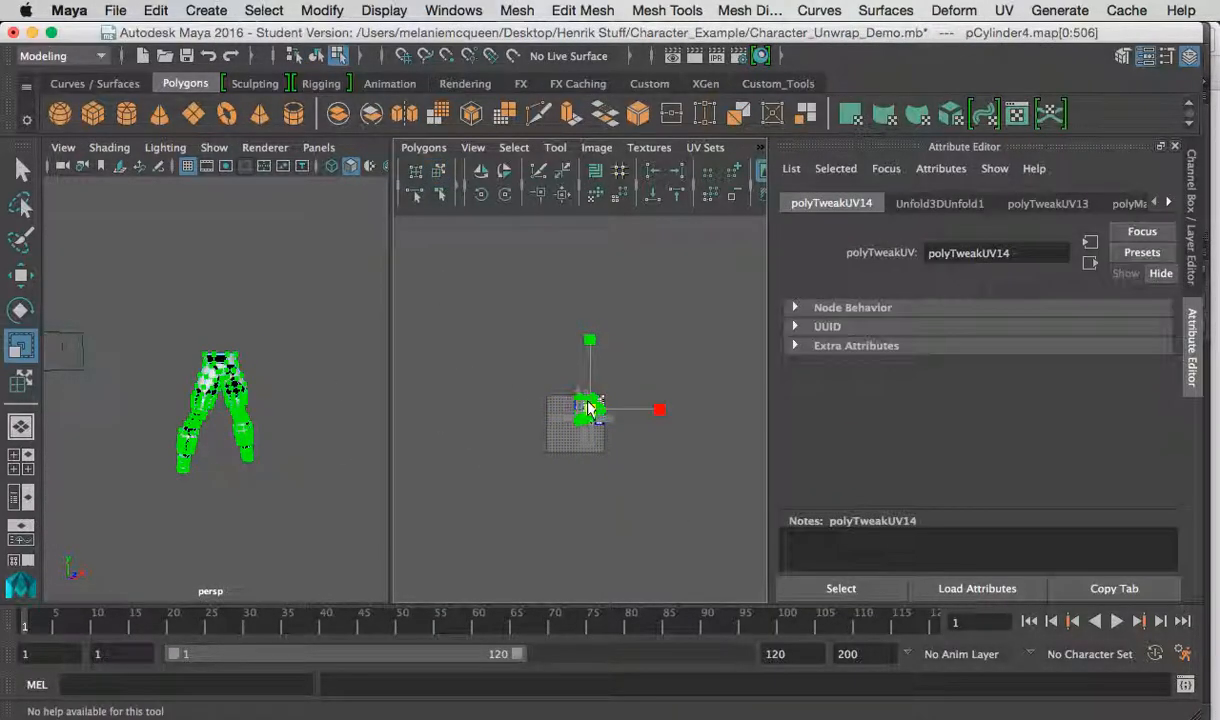
{"action": "left_click_drag", "start_coordinate": [590, 415], "coordinate": [524, 425]}
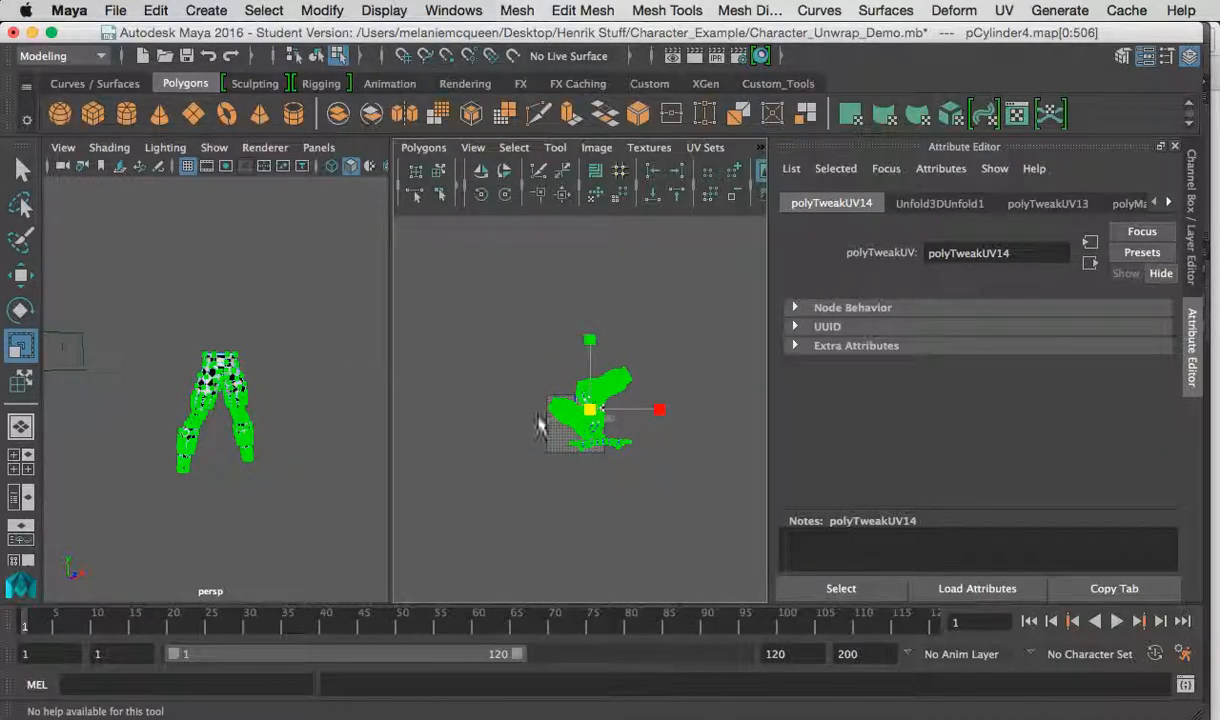
{"action": "left_click_drag", "start_coordinate": [617, 435], "coordinate": [850, 550]}
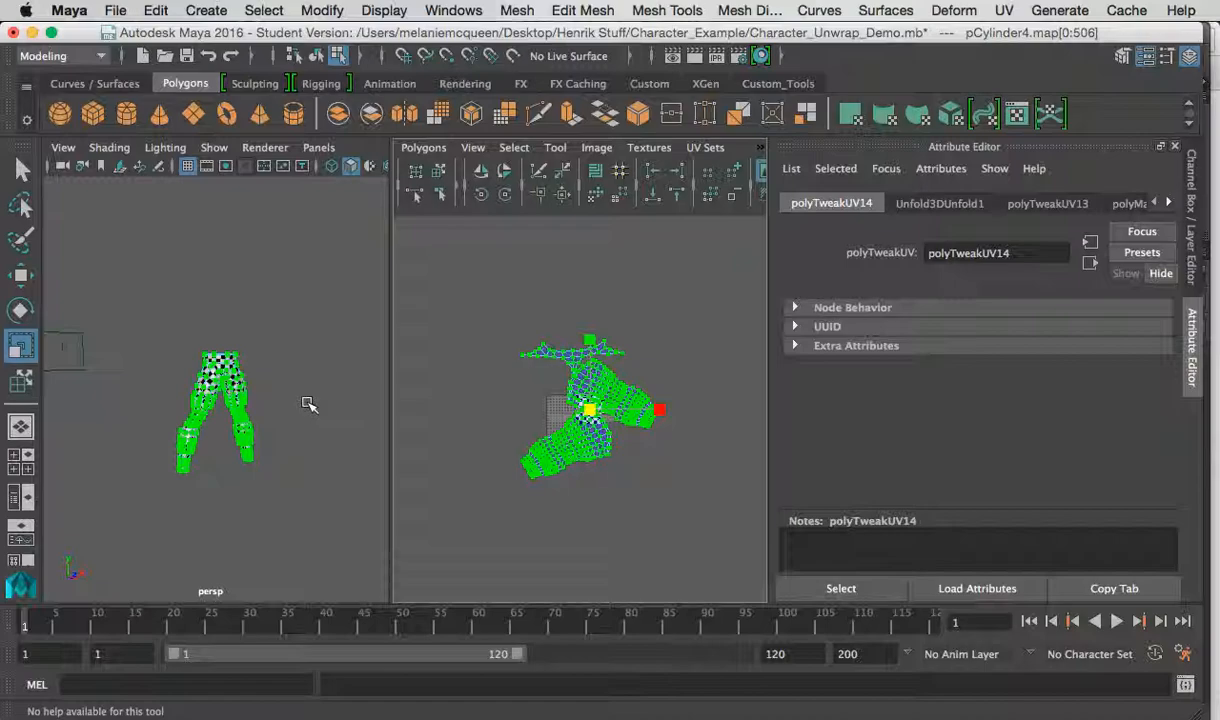
Show the perspective view full size, leave UV editing for object mode and deselect the checkered legs.
{"action": "key", "text": "space"}
{"action": "right_click_drag", "start_coordinate": [384, 328], "coordinate": [465, 159]}
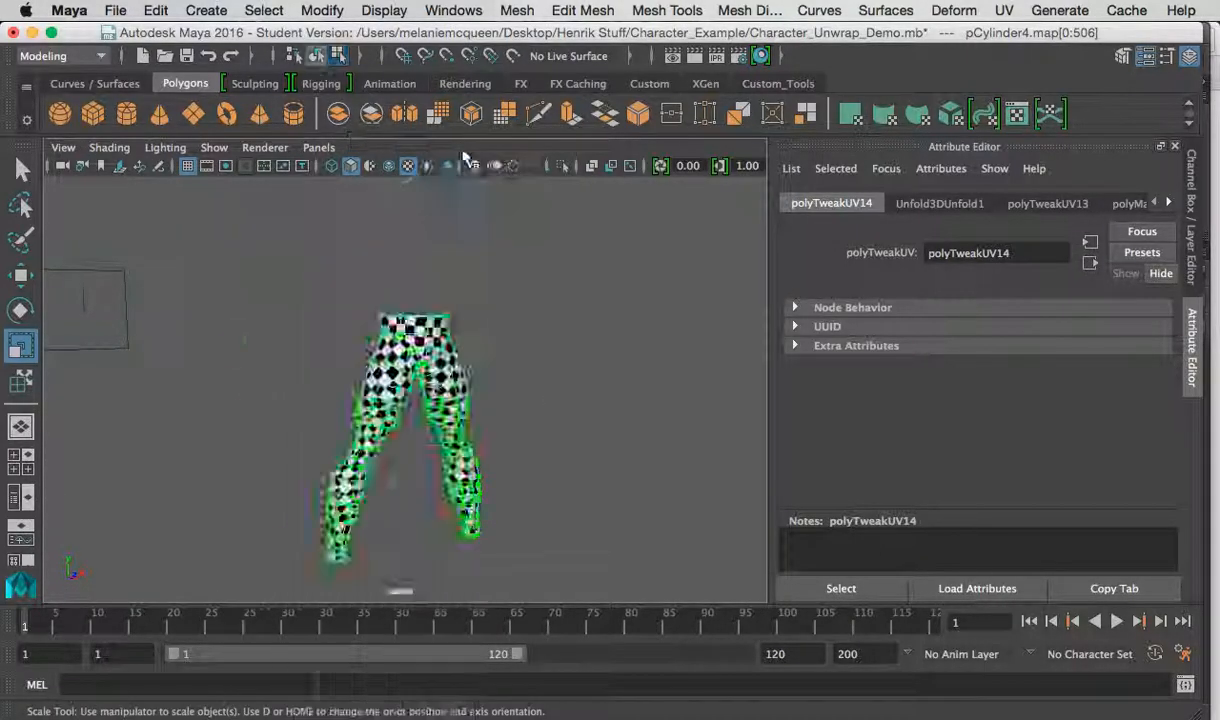
{"action": "left_click", "coordinate": [535, 331]}
Switch to the four-view layout and show the back1 camera in place of the top view.
{"action": "left_click", "coordinate": [20, 461]}
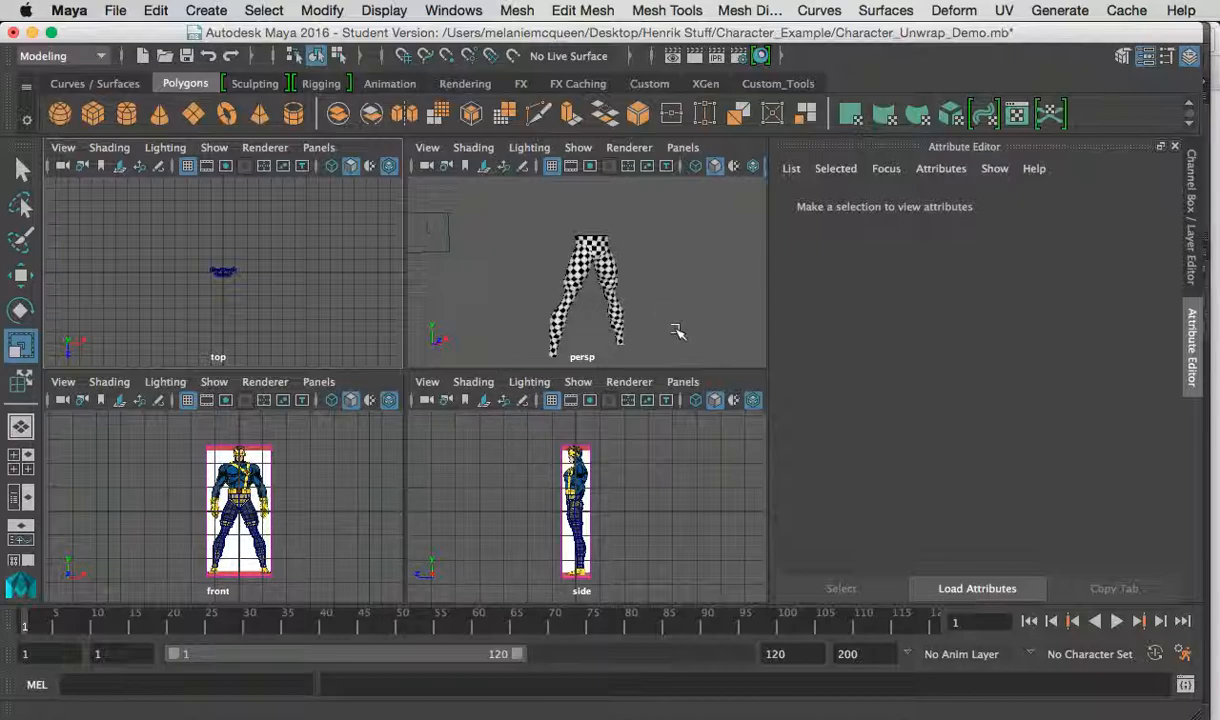
{"action": "left_click", "coordinate": [319, 148]}
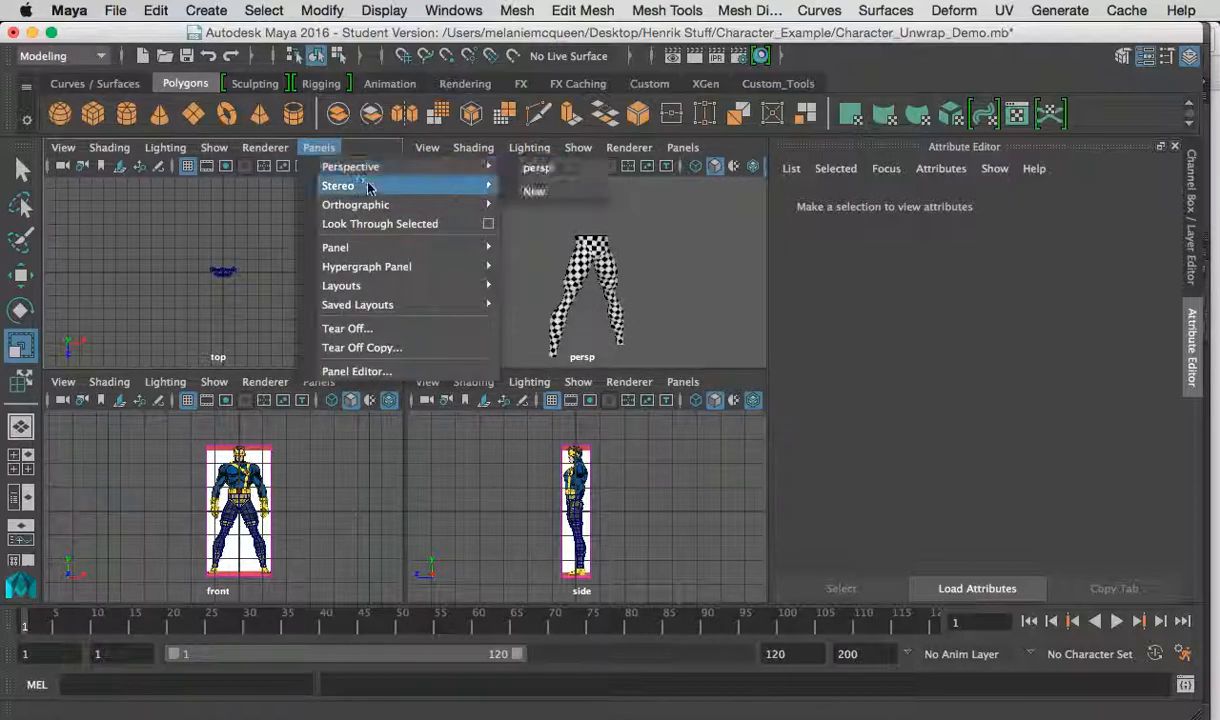
{"action": "mouse_move", "coordinate": [349, 206]}
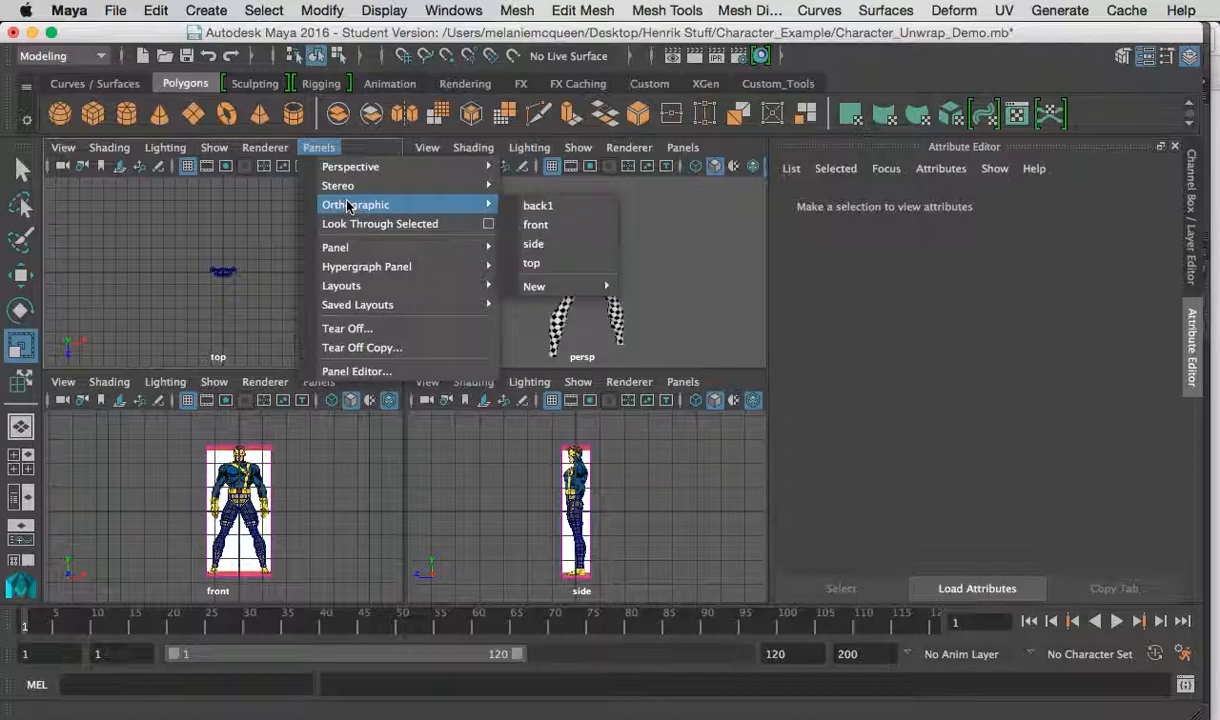
{"action": "left_click", "coordinate": [535, 206]}
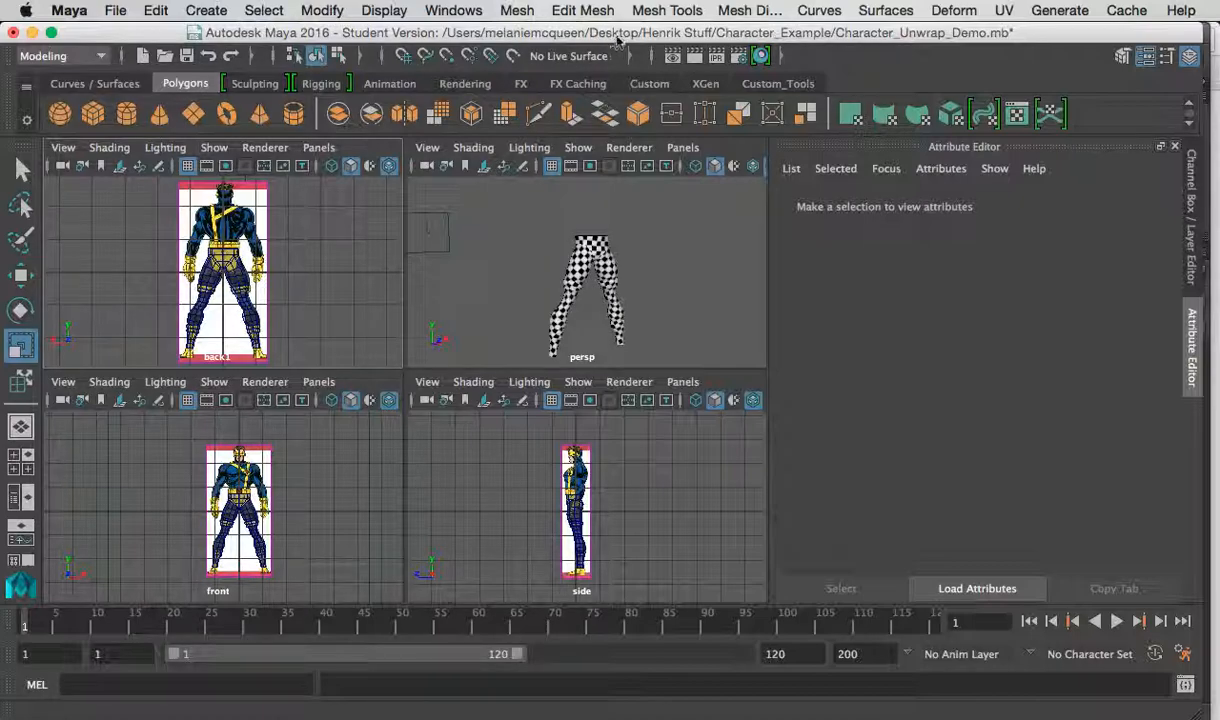
Open the UV Editor in its own window, select the legs mesh and activate the Move UV Shell Tool.
{"action": "left_click", "coordinate": [465, 12]}
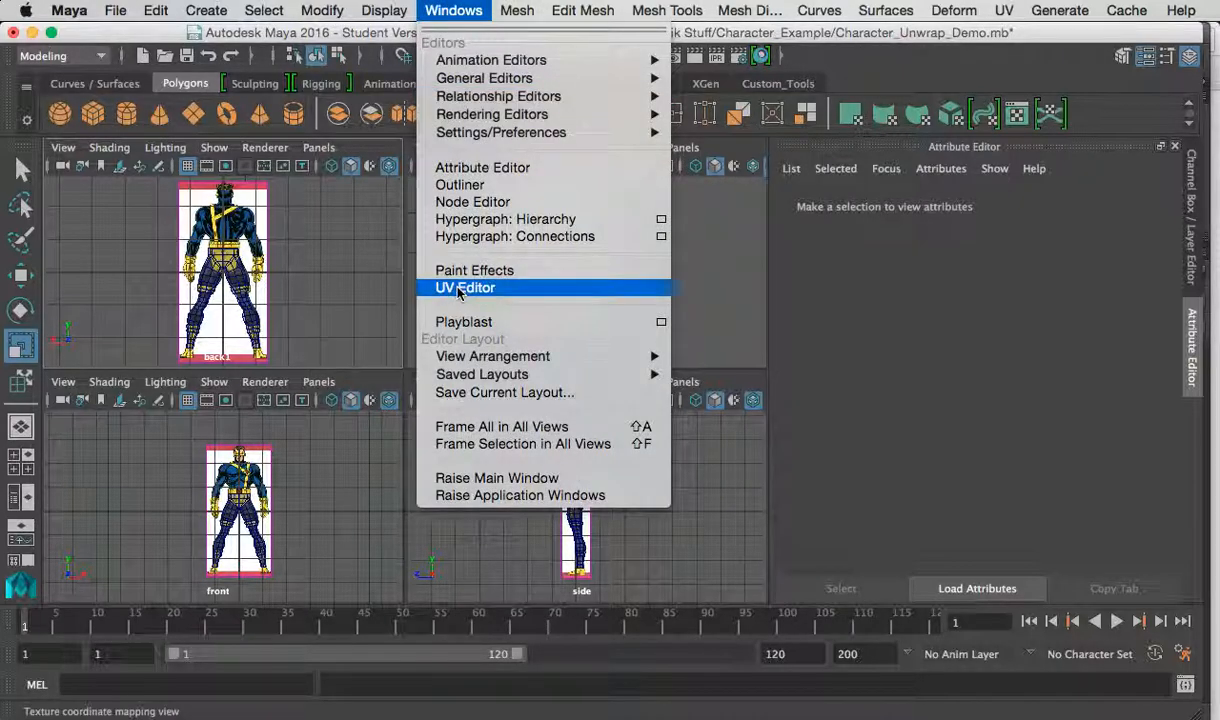
{"action": "left_click", "coordinate": [458, 286]}
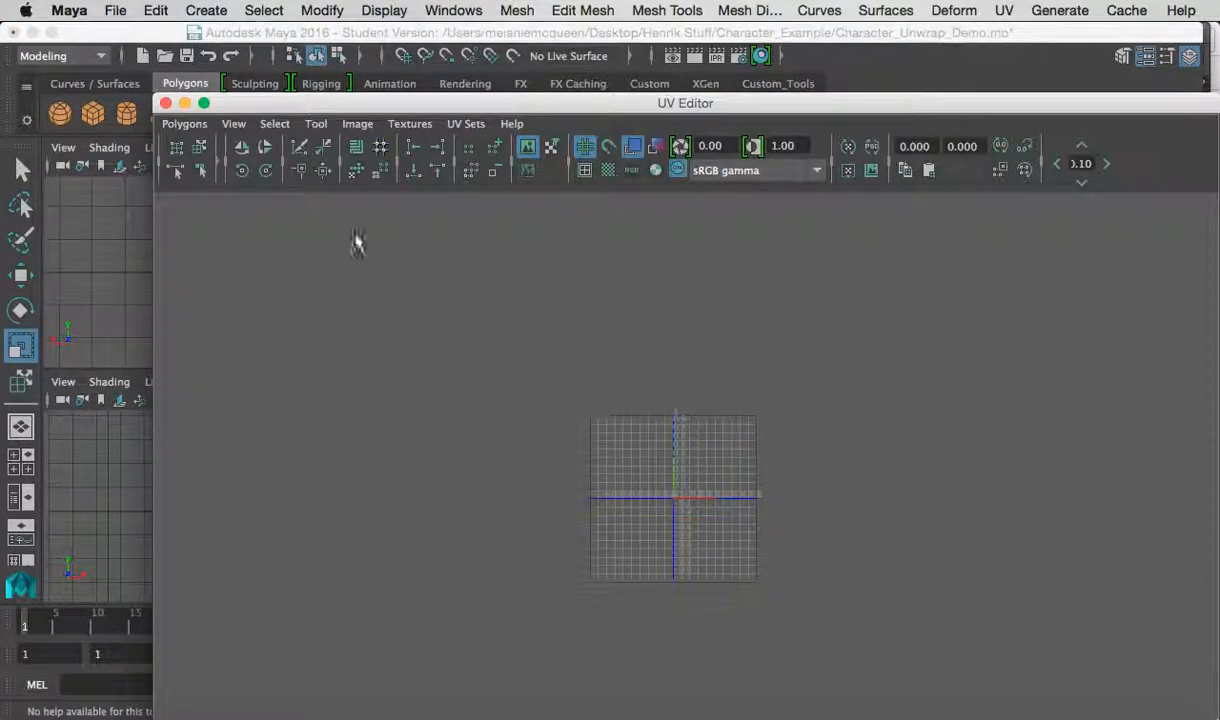
{"action": "left_click_drag", "start_coordinate": [466, 101], "coordinate": [432, 388]}
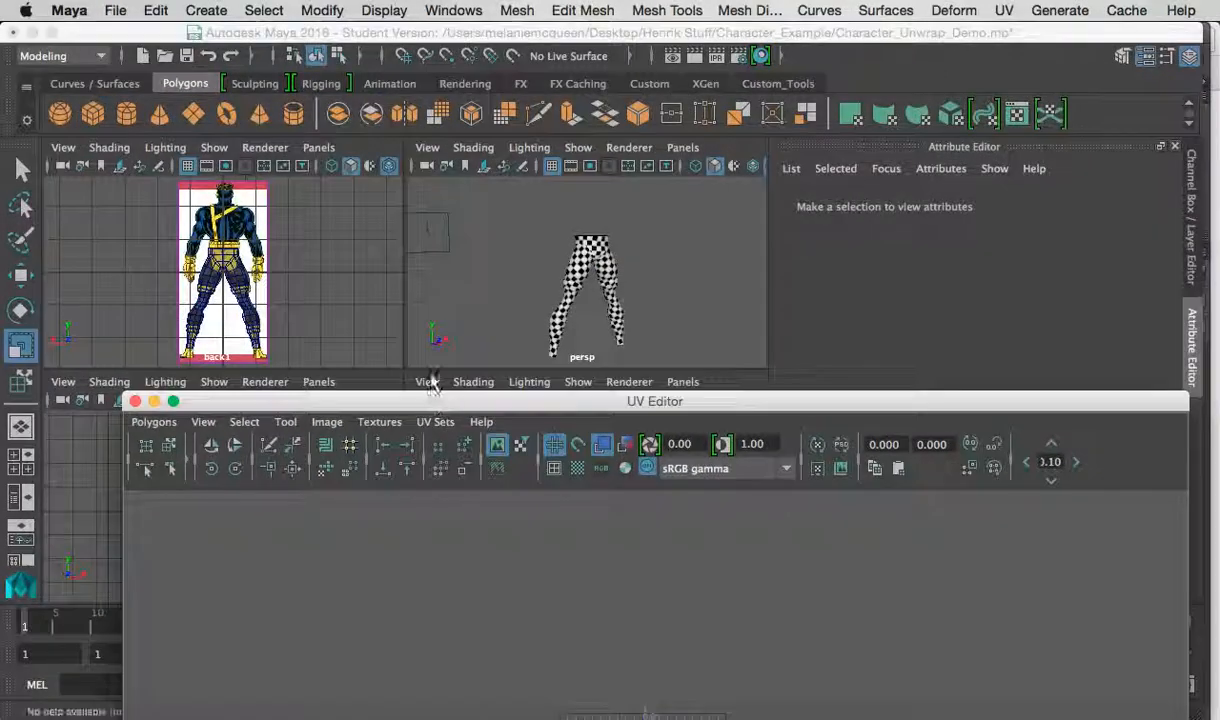
{"action": "left_click", "coordinate": [595, 285]}
{"action": "left_click_drag", "start_coordinate": [585, 401], "coordinate": [534, 89]}
{"action": "left_click", "coordinate": [117, 132]}
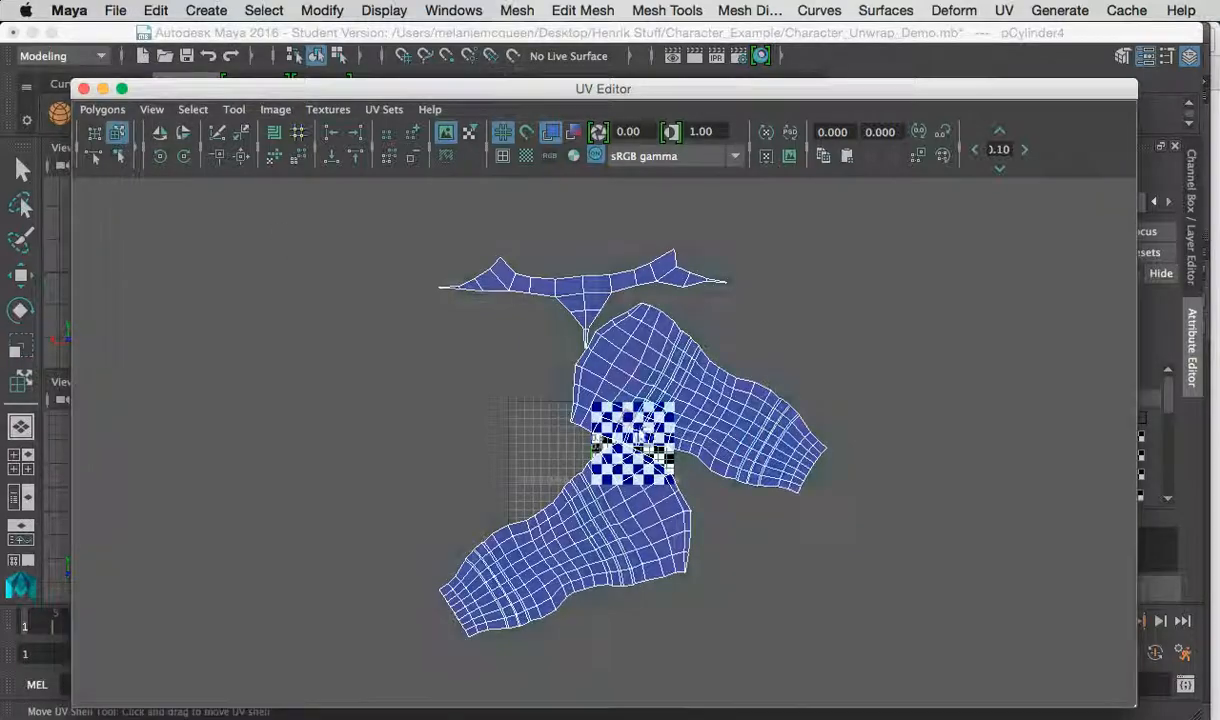
Select all the shells and scale them down uniformly until they fit inside the 0 to 1 UV square.
{"action": "left_click_drag", "start_coordinate": [403, 229], "coordinate": [817, 615]}
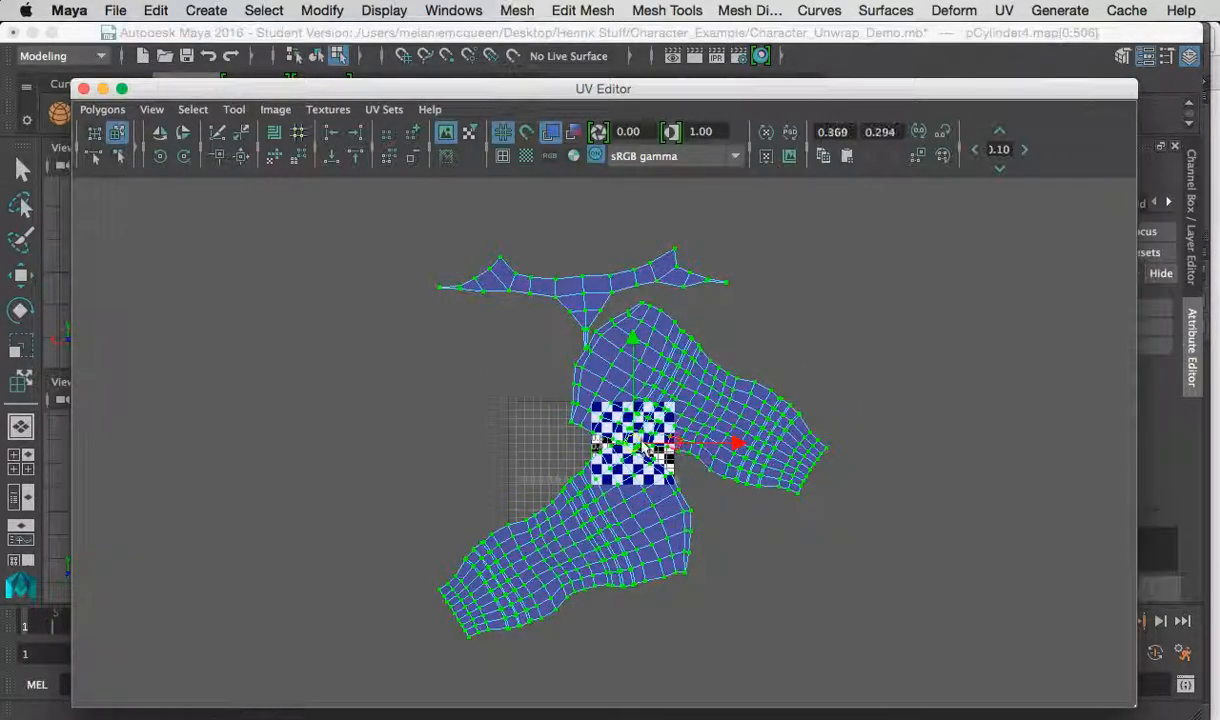
{"action": "key", "text": "r"}
{"action": "left_click_drag", "start_coordinate": [638, 446], "coordinate": [547, 440]}
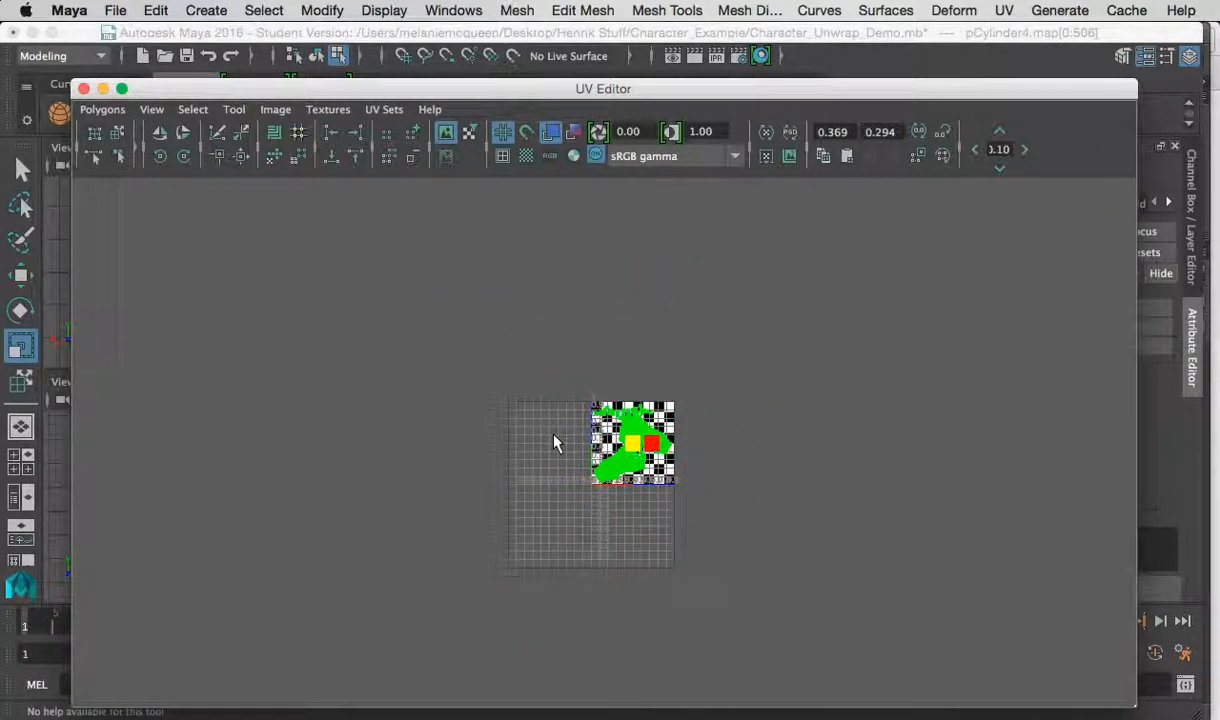
{"action": "key", "text": "f"}
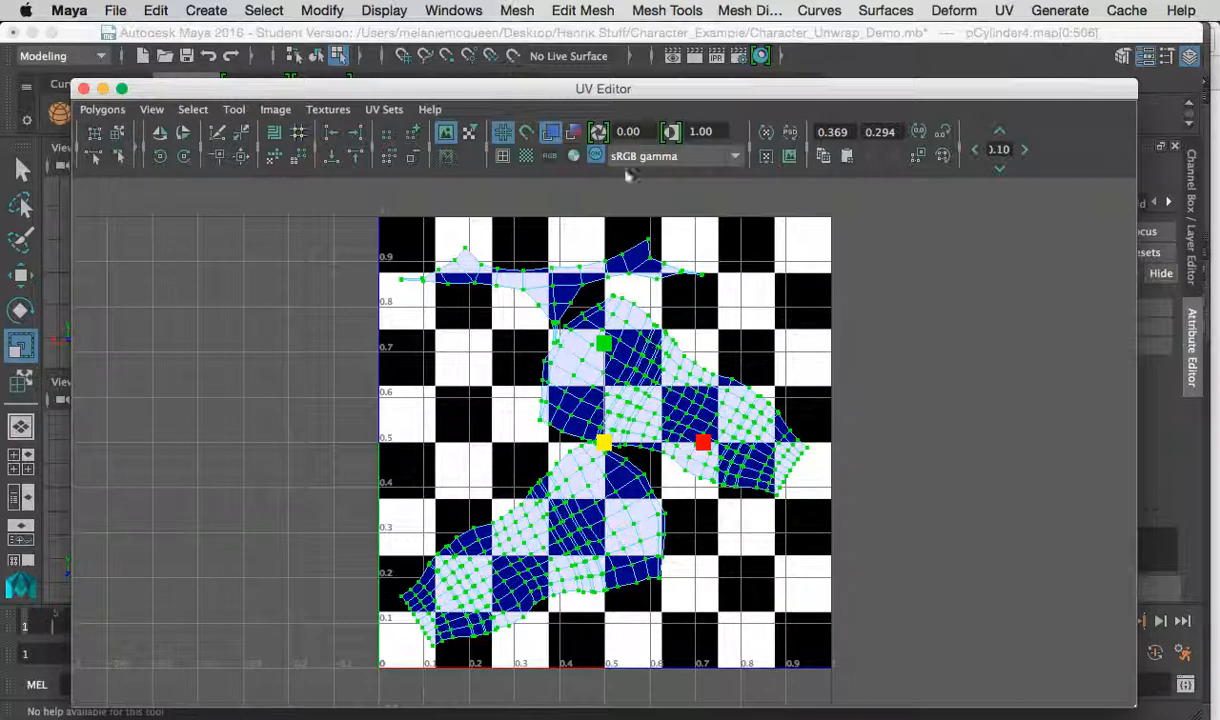
Close the UV Editor window, return the legs to object mode and clear the selection.
{"action": "left_click", "coordinate": [84, 89]}
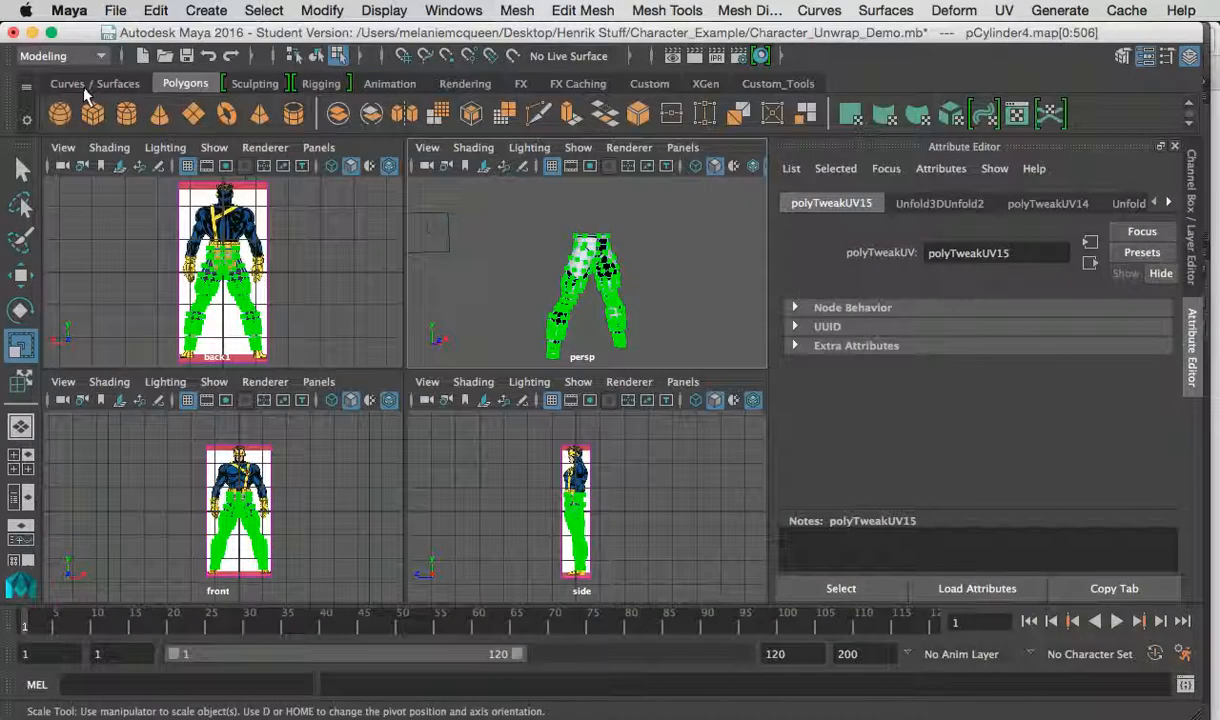
{"action": "right_click_drag", "start_coordinate": [578, 238], "coordinate": [640, 154]}
{"action": "left_click", "coordinate": [635, 228]}
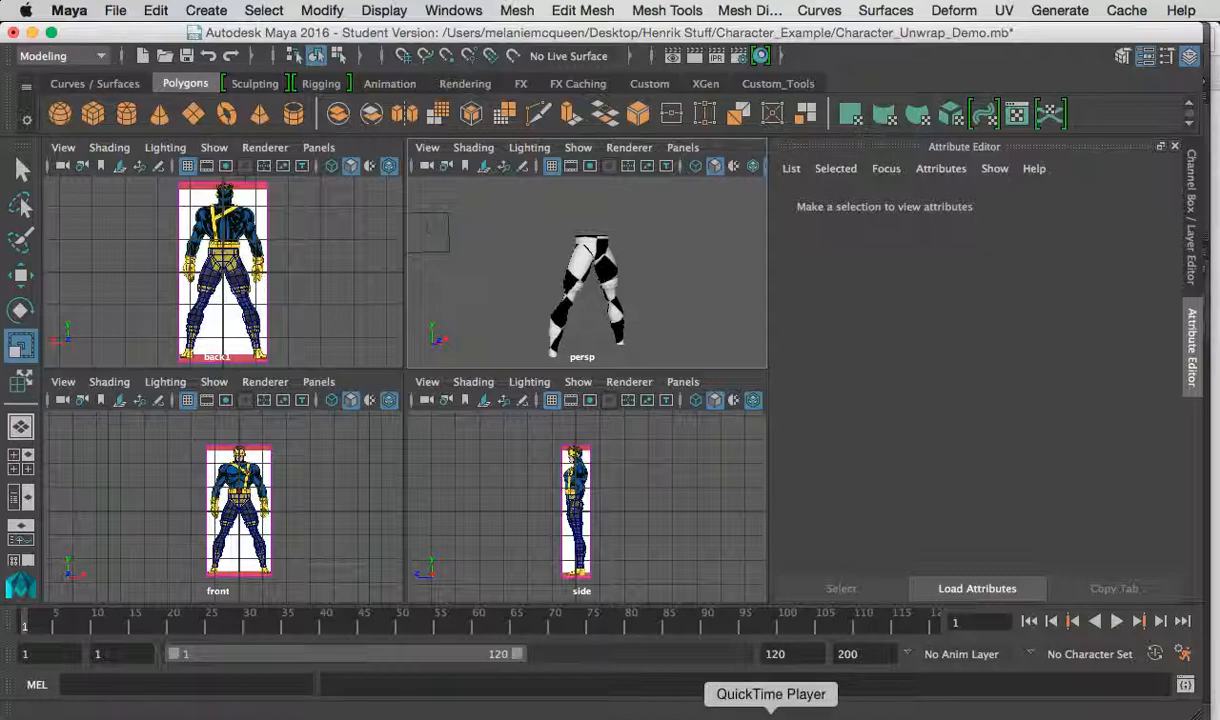
{"action": "left_click", "coordinate": [771, 708]}
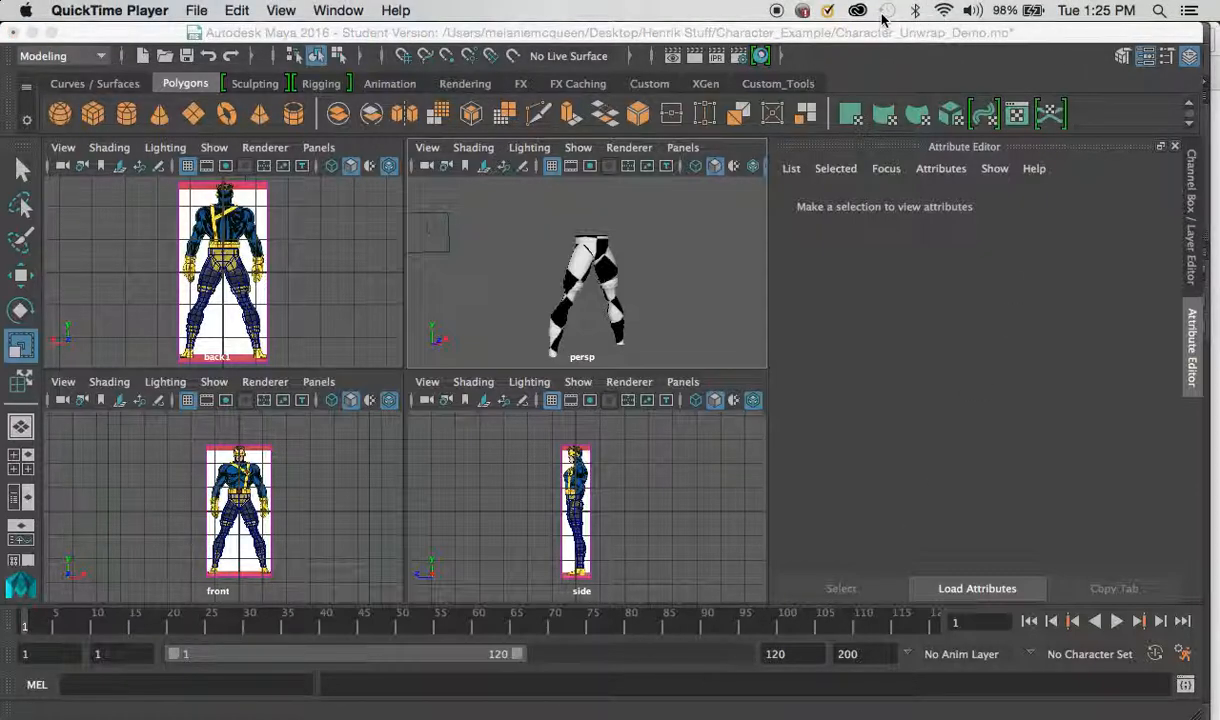